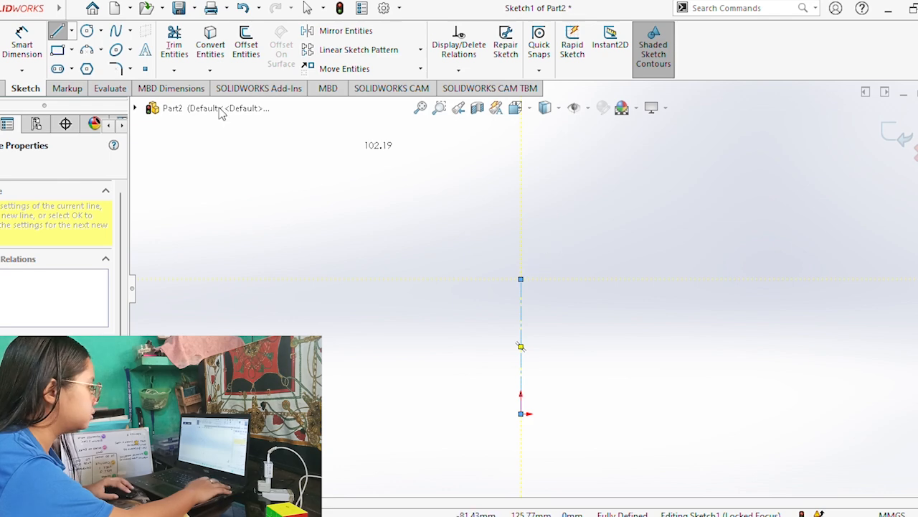
# Sketch two concentric circles, about 34 mm and 66 mm in diameter, centred on the upper end of the vertical centerline.
pyautogui.click(87, 31)
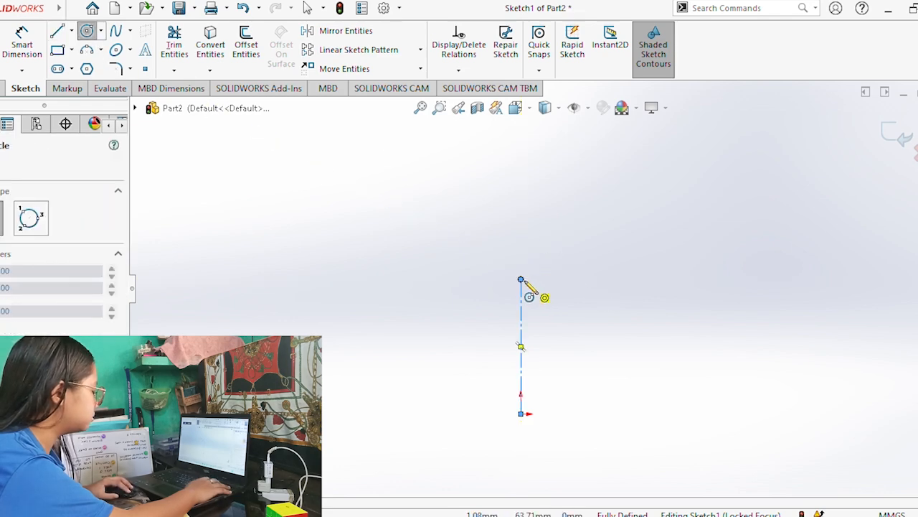
pyautogui.click(521, 279)
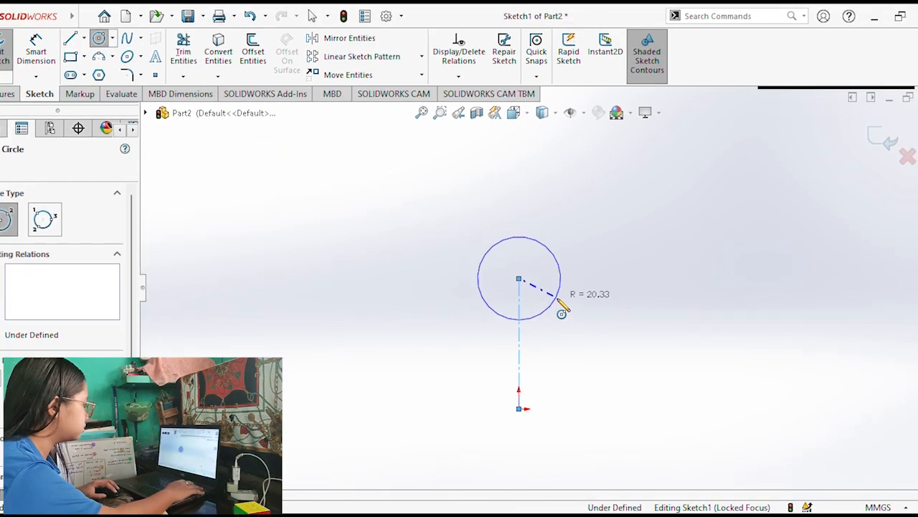
pyautogui.click(557, 299)
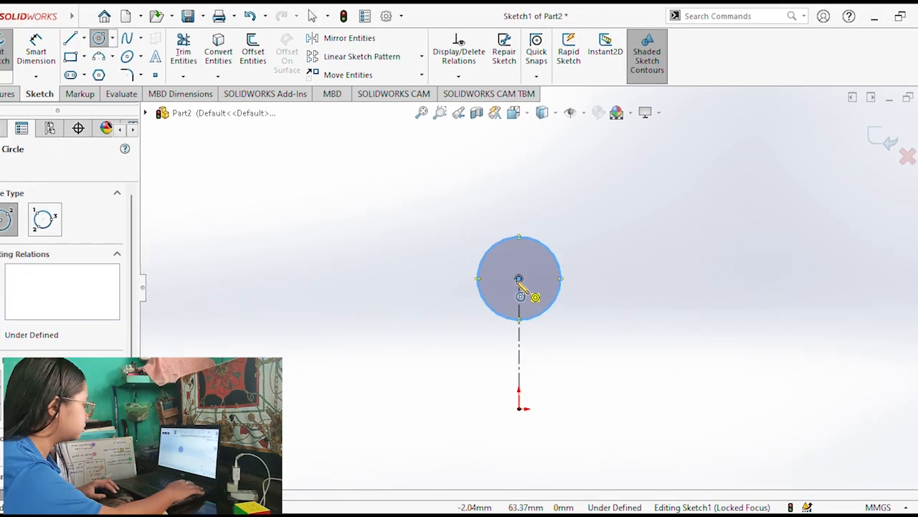
pyautogui.click(518, 279)
pyautogui.click(583, 314)
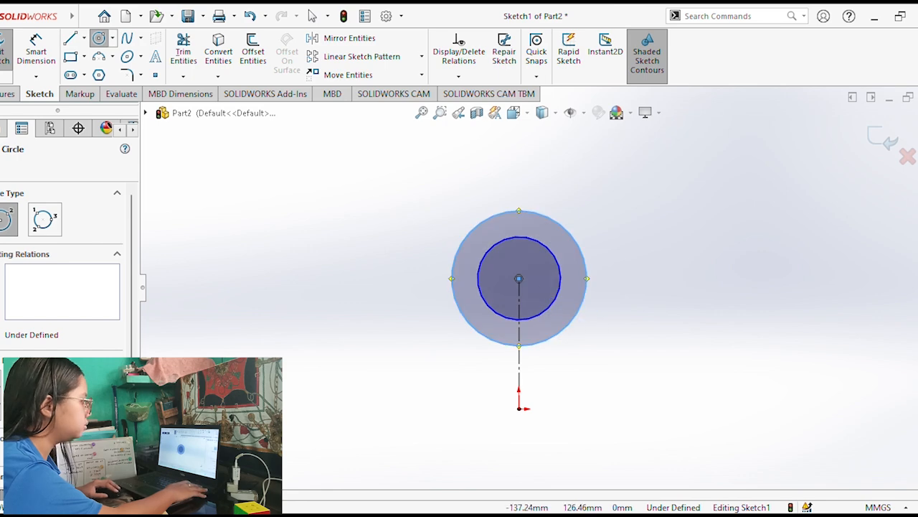
# Sketch a long, thin horizontal corner rectangle in the empty area above and to the left of the circles.
pyautogui.click(70, 56)
pyautogui.click(187, 161)
pyautogui.click(416, 184)
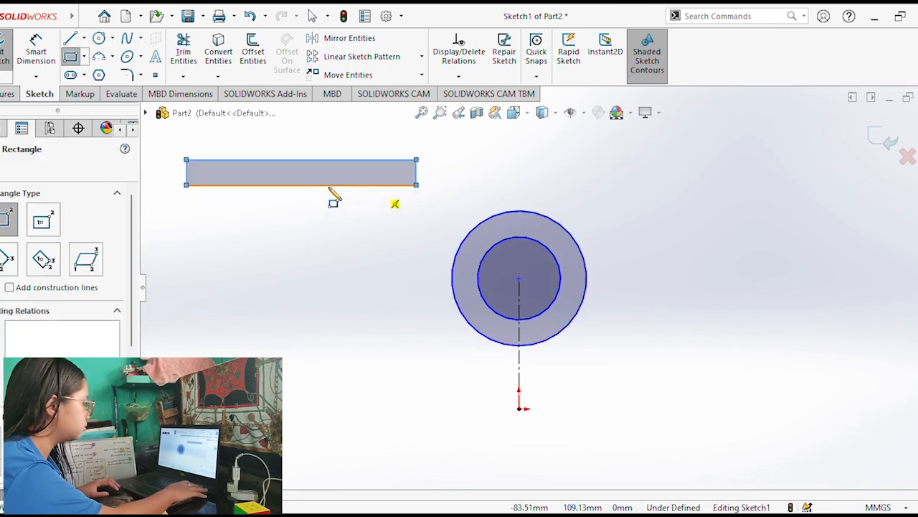
pyautogui.press('Escape')
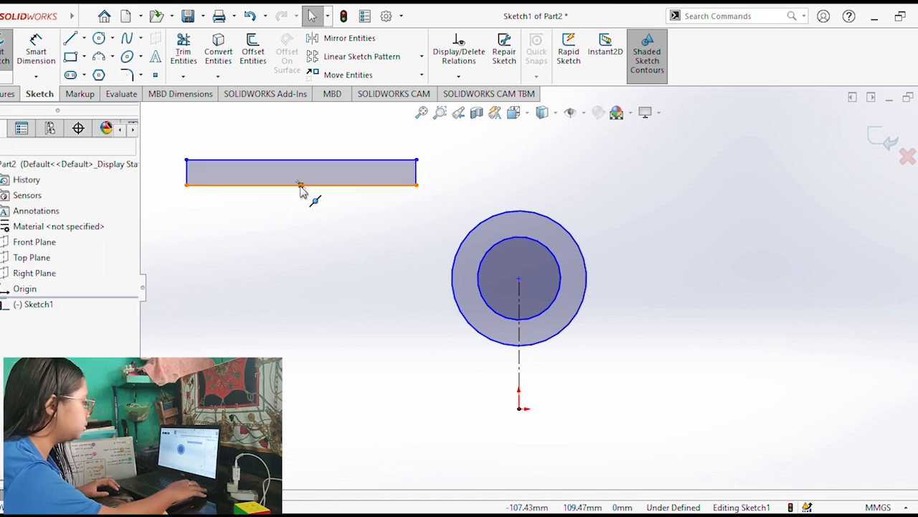
# Make the midpoint of the rectangle's lower edge coincident with the sketch origin.
pyautogui.click(301, 185)
pyautogui.keyDown('ctrl'); pyautogui.click(519, 409); pyautogui.keyUp('ctrl')
pyautogui.click(29, 435)
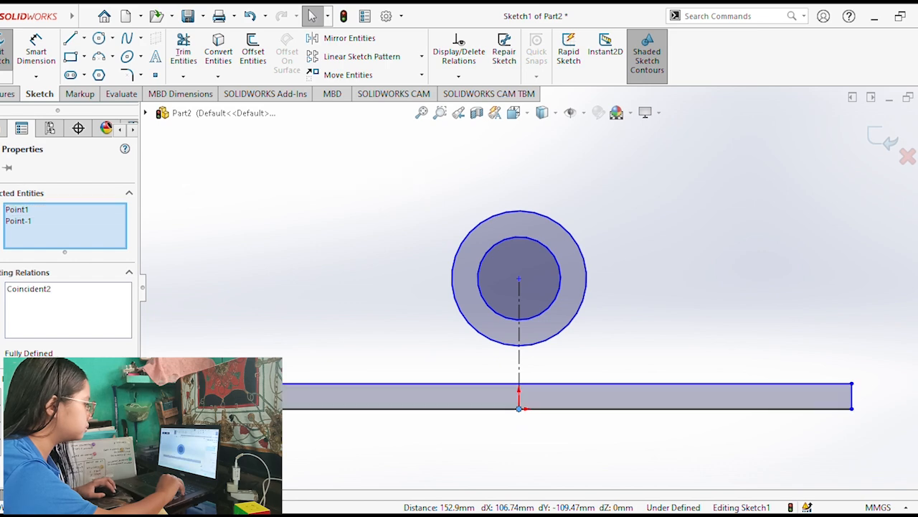
pyautogui.click(672, 335)
# Dimension the outer circle with a diameter of 56 mm.
pyautogui.scroll(-2, 660, 335)
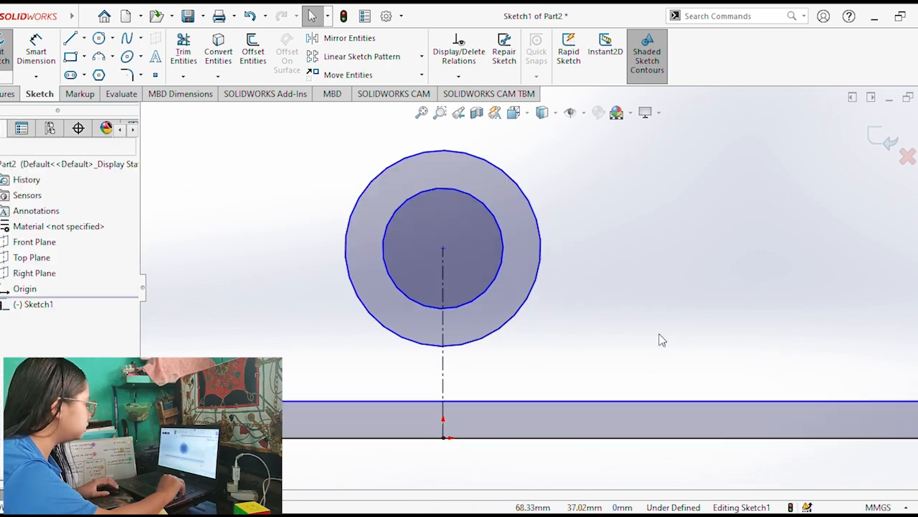
pyautogui.scroll(3, 660, 335)
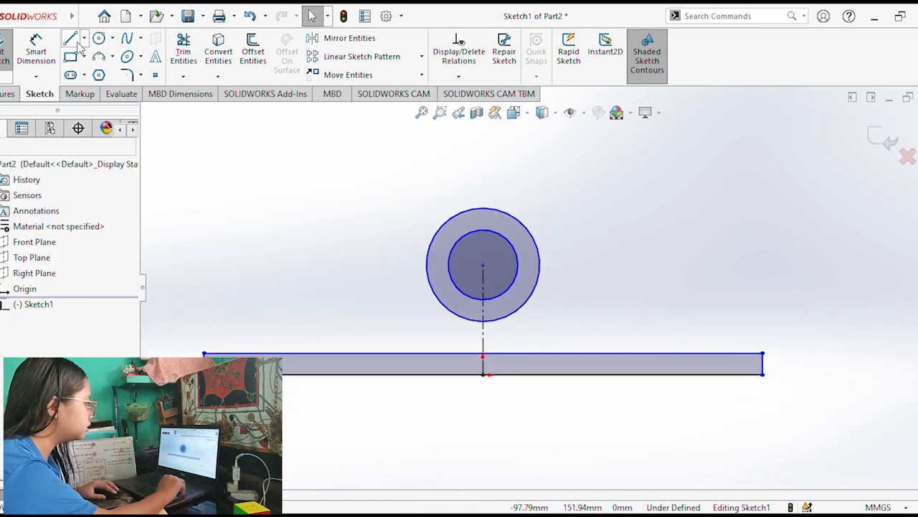
pyautogui.click(36, 52)
pyautogui.click(525, 233)
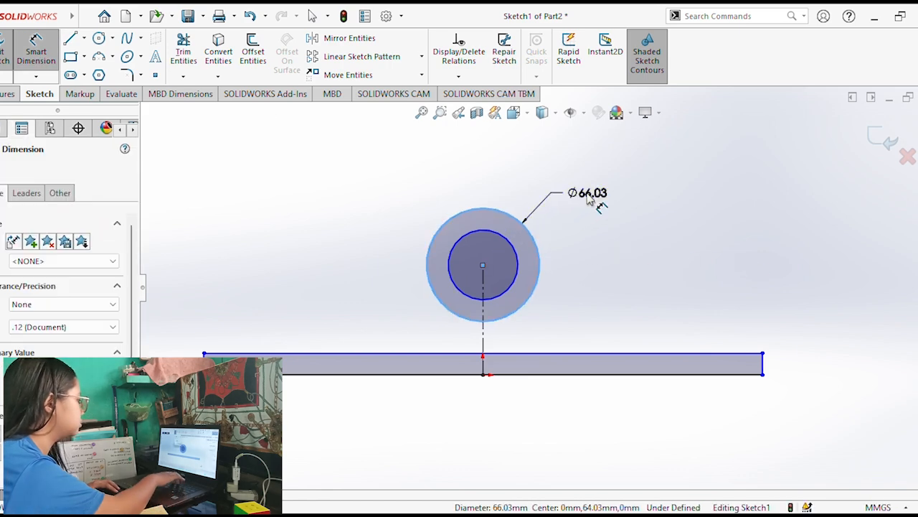
pyautogui.click(588, 199)
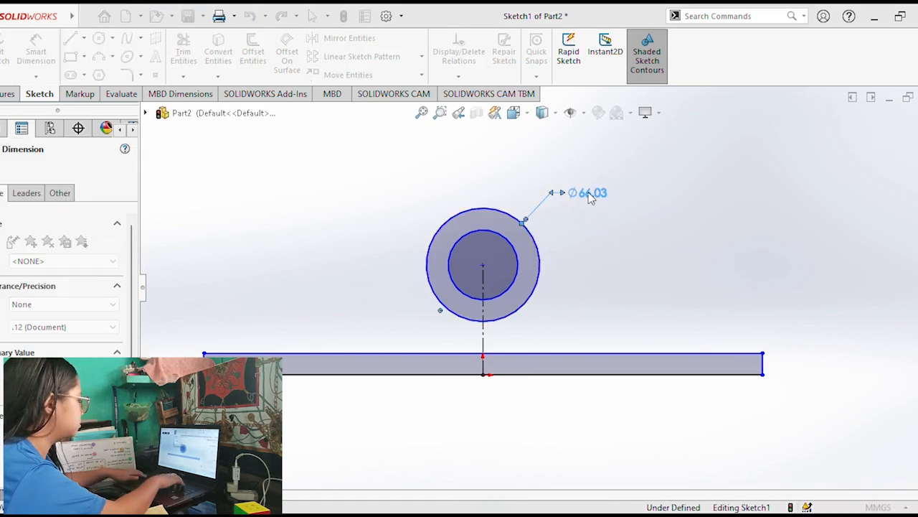
pyautogui.write('56')
pyautogui.press('Return')
# Dimension the inner circle with a diameter of 25 mm.
pyautogui.click(514, 245)
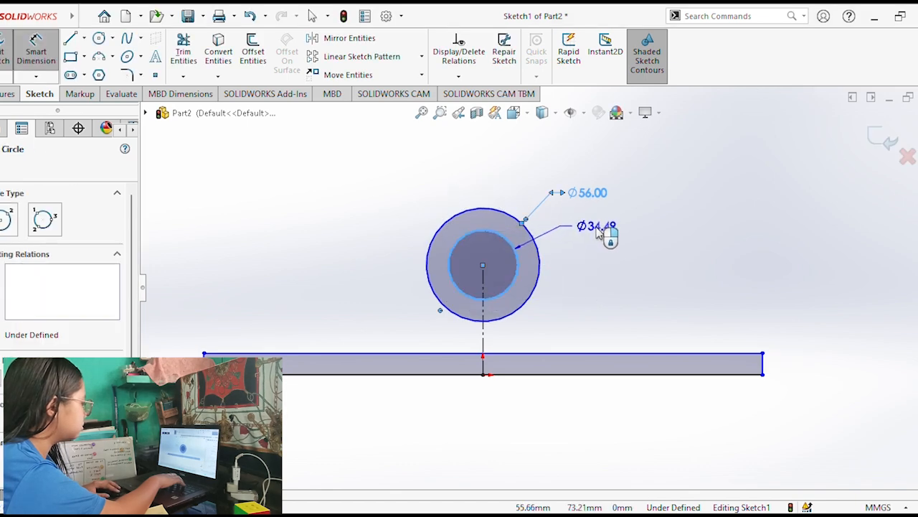
pyautogui.click(599, 229)
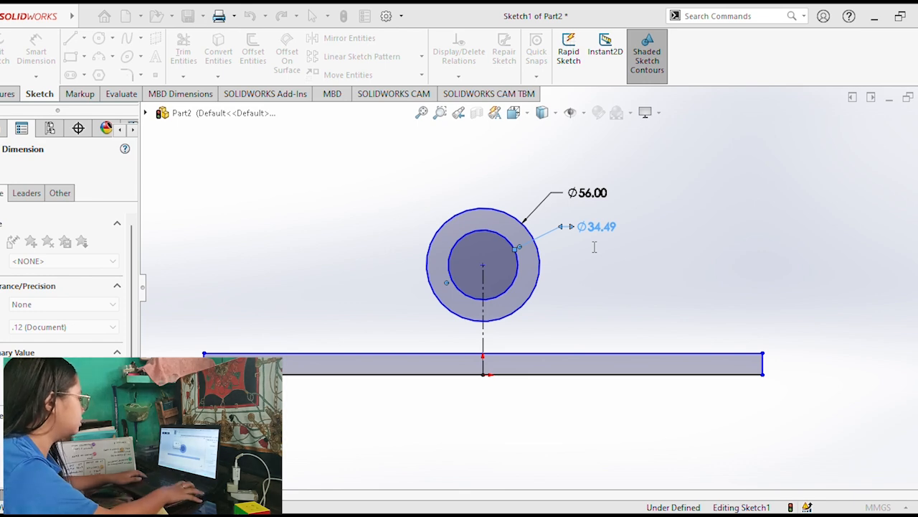
pyautogui.write('25')
pyautogui.press('Return')
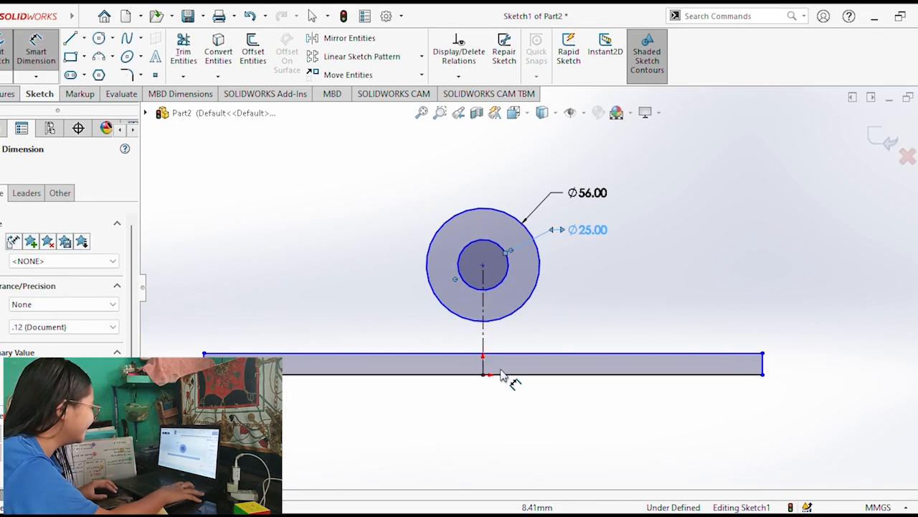
# Dimension the base rectangle to 112 mm wide and 14 mm high.
pyautogui.click(501, 373)
pyautogui.click(470, 410)
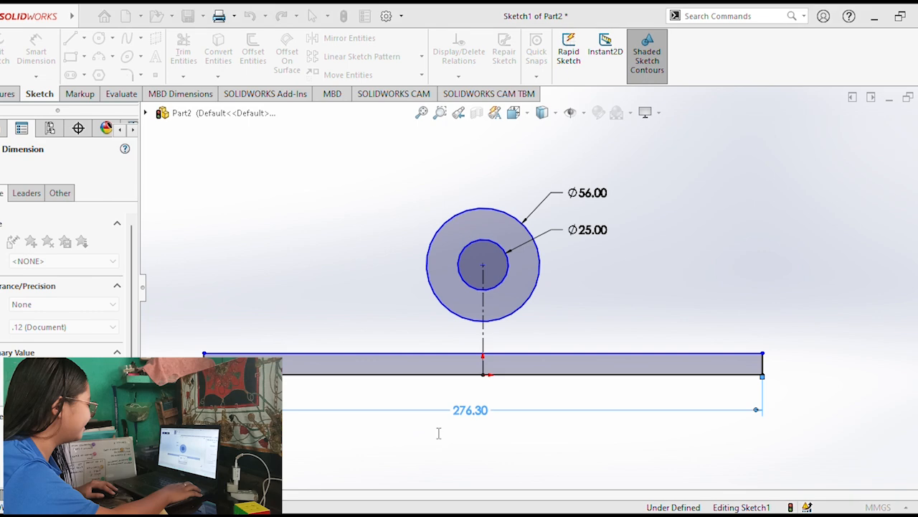
pyautogui.write('112')
pyautogui.press('Return')
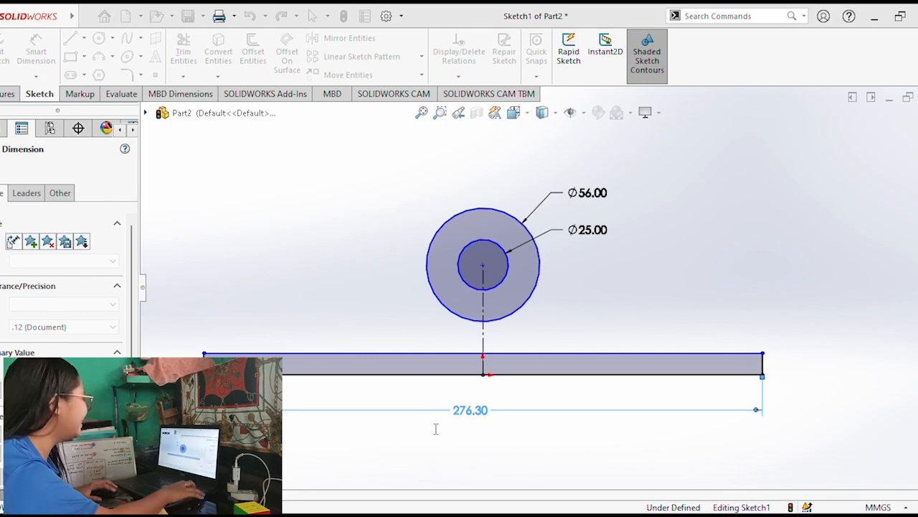
pyautogui.click(597, 370)
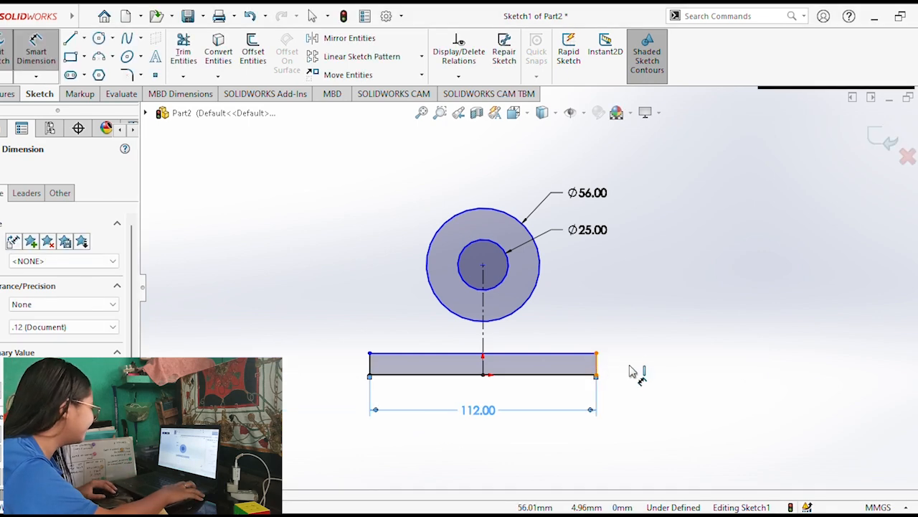
pyautogui.click(633, 368)
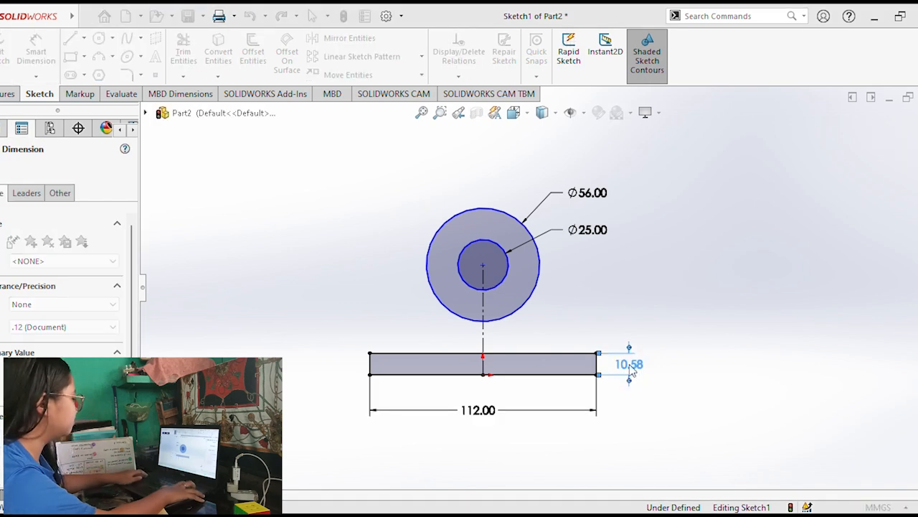
pyautogui.write('14')
pyautogui.press('Return')
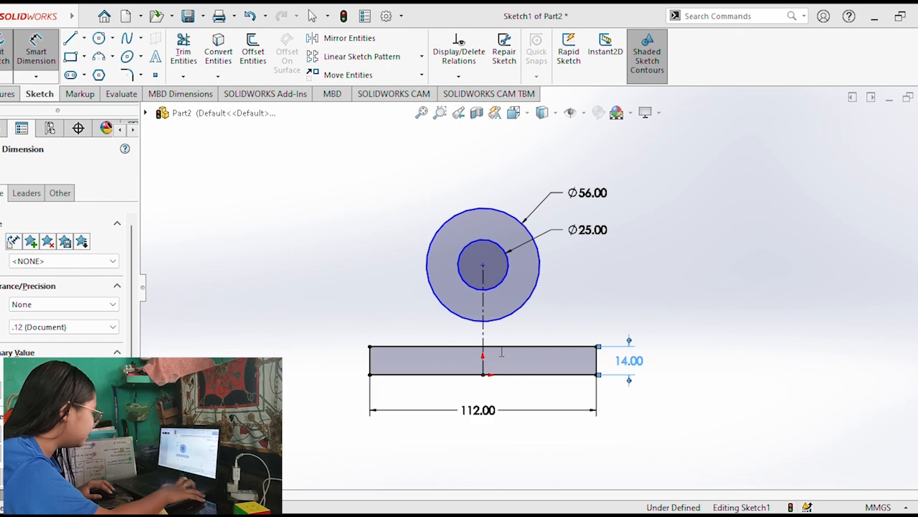
# Dimension the overall height from the top of the outer circle to the rectangle's lower edge as 120 mm.
pyautogui.click(488, 214)
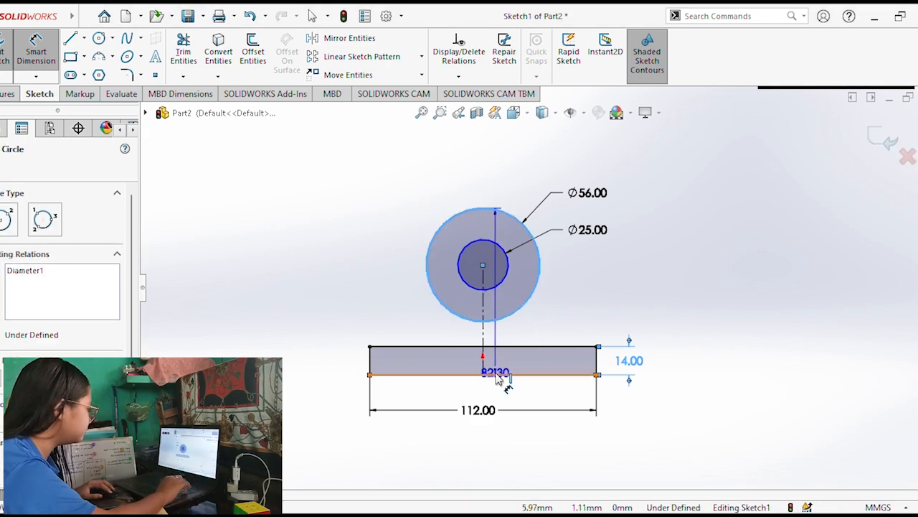
pyautogui.click(494, 374)
pyautogui.click(677, 302)
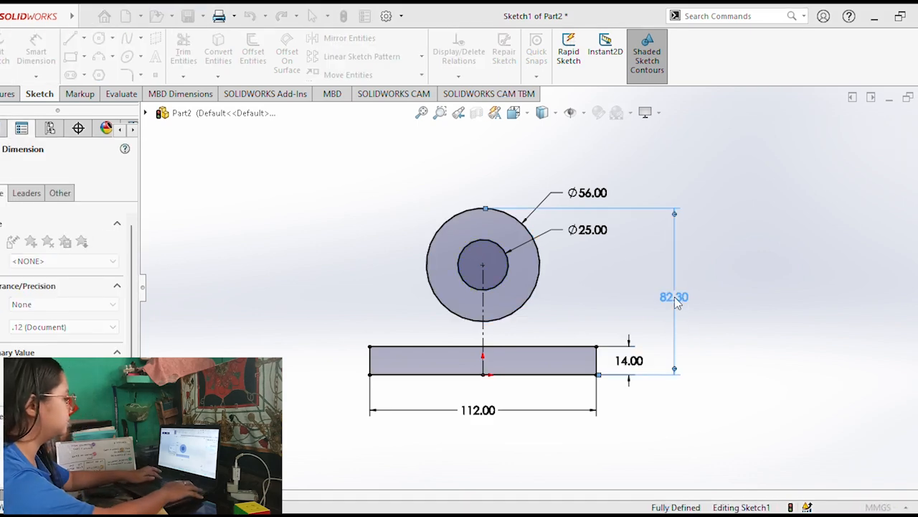
pyautogui.write('120')
pyautogui.press('Return')
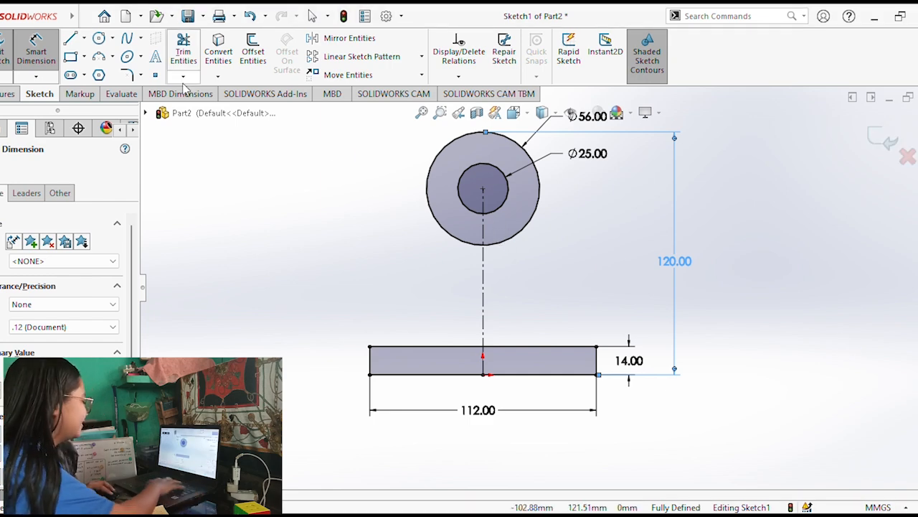
# Draw a slanted line from each upper corner of the rectangle to the nearest side of the outer circle.
pyautogui.press('l')
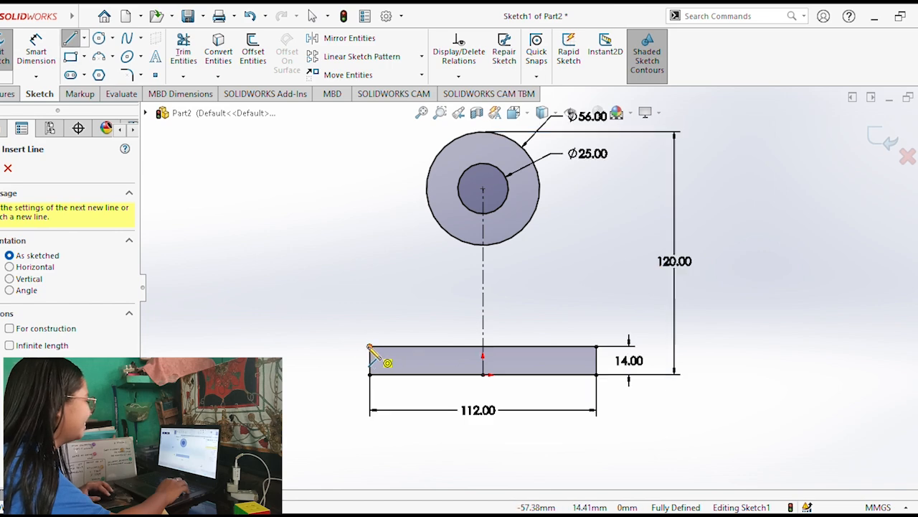
pyautogui.click(370, 347)
pyautogui.click(444, 151)
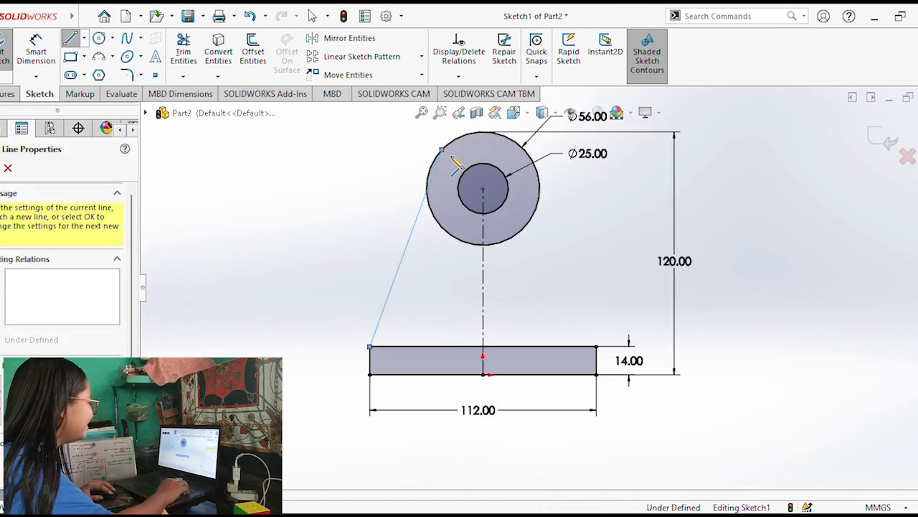
pyautogui.press('Escape')
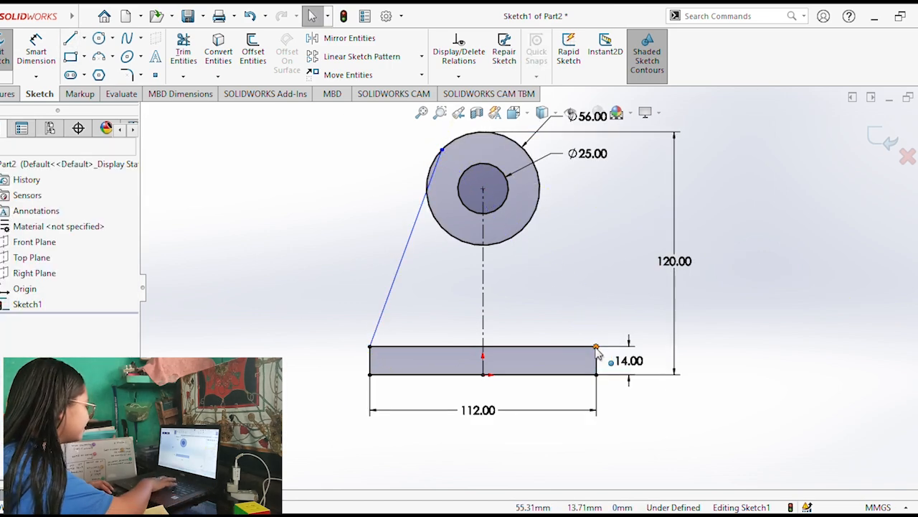
pyautogui.click(596, 347)
pyautogui.click(529, 154)
pyautogui.press('Escape')
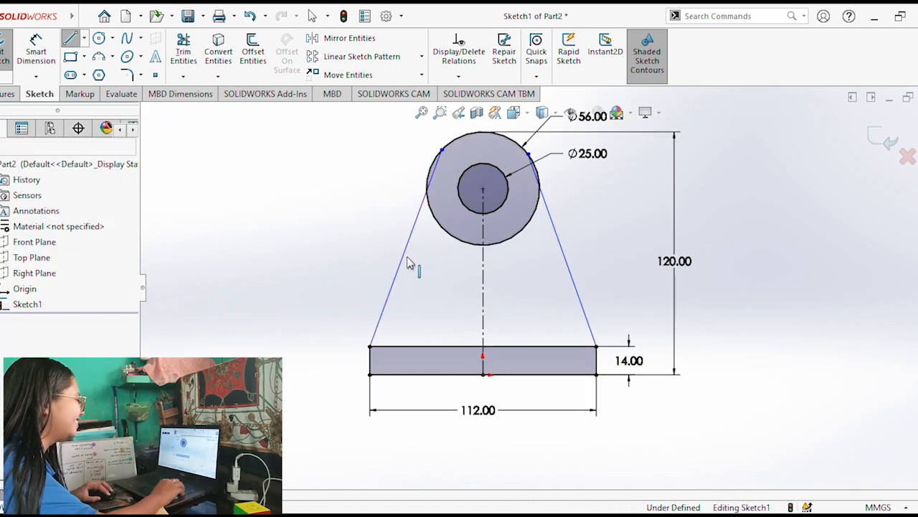
# Add tangent relations between the outer circle and both slanted side lines.
pyautogui.click(404, 255)
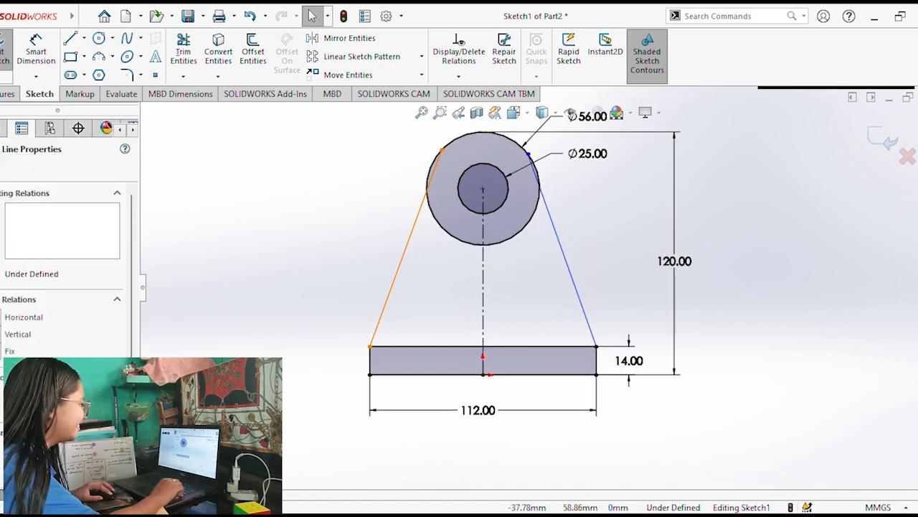
pyautogui.keyDown('ctrl'); pyautogui.click(463, 144); pyautogui.keyUp('ctrl')
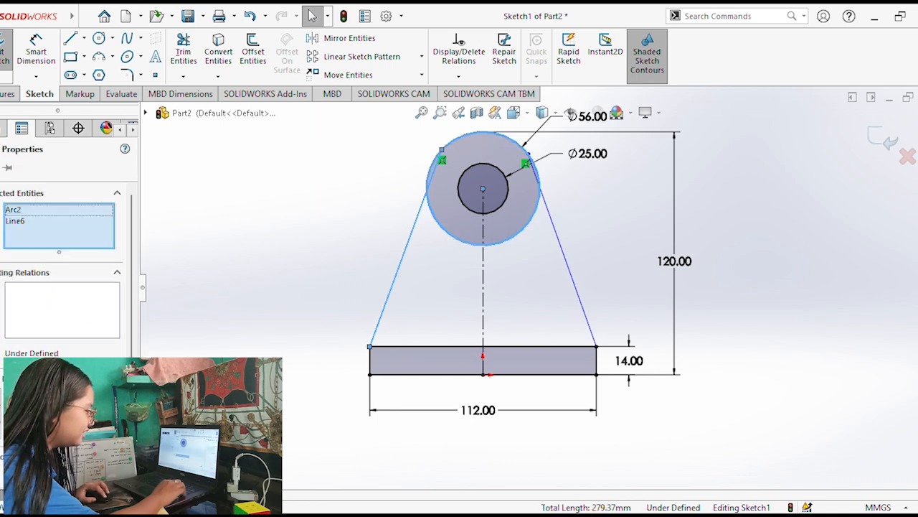
pyautogui.click(29, 399)
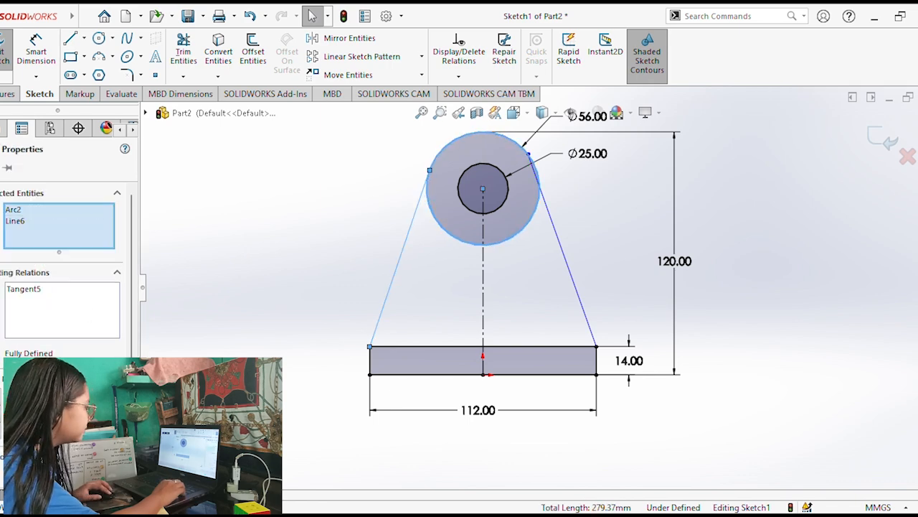
pyautogui.click(633, 283)
pyautogui.click(591, 329)
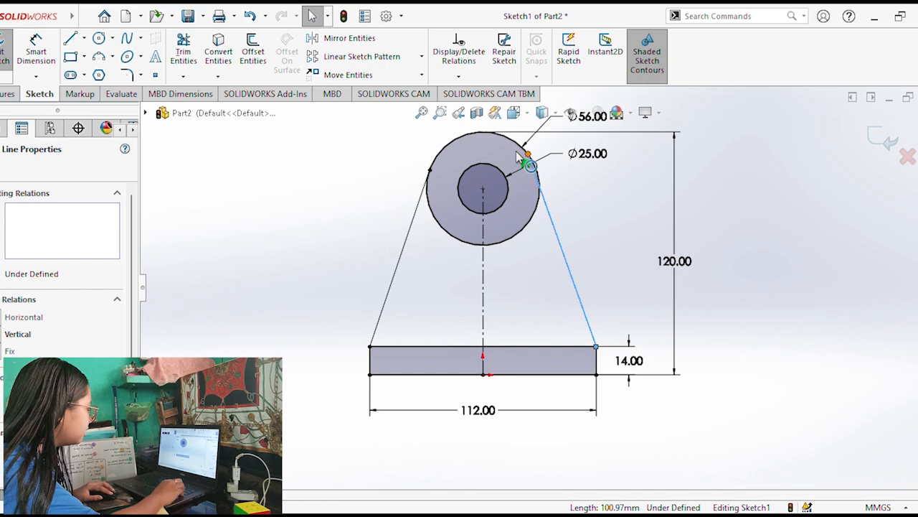
pyautogui.keyDown('ctrl'); pyautogui.click(510, 144); pyautogui.keyUp('ctrl')
pyautogui.click(29, 398)
pyautogui.click(300, 291)
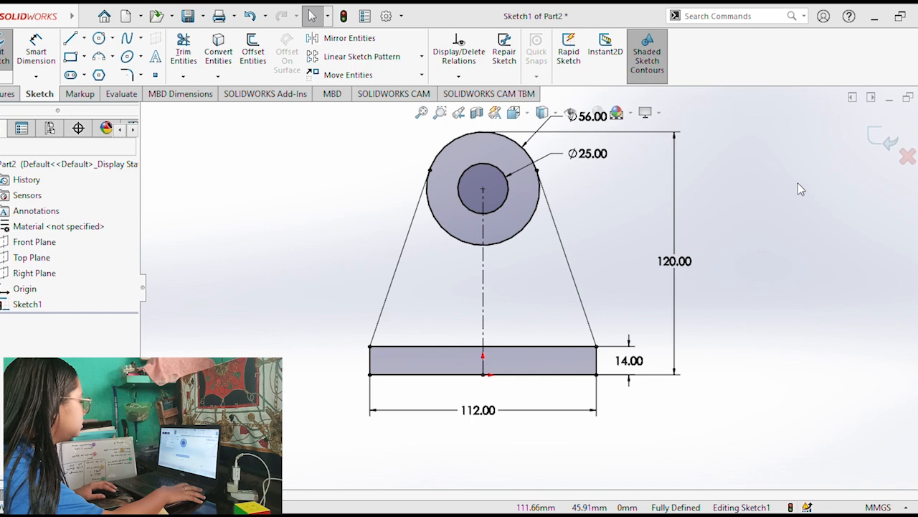
# Extrude both halves of the web region between the outer circle and the base rectangle 16 mm.
pyautogui.hotkey('ctrl', '7')
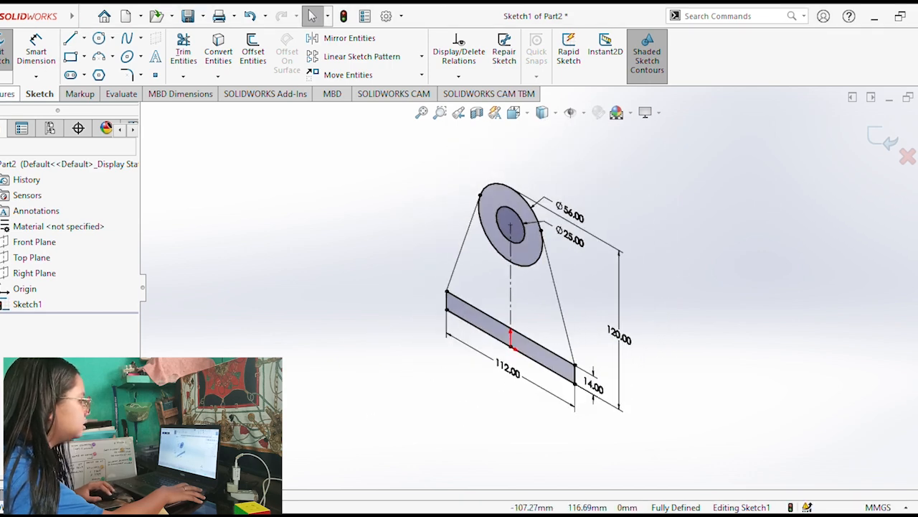
pyautogui.click(9, 94)
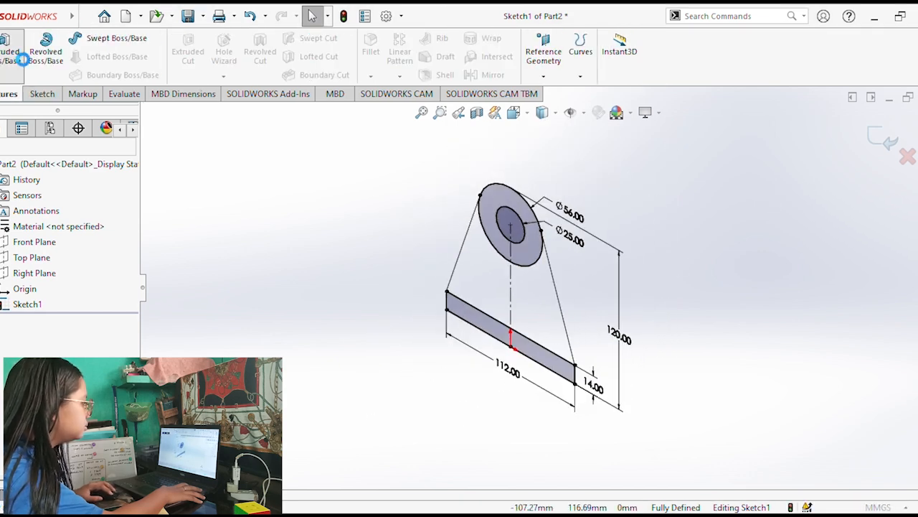
pyautogui.click(23, 60)
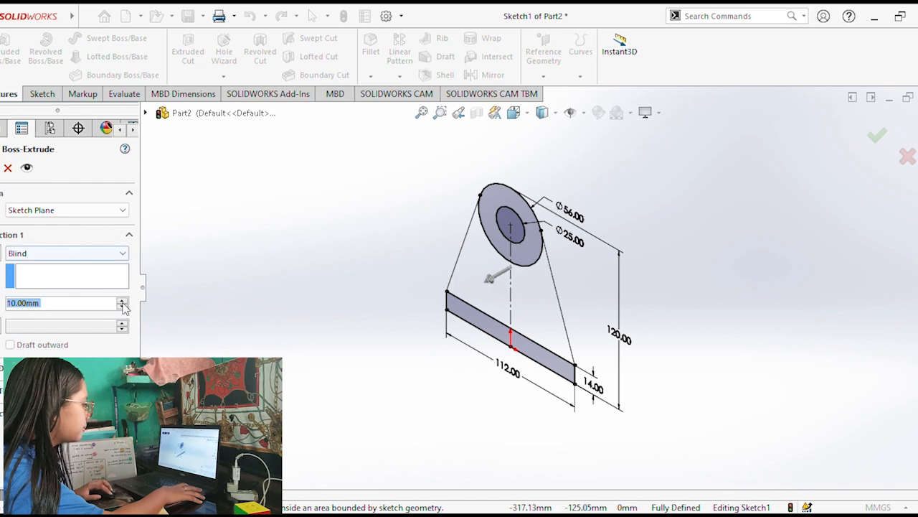
pyautogui.hotkey('alt', 'Tab')
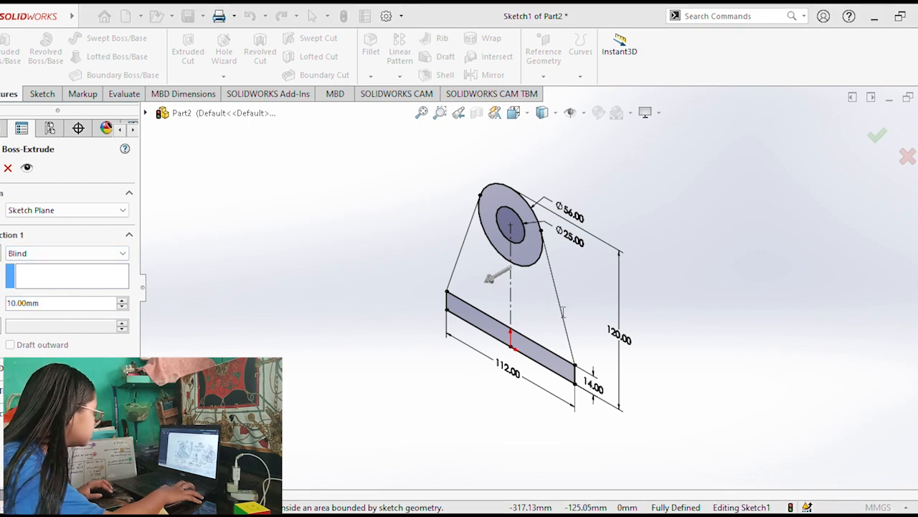
pyautogui.click(500, 281)
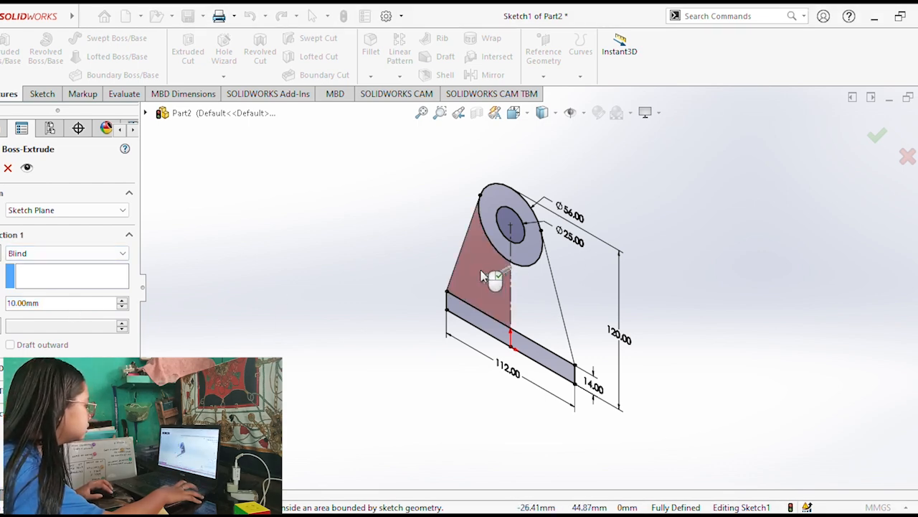
pyautogui.click(534, 309)
pyautogui.click(52, 307)
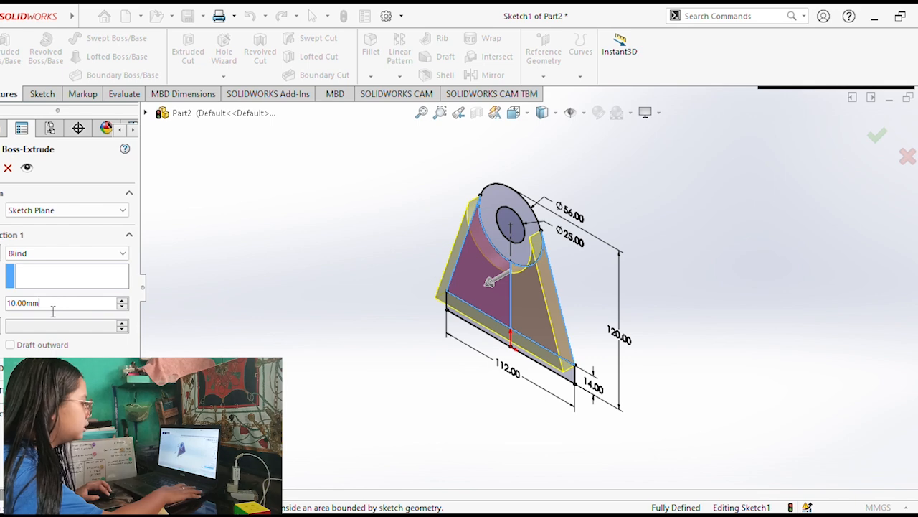
pyautogui.doubleClick(52, 307)
pyautogui.write('16')
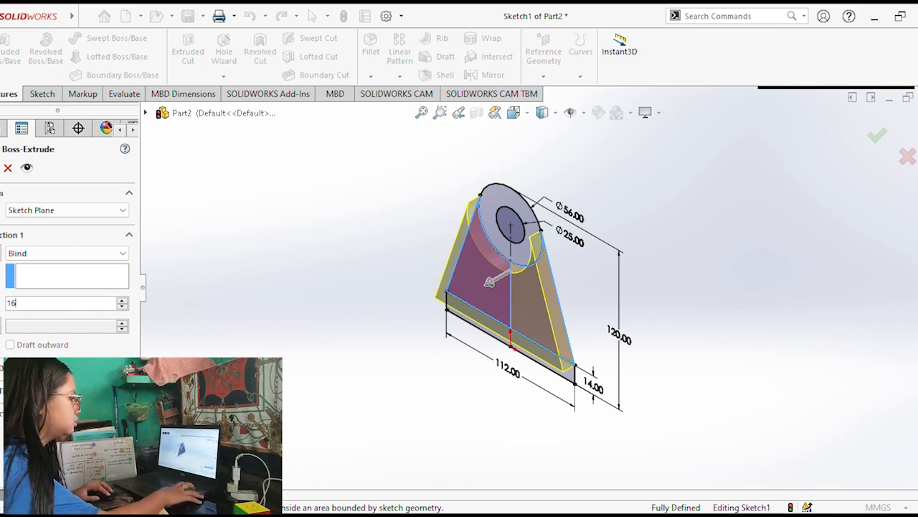
pyautogui.press('Return')
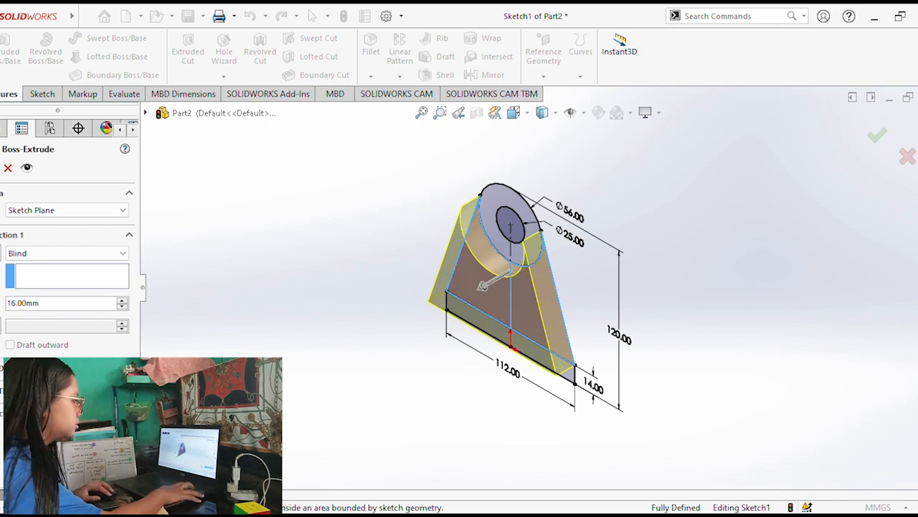
pyautogui.press('Return')
pyautogui.moveTo(400, 381)
pyautogui.mouseDown(button='middle')
pyautogui.moveTo(435, 342)
pyautogui.moveTo(423, 333)
pyautogui.mouseUp(button='middle')
pyautogui.click(40, 96)
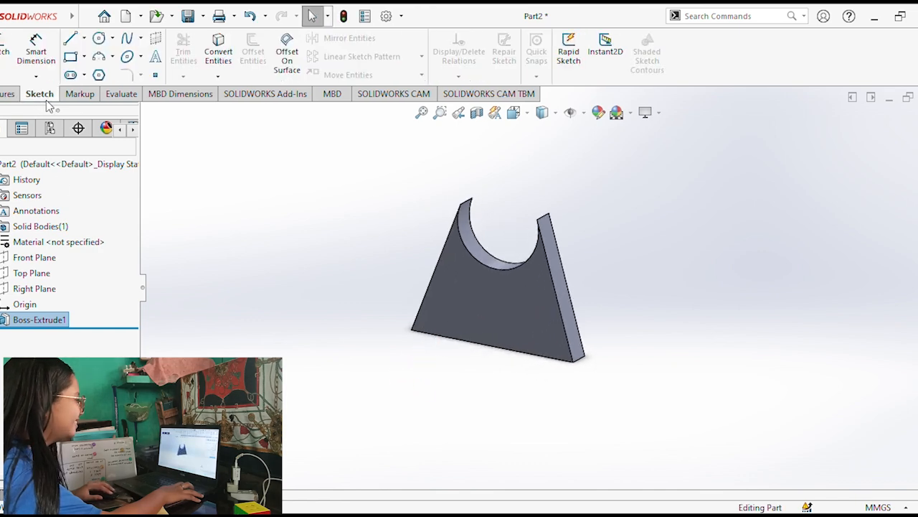
pyautogui.click(6, 94)
pyautogui.click(6, 52)
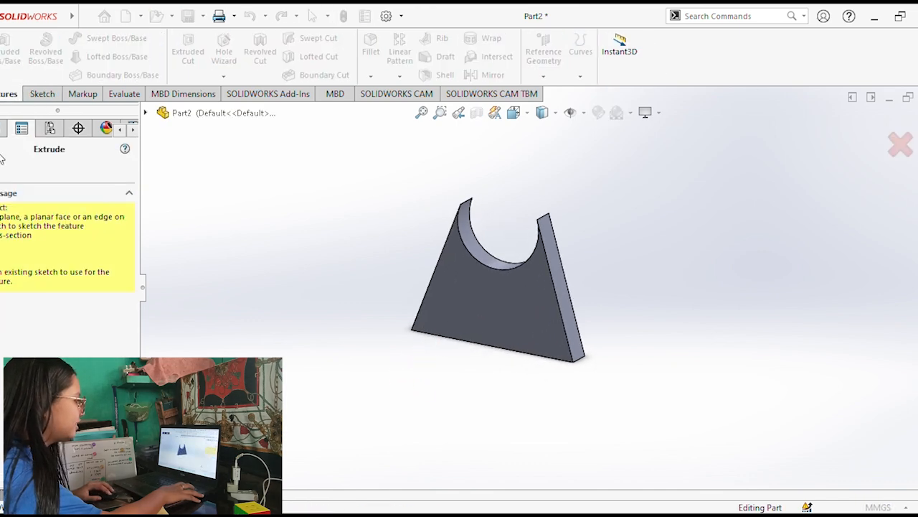
pyautogui.press('Escape')
# Reuse the profile sketch to extrude the ring between the two circles 22 mm, extending it in the second direction too.
pyautogui.click(0, 320)
pyautogui.click(20, 335)
pyautogui.click(11, 65)
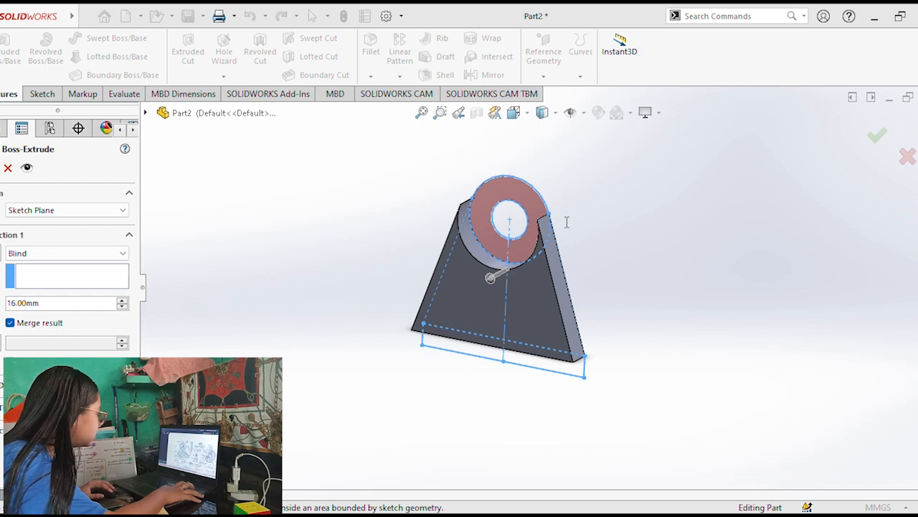
pyautogui.click(489, 212)
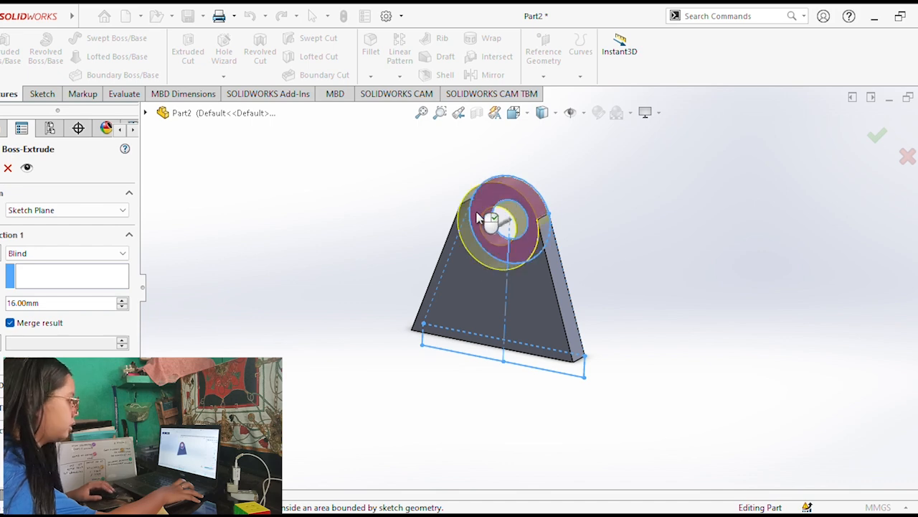
pyautogui.doubleClick(36, 305)
pyautogui.write('22')
pyautogui.press('Return')
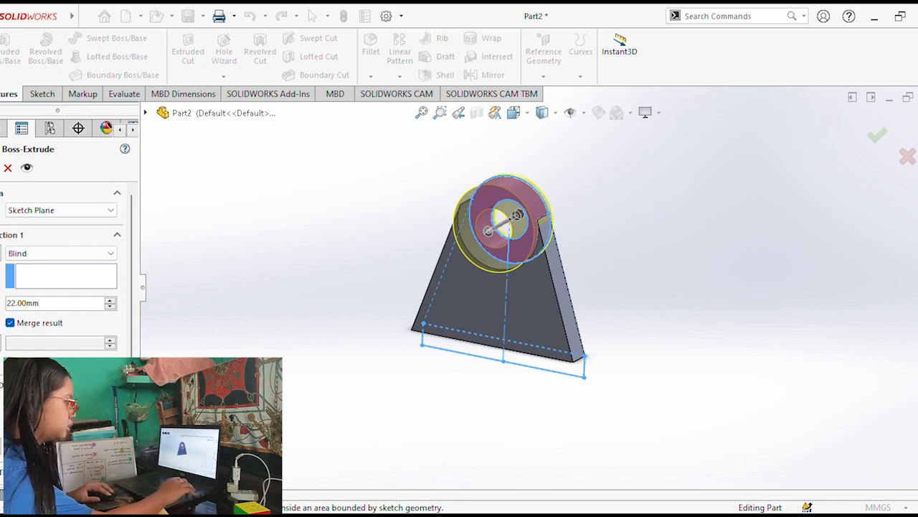
pyautogui.press('Return')
pyautogui.moveTo(362, 386); pyautogui.dragTo(404, 347, button='middle')
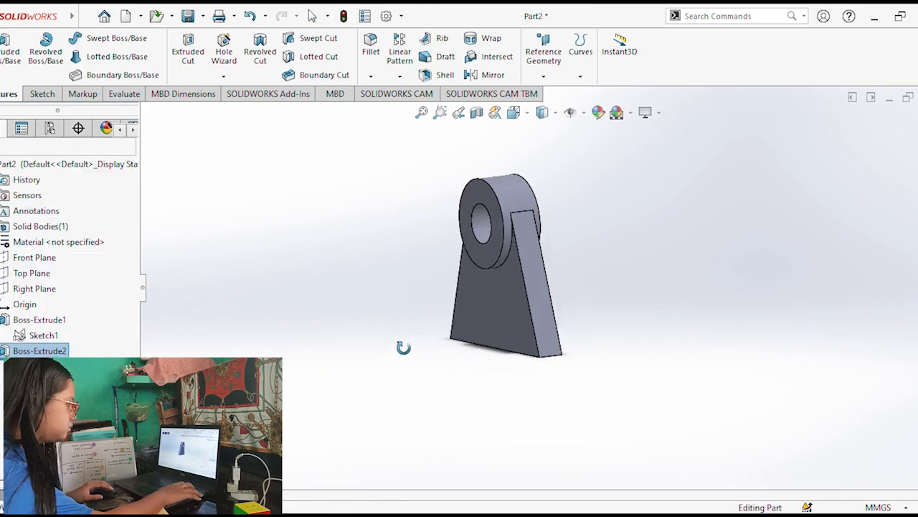
pyautogui.click(43, 335)
pyautogui.click(2, 68)
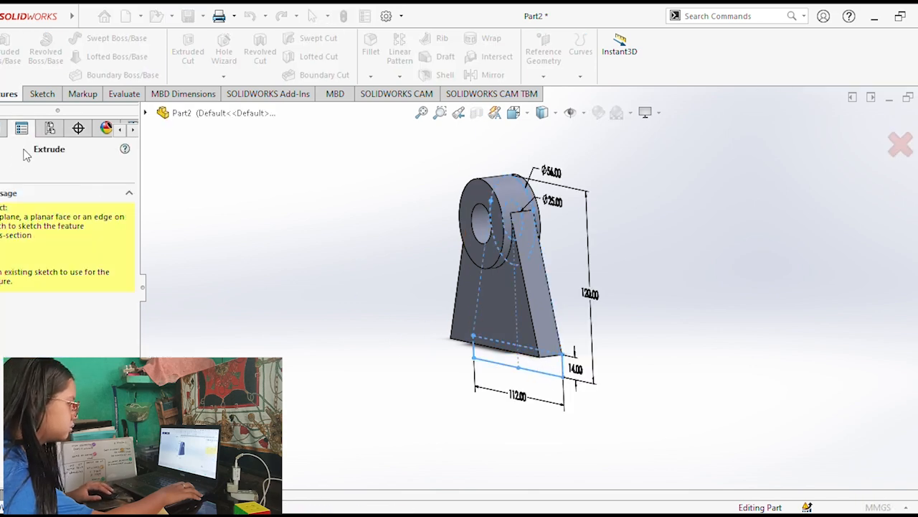
pyautogui.press('Escape')
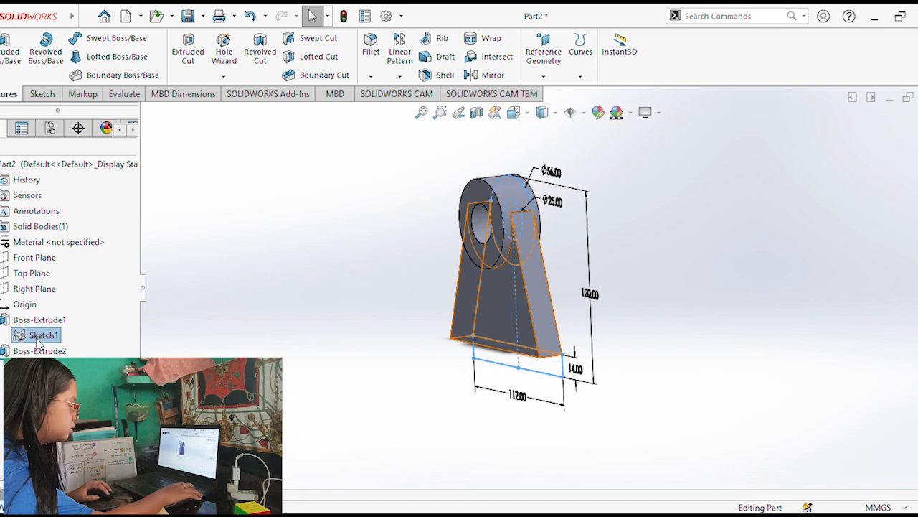
pyautogui.click(12, 64)
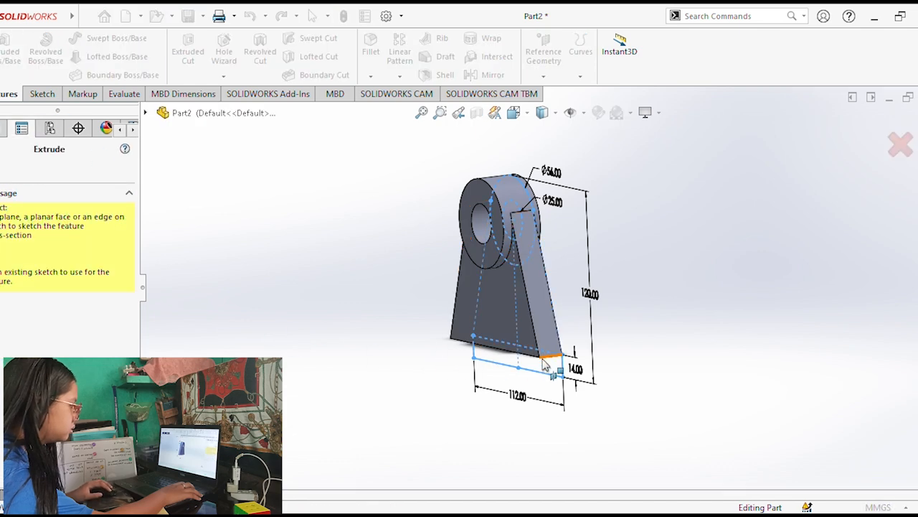
pyautogui.press('Escape')
# Reuse the profile sketch to extrude the base rectangle 52 mm forward and 4 mm in the second direction.
pyautogui.click(43, 335)
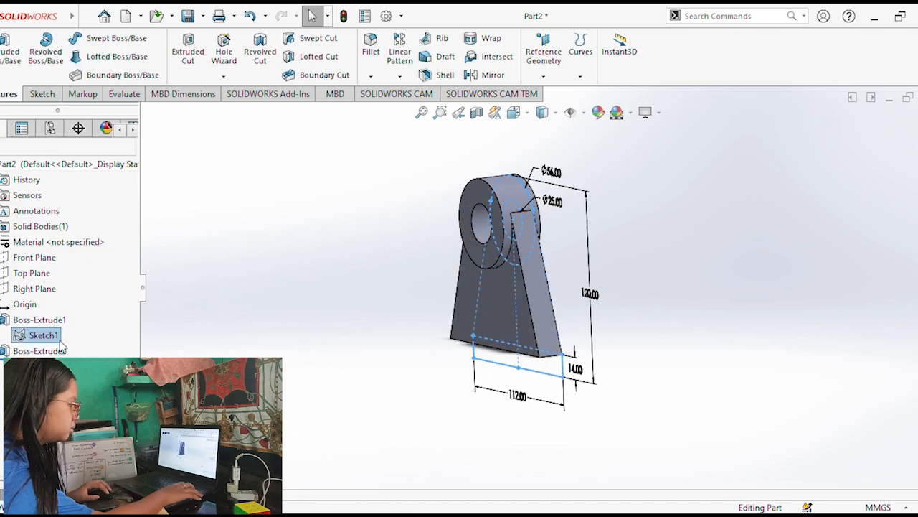
pyautogui.click(26, 335)
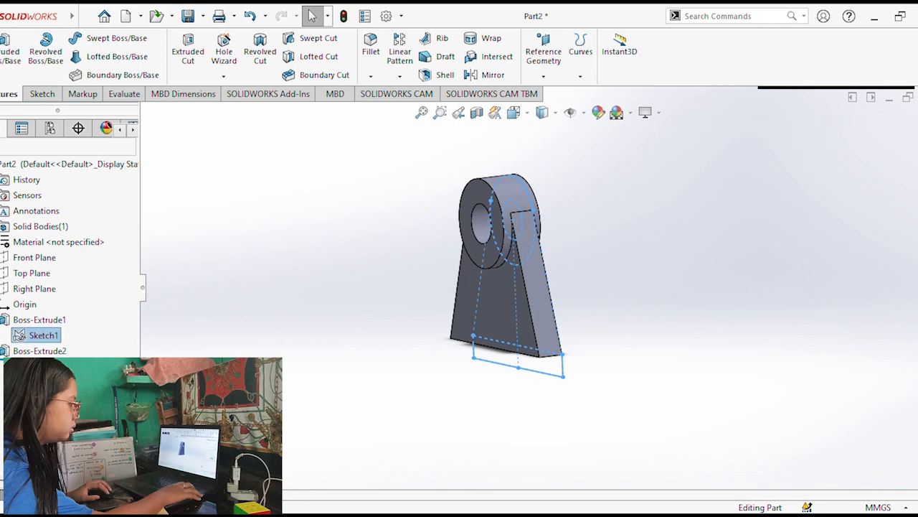
pyautogui.click(9, 53)
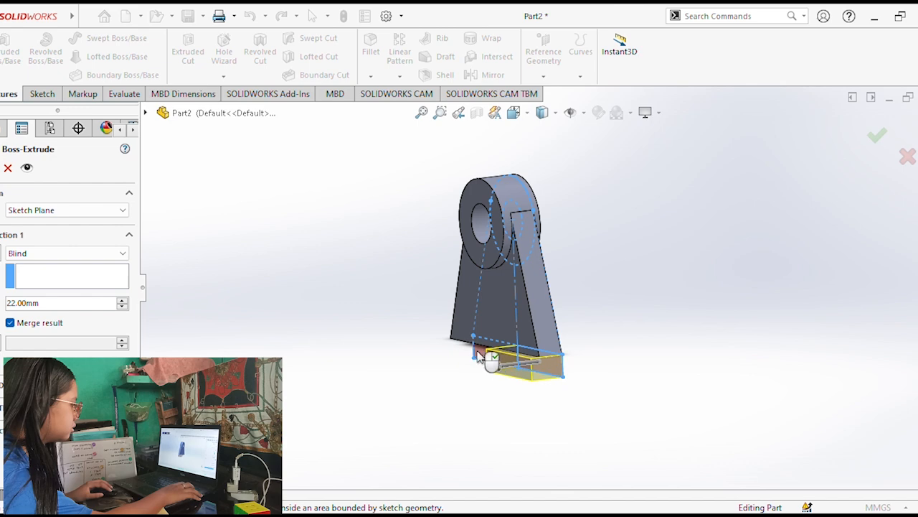
pyautogui.click(479, 357)
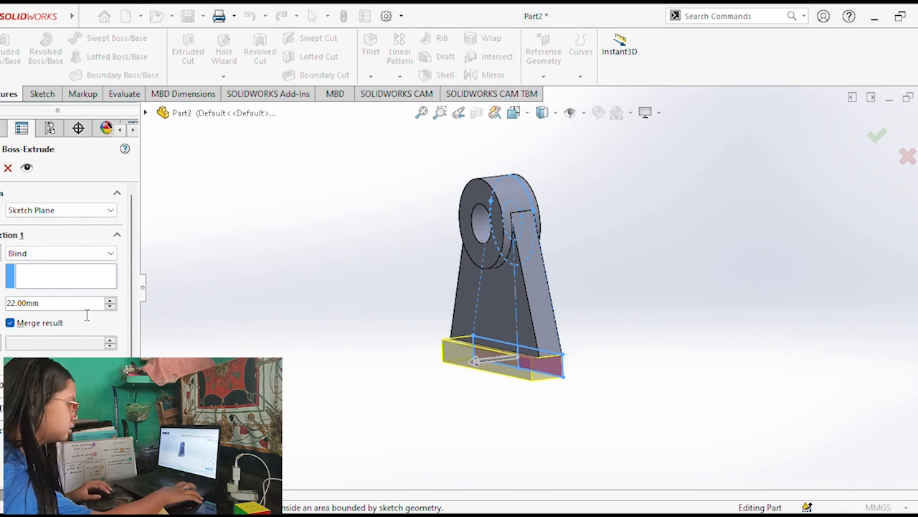
pyautogui.click(22, 307)
pyautogui.write('52')
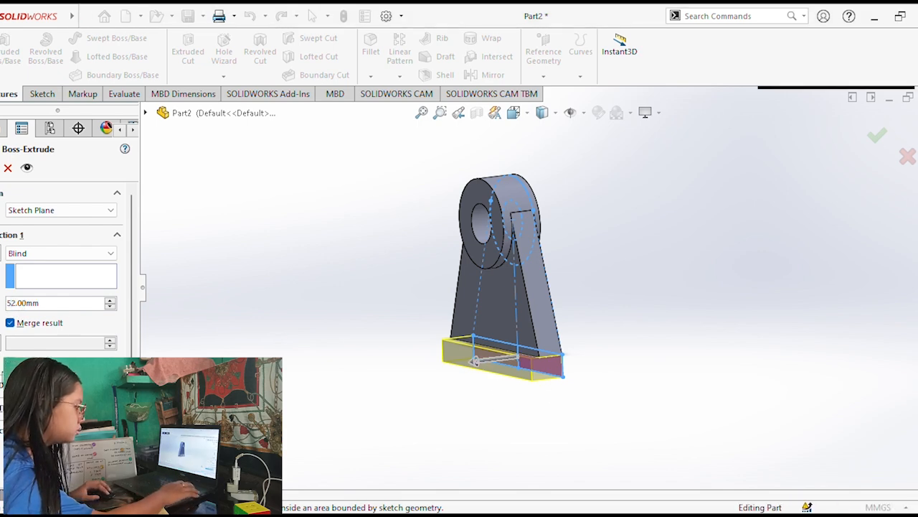
pyautogui.click(2, 384)
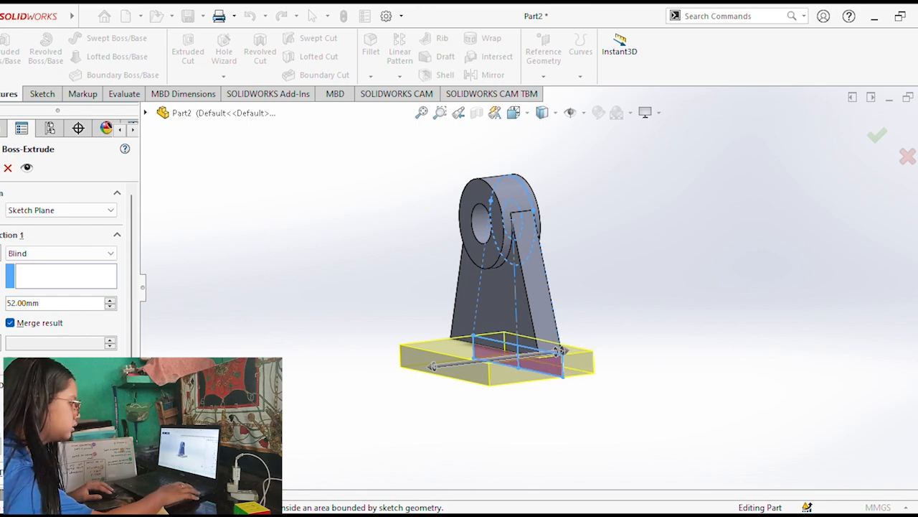
pyautogui.write('4')
pyautogui.click(1, 169)
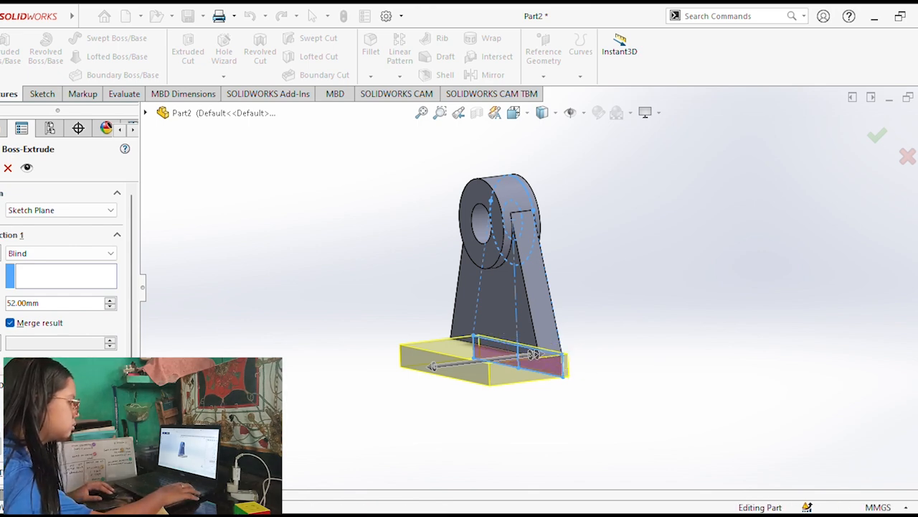
# Start a sketch on the base's front face and draw a thin horizontal rectangle about 85 by 5 mm away from the part.
pyautogui.moveTo(395, 369); pyautogui.dragTo(517, 384, button='middle')
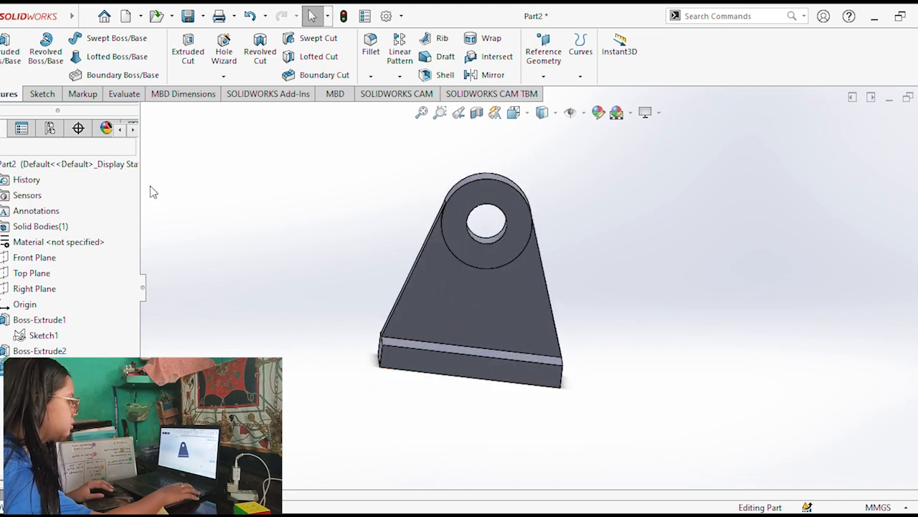
pyautogui.click(489, 373)
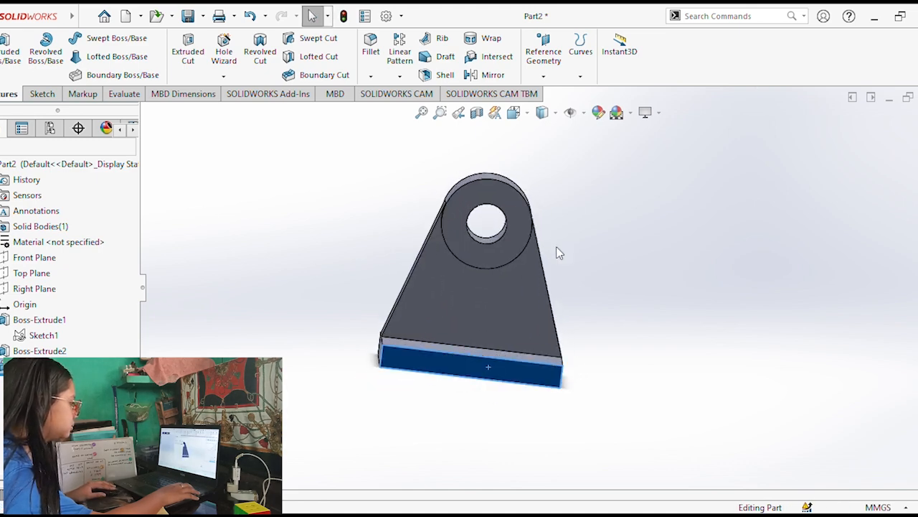
pyautogui.hotkey('ctrl', '8')
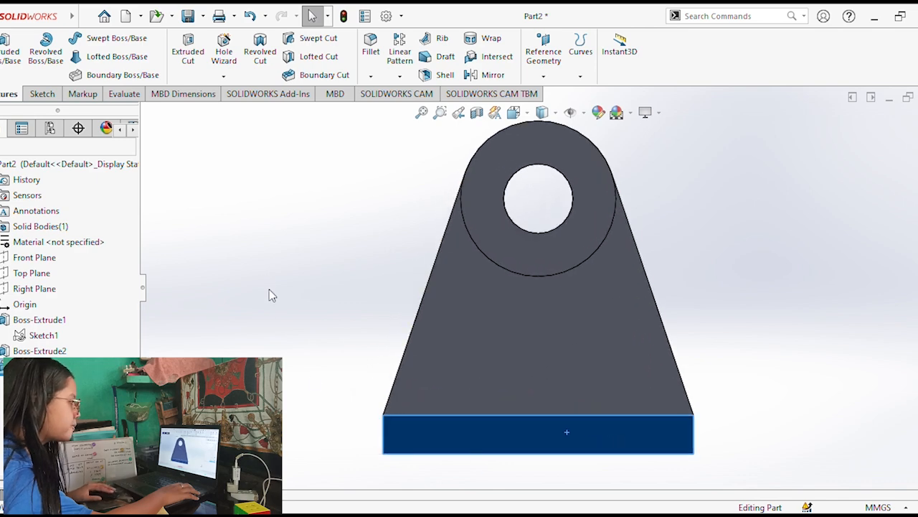
pyautogui.click(42, 94)
pyautogui.click(70, 56)
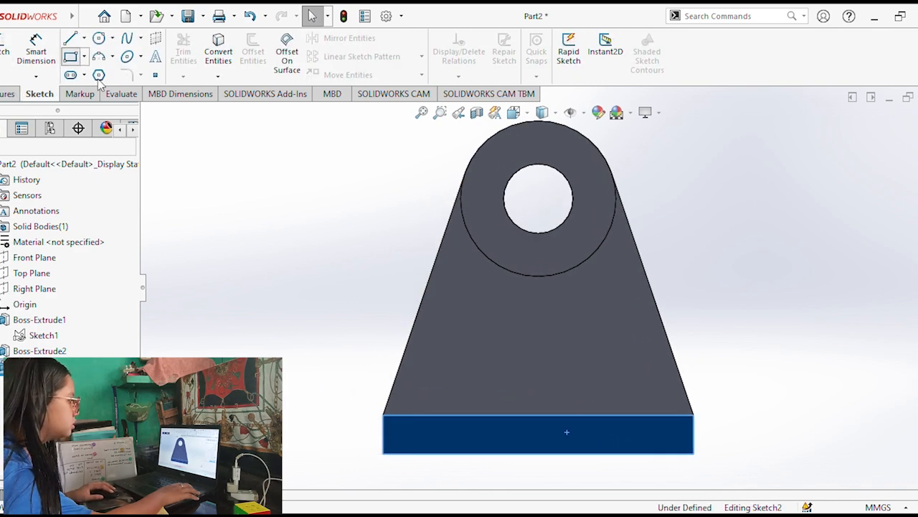
pyautogui.click(184, 137)
pyautogui.click(422, 150)
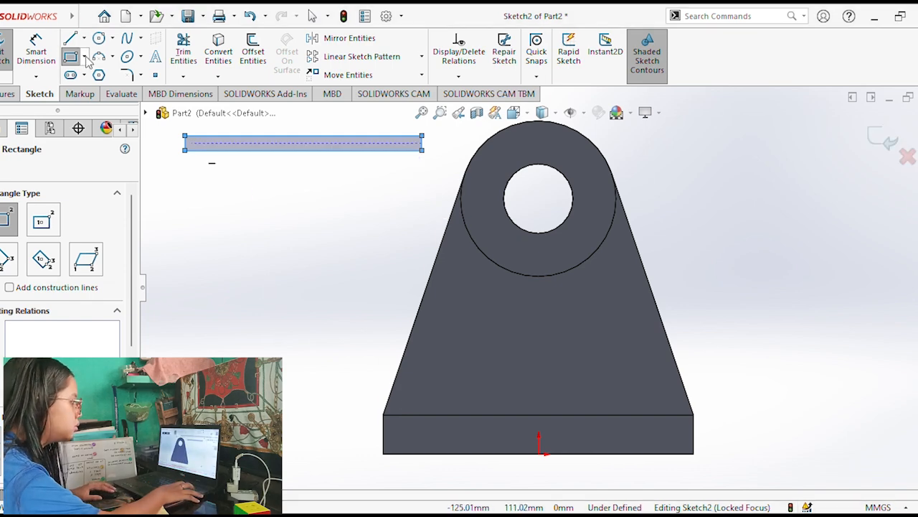
# Dimension the thin rectangle to 68 mm long and 3 mm high.
pyautogui.click(35, 52)
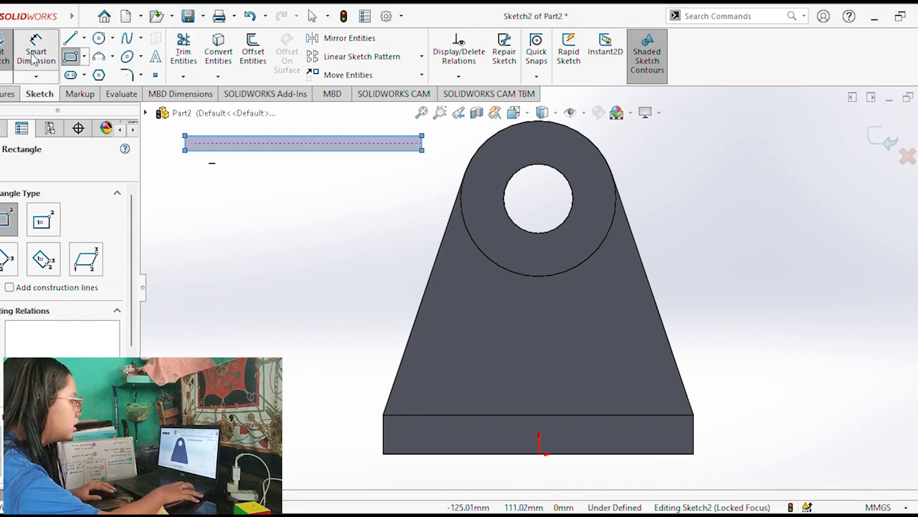
pyautogui.click(338, 148)
pyautogui.click(295, 199)
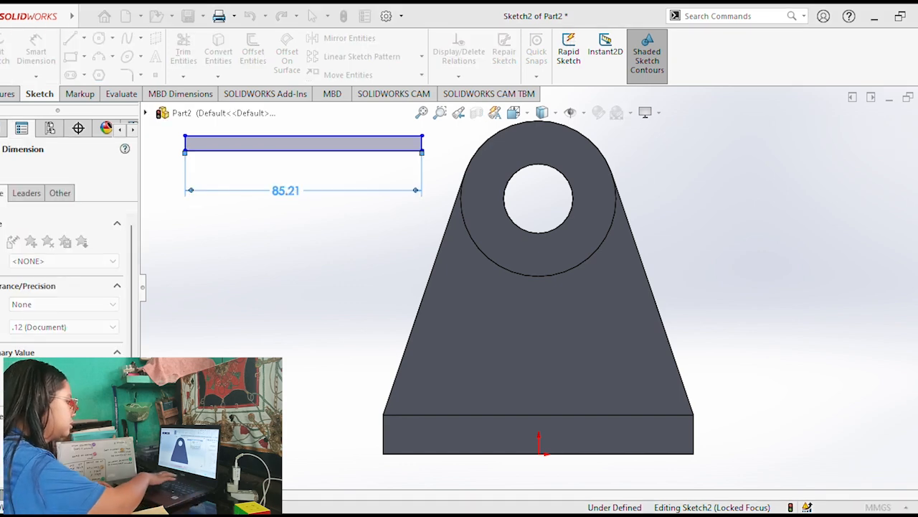
pyautogui.write('68')
pyautogui.press('Return')
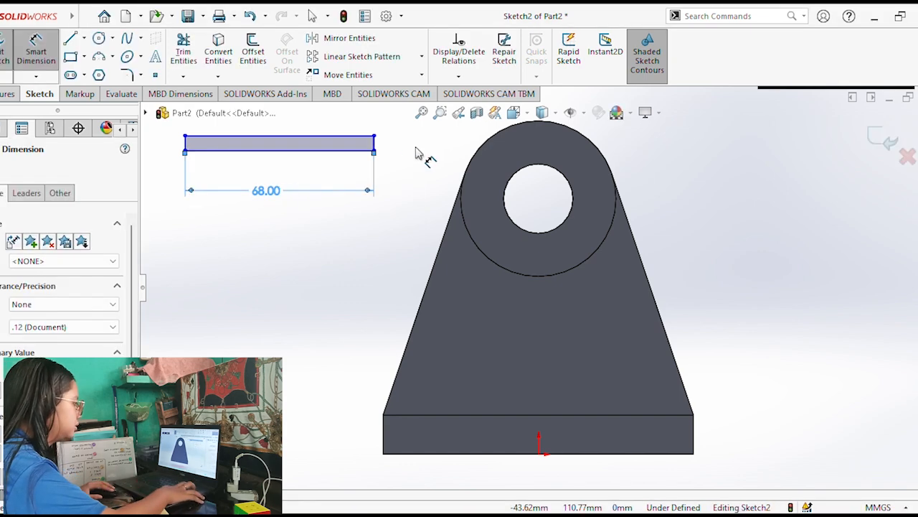
pyautogui.click(374, 148)
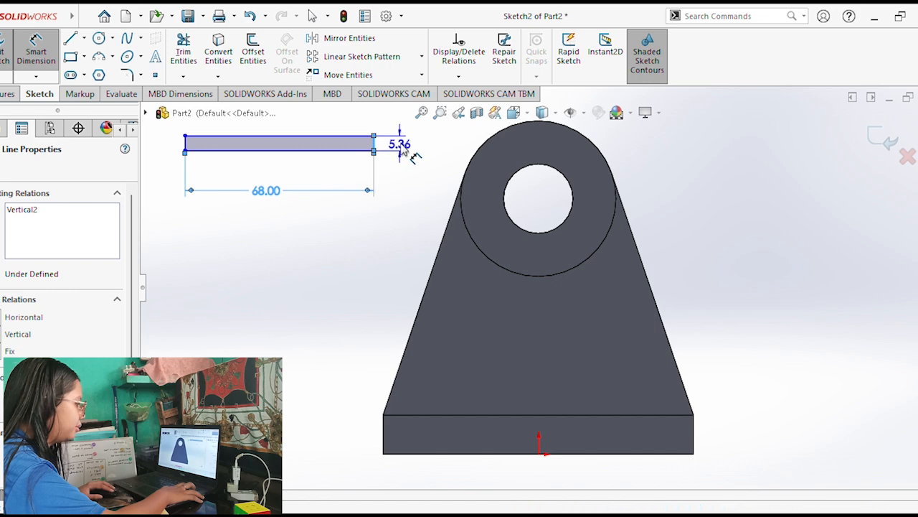
pyautogui.click(408, 135)
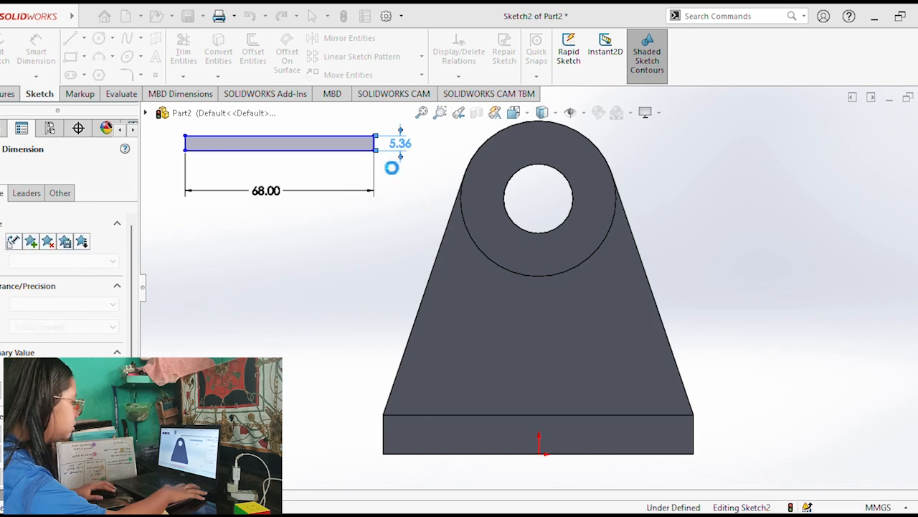
pyautogui.write('3')
pyautogui.press('Return')
pyautogui.press('Escape')
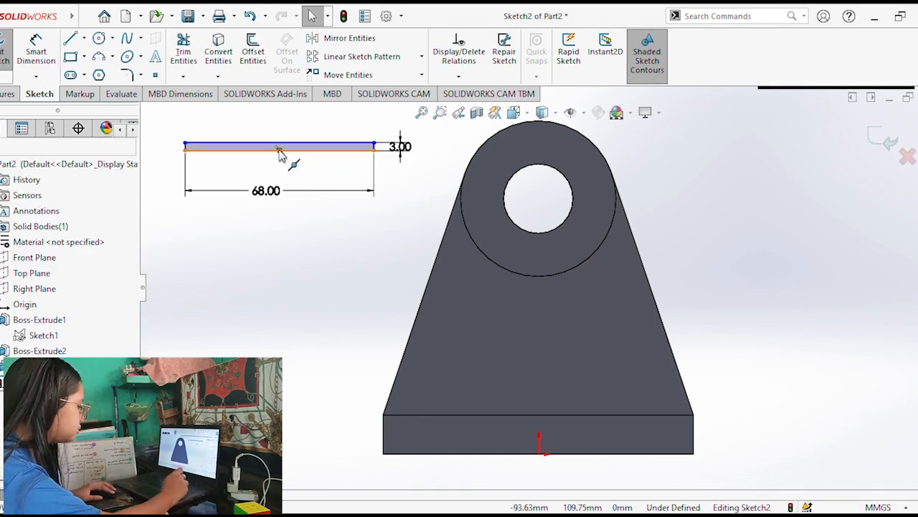
# Constrain the midpoint of the thin rectangle's lower edge to the origin so it sits centred on the base's bottom edge.
pyautogui.click(280, 149)
pyautogui.keyDown('ctrl'); pyautogui.click(539, 455); pyautogui.keyUp('ctrl')
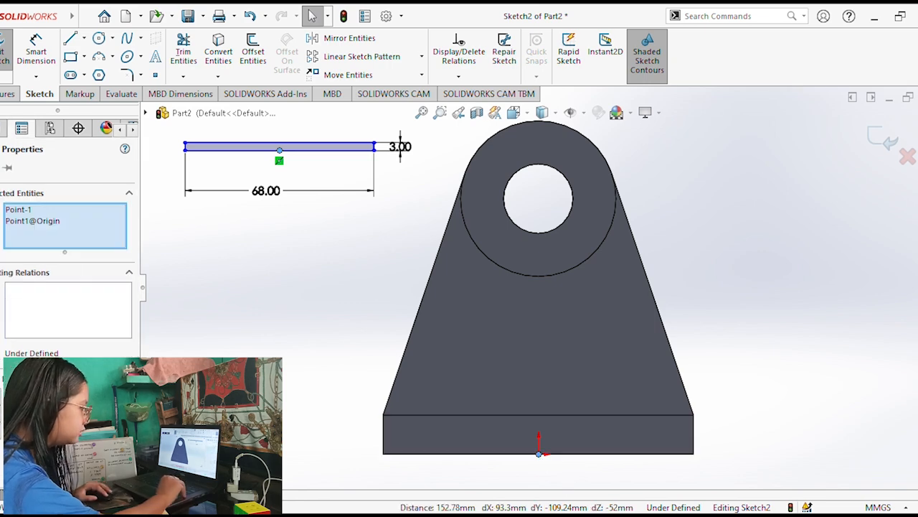
pyautogui.click(29, 431)
# Cut the 68 by 3 mm rectangle through the base with Extruded Cut set to Through All.
pyautogui.click(318, 365)
pyautogui.moveTo(318, 365); pyautogui.dragTo(297, 375, button='middle')
pyautogui.scroll(-3, 330, 363)
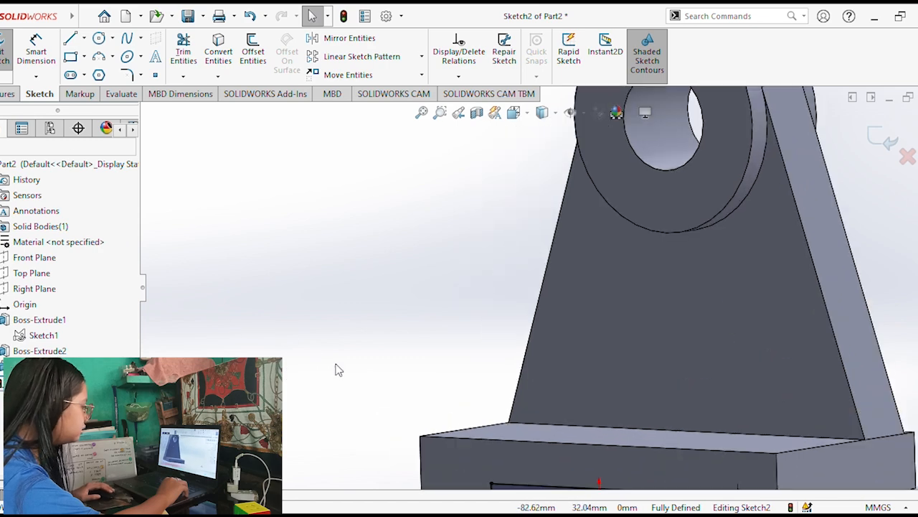
pyautogui.scroll(3, 424, 369)
pyautogui.click(4, 96)
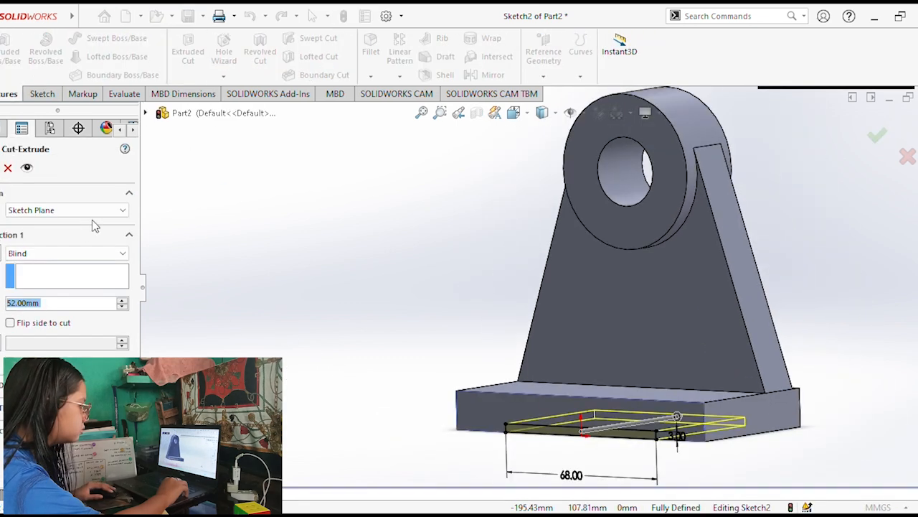
pyautogui.click(56, 280)
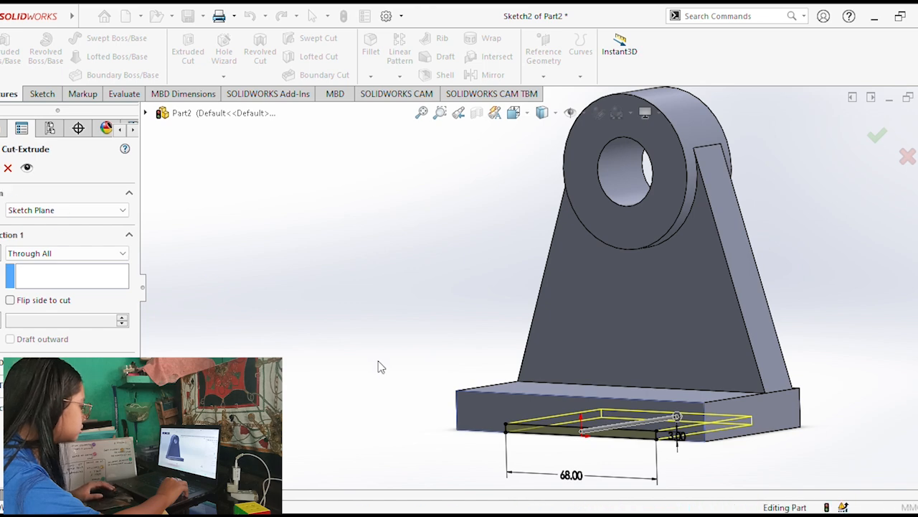
pyautogui.moveTo(449, 377); pyautogui.dragTo(464, 396, button='middle')
pyautogui.click(463, 396)
pyautogui.moveTo(621, 337); pyautogui.dragTo(567, 325, button='middle')
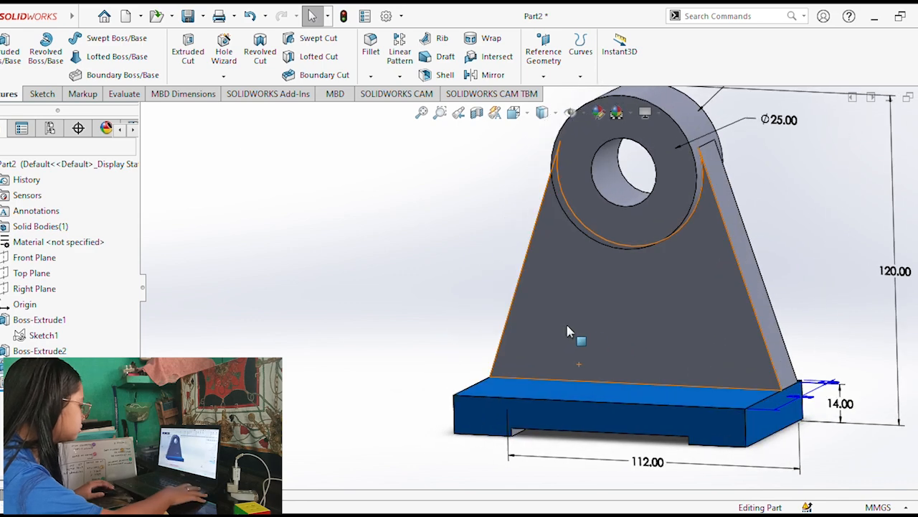
pyautogui.press('Escape')
# Create a reference plane midway between the two opposite side faces of the base.
pyautogui.click(754, 423)
pyautogui.moveTo(439, 295); pyautogui.dragTo(505, 394, button='middle')
pyautogui.keyDown('ctrl'); pyautogui.click(505, 395); pyautogui.keyUp('ctrl')
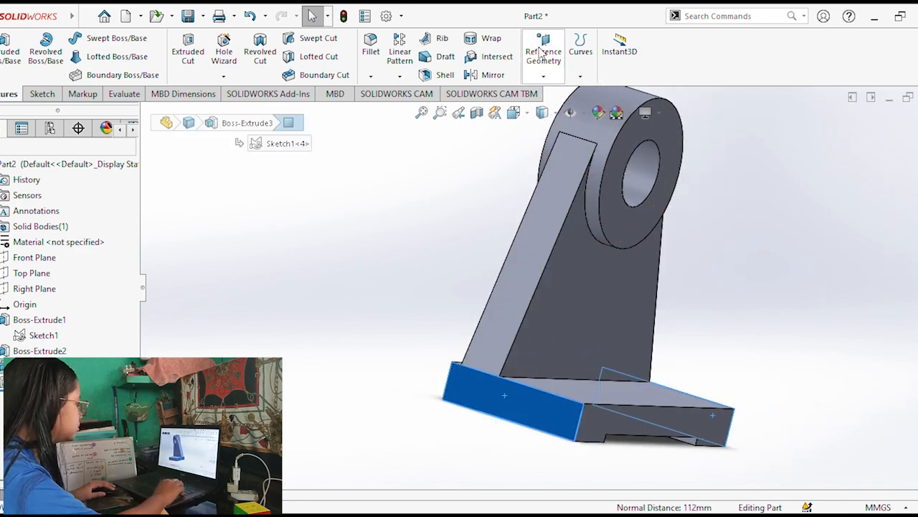
pyautogui.click(543, 50)
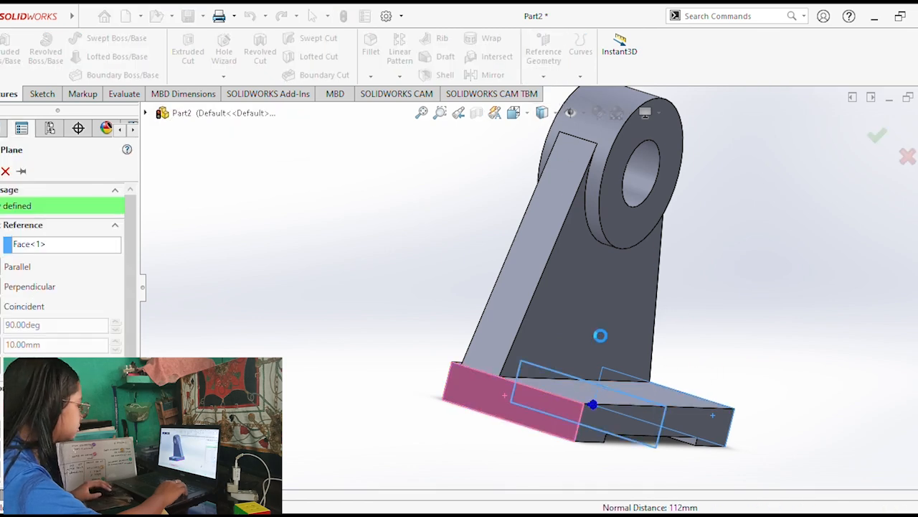
pyautogui.press('Return')
# Sketch on the new mid-plane a right triangle about 33 mm high, from the web's front face down to the base's front edge.
pyautogui.moveTo(605, 396); pyautogui.dragTo(654, 217)
pyautogui.moveTo(343, 310); pyautogui.dragTo(381, 328, button='middle')
pyautogui.click(42, 94)
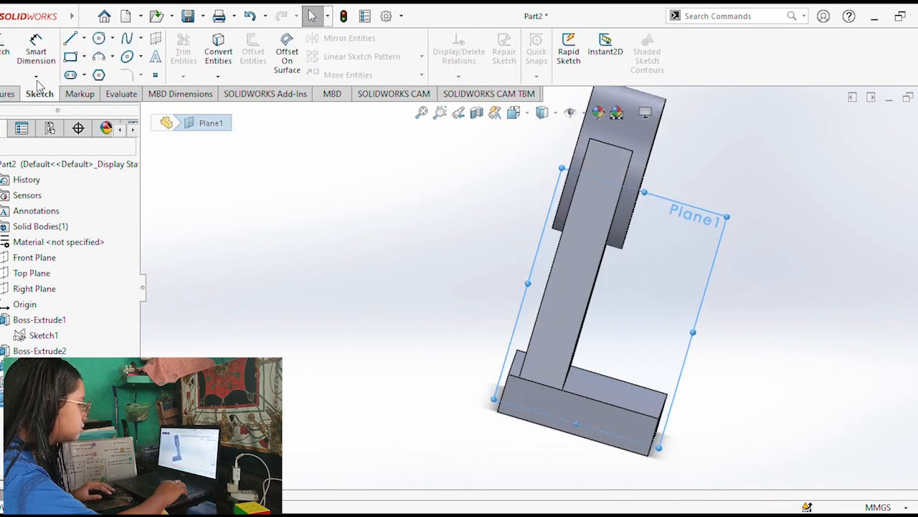
pyautogui.click(6, 47)
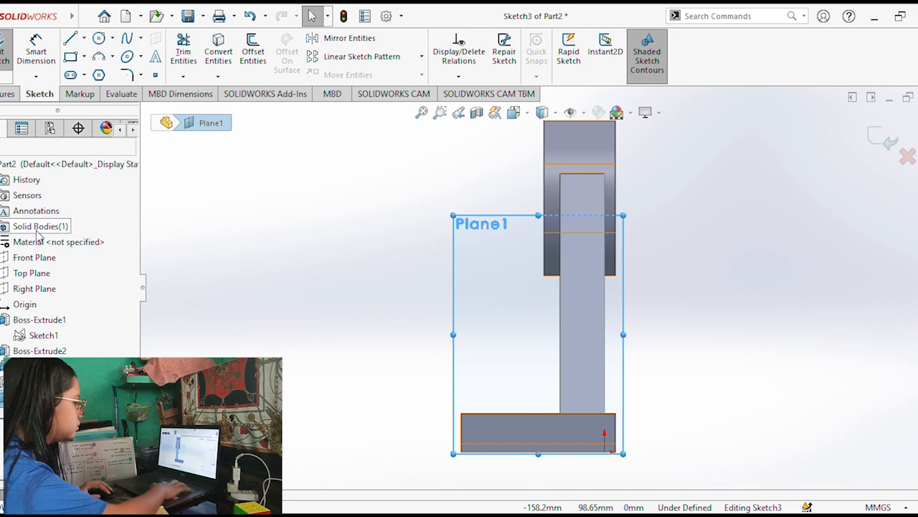
pyautogui.press('l')
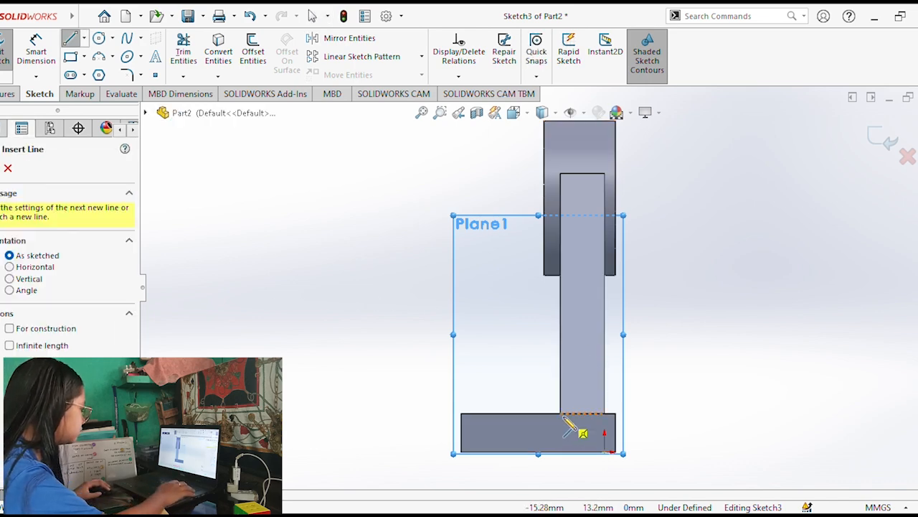
pyautogui.click(561, 414)
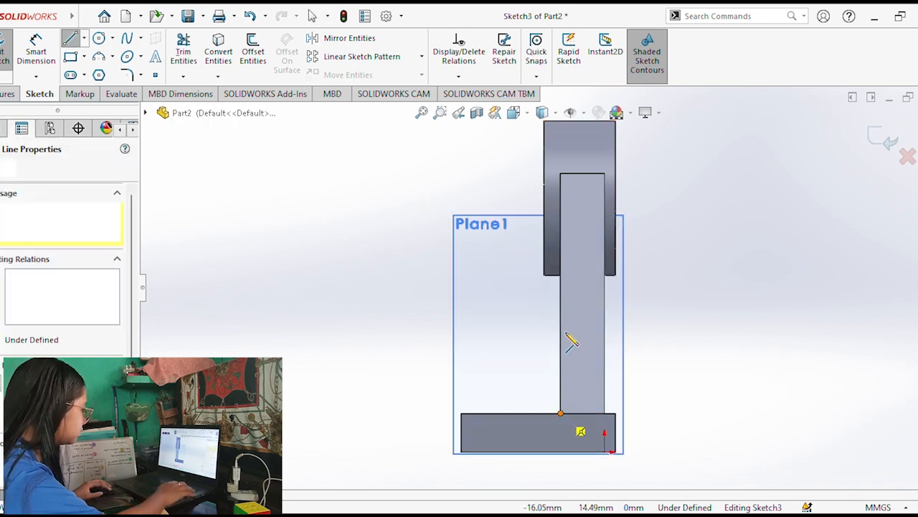
pyautogui.click(561, 323)
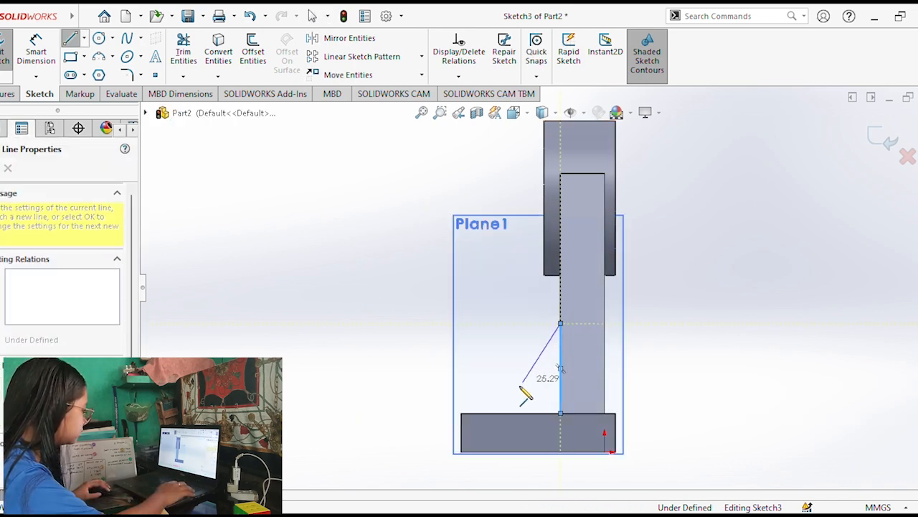
pyautogui.click(464, 414)
pyautogui.click(562, 413)
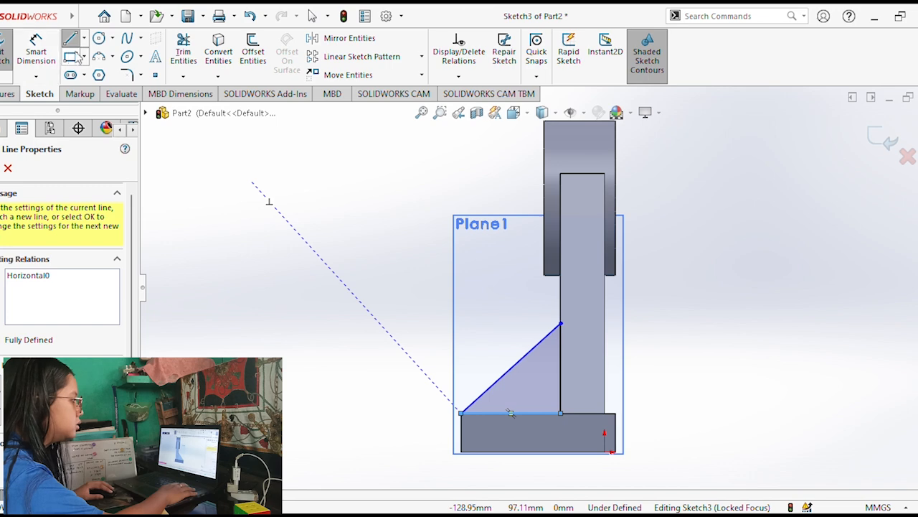
# Dimension the triangle's vertical side to 32 mm.
pyautogui.click(37, 54)
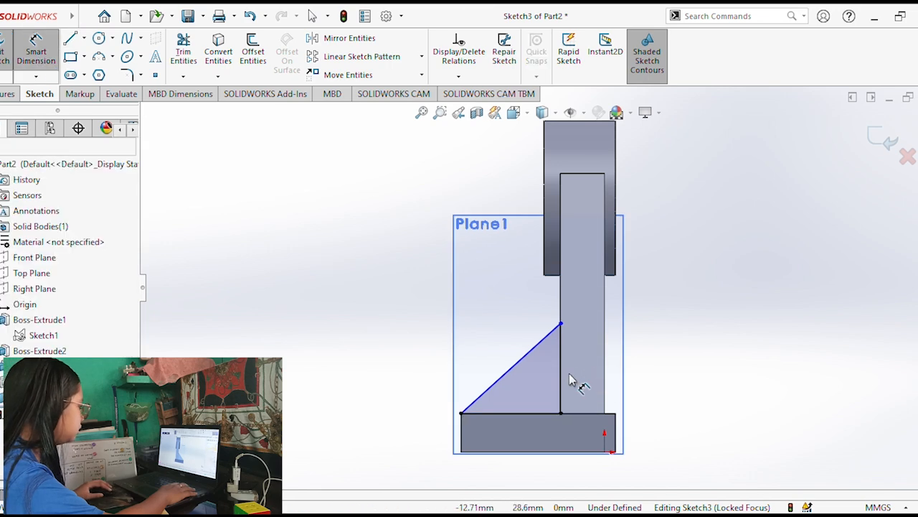
pyautogui.click(564, 380)
pyautogui.click(661, 376)
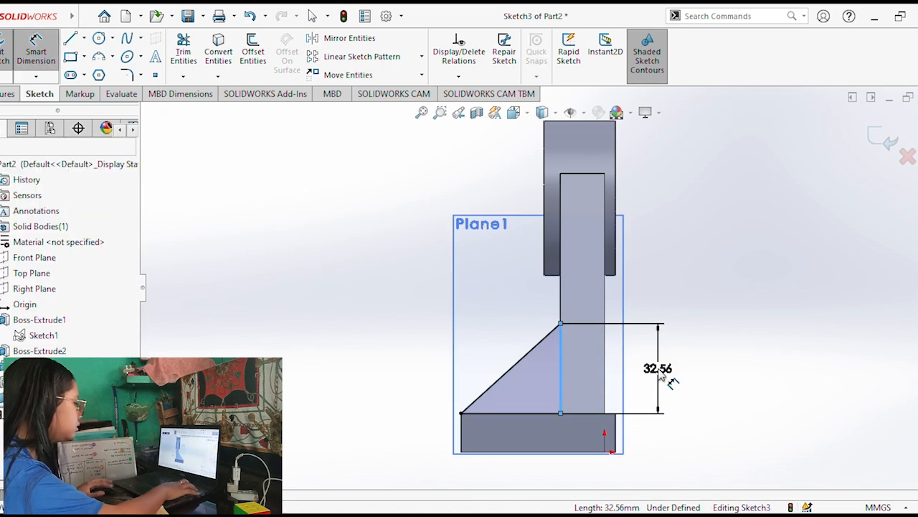
pyautogui.click(661, 352)
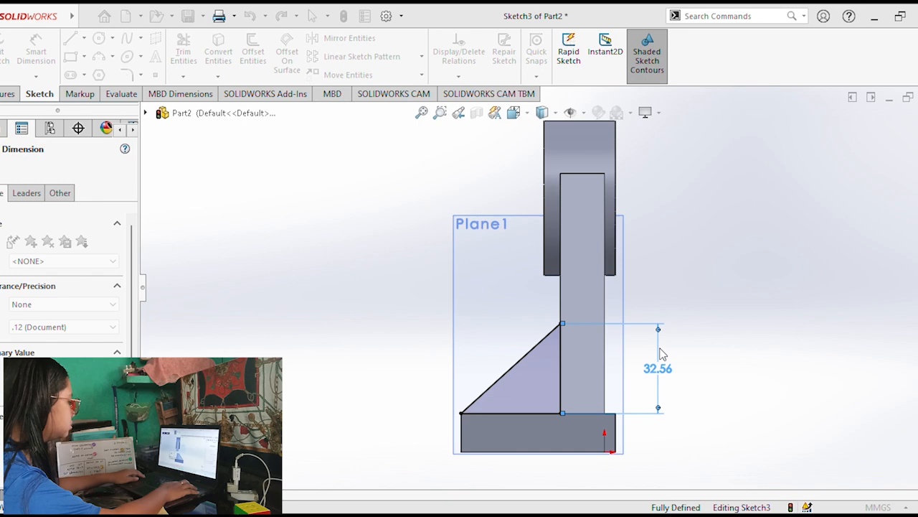
pyautogui.write('32')
pyautogui.press('Return')
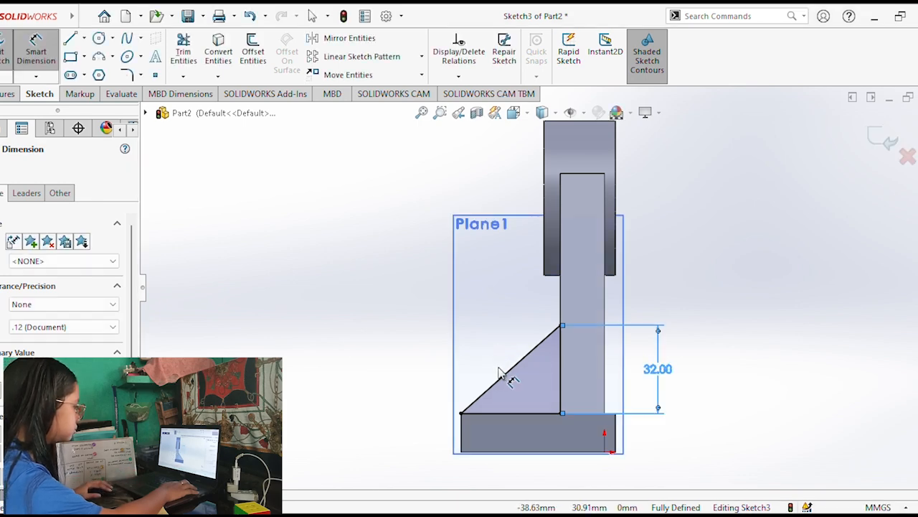
# Extrude the triangle as a 12 mm thick rib using the Mid Plane end condition, merged with the body.
pyautogui.moveTo(511, 380); pyautogui.dragTo(290, 201, button='middle')
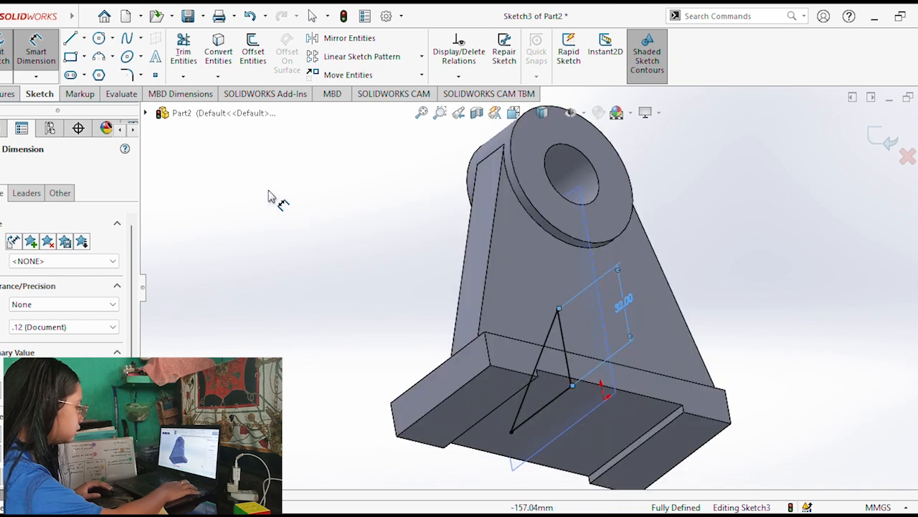
pyautogui.moveTo(614, 266); pyautogui.dragTo(738, 429, button='middle')
pyautogui.click(9, 94)
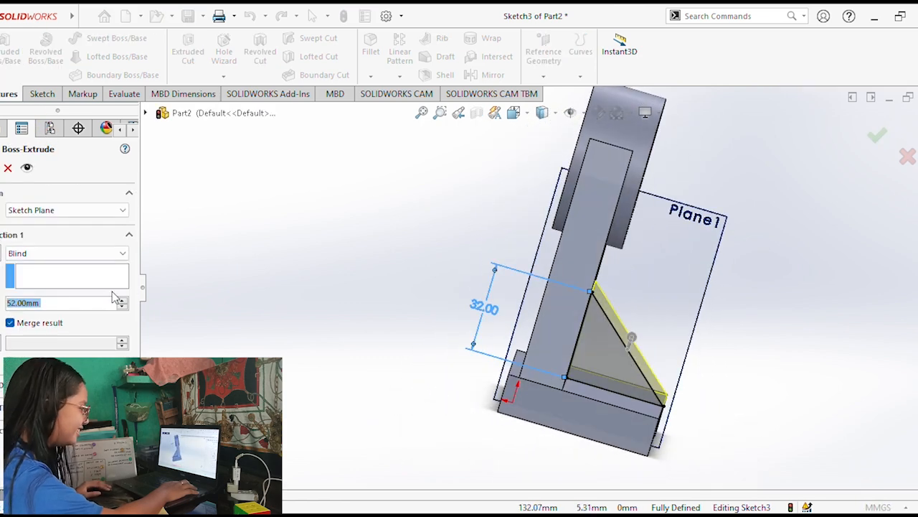
pyautogui.click(39, 324)
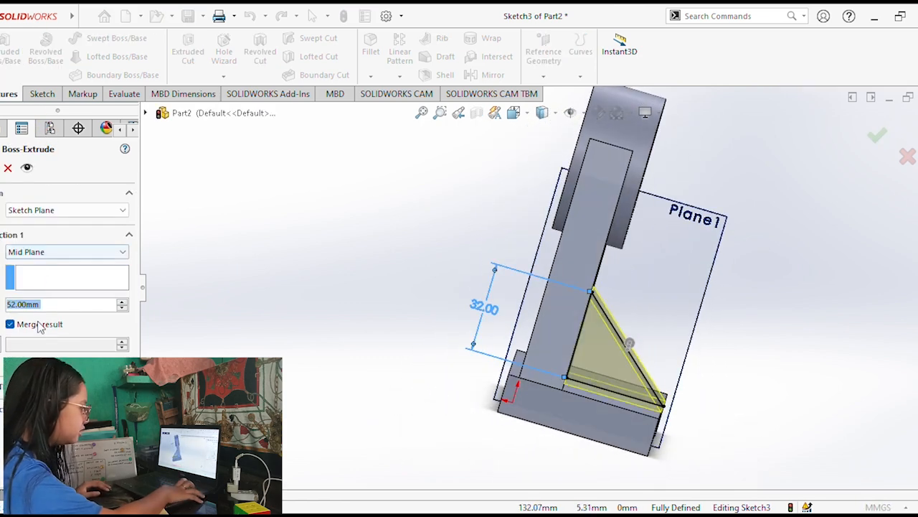
pyautogui.hotkey('alt', 'Tab')
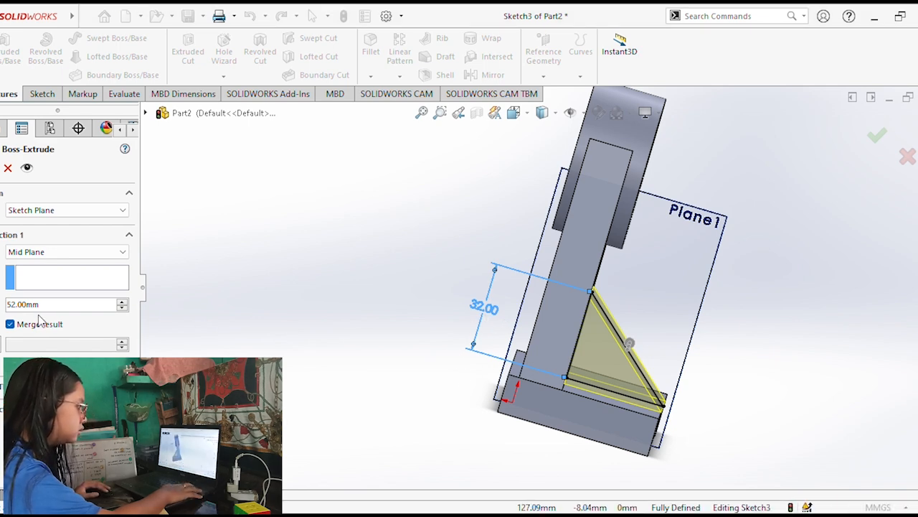
pyautogui.write('12')
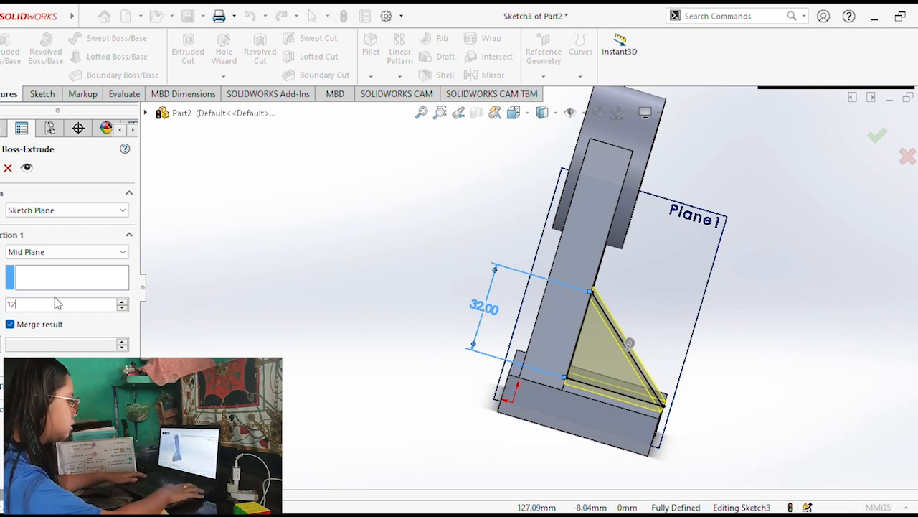
pyautogui.press('Return')
pyautogui.press('Return')
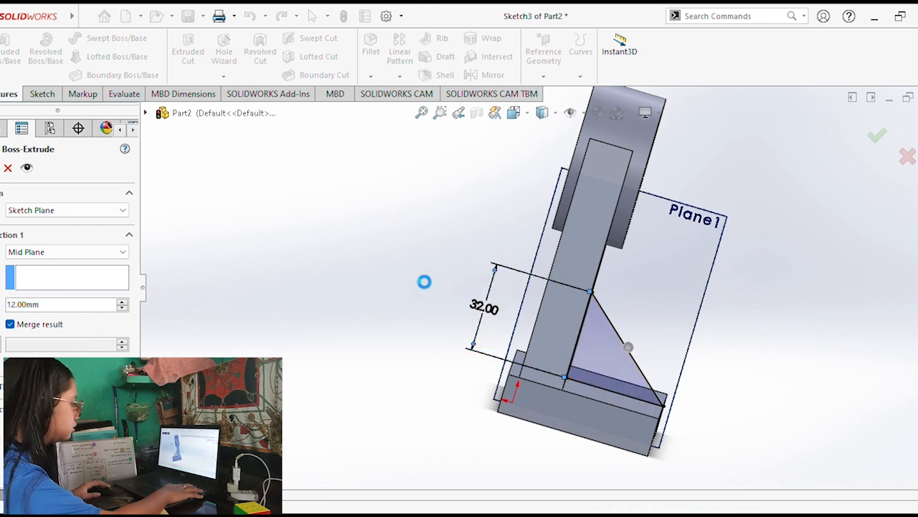
# Start a sketch on the base's top face beside the rib and view it face-on.
pyautogui.moveTo(407, 353); pyautogui.dragTo(473, 391, button='middle')
pyautogui.moveTo(519, 339); pyautogui.dragTo(515, 358, button='middle')
pyautogui.hotkey('alt', 'Tab')
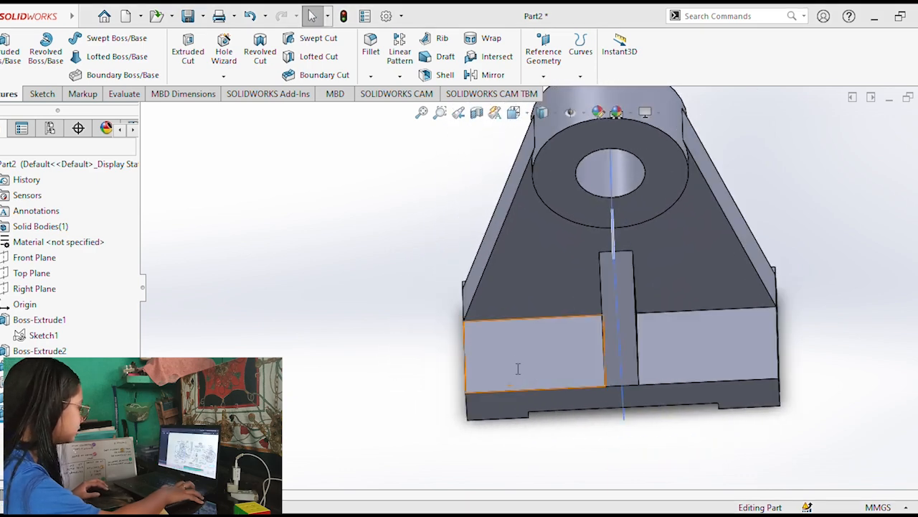
pyautogui.hotkey('alt', 'Tab')
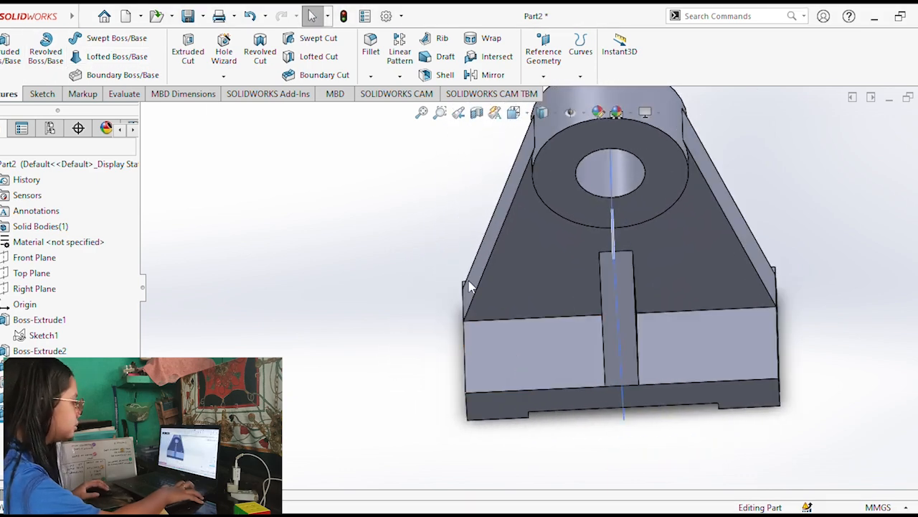
pyautogui.click(535, 337)
pyautogui.hotkey('ctrl', '8')
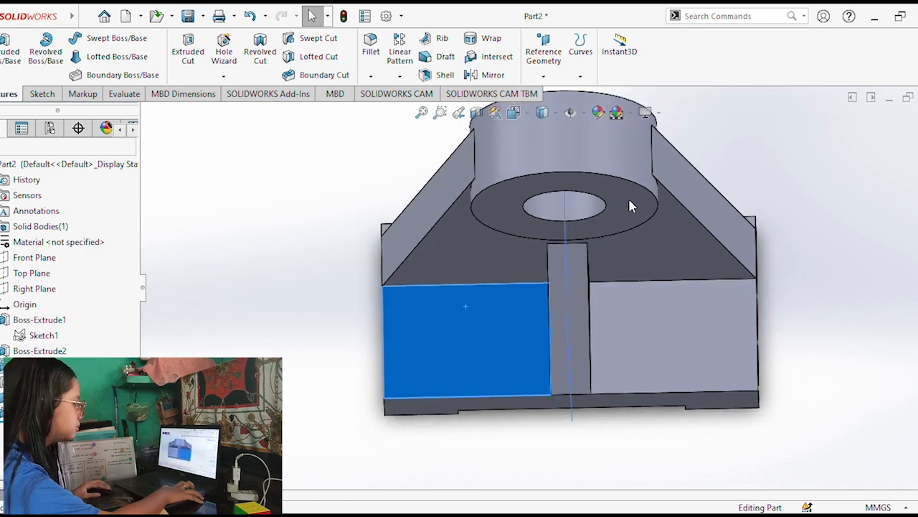
pyautogui.click(632, 193)
pyautogui.click(234, 62)
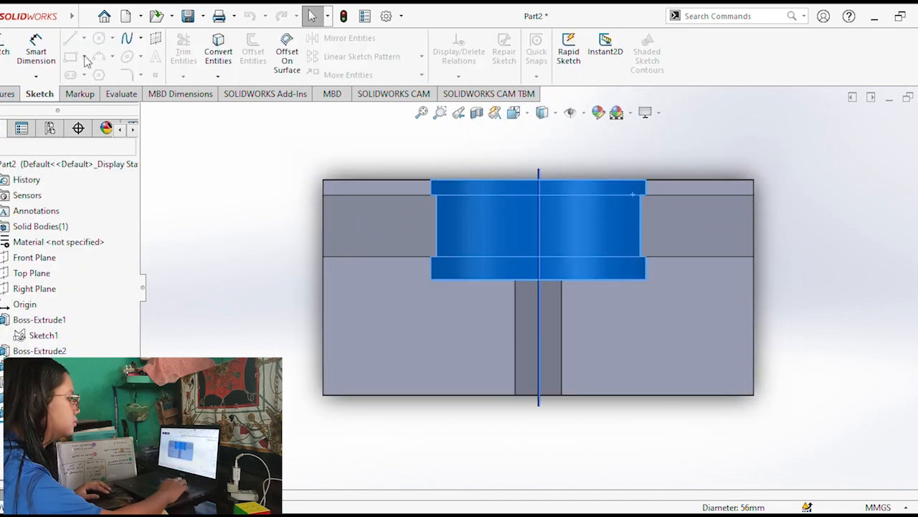
pyautogui.click(368, 312)
pyautogui.moveTo(458, 194); pyautogui.dragTo(467, 441, button='middle')
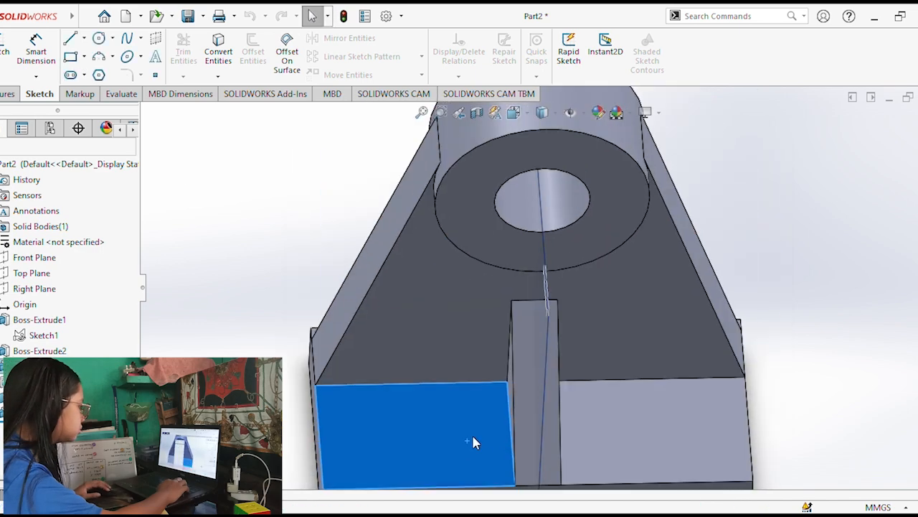
pyautogui.hotkey('ctrl', '8')
pyautogui.click(566, 198)
pyautogui.click(418, 373)
pyautogui.moveTo(481, 188); pyautogui.dragTo(335, 225, button='middle')
pyautogui.hotkey('ctrl', '8')
pyautogui.click(257, 310)
pyautogui.click(4, 50)
# Draw two circles of about 14 and 15 mm diameter on the base's top face, one on each side of the rib.
pyautogui.click(370, 353)
pyautogui.click(361, 336)
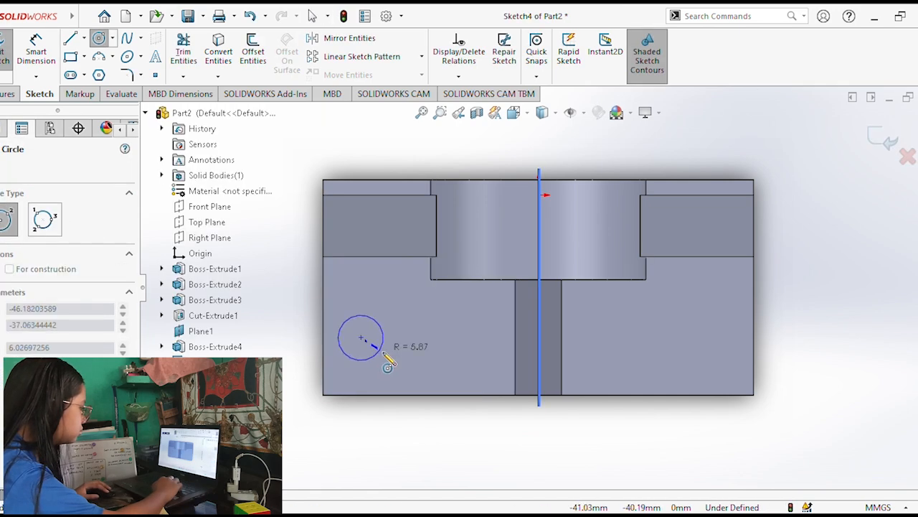
pyautogui.click(381, 352)
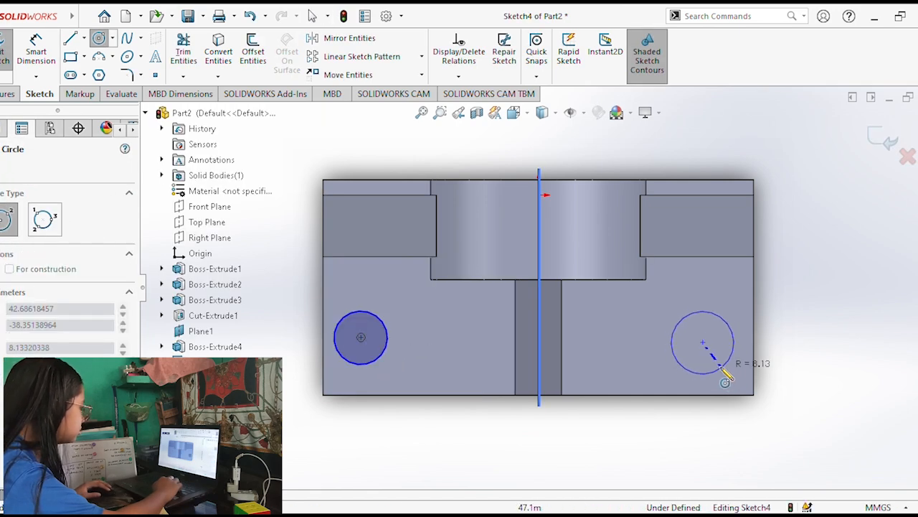
pyautogui.click(721, 367)
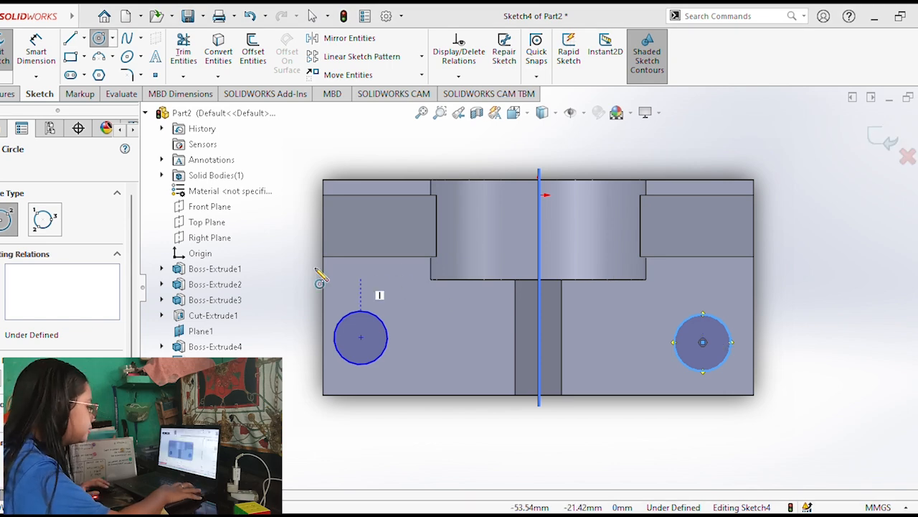
# Dimension both circles on the base's top face to 10 mm diameter.
pyautogui.click(36, 52)
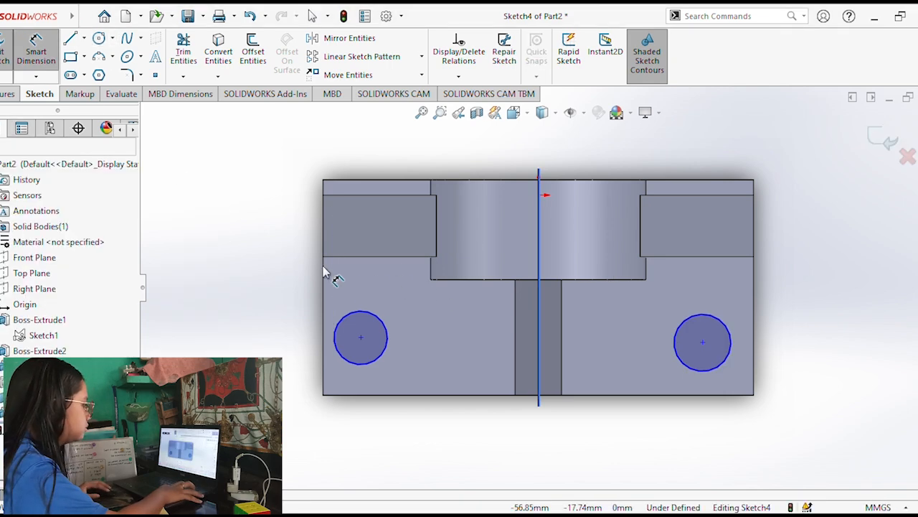
pyautogui.click(343, 323)
pyautogui.click(277, 280)
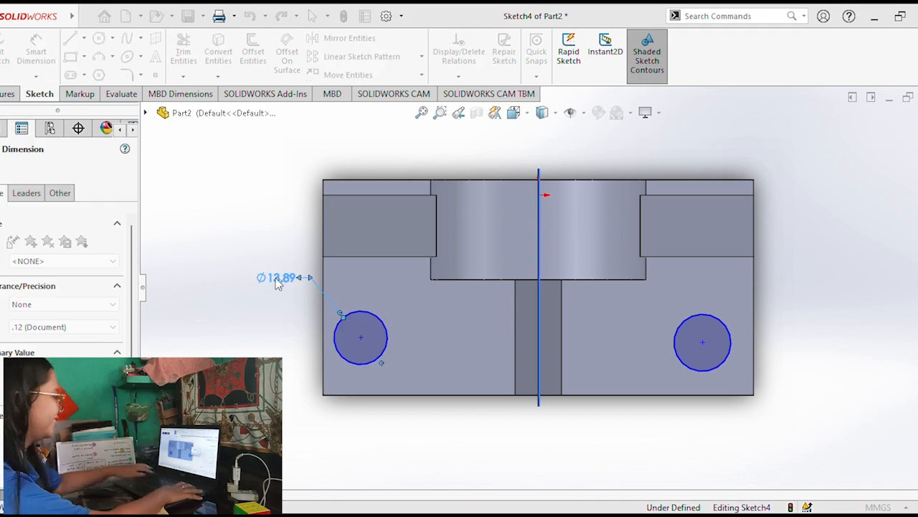
pyautogui.write('10')
pyautogui.press('Return')
pyautogui.click(723, 318)
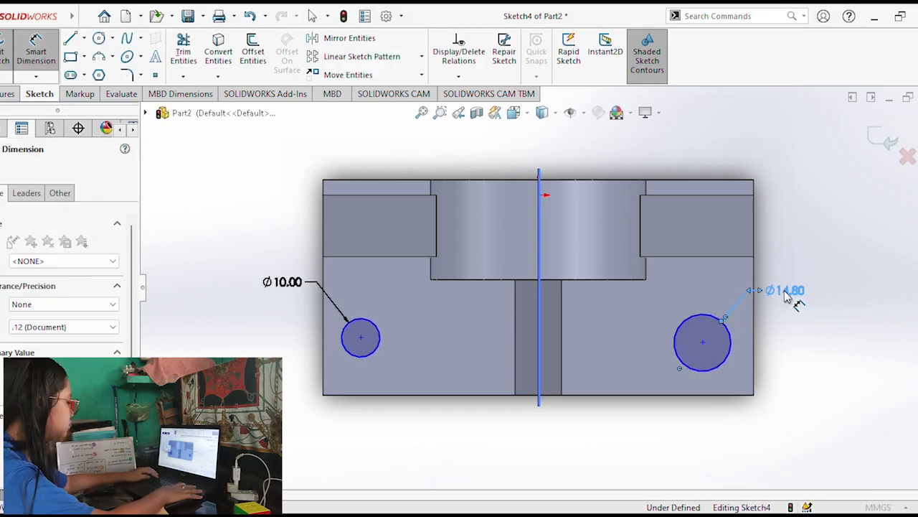
pyautogui.click(789, 304)
pyautogui.write('10')
pyautogui.press('Return')
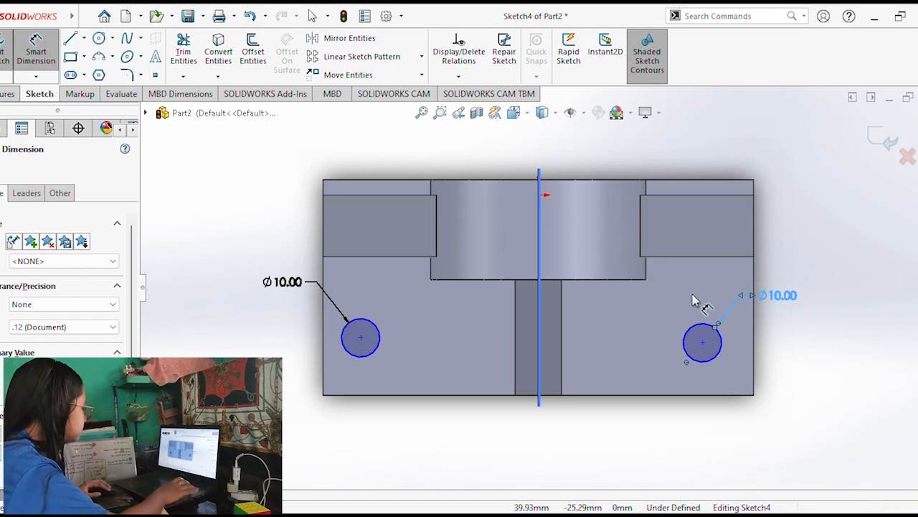
# Dimension the center of the circle right of the rib 36 mm from the base's rear edge.
pyautogui.click(702, 342)
pyautogui.click(707, 180)
pyautogui.click(824, 263)
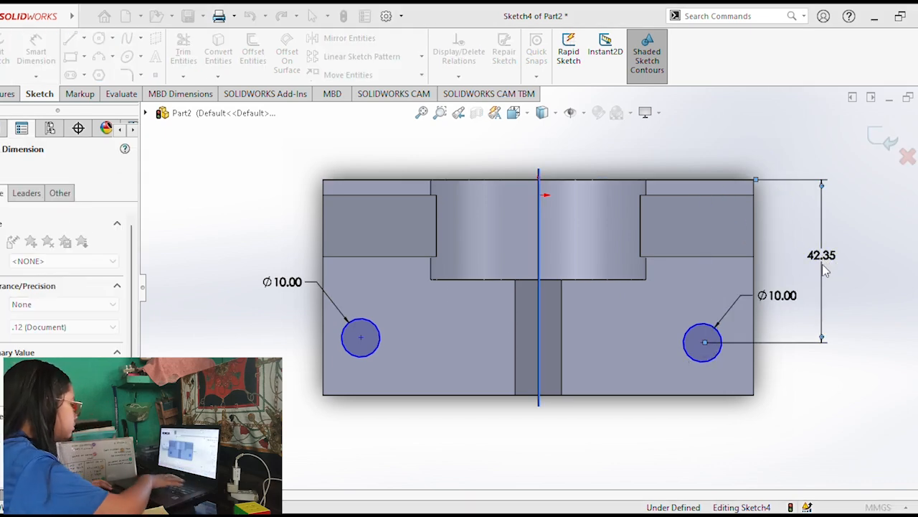
pyautogui.write('36')
pyautogui.press('Return')
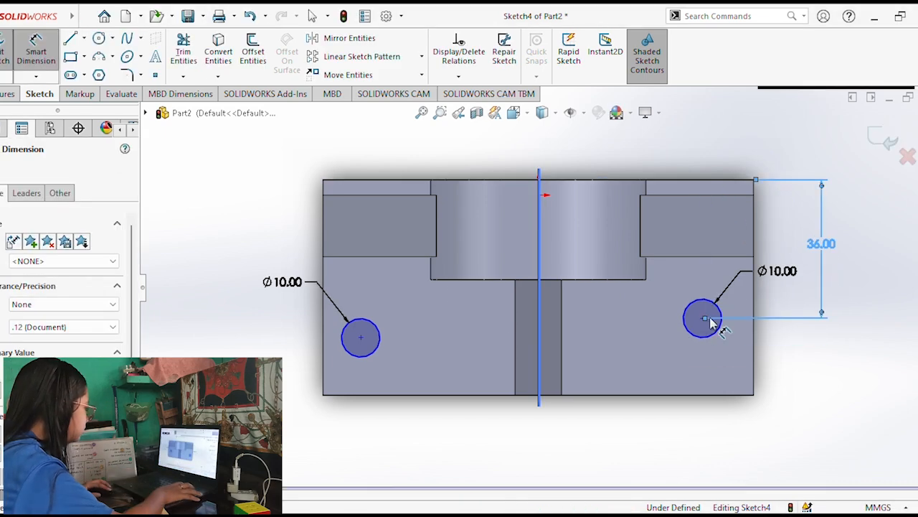
# Dimension the right circle's center 44 mm horizontally from the bracket's vertical center plane.
pyautogui.press('Escape')
pyautogui.click(702, 320)
pyautogui.click(35, 50)
pyautogui.click(702, 320)
pyautogui.click(540, 323)
pyautogui.click(621, 427)
pyautogui.write('44')
pyautogui.press('Return')
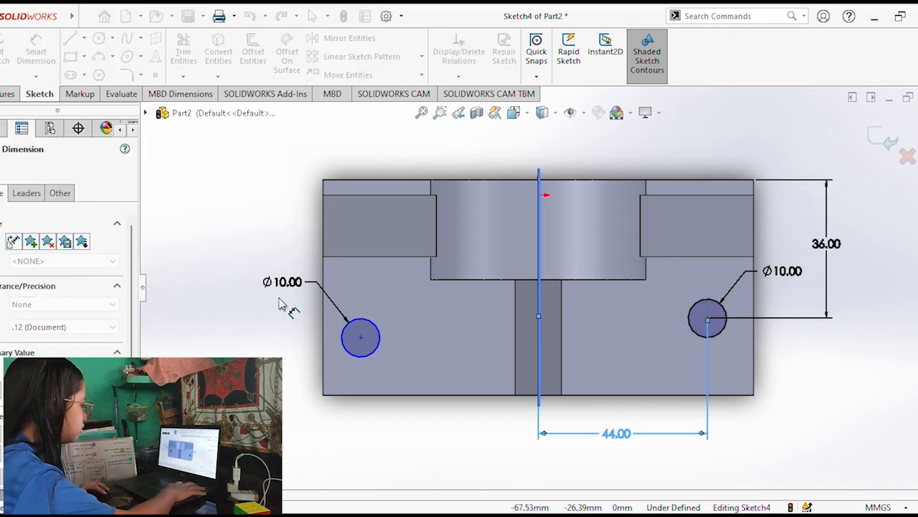
# Dimension the left circle's center 44 mm horizontally from the bracket's vertical center plane.
pyautogui.click(361, 337)
pyautogui.click(539, 370)
pyautogui.click(439, 437)
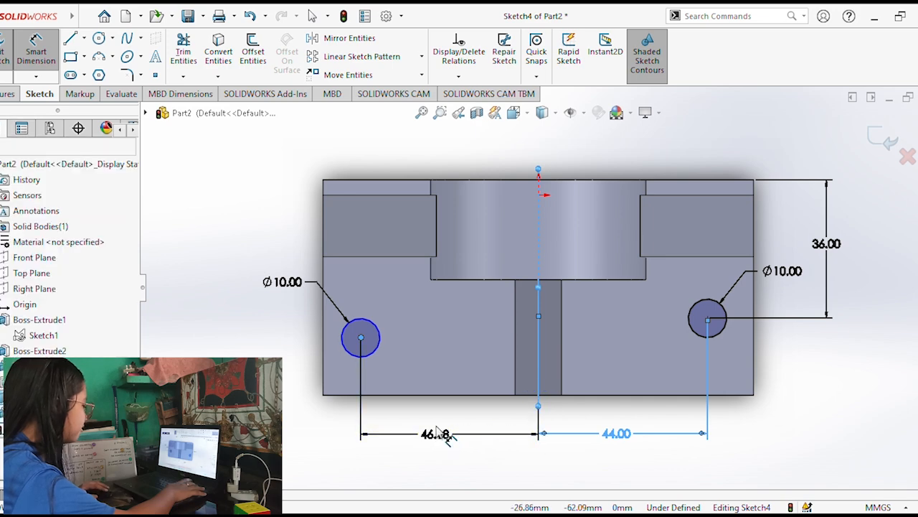
pyautogui.write('44')
pyautogui.press('Return')
pyautogui.press('Escape')
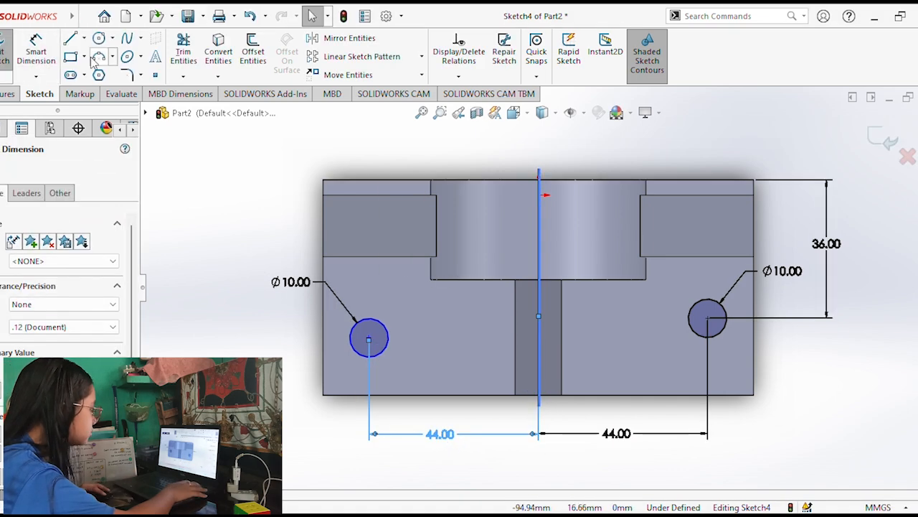
# Dimension the left circle's center 36 mm from the base's rear edge.
pyautogui.click(35, 51)
pyautogui.click(369, 338)
pyautogui.click(367, 179)
pyautogui.click(260, 257)
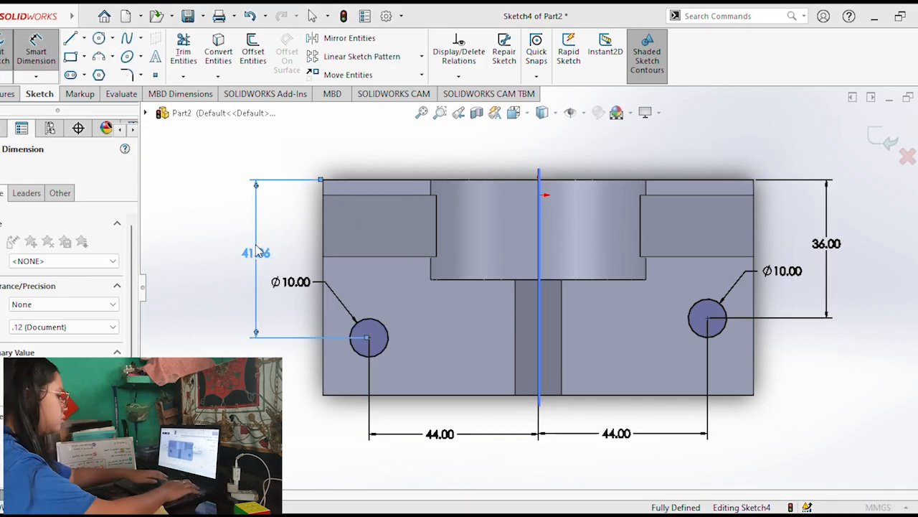
pyautogui.write('36')
pyautogui.press('Return')
# Cut the two 10 mm circles through the base with a blind Extruded Cut.
pyautogui.click(8, 93)
pyautogui.click(185, 54)
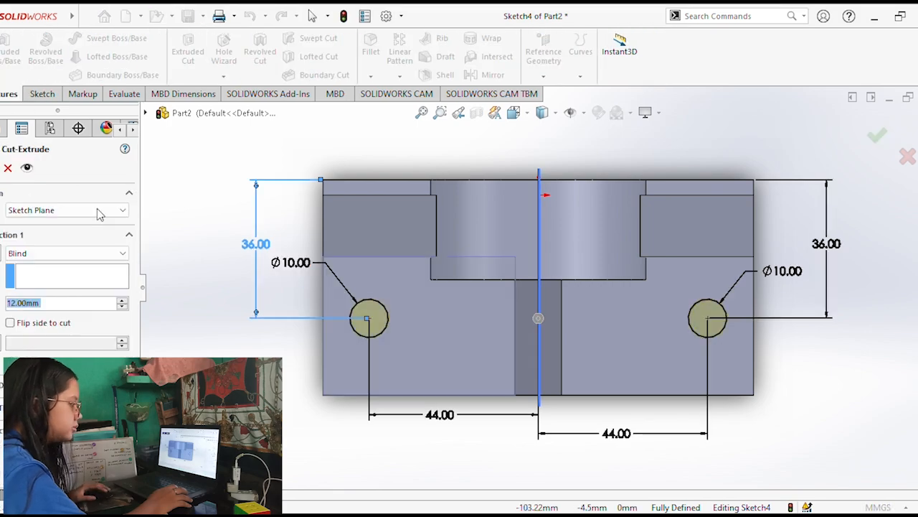
pyautogui.click(37, 301)
pyautogui.moveTo(287, 251); pyautogui.dragTo(183, 262, button='middle')
pyautogui.click(2, 169)
# Start a Hole Wizard hole with the Drills type and position it through a 3D sketch.
pyautogui.moveTo(232, 221); pyautogui.dragTo(322, 248, button='middle')
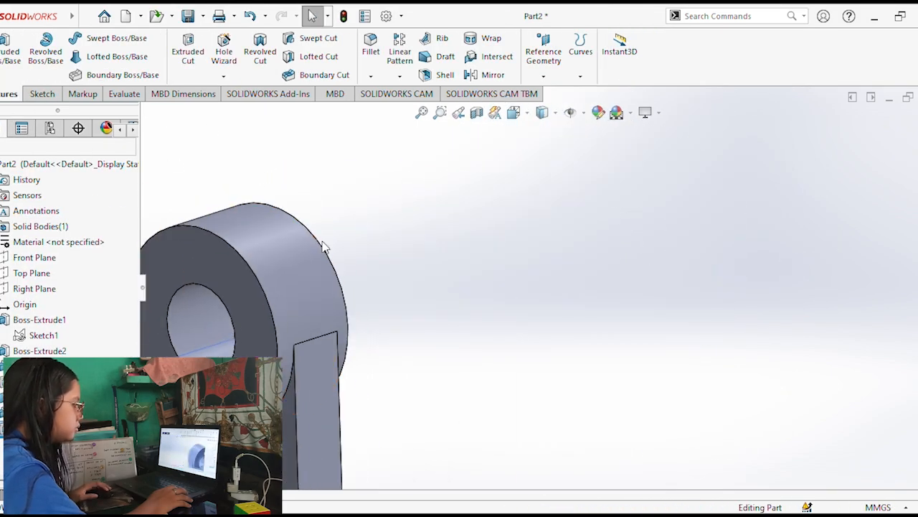
pyautogui.scroll(4, 322, 248)
pyautogui.scroll(-3, 567, 318)
pyautogui.click(233, 56)
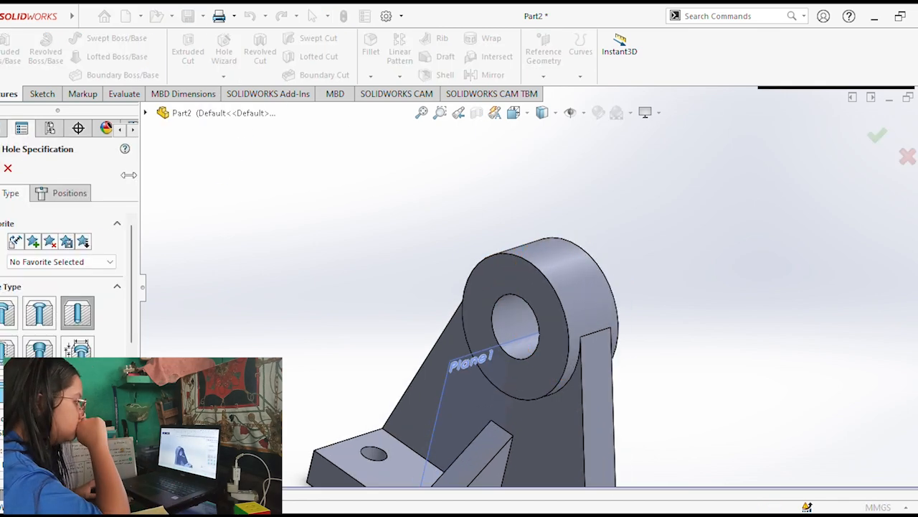
pyautogui.scroll(-2, 128, 317)
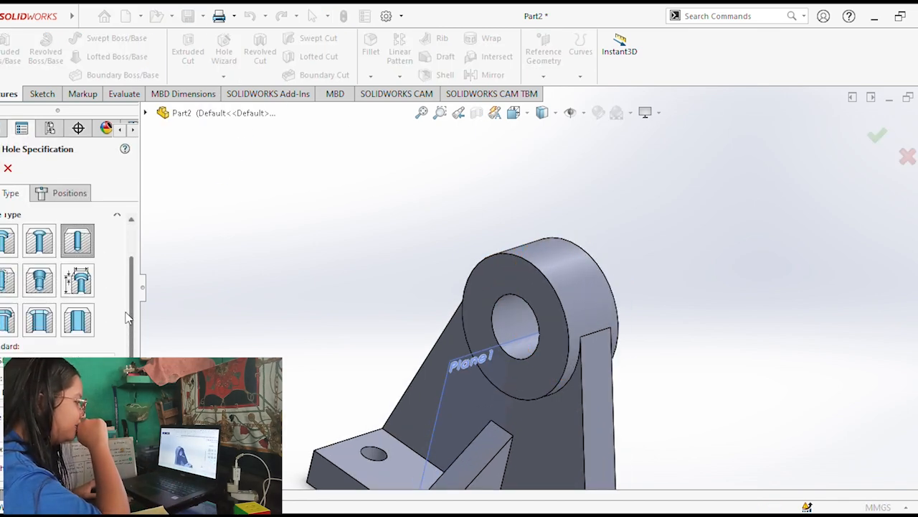
pyautogui.scroll(-5, 133, 328)
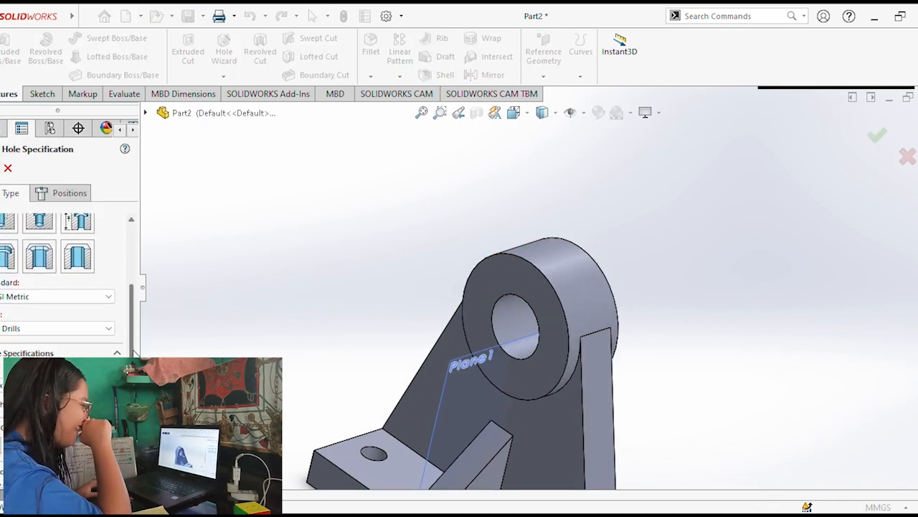
pyautogui.click(63, 193)
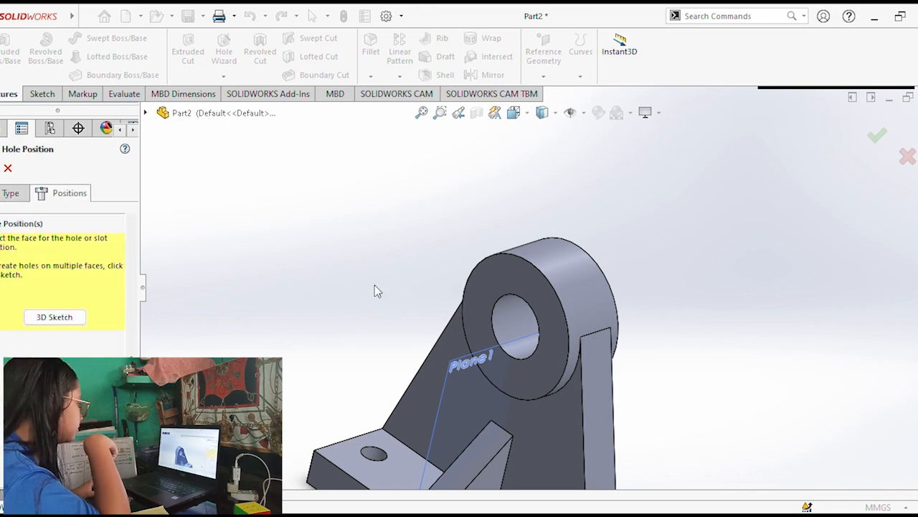
pyautogui.moveTo(374, 285); pyautogui.dragTo(412, 387, button='middle')
pyautogui.click(52, 317)
# Place the M8x1.25 tap drill hole on top of the boss's cylindrical face and create it.
pyautogui.click(568, 267)
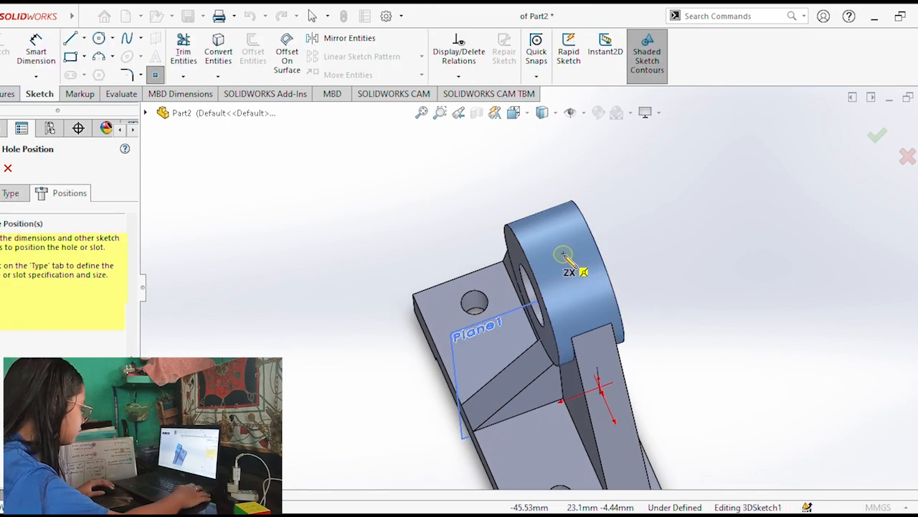
pyautogui.click(563, 254)
pyautogui.moveTo(396, 224); pyautogui.dragTo(193, 183, button='middle')
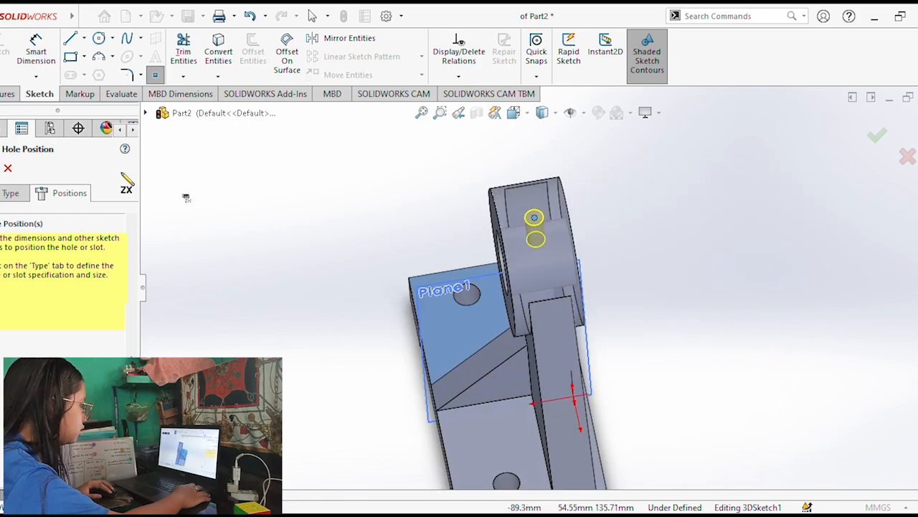
pyautogui.press('Return')
pyautogui.moveTo(644, 367); pyautogui.dragTo(639, 303, button='middle')
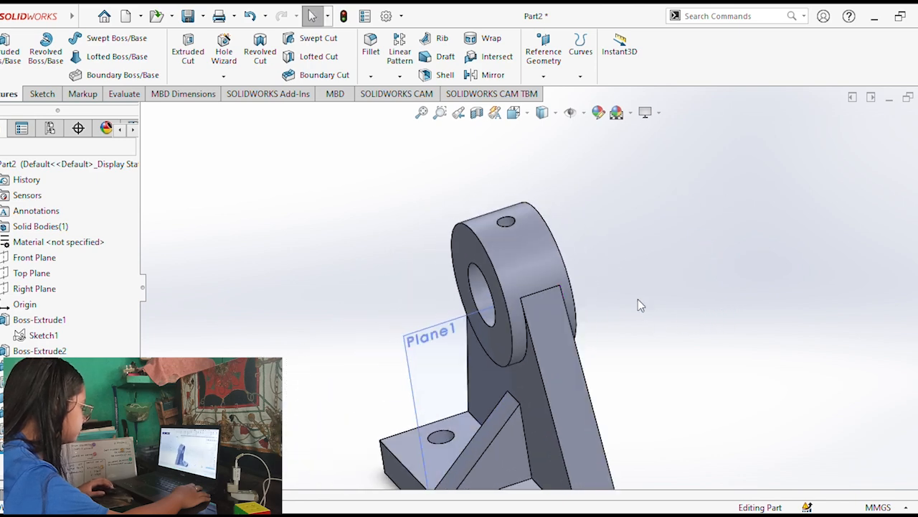
# Fillet the base's front upper edges and the central rib's edges with a 3 mm radius.
pyautogui.scroll(-5, 580, 395)
pyautogui.scroll(-4, 580, 394)
pyautogui.scroll(8, 528, 389)
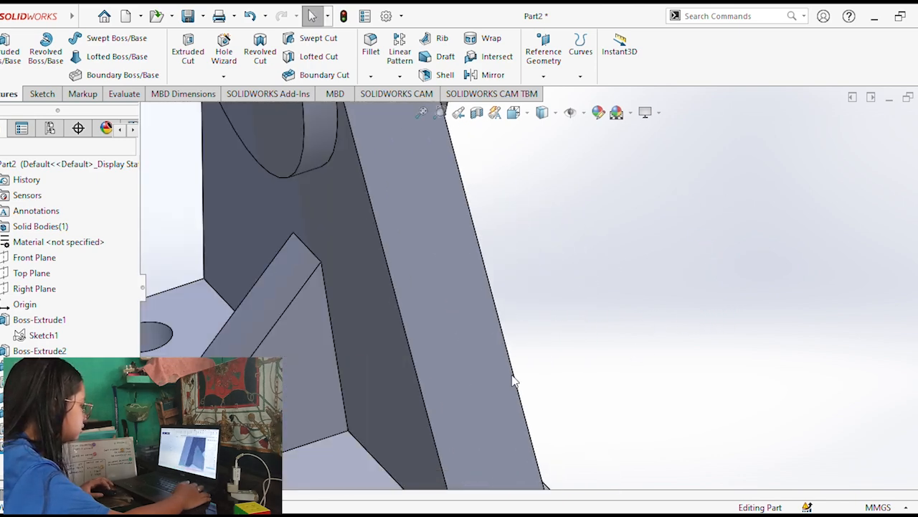
pyautogui.moveTo(440, 384); pyautogui.dragTo(468, 386, button='middle')
pyautogui.scroll(-3, 468, 385)
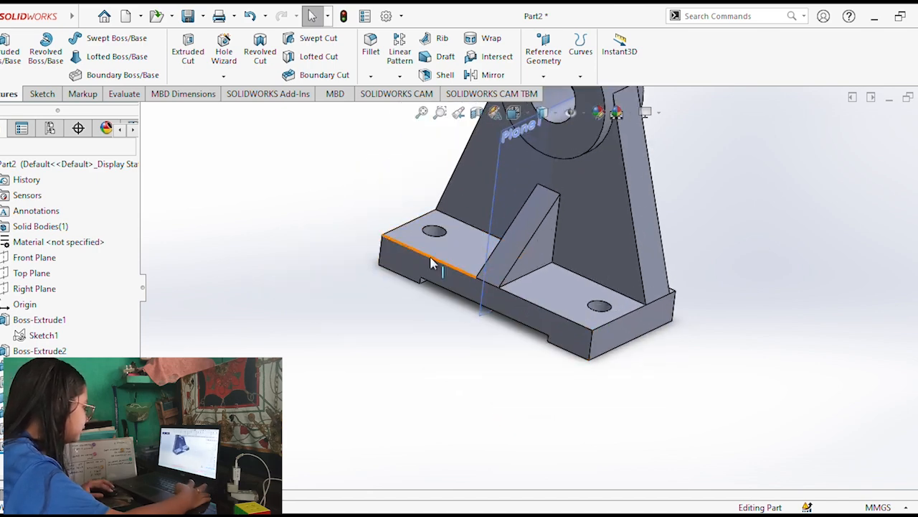
pyautogui.click(540, 310)
pyautogui.click(370, 44)
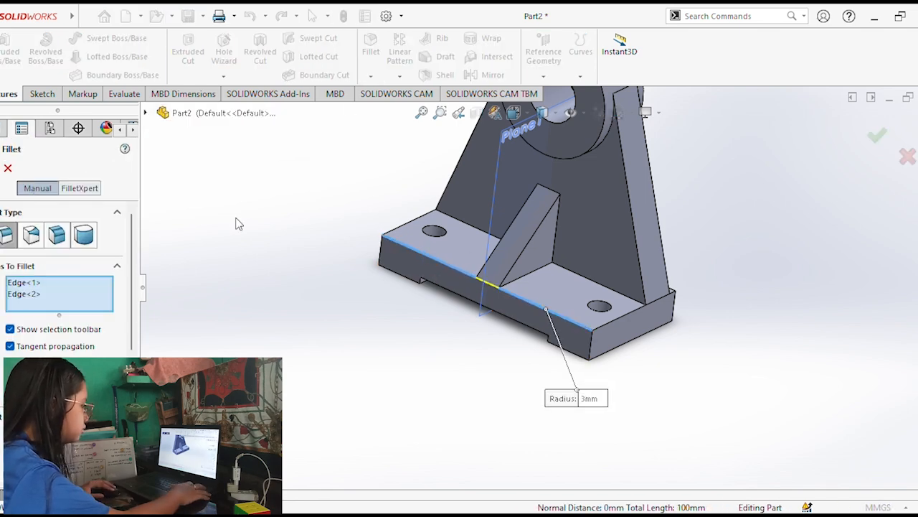
pyautogui.click(510, 277)
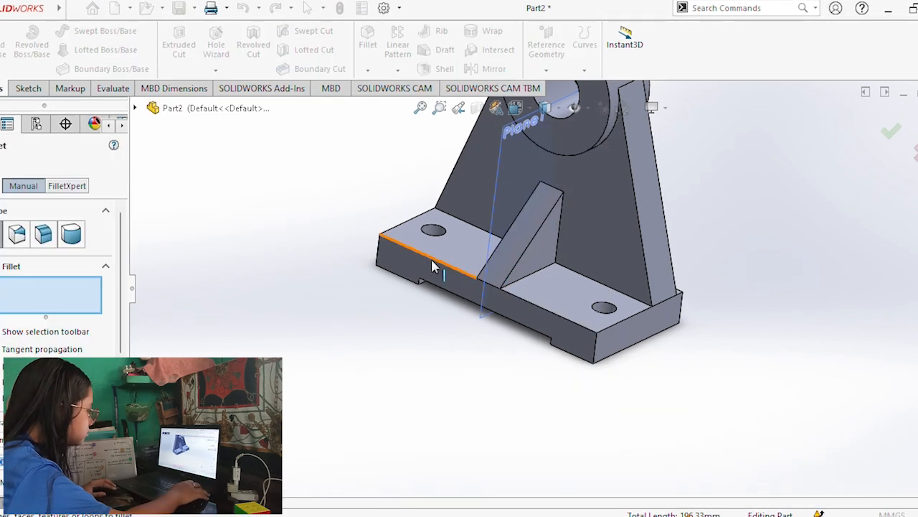
pyautogui.click(433, 264)
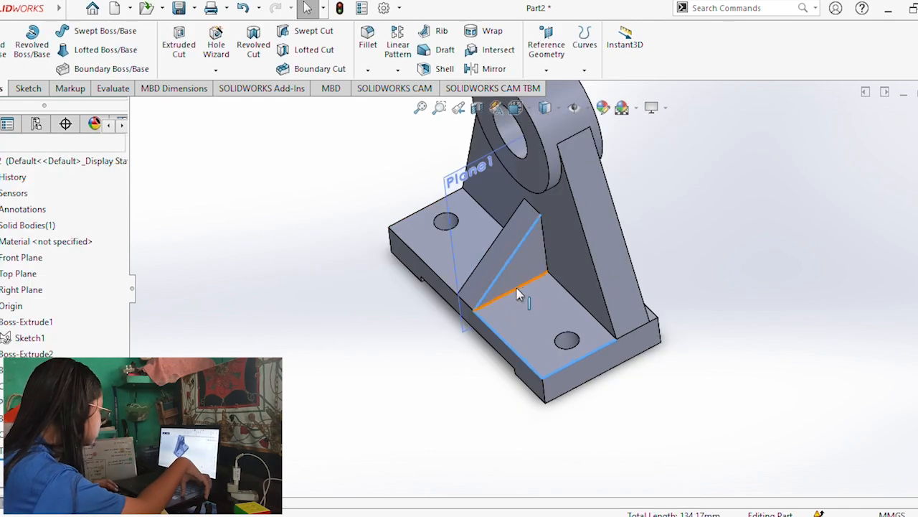
pyautogui.click(514, 289)
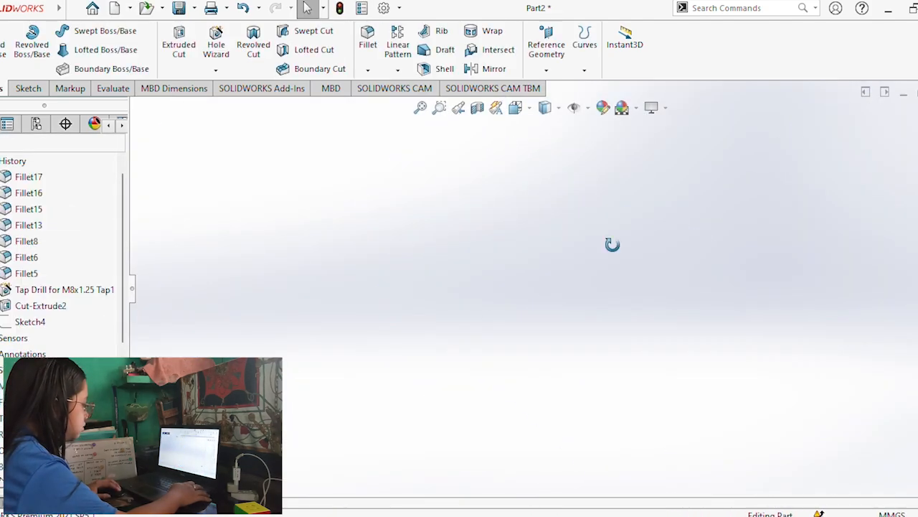
# Select another edge near the central rib and start a further fillet on it.
pyautogui.moveTo(612, 245); pyautogui.dragTo(550, 312, button='middle')
pyautogui.scroll(-4, 524, 387)
pyautogui.click(492, 378)
pyautogui.click(368, 37)
pyautogui.moveTo(334, 251); pyautogui.dragTo(411, 137, button='middle')
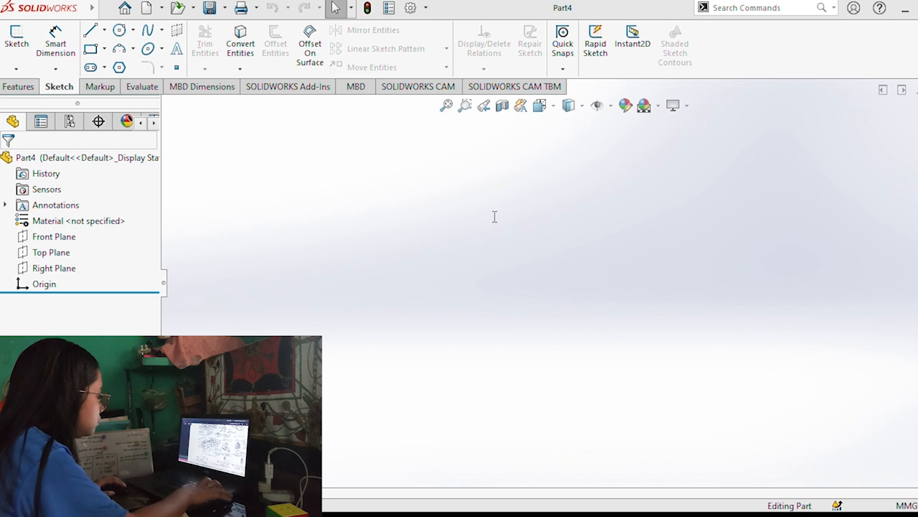
# Start a Front Plane sketch in the new part and draw a horizontal centerline about 130 mm long leftward from the origin.
pyautogui.click(54, 240)
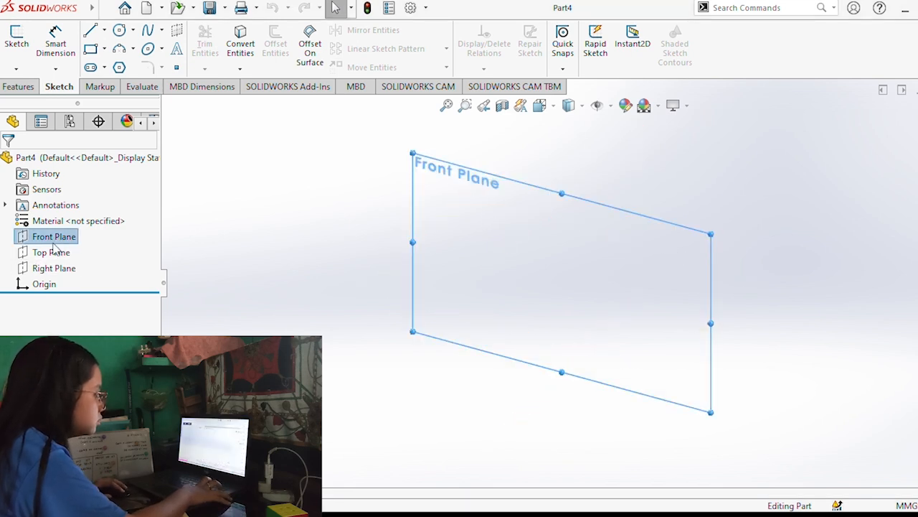
pyautogui.click(17, 45)
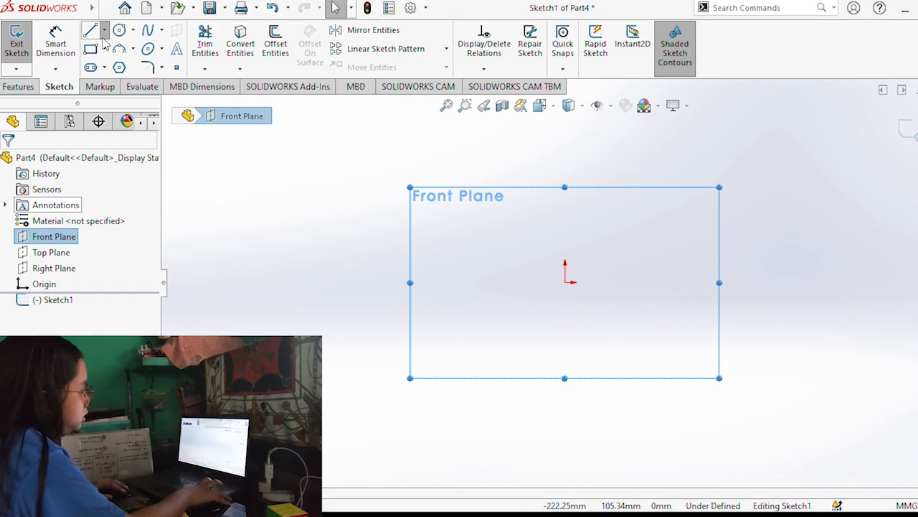
pyautogui.press('l')
pyautogui.click(572, 282)
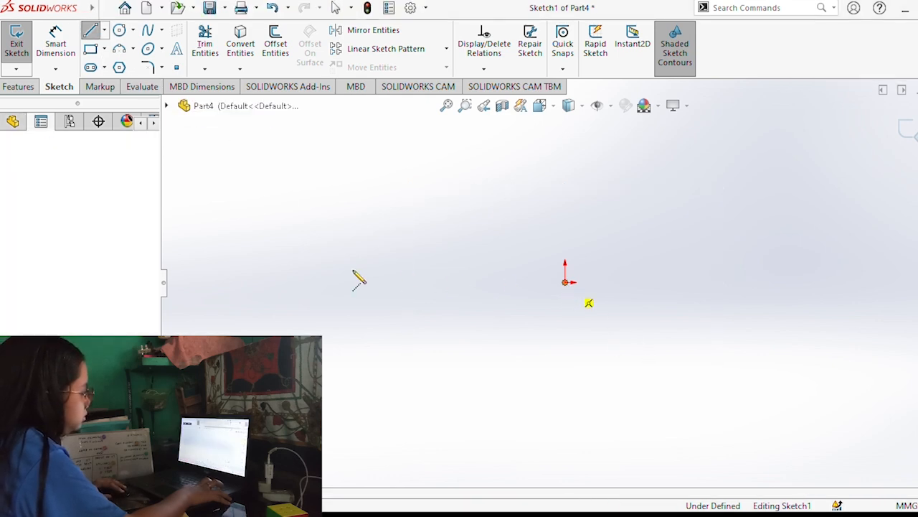
pyautogui.click(331, 283)
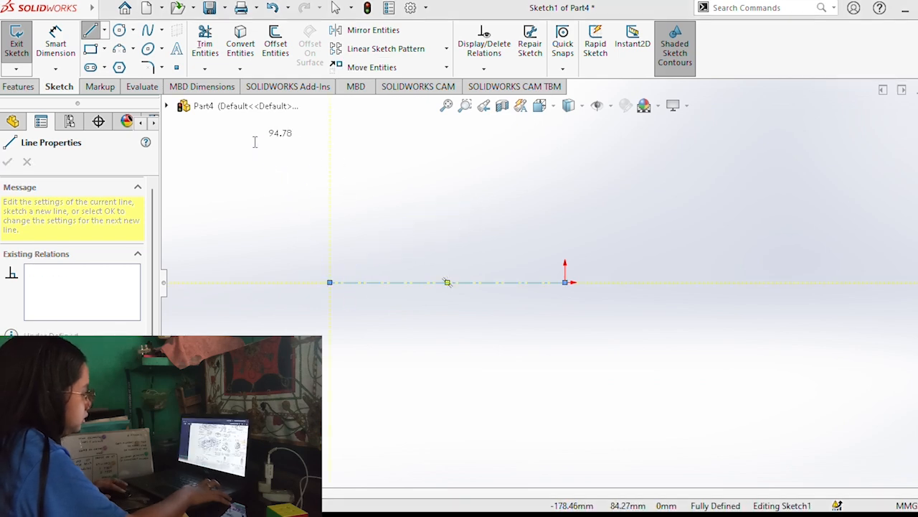
pyautogui.press('Escape')
pyautogui.press('Escape')
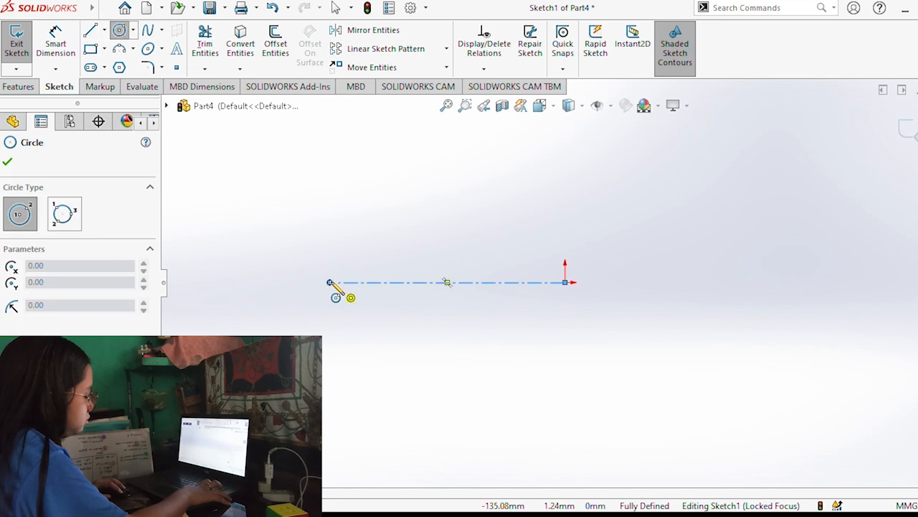
# Draw concentric circles of about 52 and 34 mm diameter at the centerline's left end and a circle about 64 mm across at the origin.
pyautogui.click(330, 283)
pyautogui.click(368, 313)
pyautogui.click(330, 283)
pyautogui.click(351, 304)
pyautogui.click(565, 282)
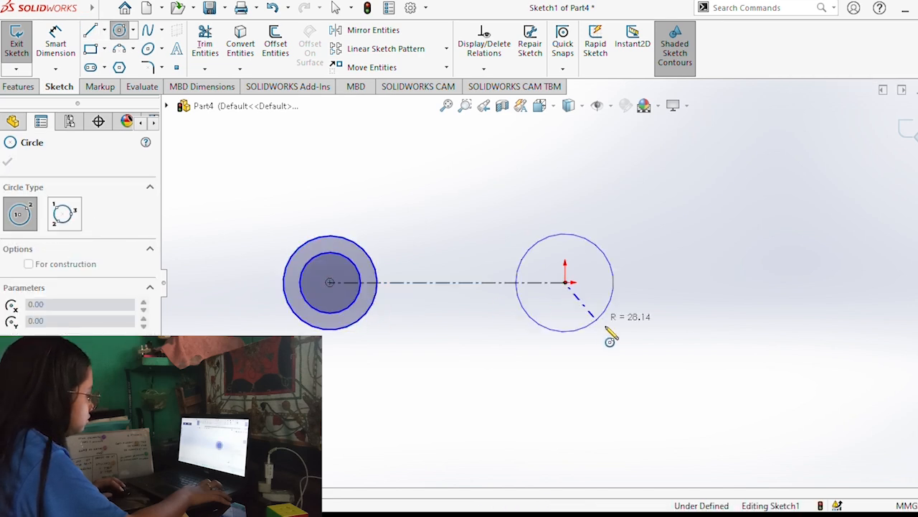
pyautogui.click(609, 324)
pyautogui.click(565, 282)
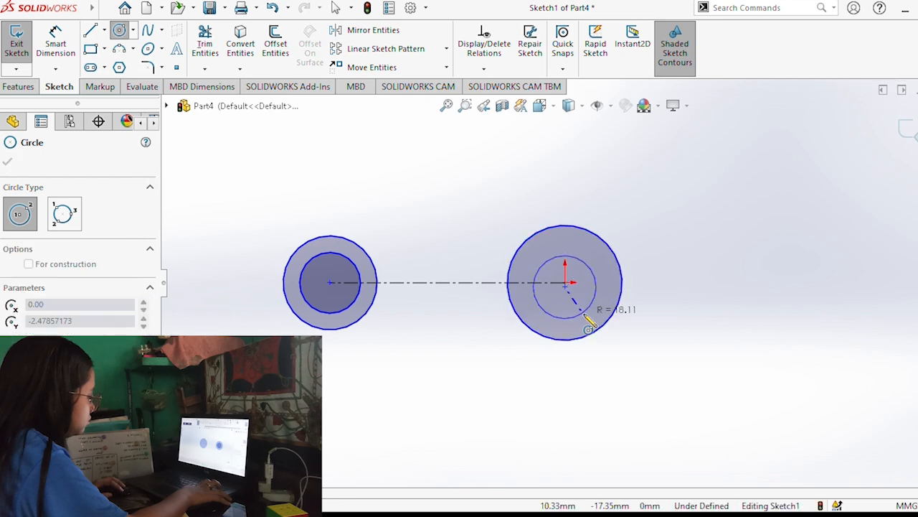
pyautogui.press('Escape')
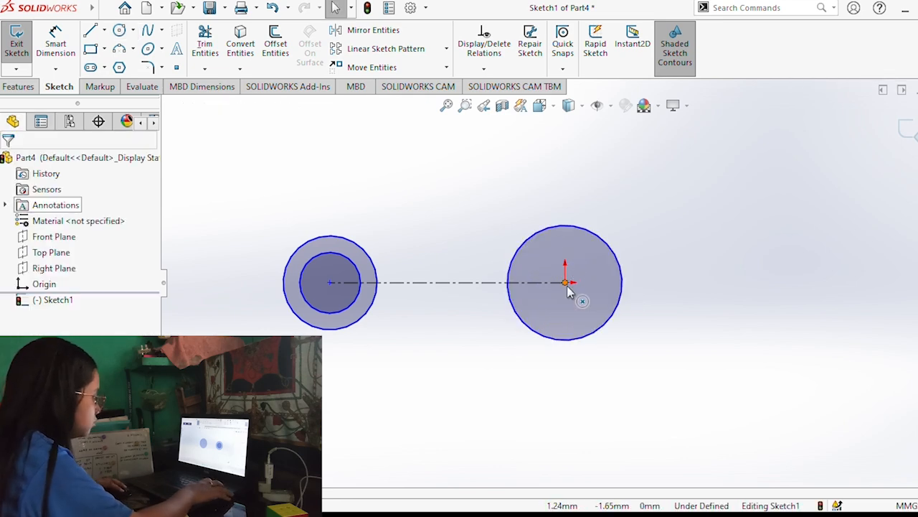
pyautogui.click(566, 283)
pyautogui.press('Return')
pyautogui.click(565, 282)
pyautogui.press('Escape')
# Draw a smaller circle centered on the origin inside the existing larger circle.
pyautogui.press('Return')
pyautogui.click(565, 282)
pyautogui.click(595, 304)
# Dimension the left pair of concentric circles to 52 mm outer and 25 mm inner diameter.
pyautogui.click(55, 43)
pyautogui.click(328, 235)
pyautogui.click(278, 206)
pyautogui.click(351, 261)
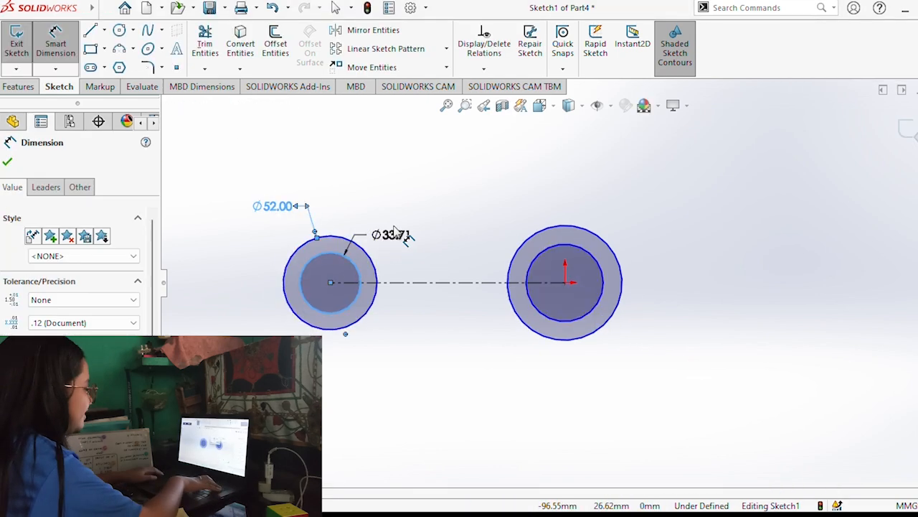
pyautogui.click(399, 238)
pyautogui.write('25')
pyautogui.press('Return')
# Dimension the circles at the origin to 56 mm outer and 25 mm inner diameter.
pyautogui.click(600, 239)
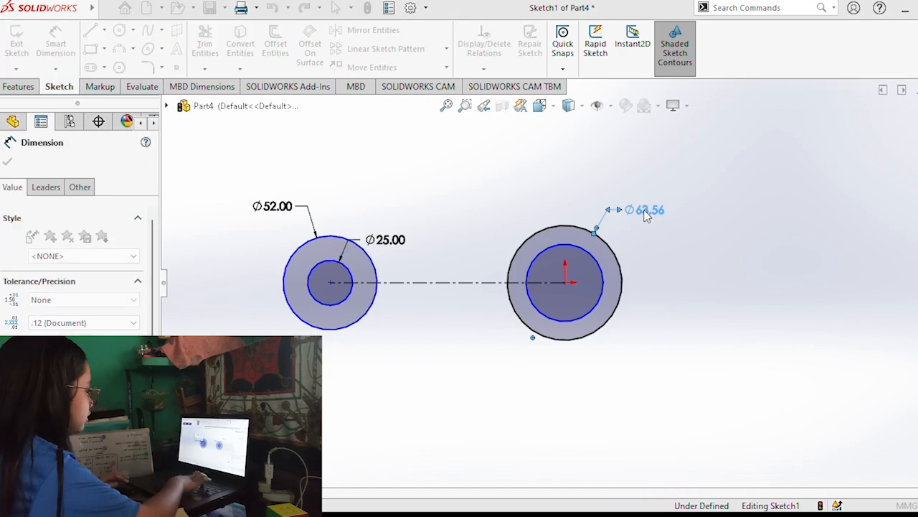
pyautogui.write('56')
pyautogui.press('Return')
pyautogui.hotkey('alt', 'Tab')
pyautogui.click(600, 314)
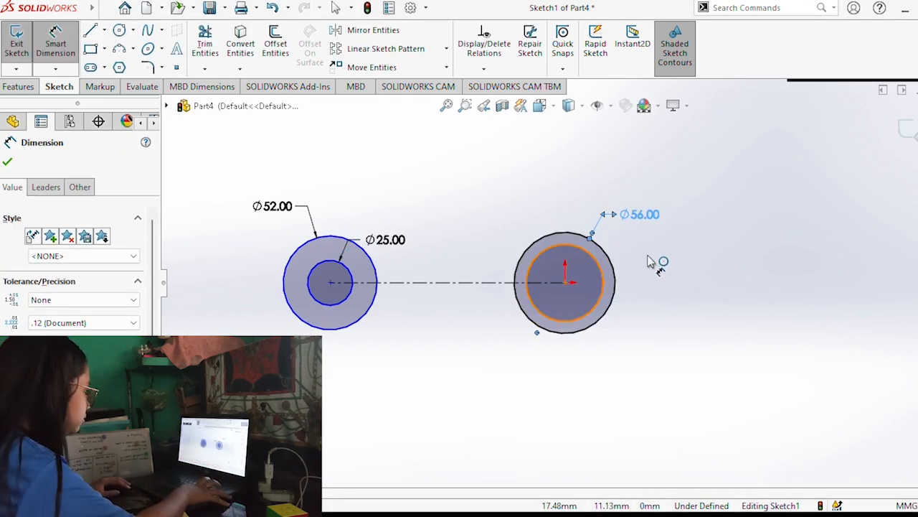
pyautogui.click(651, 249)
pyautogui.write('25')
pyautogui.press('Return')
# Dimension the centerline between the two circle centers to 88 mm.
pyautogui.click(393, 286)
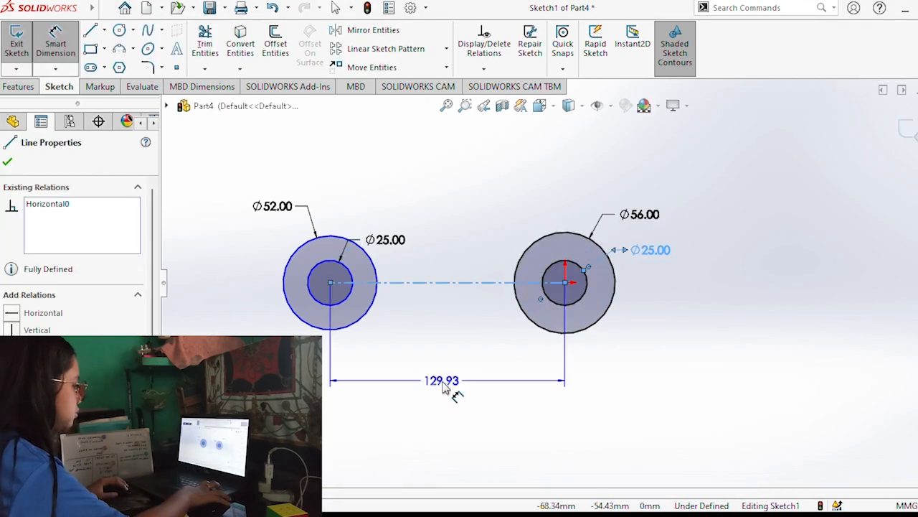
pyautogui.click(455, 390)
pyautogui.write('88')
pyautogui.press('Return')
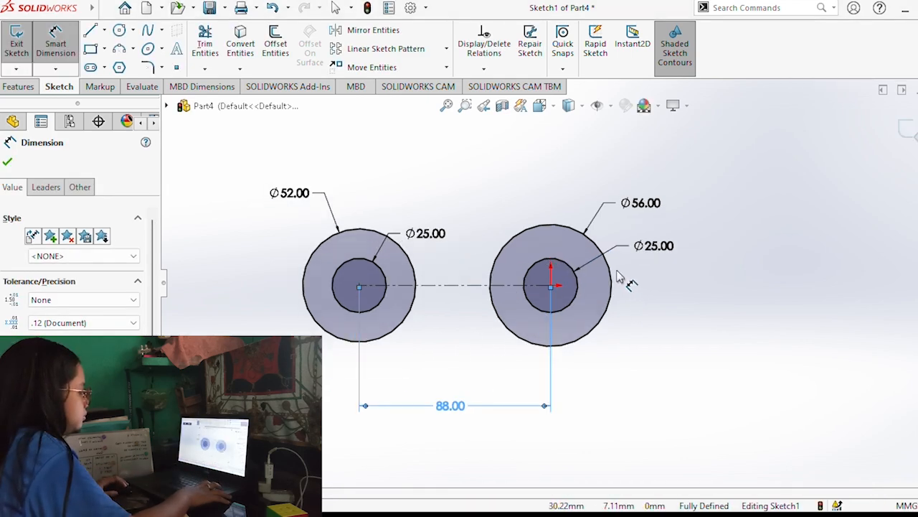
# Draw a vertical centerline across the 56 mm circle, from its lowest point to its highest point.
pyautogui.scroll(-3, 622, 288)
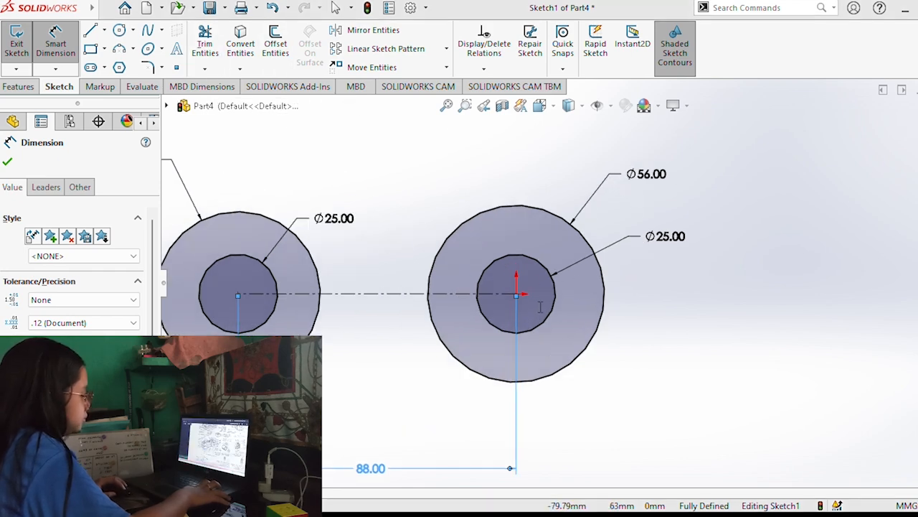
pyautogui.click(91, 49)
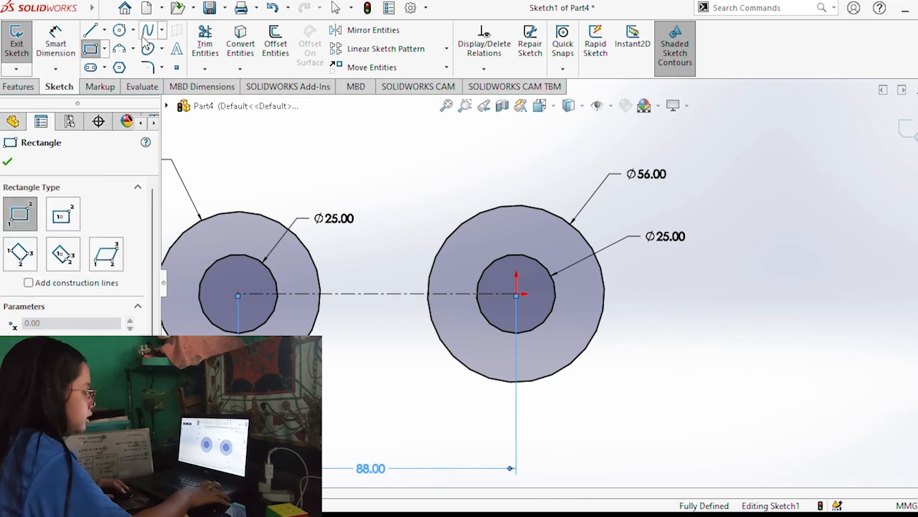
pyautogui.click(116, 32)
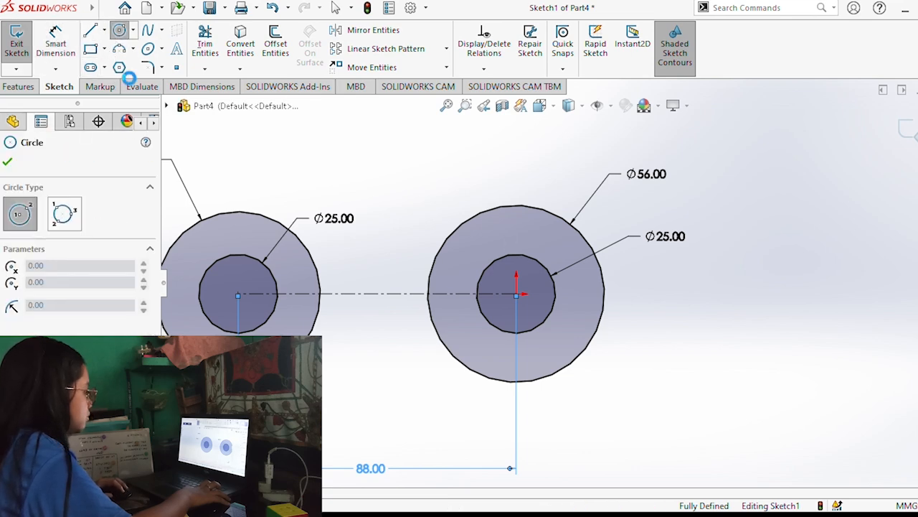
pyautogui.click(516, 383)
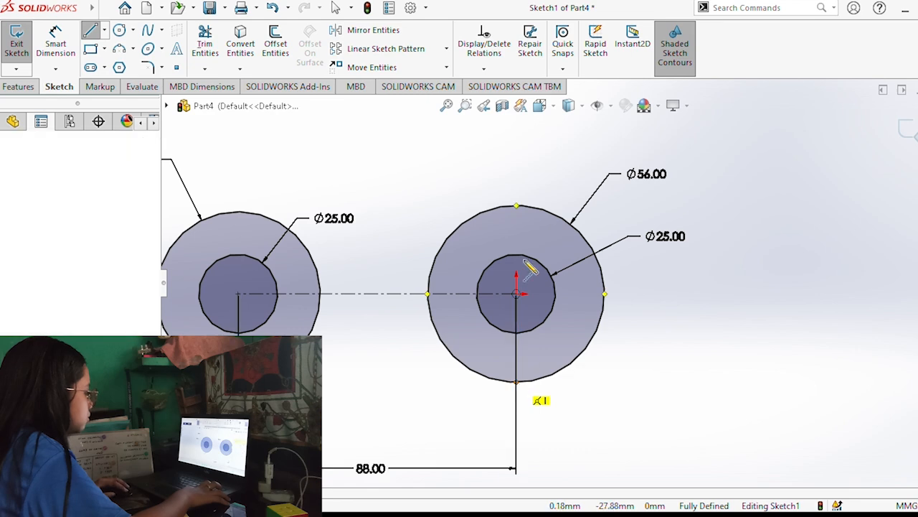
pyautogui.click(516, 206)
# Sketch two thin rectangles extending right from the centerline's ends, one about 24 by 4 mm at the top and one about 4.7 mm high at the bottom.
pyautogui.click(93, 49)
pyautogui.click(516, 206)
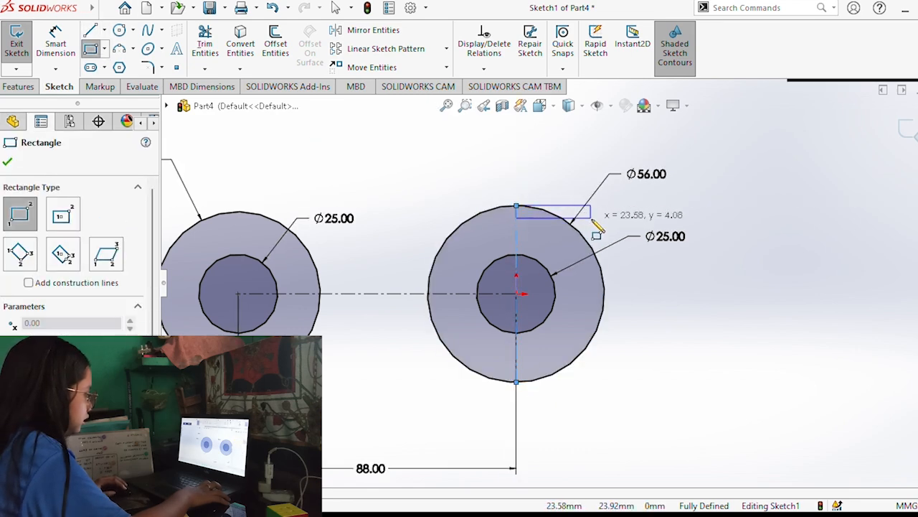
pyautogui.click(591, 217)
pyautogui.click(516, 382)
pyautogui.click(591, 367)
# Dimension the heights of the upper and lower thin rectangles to 4 mm each.
pyautogui.click(56, 36)
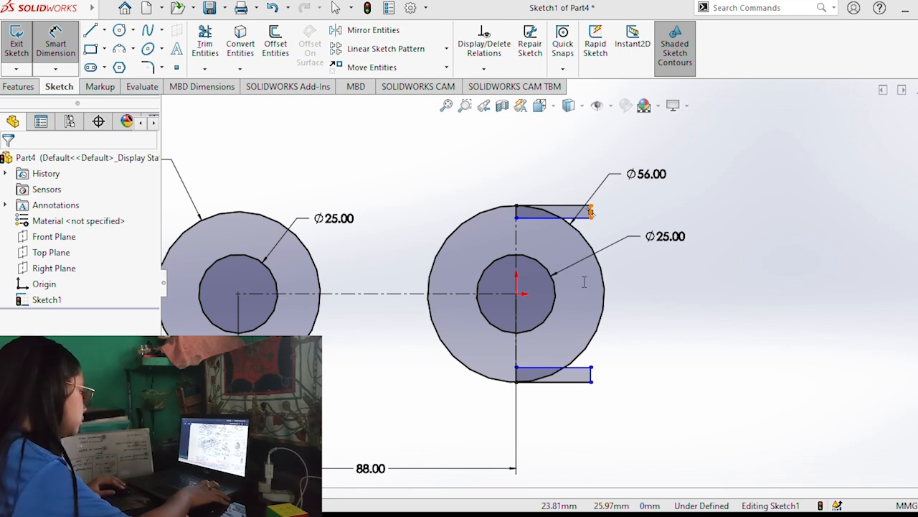
pyautogui.click(593, 216)
pyautogui.click(629, 210)
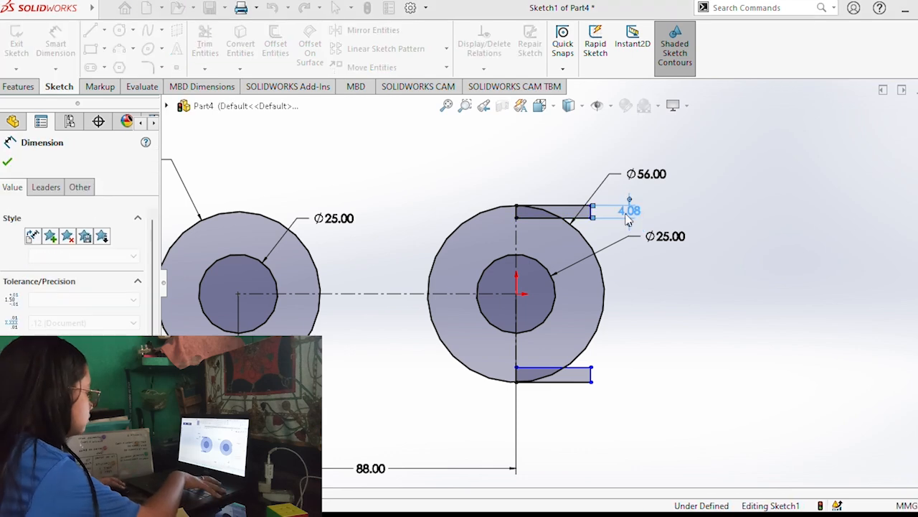
pyautogui.click(592, 375)
pyautogui.click(629, 376)
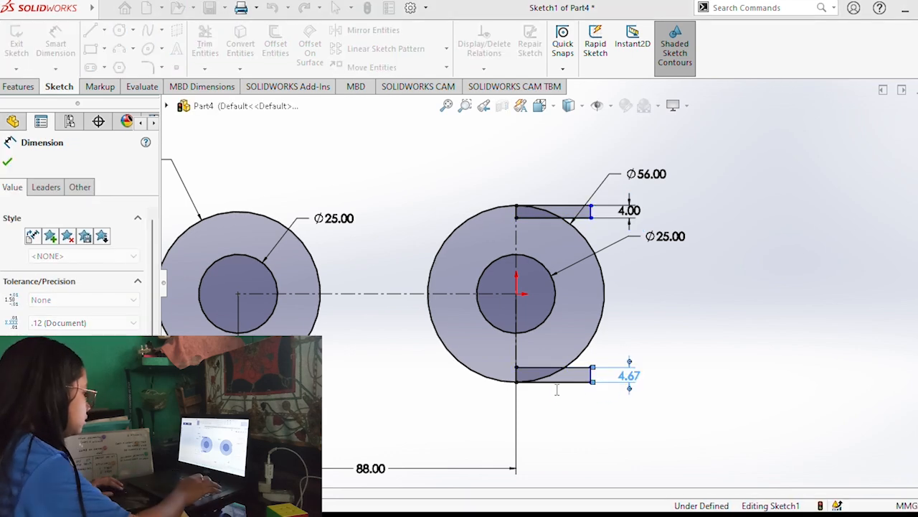
pyautogui.write('4')
pyautogui.press('Return')
# Dimension the widths of the lower and upper thin rectangles to 12 mm each.
pyautogui.click(553, 381)
pyautogui.click(553, 405)
pyautogui.write('12')
pyautogui.press('Return')
pyautogui.click(552, 207)
pyautogui.click(553, 183)
pyautogui.write('12')
pyautogui.press('Return')
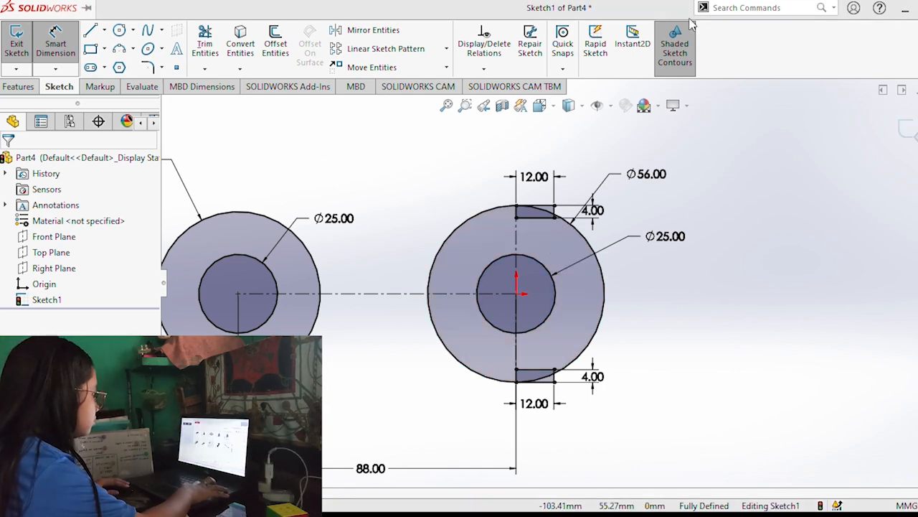
pyautogui.click(90, 48)
pyautogui.click(553, 216)
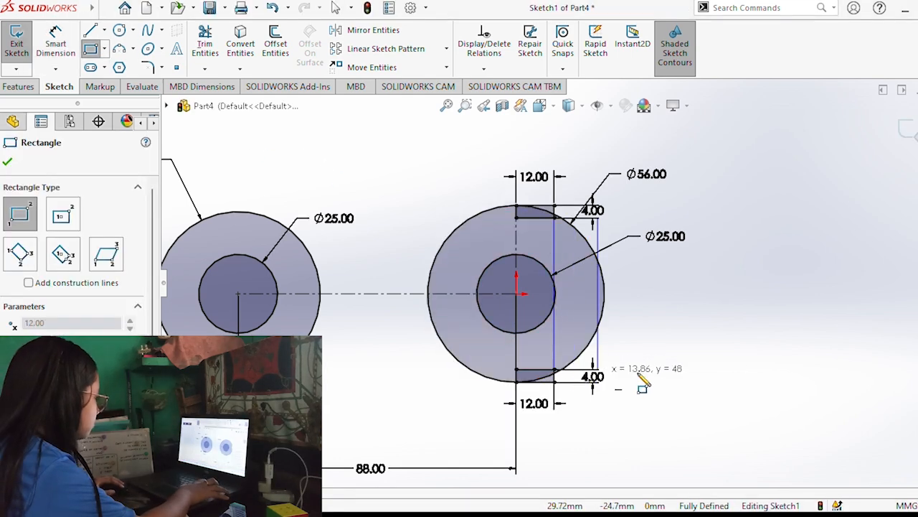
pyautogui.click(714, 369)
pyautogui.click(272, 7)
# Draw a 48 mm high rectangle extending right from the vertical centerline, between the inner corners of the two small rectangles.
pyautogui.click(90, 48)
pyautogui.click(517, 217)
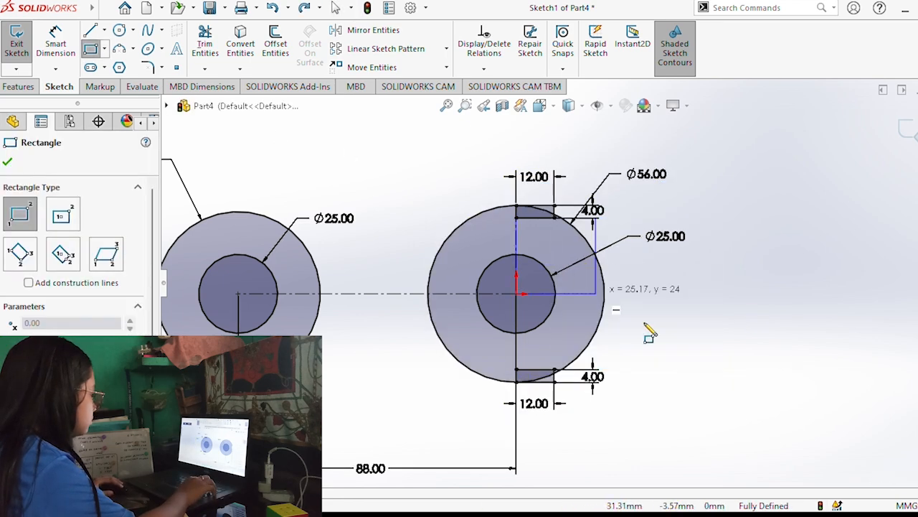
pyautogui.click(704, 369)
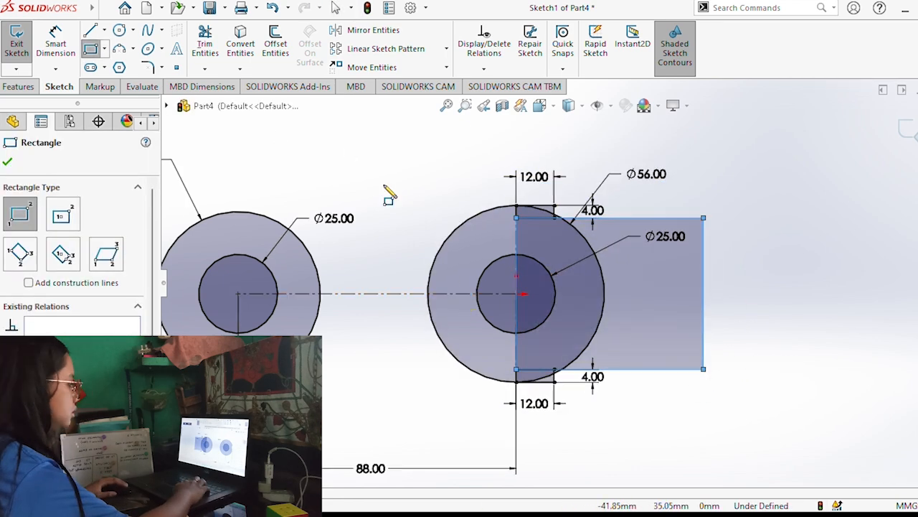
# Dimension the overall length from the 52 mm circle's left edge to the large rectangle's right edge as 152 mm.
pyautogui.click(56, 42)
pyautogui.click(704, 315)
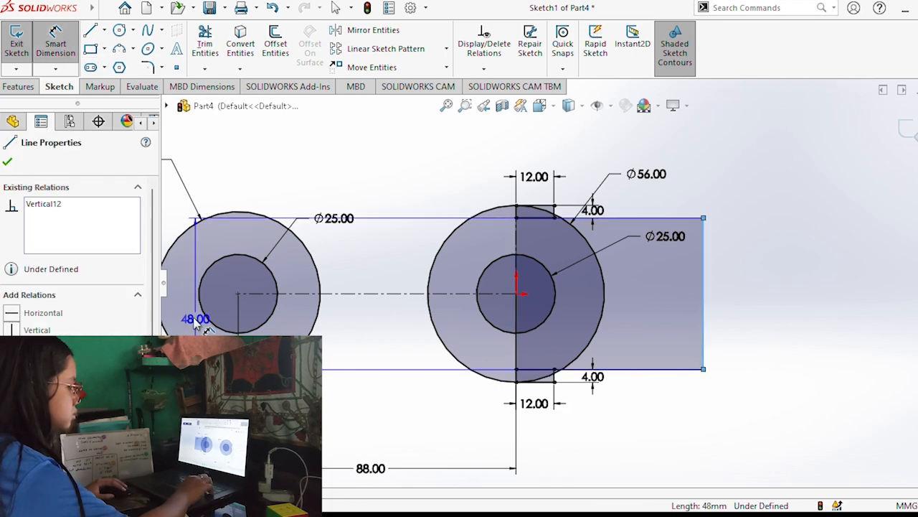
pyautogui.click(163, 283)
pyautogui.click(157, 290)
pyautogui.scroll(2, 327, 418)
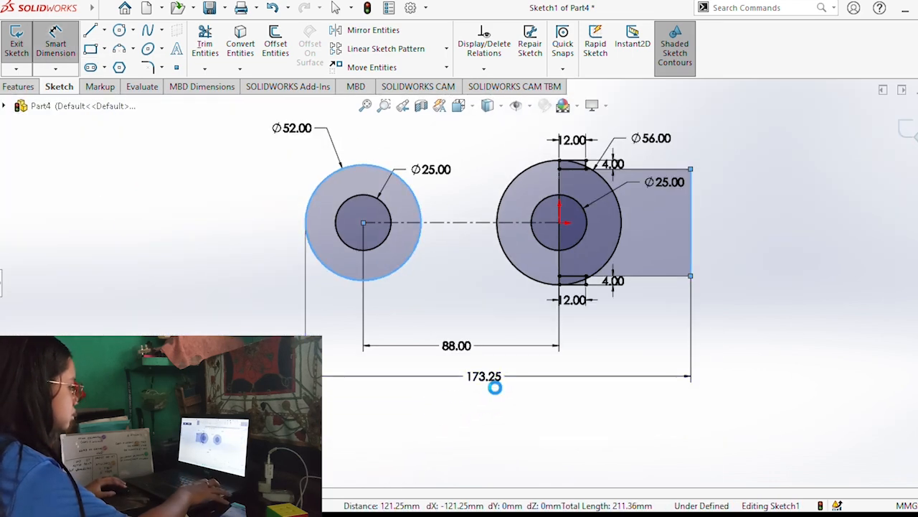
pyautogui.click(494, 384)
pyautogui.write('152')
pyautogui.press('Return')
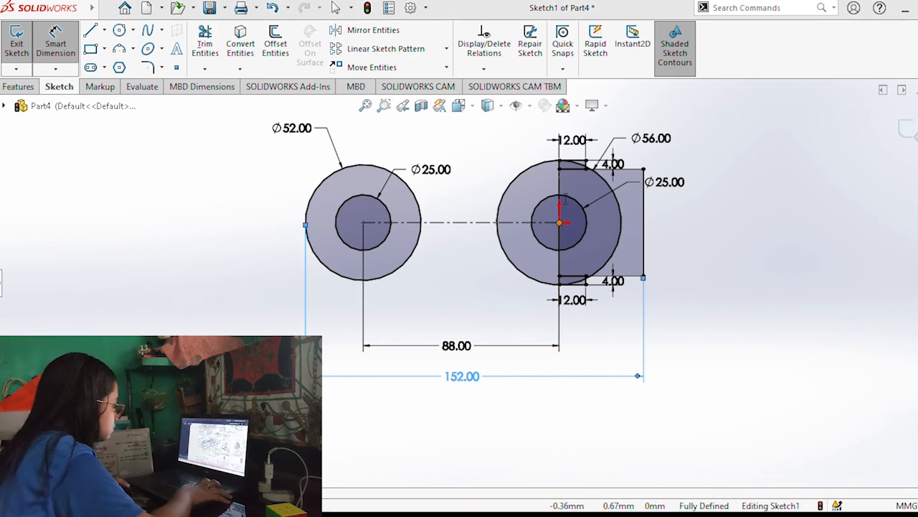
# Trim away the right part of the 56 mm circle and the outer edges of the upper small rectangle.
pyautogui.scroll(-3, 584, 183)
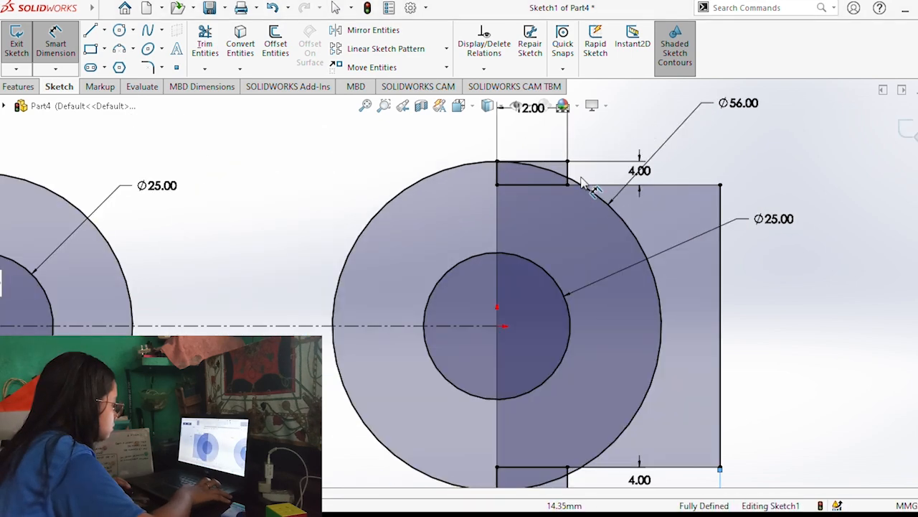
pyautogui.scroll(-1, 564, 219)
pyautogui.scroll(2, 452, 126)
pyautogui.click(206, 45)
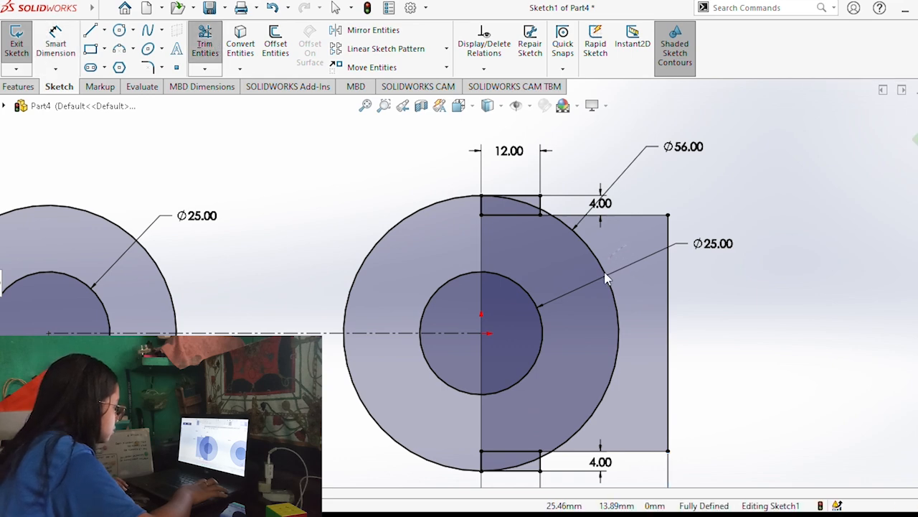
pyautogui.click(197, 32)
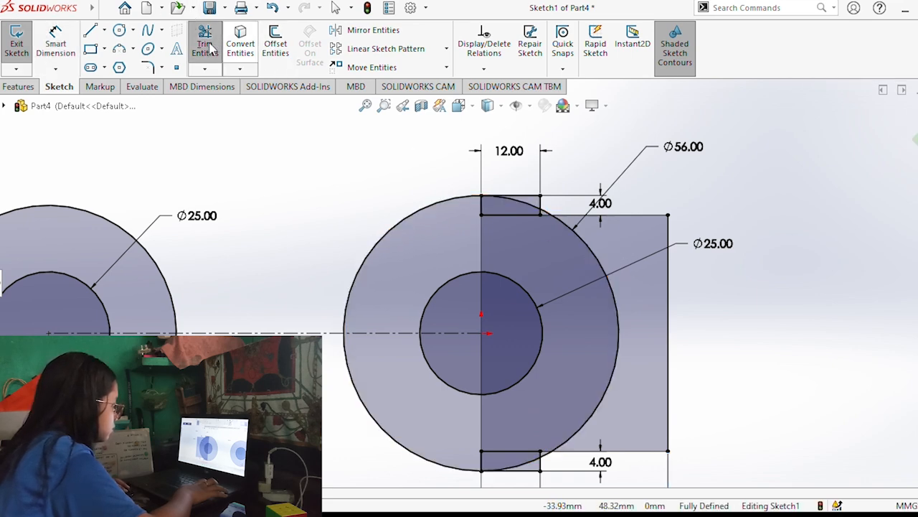
pyautogui.click(601, 259)
pyautogui.scroll(-2, 678, 282)
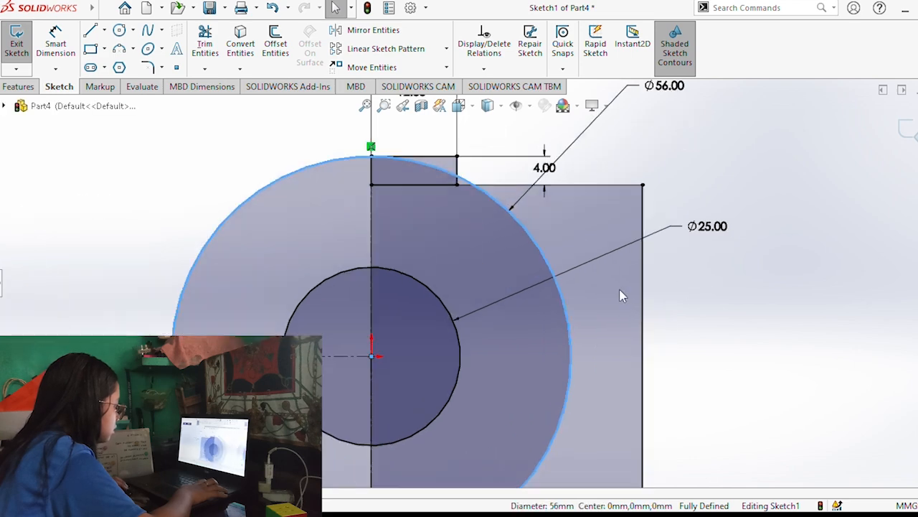
pyautogui.scroll(2, 619, 289)
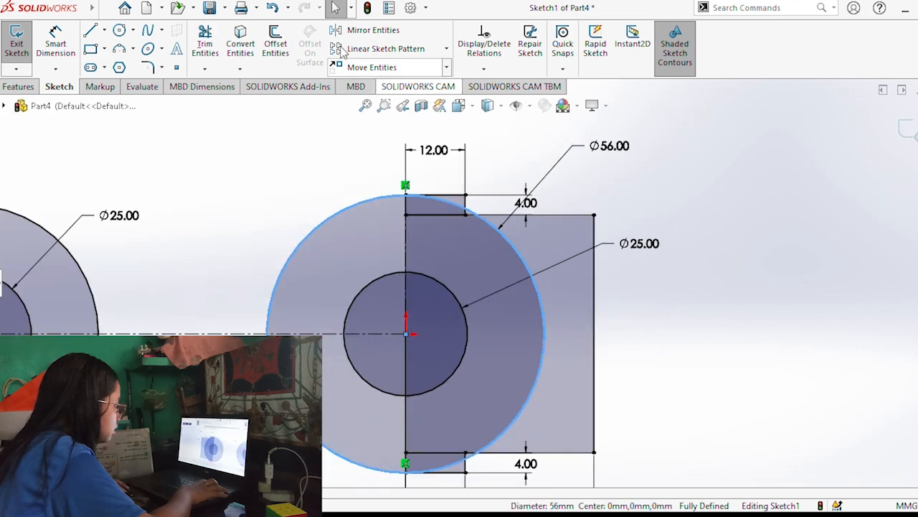
pyautogui.click(543, 321)
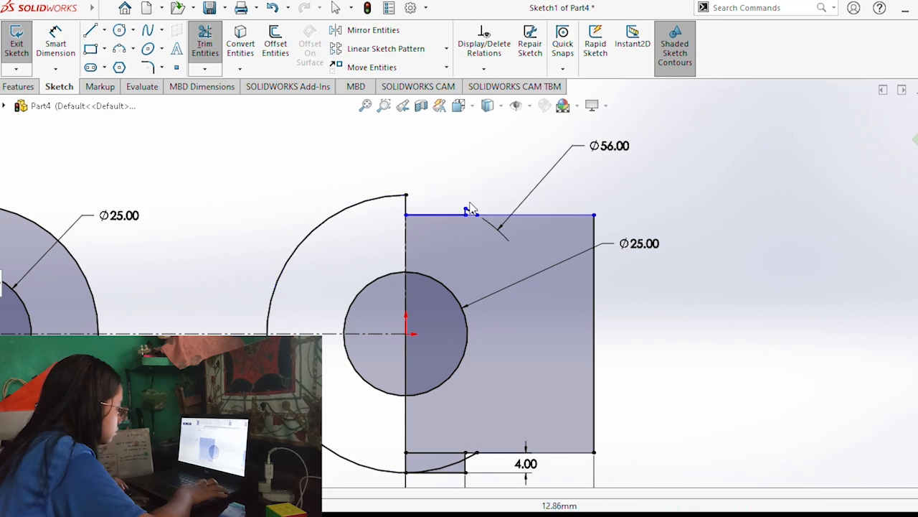
pyautogui.scroll(-4, 471, 208)
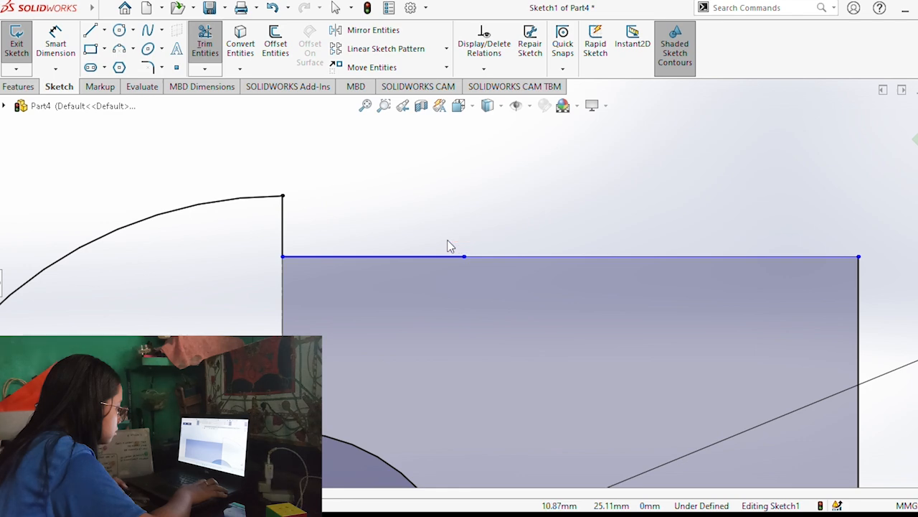
pyautogui.scroll(6, 450, 246)
pyautogui.scroll(-8, 501, 351)
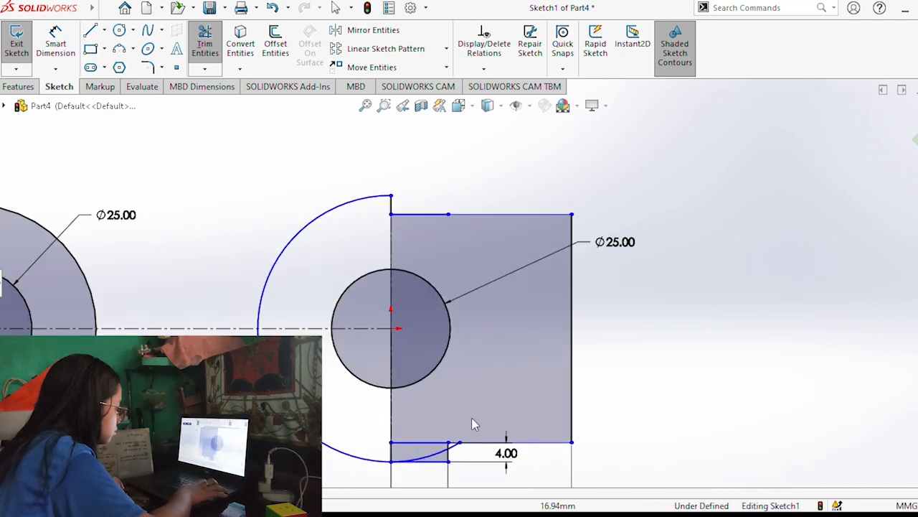
# Trim away the outer edges of the lower small rectangle and the leftover arc crossing it.
pyautogui.scroll(10, 458, 435)
pyautogui.scroll(-6, 460, 434)
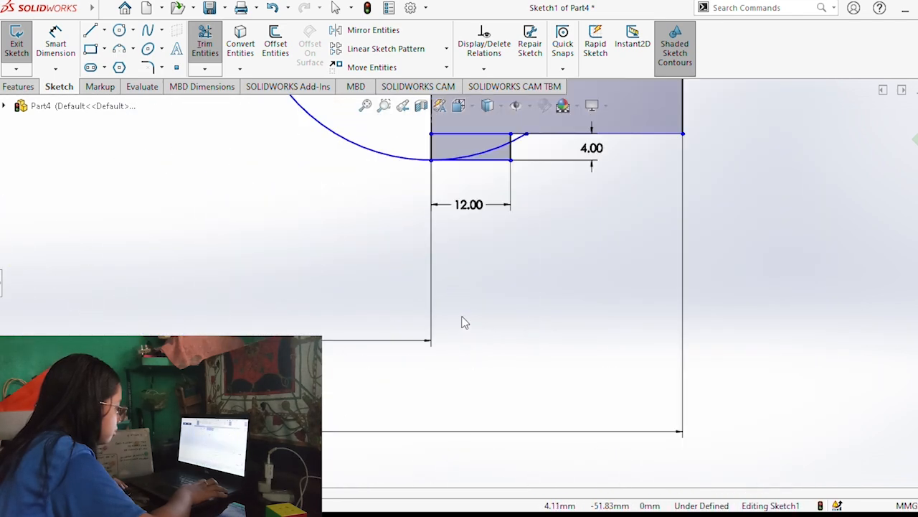
pyautogui.scroll(6, 461, 322)
pyautogui.scroll(-2, 475, 191)
pyautogui.scroll(-5, 494, 301)
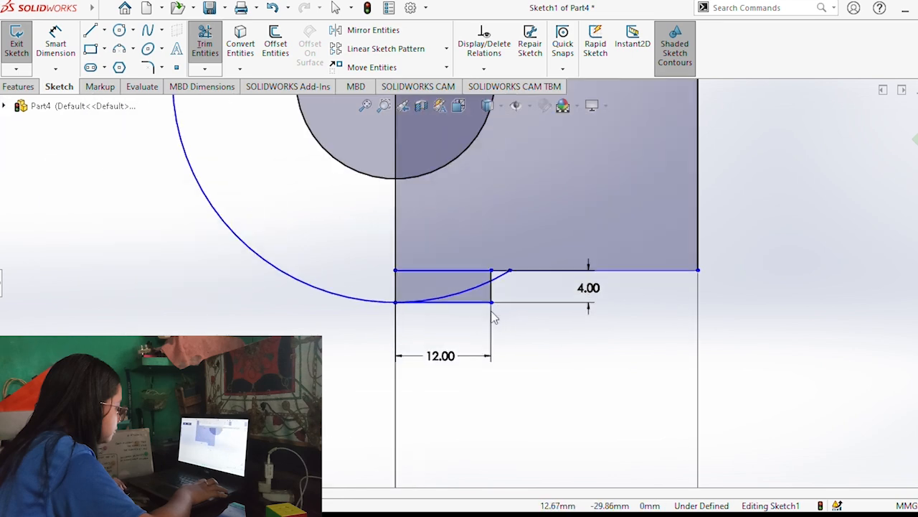
pyautogui.moveTo(486, 319)
pyautogui.mouseDown()
pyautogui.moveTo(550, 263)
pyautogui.moveTo(513, 249)
pyautogui.mouseUp()
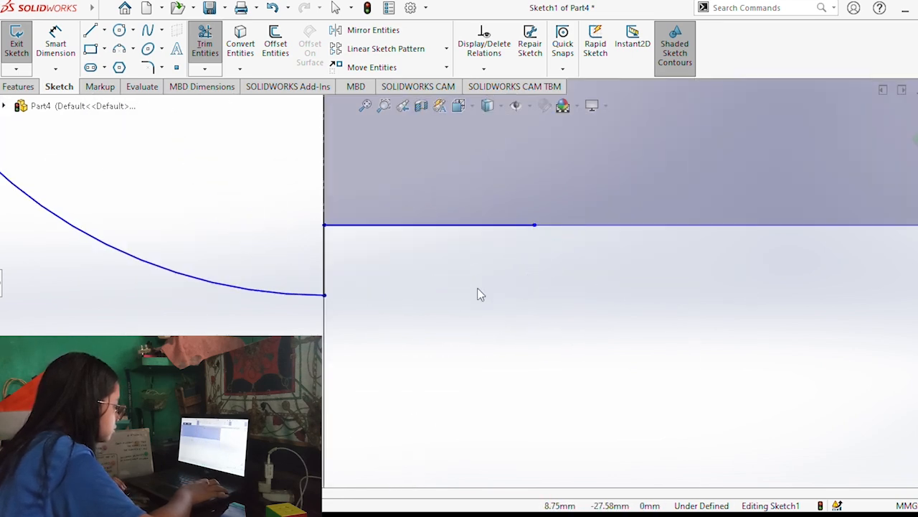
# Trim the large rectangle's vertical left edge above and below the 25 mm circle at the origin.
pyautogui.scroll(5, 479, 294)
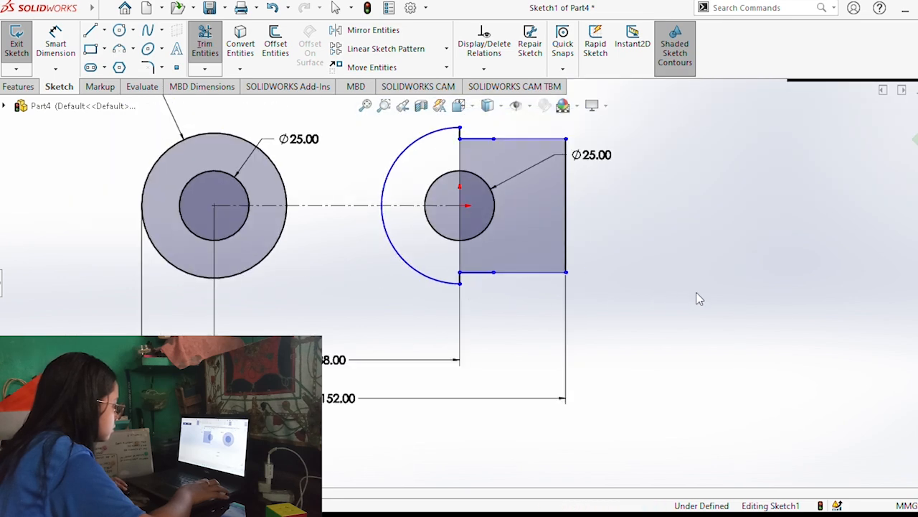
pyautogui.moveTo(641, 258)
pyautogui.mouseDown(button='middle')
pyautogui.moveTo(650, 266)
pyautogui.moveTo(574, 263)
pyautogui.moveTo(642, 276)
pyautogui.moveTo(581, 279)
pyautogui.mouseUp(button='middle')
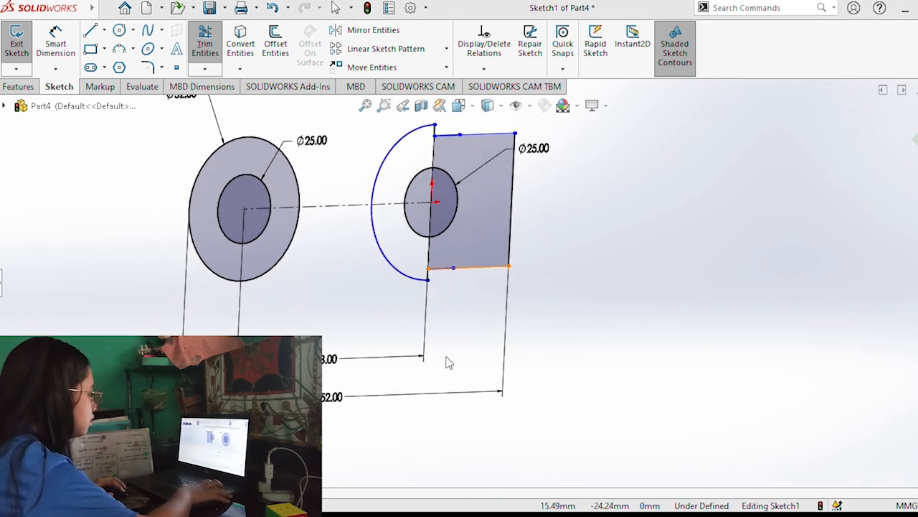
pyautogui.hotkey('ctrl', '8')
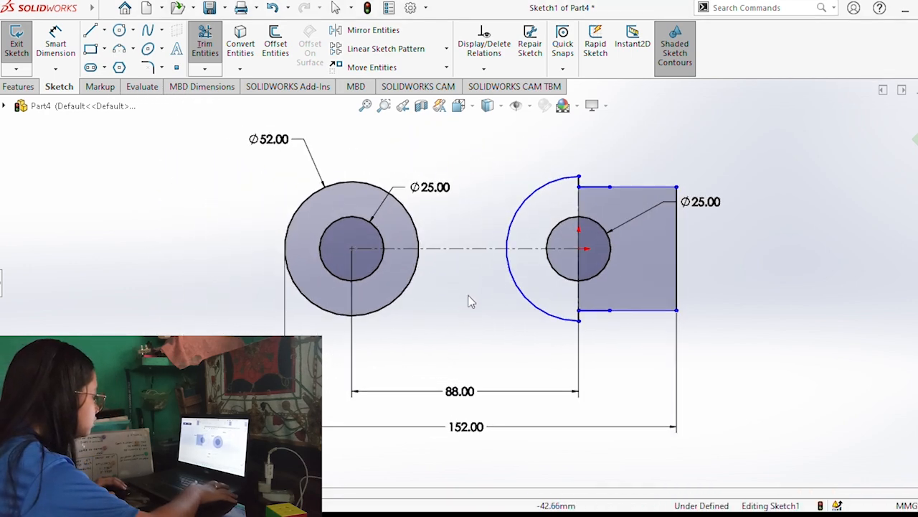
pyautogui.press('Escape')
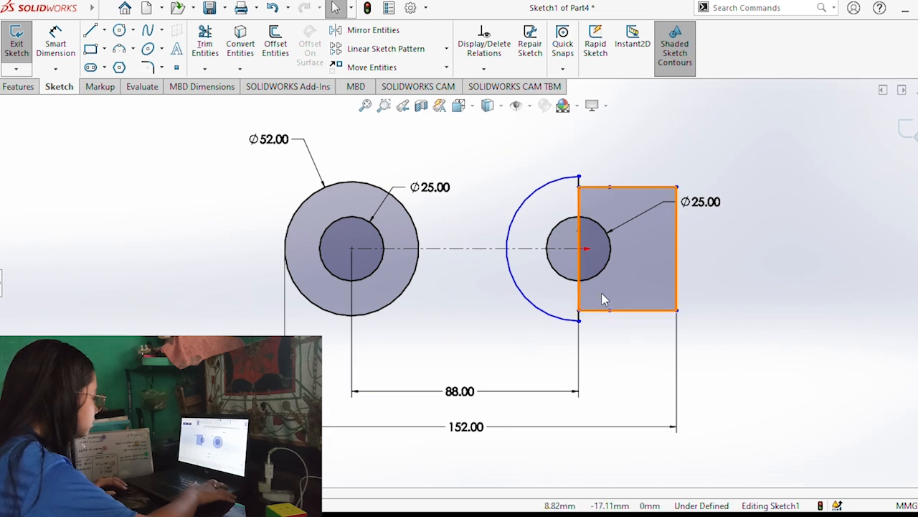
pyautogui.click(205, 43)
pyautogui.click(578, 204)
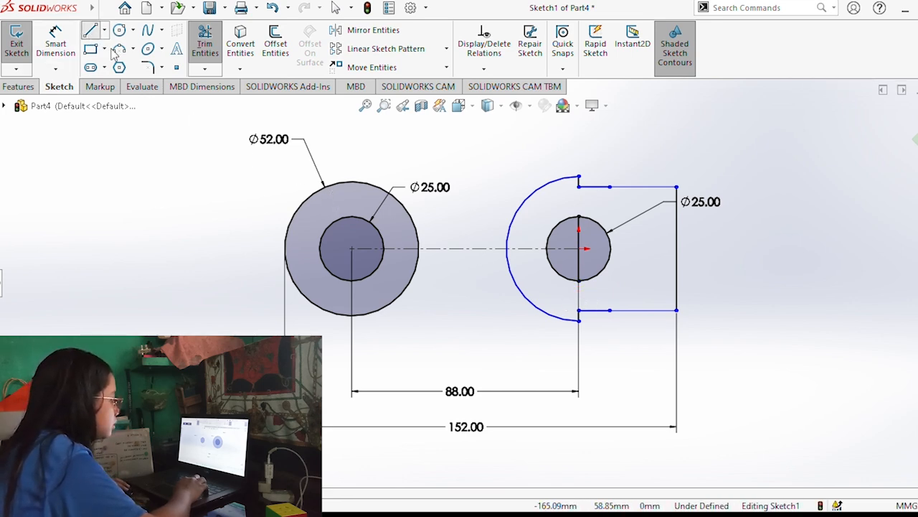
# Draw a line about 88 mm long from the top of the 52 mm circle to the upper end of the large arc.
pyautogui.click(90, 29)
pyautogui.click(351, 181)
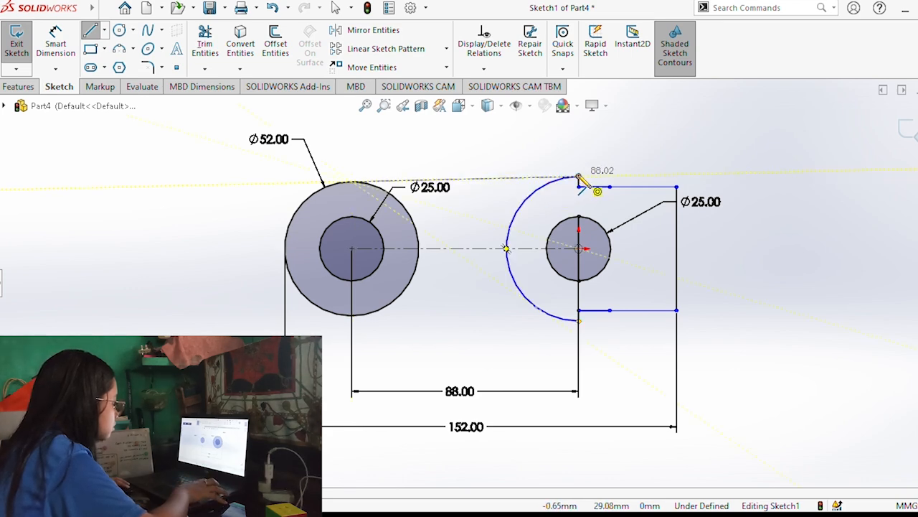
pyautogui.click(578, 176)
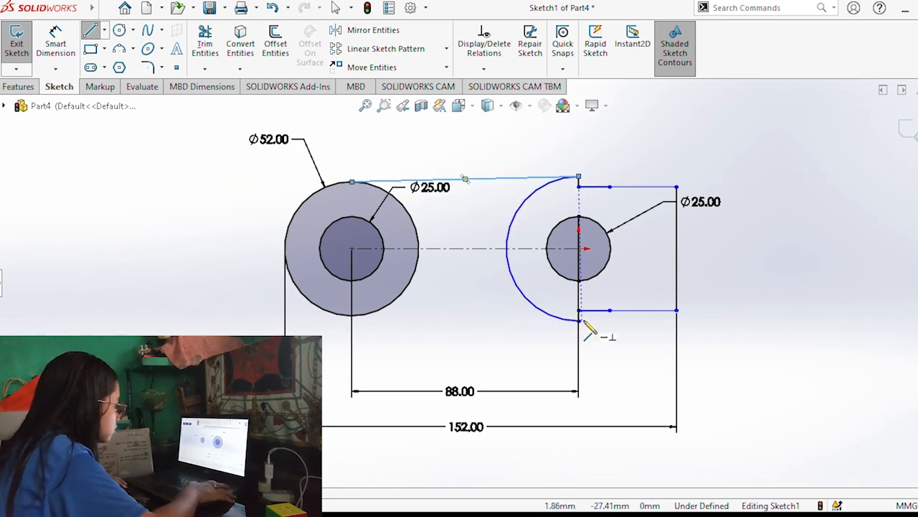
pyautogui.press('Escape')
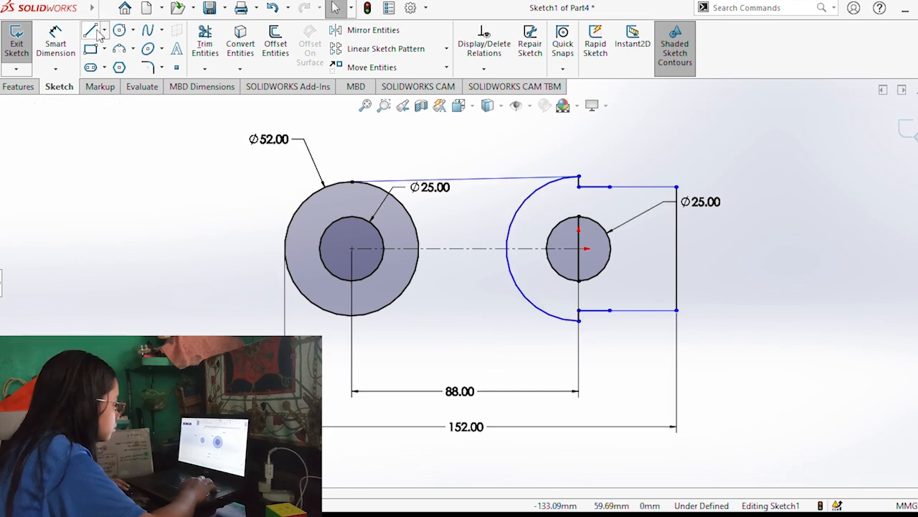
# Draw a line about 88 mm long from the bottom of the 52 mm circle to the lower end of the large arc.
pyautogui.press('l')
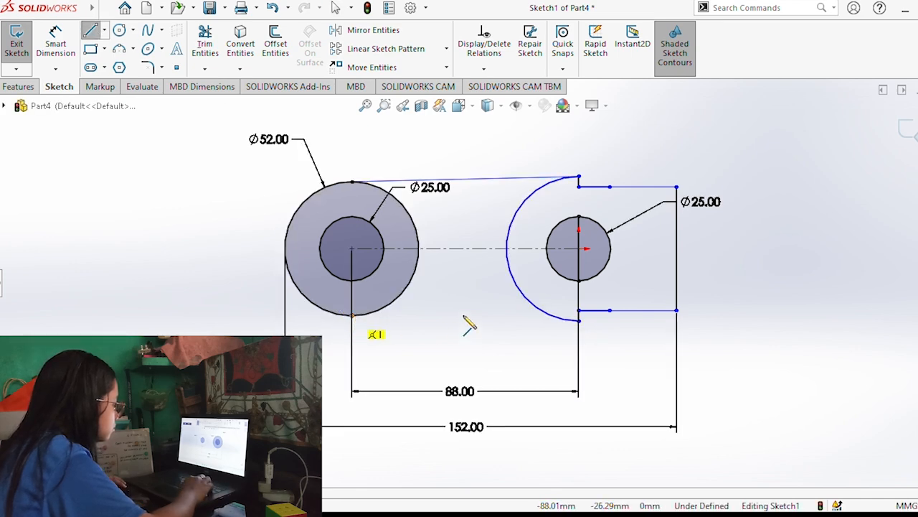
pyautogui.doubleClick(578, 320)
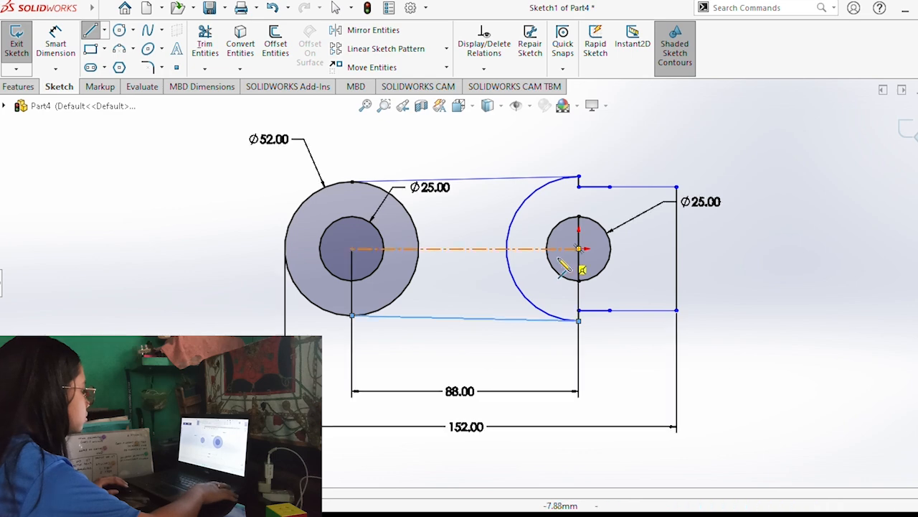
pyautogui.moveTo(622, 359)
pyautogui.mouseDown(button='middle')
pyautogui.moveTo(625, 368)
pyautogui.moveTo(566, 391)
pyautogui.mouseUp(button='middle')
pyautogui.click(18, 86)
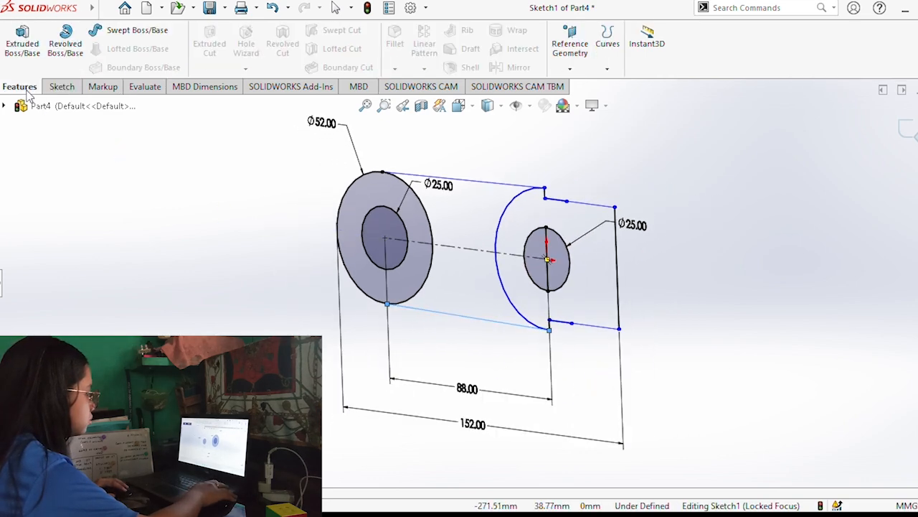
pyautogui.press('Escape')
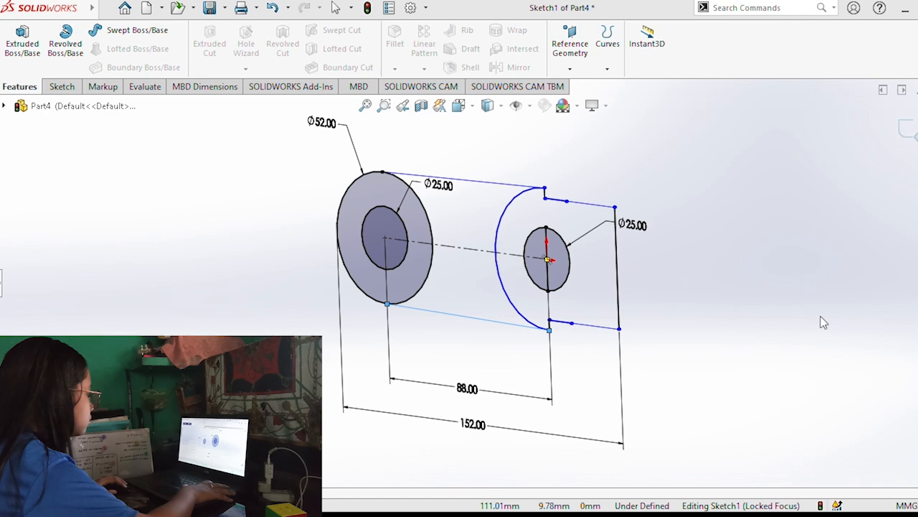
# Extrude the web region between the 52 mm circle and the large arc 14 mm using Mid Plane.
pyautogui.moveTo(706, 338)
pyautogui.mouseDown(button='middle')
pyautogui.moveTo(477, 349)
pyautogui.moveTo(440, 311)
pyautogui.mouseUp(button='middle')
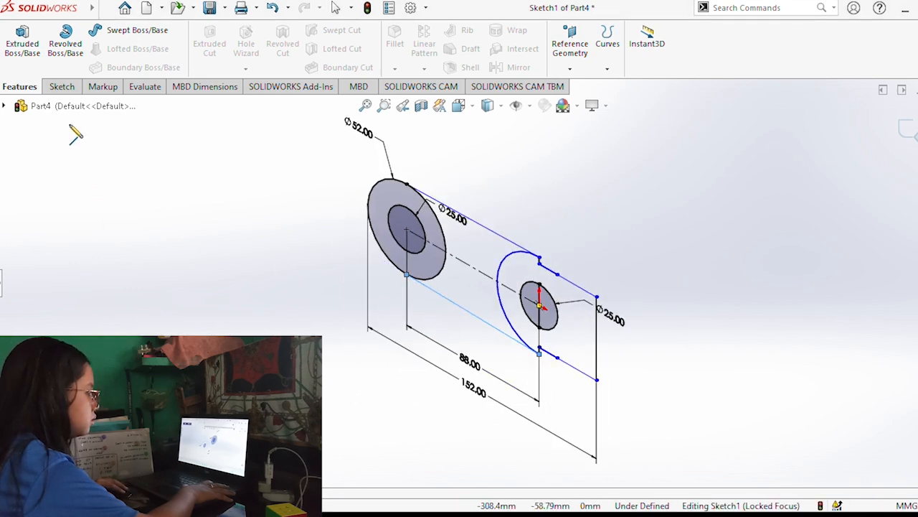
pyautogui.click(4, 106)
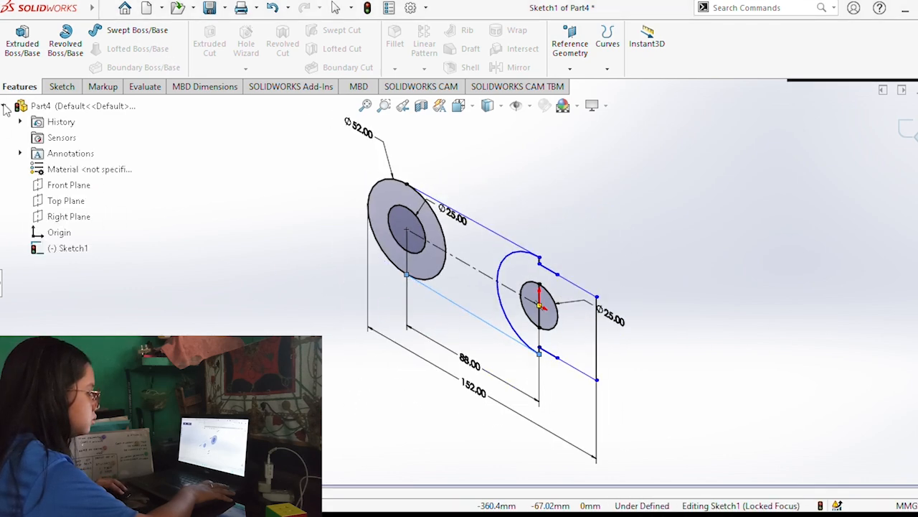
pyautogui.click(1, 288)
pyautogui.click(23, 44)
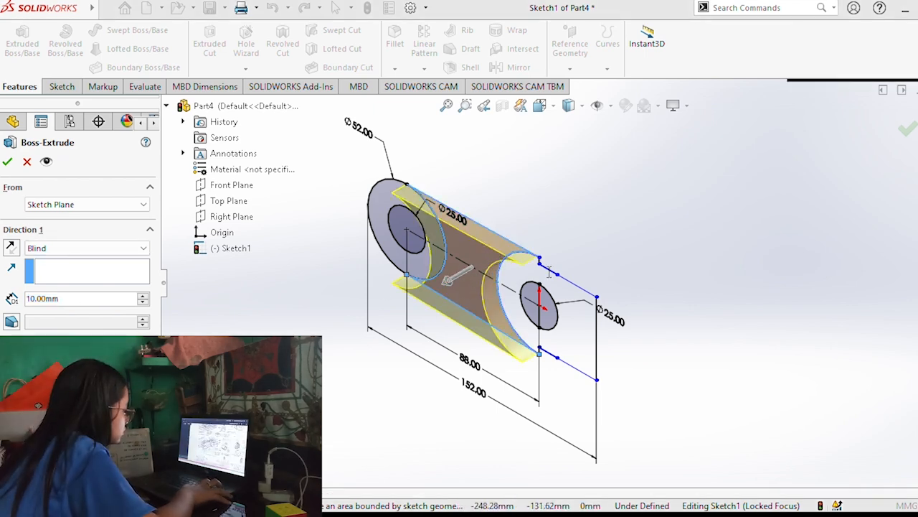
pyautogui.click(96, 249)
pyautogui.click(67, 296)
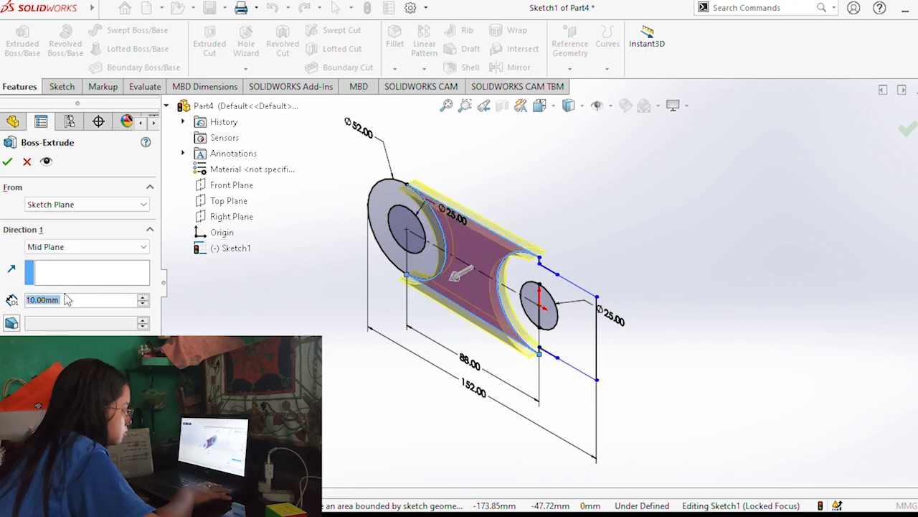
pyautogui.write('14')
pyautogui.press('Return')
pyautogui.click(7, 162)
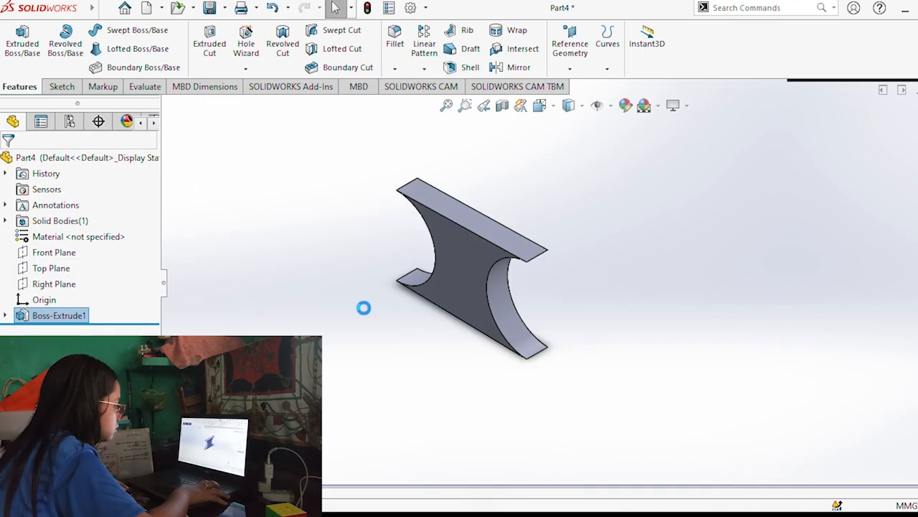
# Select the profile sketch contained in the first extrusion for reuse.
pyautogui.click(59, 315)
pyautogui.click(69, 330)
pyautogui.moveTo(308, 353)
pyautogui.mouseDown(button='middle')
pyautogui.moveTo(331, 345)
pyautogui.moveTo(344, 291)
pyautogui.moveTo(370, 278)
pyautogui.mouseUp(button='middle')
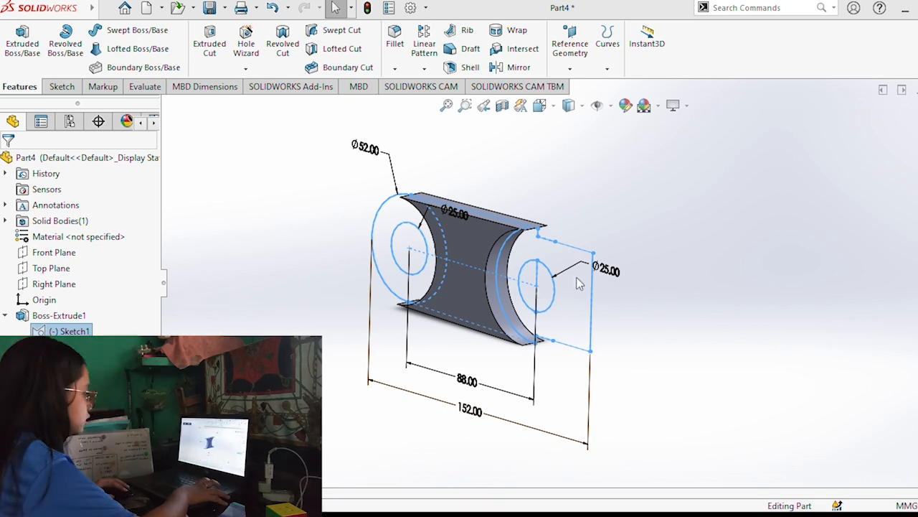
pyautogui.click(22, 39)
pyautogui.click(8, 162)
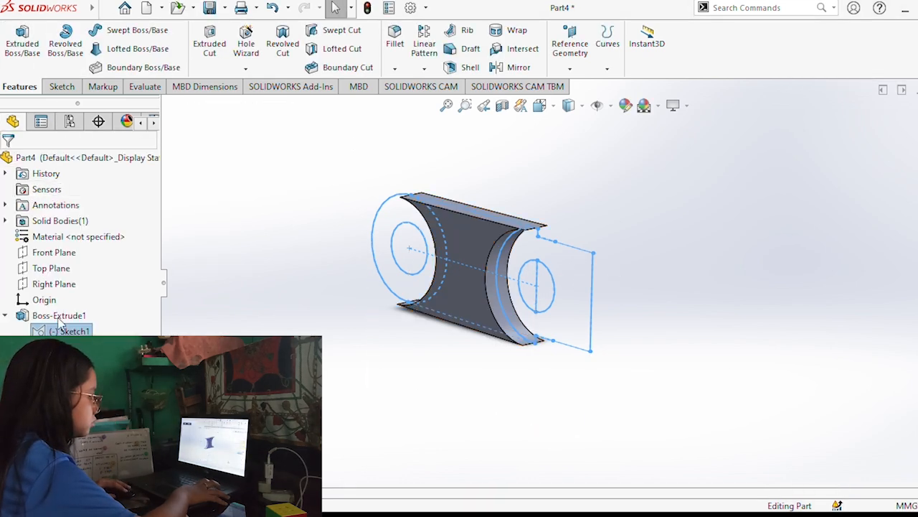
pyautogui.click(22, 39)
pyautogui.moveTo(537, 323); pyautogui.dragTo(534, 293, button='middle')
pyautogui.click(378, 223)
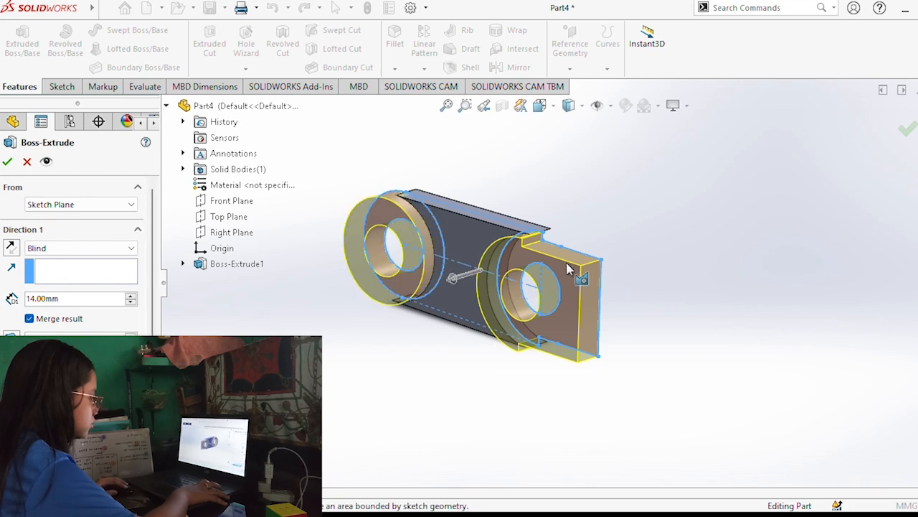
pyautogui.click(144, 248)
pyautogui.click(65, 293)
pyautogui.press('Escape')
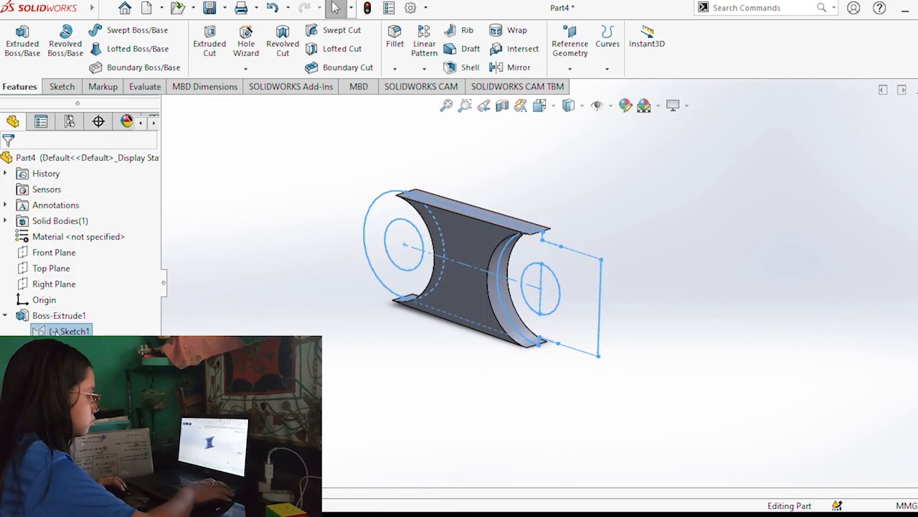
# Extrude the ring between the 52 mm circle and its 25 mm hole 26 mm using Mid Plane, merging the result.
pyautogui.click(22, 39)
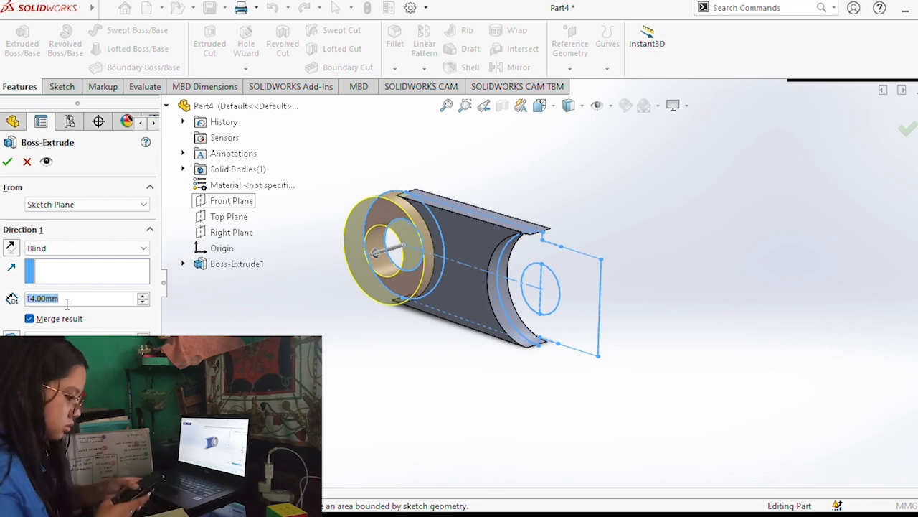
pyautogui.click(73, 252)
pyautogui.click(56, 319)
pyautogui.write('26')
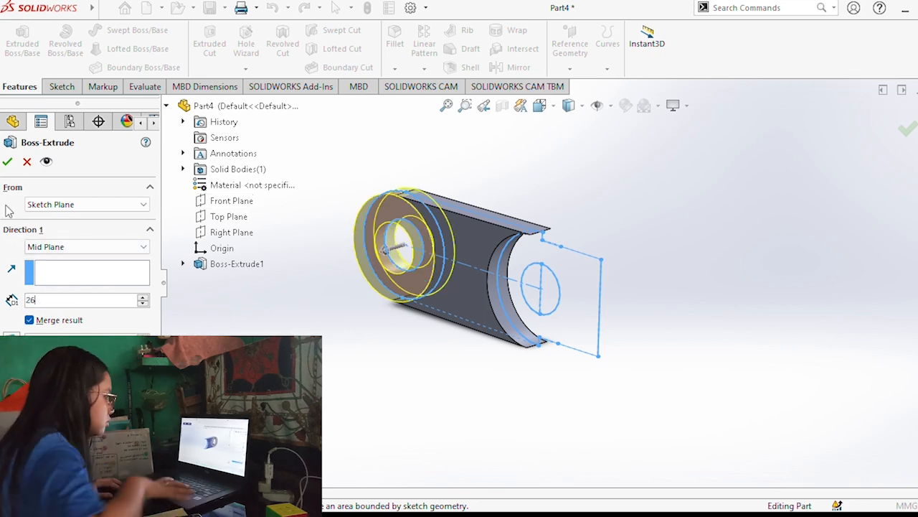
pyautogui.press('Return')
pyautogui.click(7, 161)
# Extrude the stepped end region around the other 25 mm hole from the same sketch, 12 mm Blind with Direction 2 enabled.
pyautogui.moveTo(337, 301)
pyautogui.mouseDown(button='middle')
pyautogui.moveTo(359, 309)
pyautogui.moveTo(347, 246)
pyautogui.moveTo(382, 267)
pyautogui.moveTo(293, 299)
pyautogui.moveTo(333, 294)
pyautogui.mouseUp(button='middle')
pyautogui.click(58, 331)
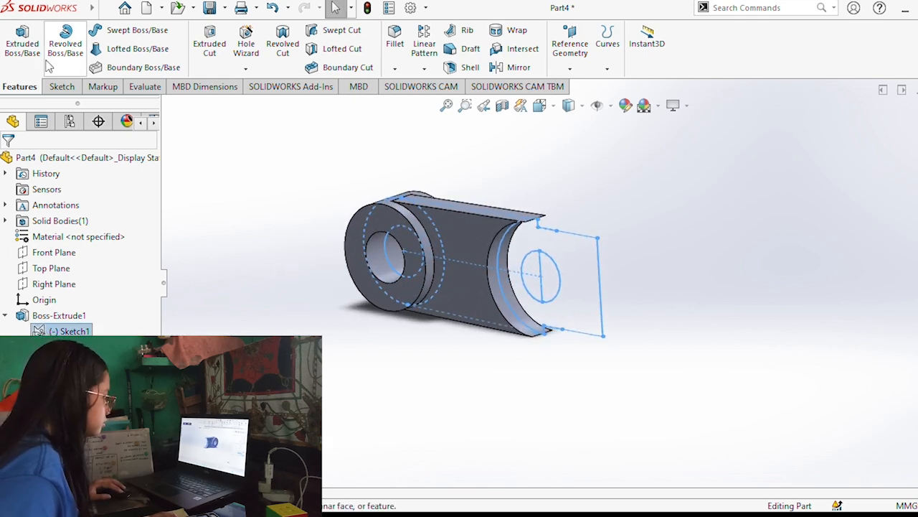
pyautogui.click(31, 54)
pyautogui.click(574, 259)
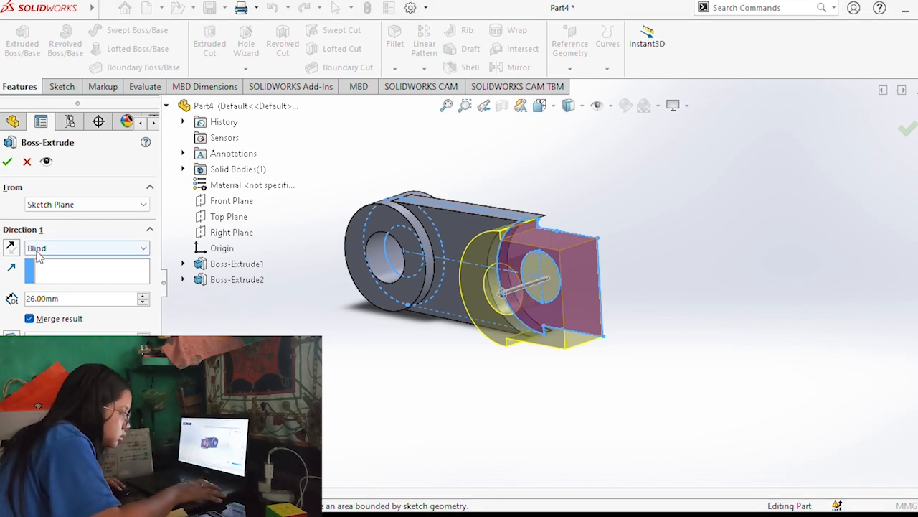
pyautogui.press('Return')
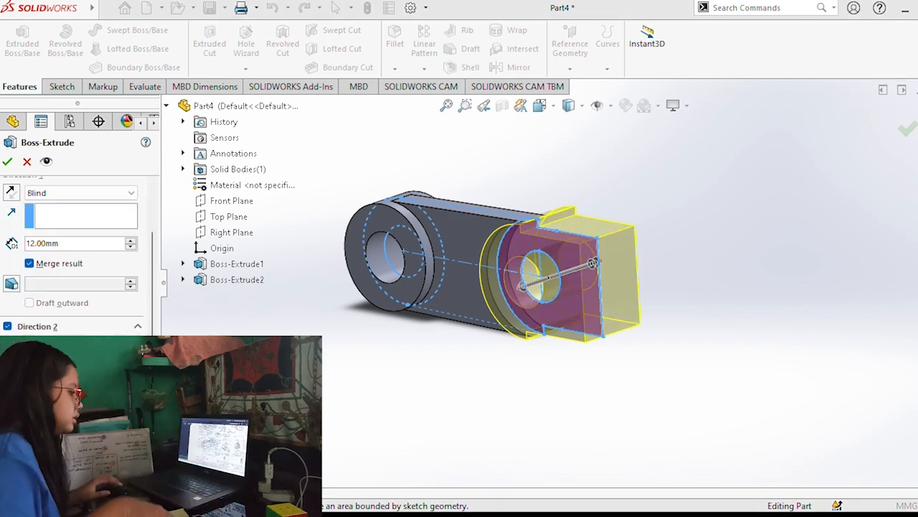
pyautogui.click(7, 162)
# Start a sketch on the block's flat end face and draw a vertical construction line about 17 mm long up from its lower right corner.
pyautogui.moveTo(348, 312); pyautogui.dragTo(289, 285, button='middle')
pyautogui.click(459, 276)
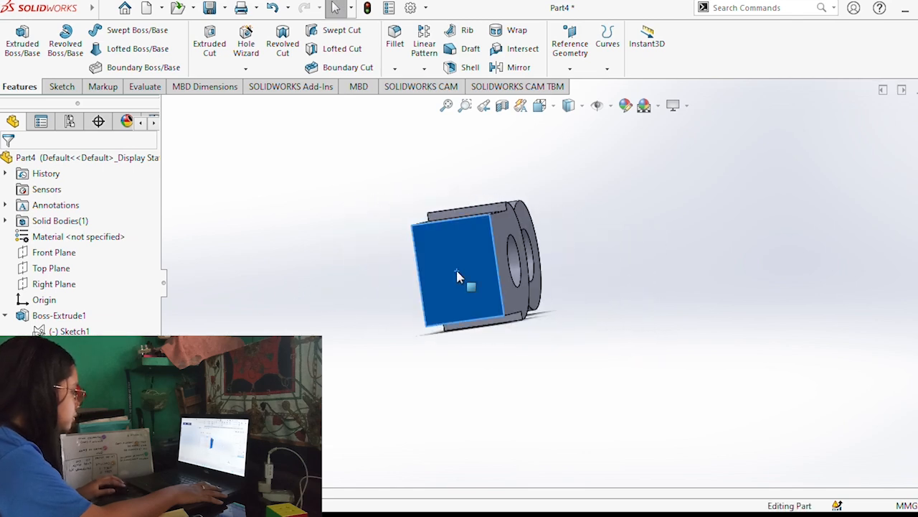
pyautogui.hotkey('ctrl', '8')
pyautogui.click(562, 182)
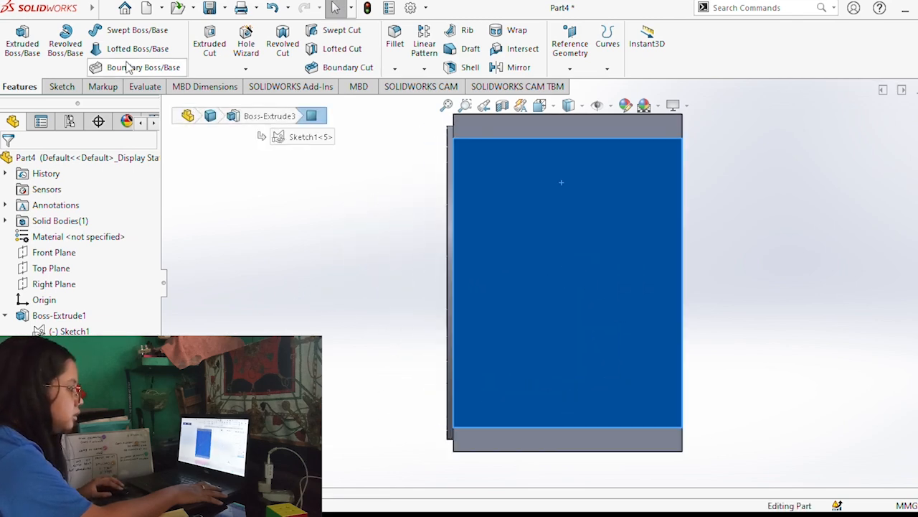
pyautogui.click(60, 86)
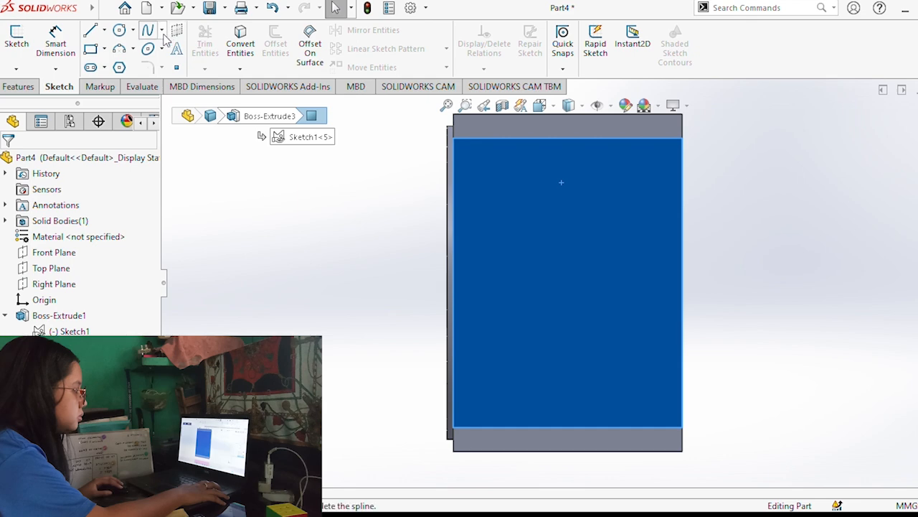
pyautogui.click(105, 28)
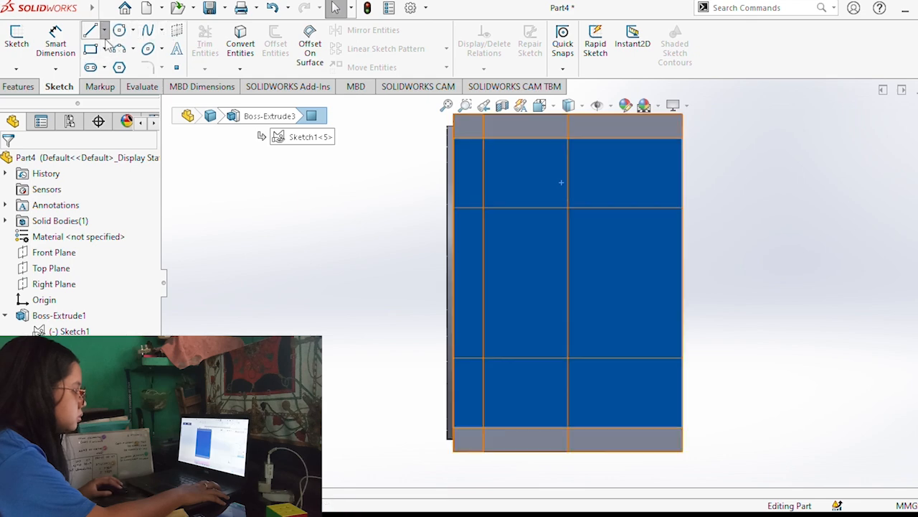
pyautogui.click(682, 427)
pyautogui.click(681, 325)
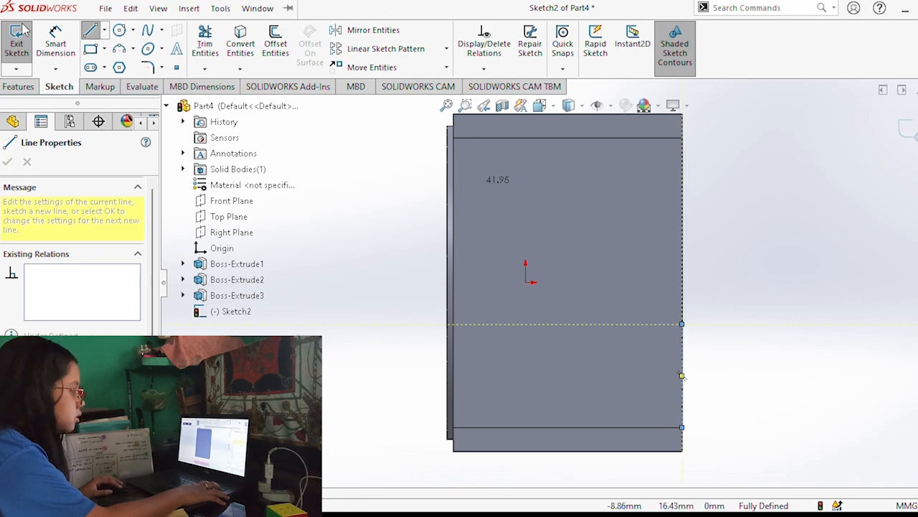
pyautogui.press('Escape')
pyautogui.press('Escape')
# Dimension the vertical construction line on the end face to 22 mm.
pyautogui.click(682, 365)
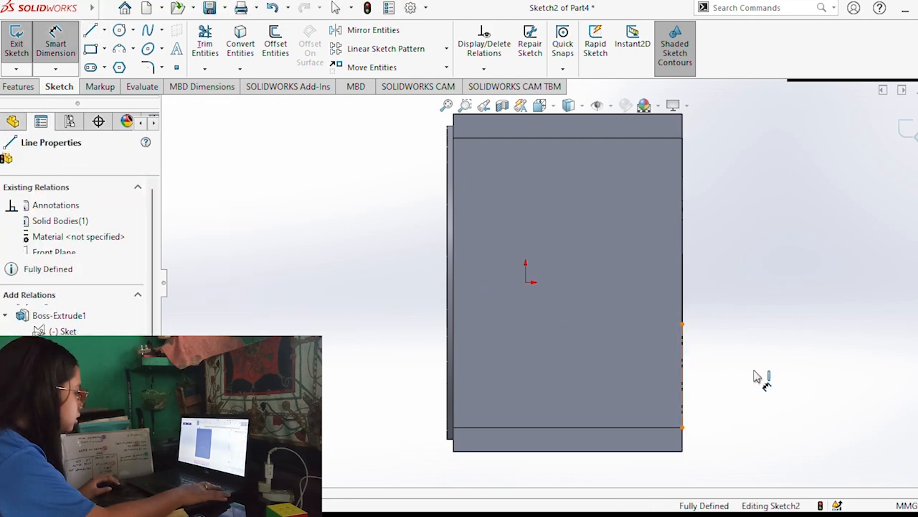
pyautogui.click(752, 372)
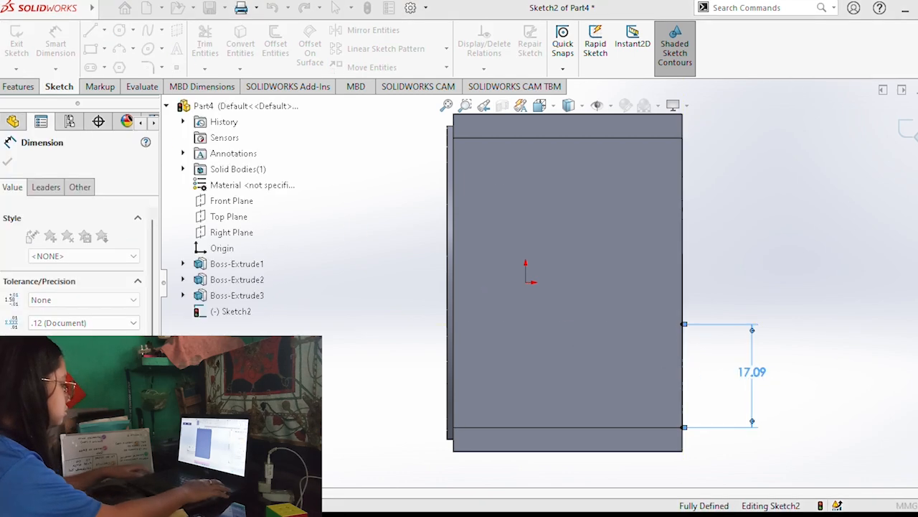
pyautogui.write('22')
pyautogui.press('Return')
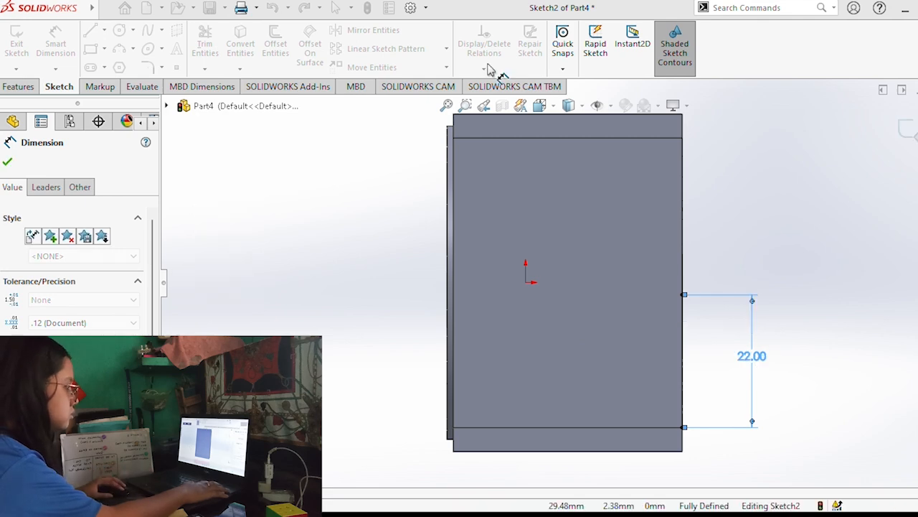
# Draw a rectangle across the full face width from the construction line's upper end and set its height to 4 mm.
pyautogui.click(683, 295)
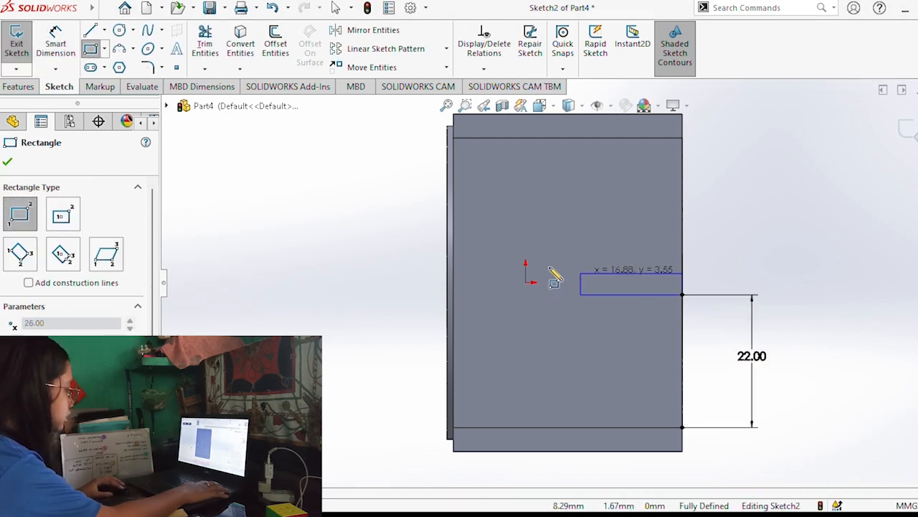
pyautogui.click(454, 264)
pyautogui.click(57, 43)
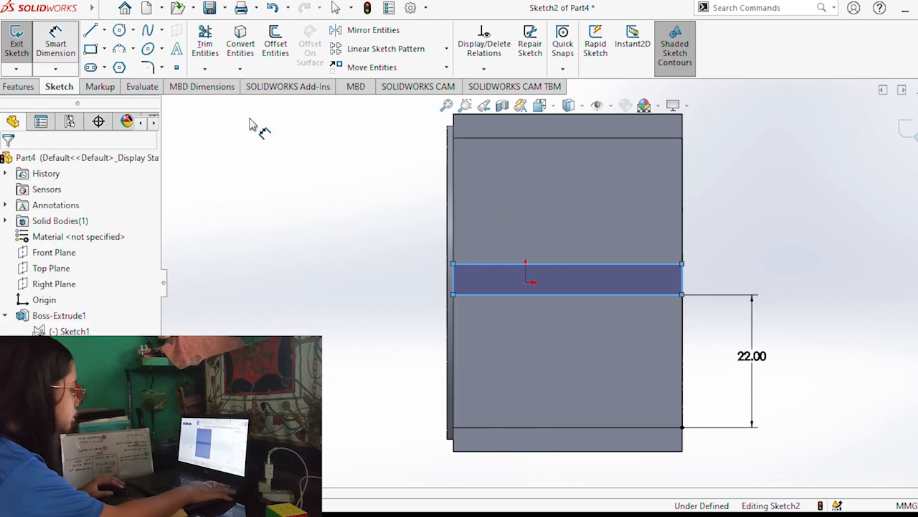
pyautogui.click(687, 287)
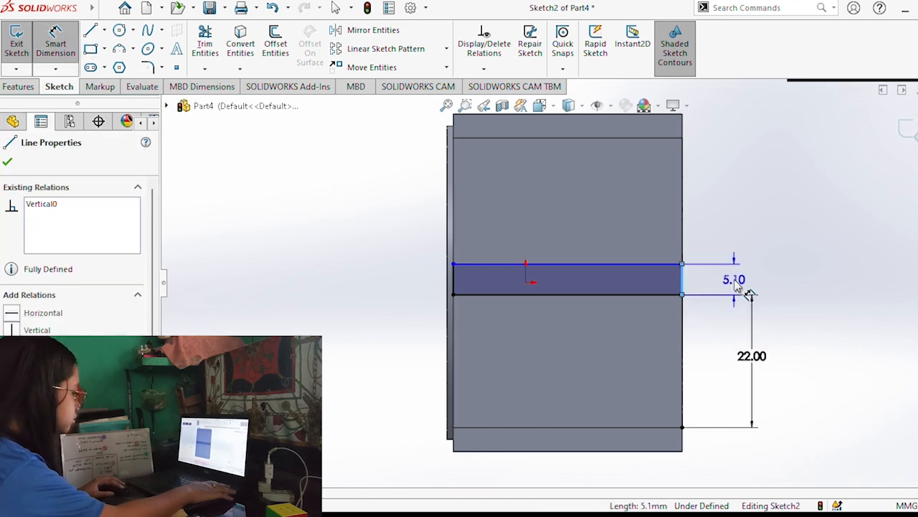
pyautogui.click(735, 285)
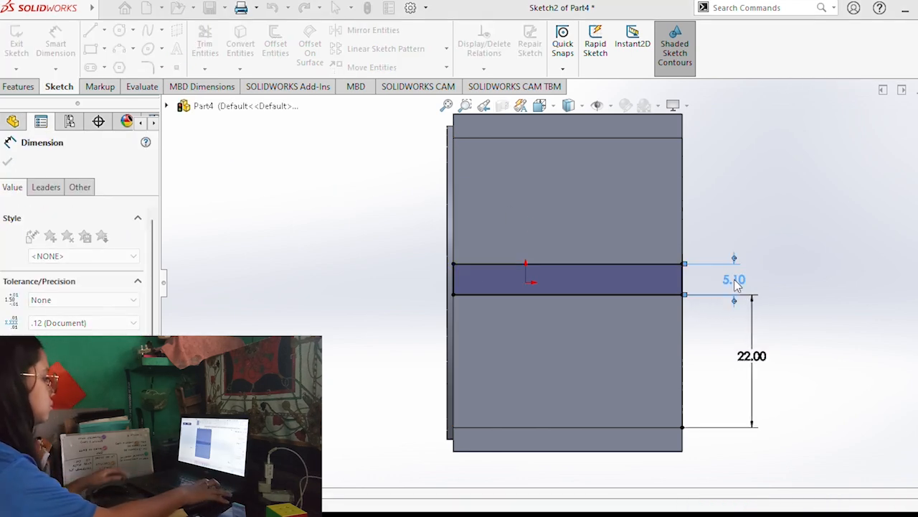
pyautogui.write('4')
pyautogui.press('Return')
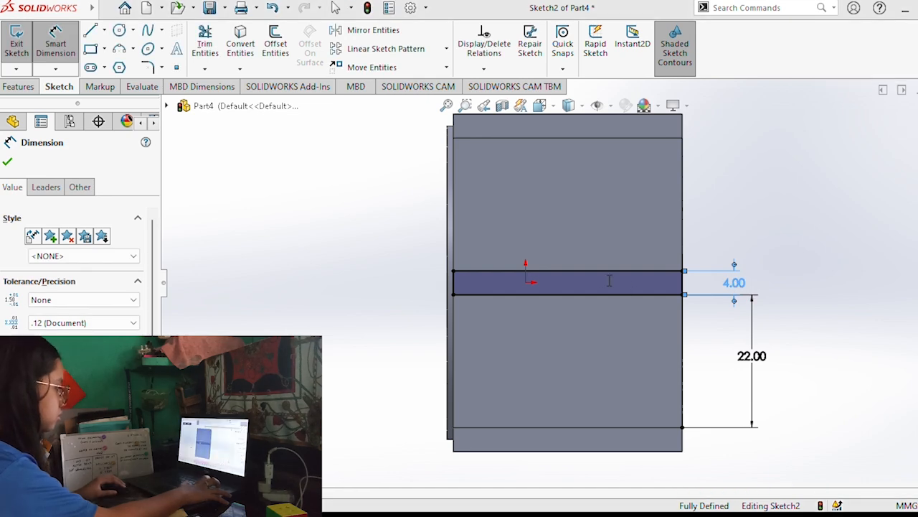
# Cut the 4 mm rectangle into the block with Extruded Cut, end condition Up To Next, to open the slot into the hole.
pyautogui.click(18, 87)
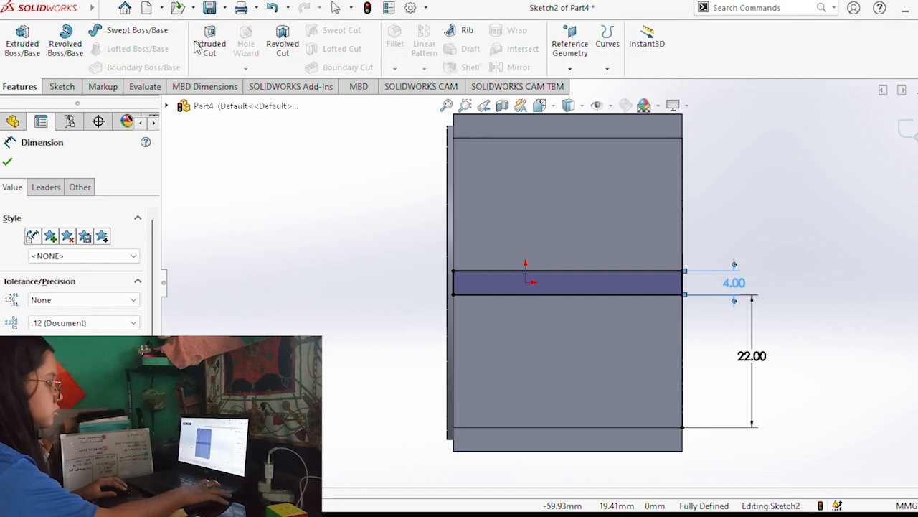
pyautogui.click(208, 64)
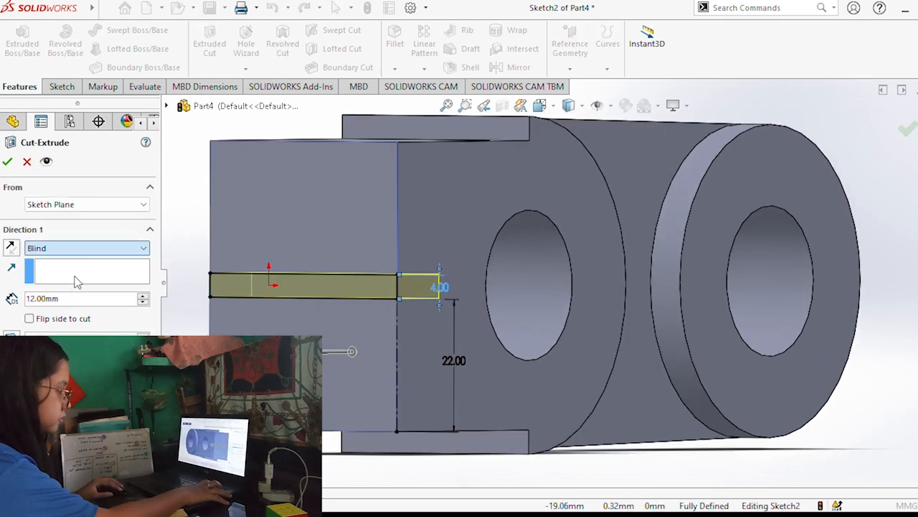
pyautogui.click(70, 274)
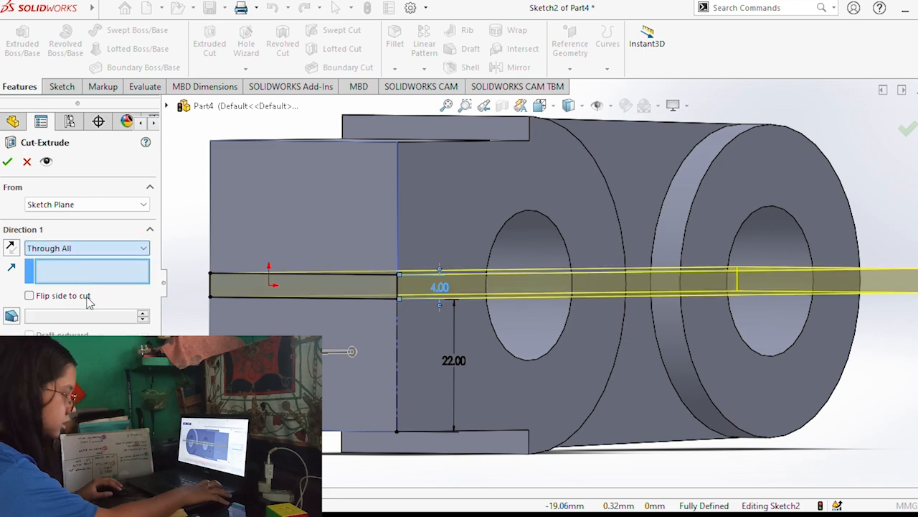
pyautogui.click(70, 296)
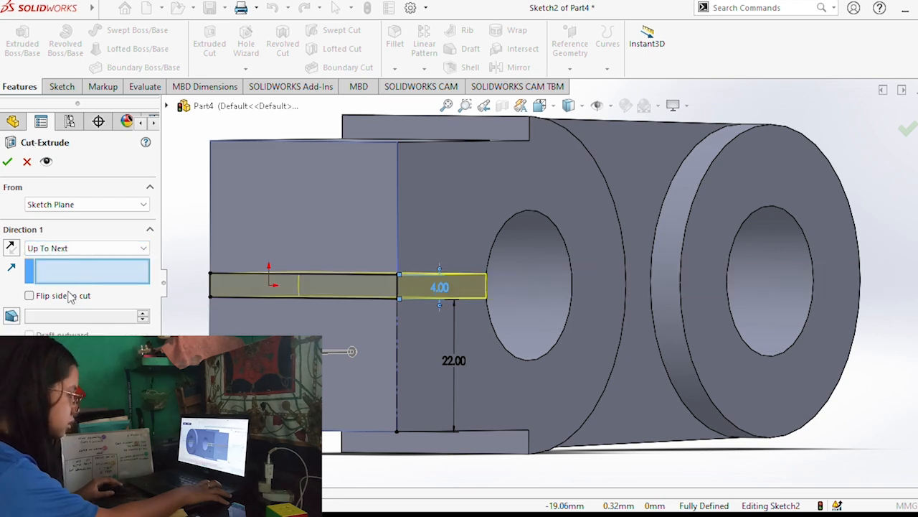
pyautogui.moveTo(275, 320); pyautogui.dragTo(256, 325, button='middle')
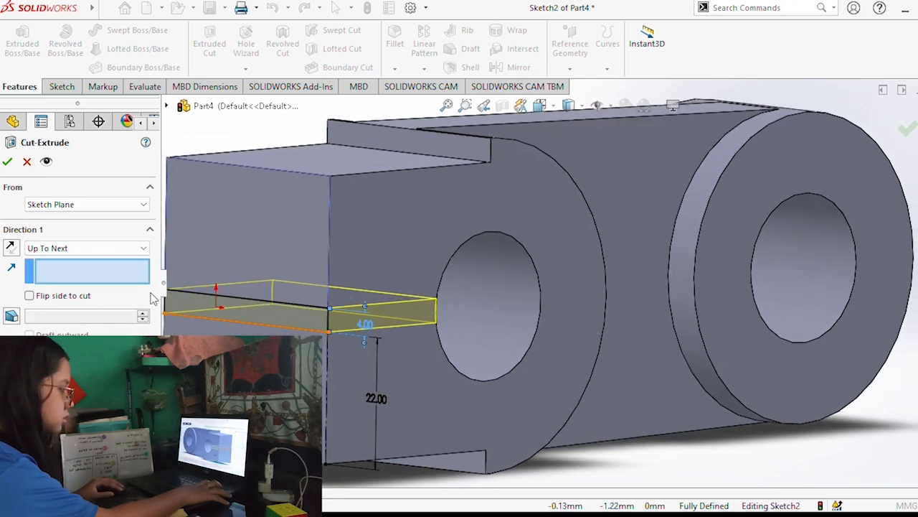
pyautogui.click(7, 161)
pyautogui.moveTo(333, 236); pyautogui.dragTo(381, 248, button='middle')
pyautogui.scroll(-2, 381, 248)
pyautogui.scroll(6, 402, 250)
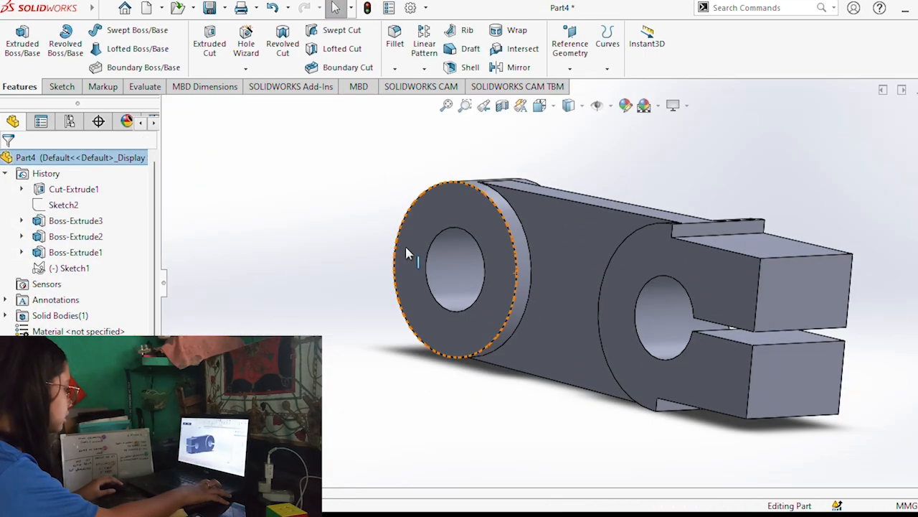
pyautogui.moveTo(495, 256); pyautogui.dragTo(479, 251, button='middle')
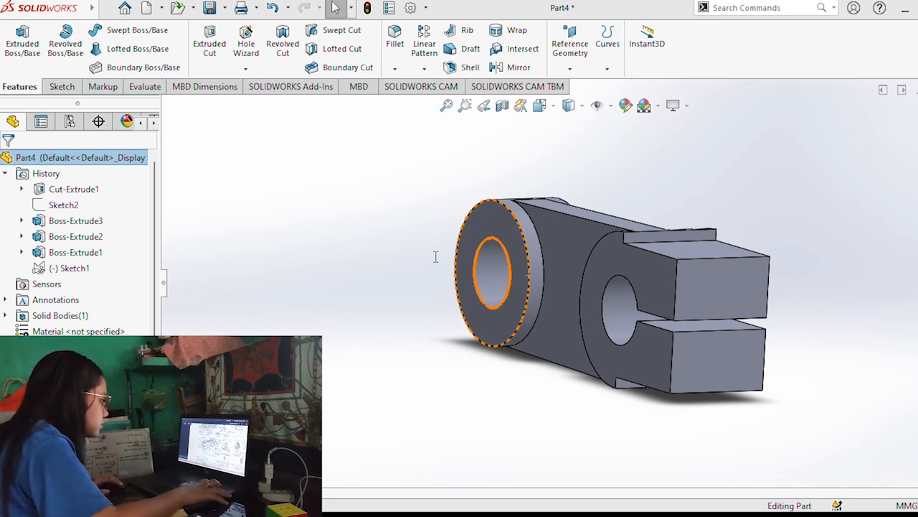
# Add an M8x1.25 tap drill hole with Hole Wizard, Up To Next, positioned by 3D sketch on the round end's curved outer face.
pyautogui.moveTo(460, 248); pyautogui.dragTo(610, 284, button='middle')
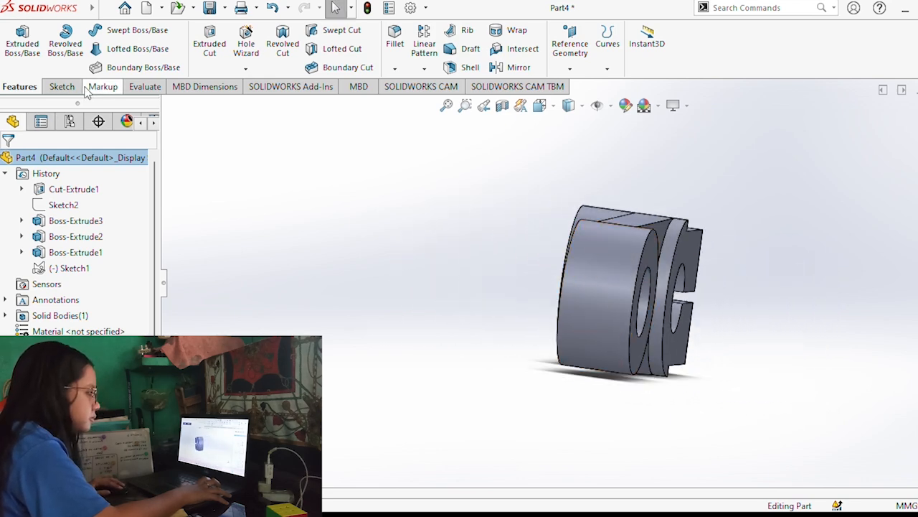
pyautogui.click(62, 86)
pyautogui.click(20, 86)
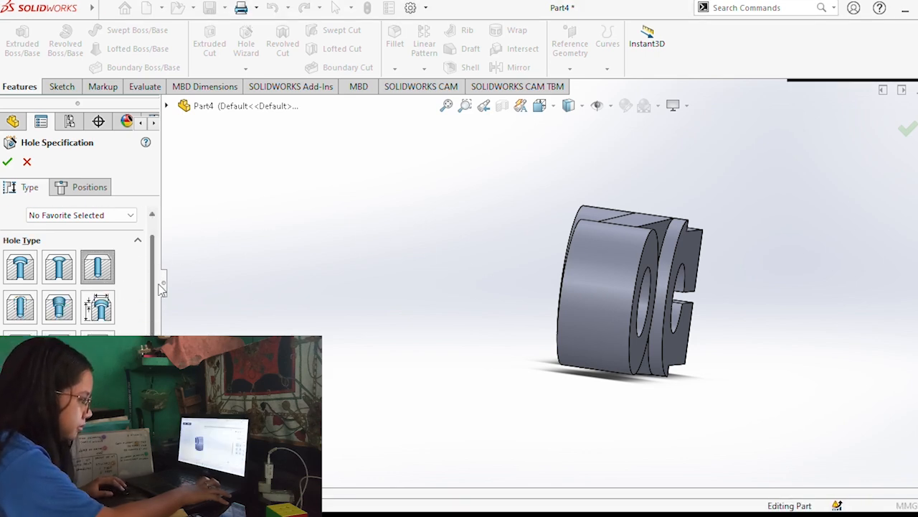
pyautogui.scroll(-5, 156, 272)
pyautogui.scroll(-5, 79, 273)
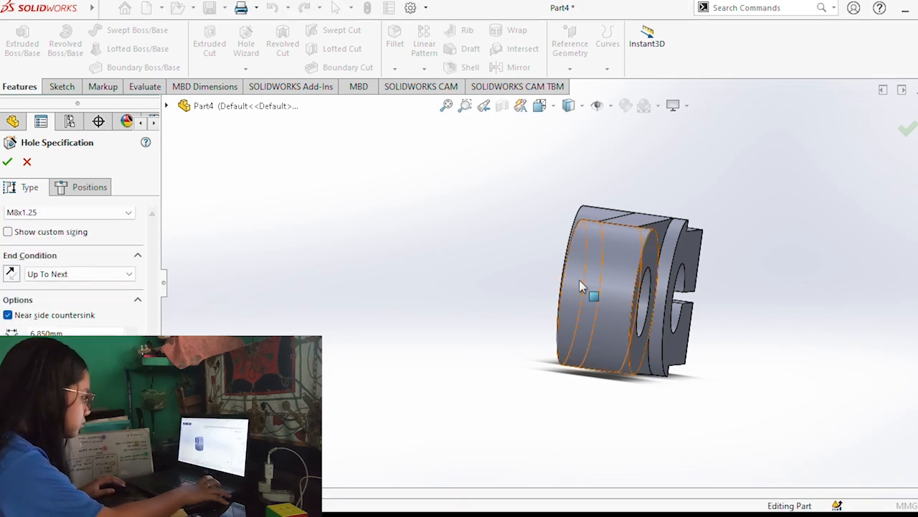
pyautogui.click(67, 186)
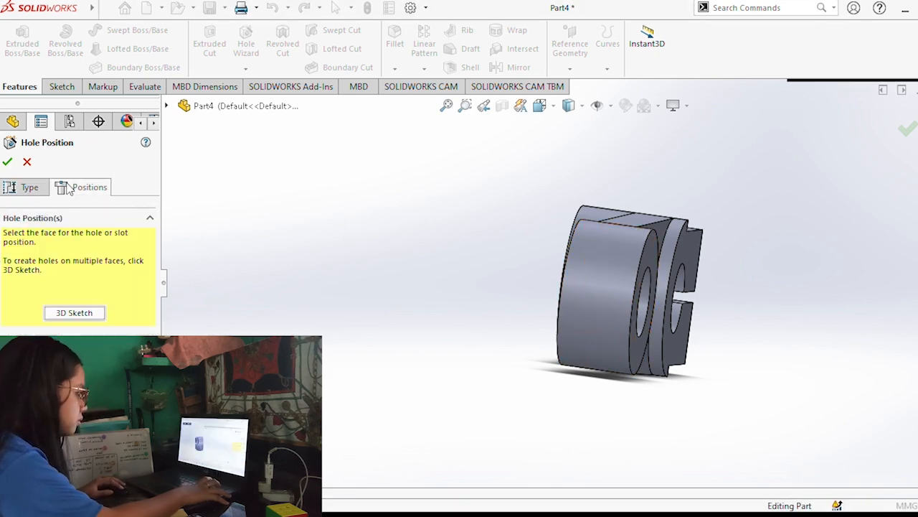
pyautogui.click(75, 312)
pyautogui.moveTo(596, 312); pyautogui.dragTo(627, 313, button='middle')
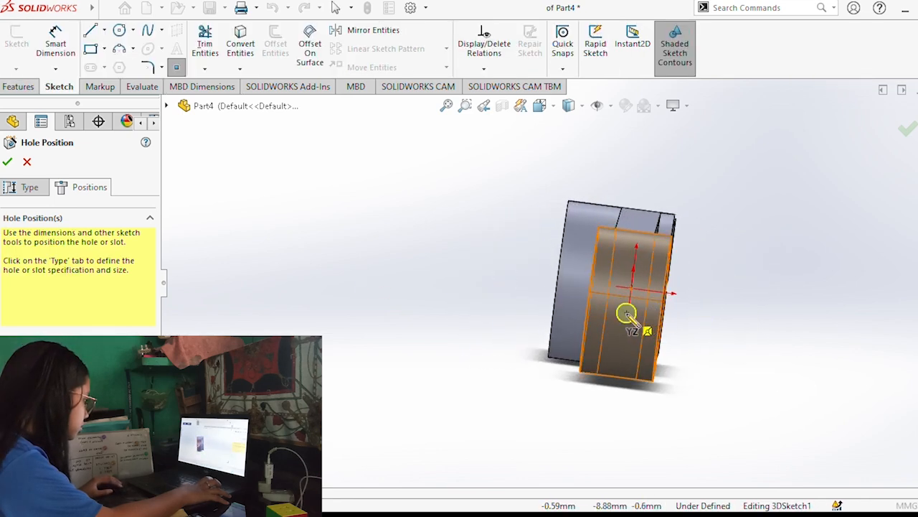
pyautogui.click(622, 311)
pyautogui.moveTo(732, 316); pyautogui.dragTo(583, 310, button='middle')
pyautogui.click(9, 163)
pyautogui.moveTo(430, 240); pyautogui.dragTo(388, 273, button='middle')
# Start a sketch on the slotted block's flat upper face and draw a circle about 16 mm in diameter on it.
pyautogui.moveTo(572, 233); pyautogui.dragTo(700, 269, button='middle')
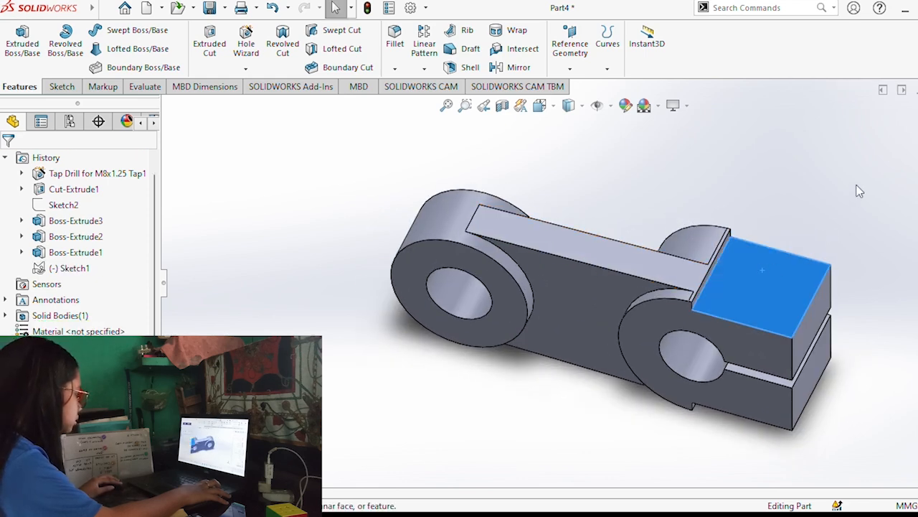
pyautogui.hotkey('ctrl', '8')
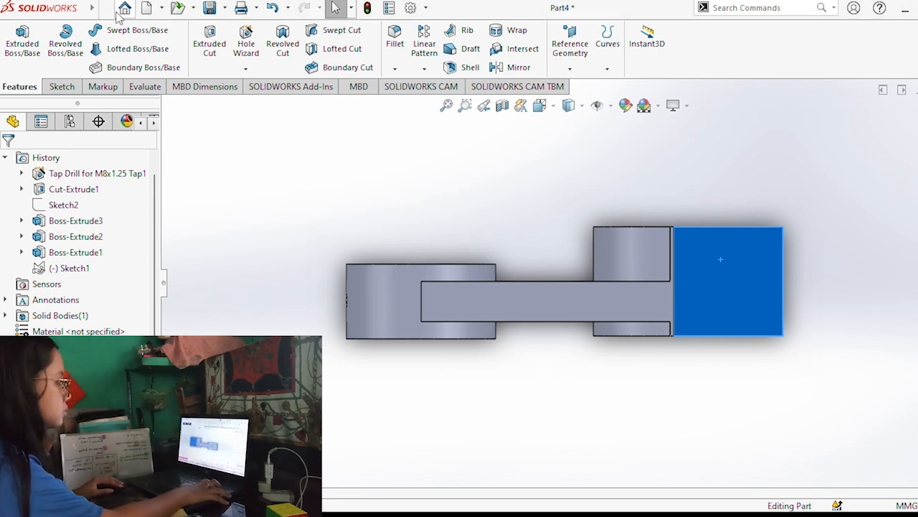
pyautogui.click(65, 88)
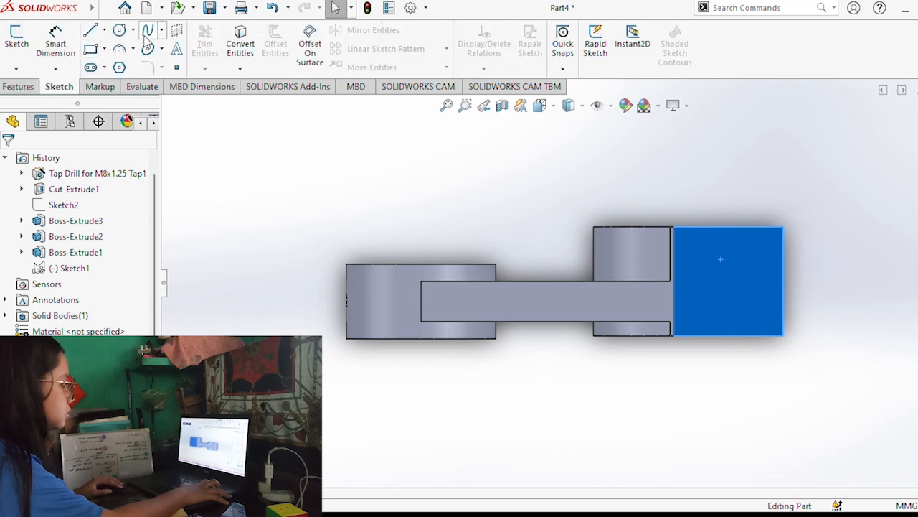
pyautogui.click(126, 33)
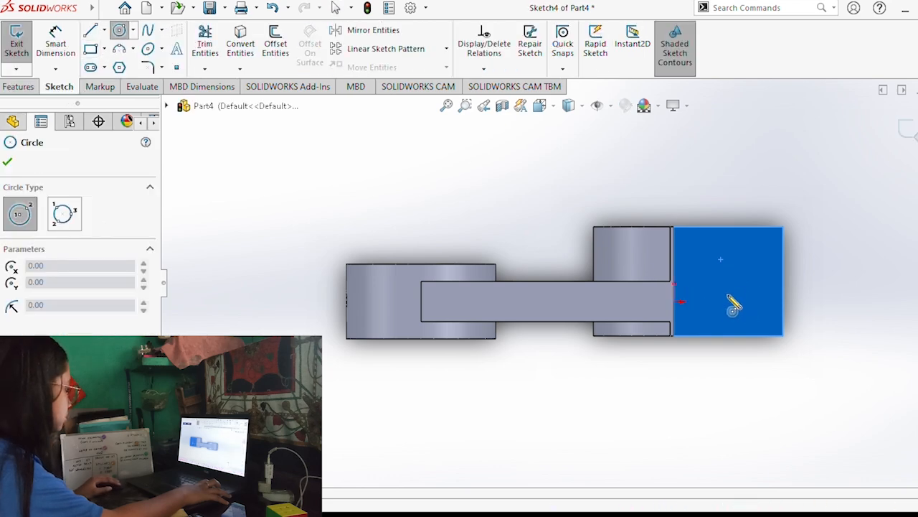
pyautogui.click(729, 294)
pyautogui.click(750, 305)
pyautogui.press('Escape')
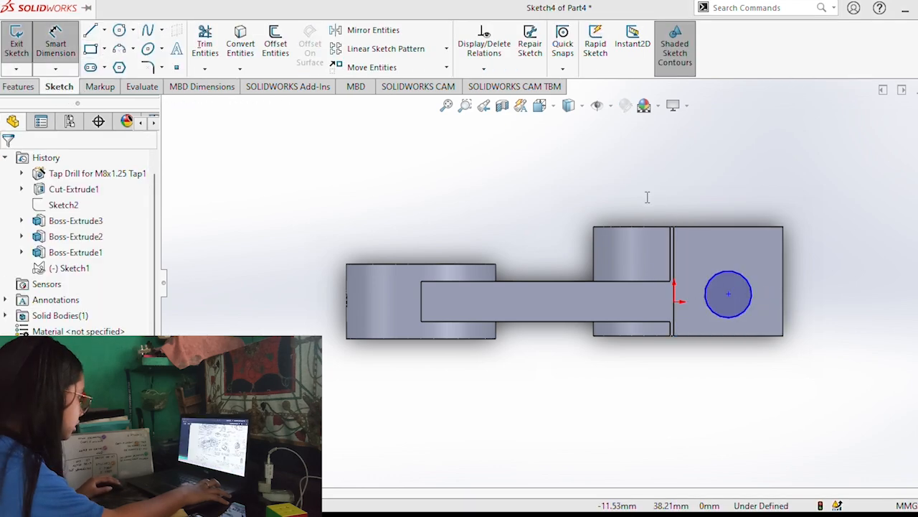
# Set the circle's diameter to 12.12 mm.
pyautogui.click(752, 285)
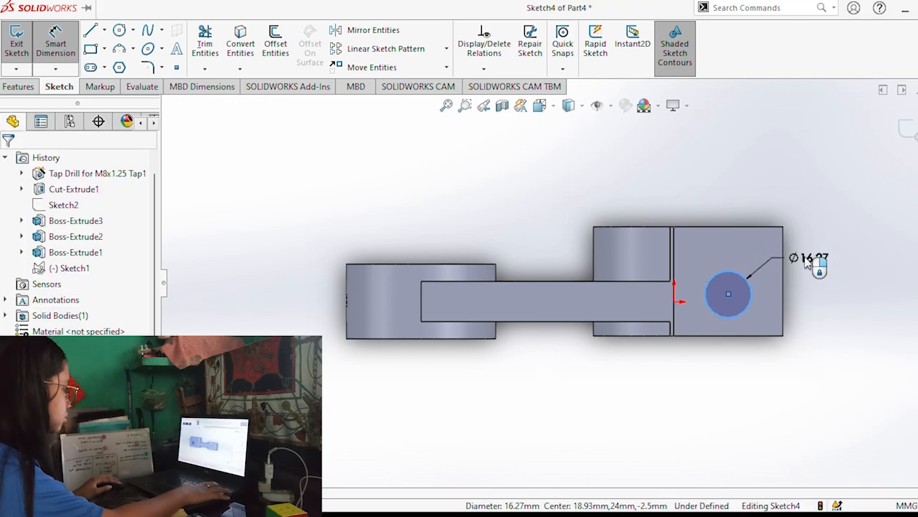
pyautogui.click(814, 270)
pyautogui.write('12.12')
pyautogui.press('Return')
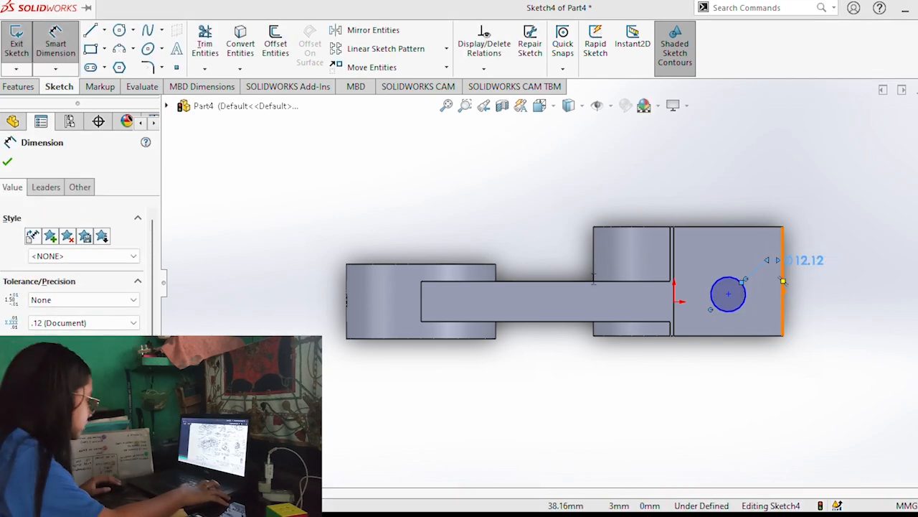
# Dimension the circle's centre 12 mm from the block's outer end edge and 14 mm from the adjacent lower side edge.
pyautogui.click(782, 227)
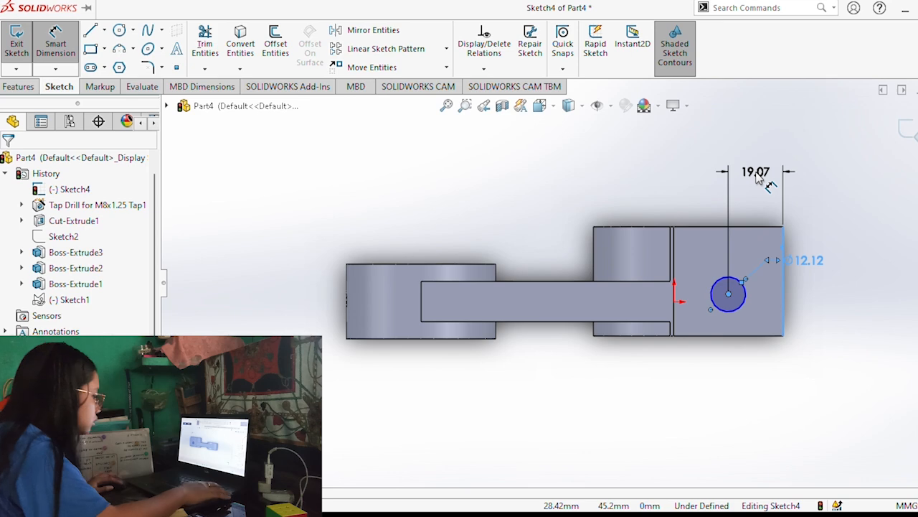
pyautogui.click(757, 176)
pyautogui.write('12')
pyautogui.press('Return')
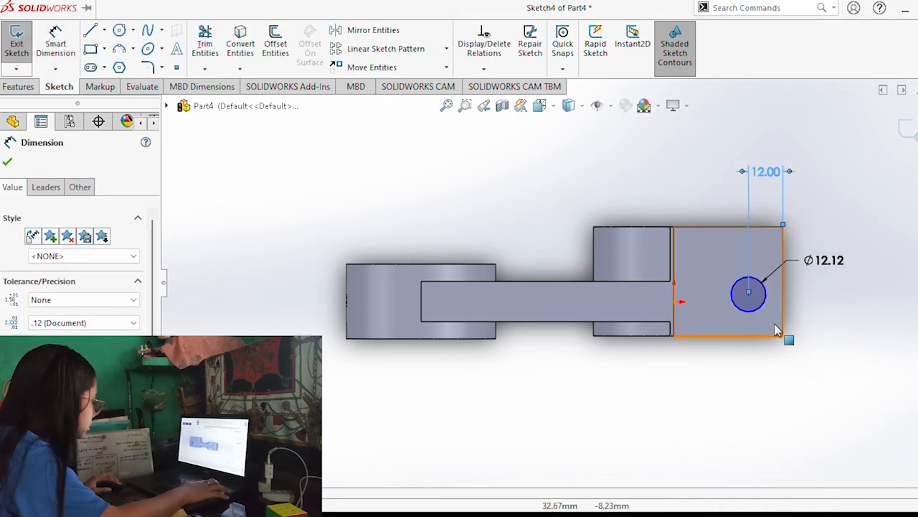
pyautogui.press('Escape')
pyautogui.click(748, 293)
pyautogui.click(783, 335)
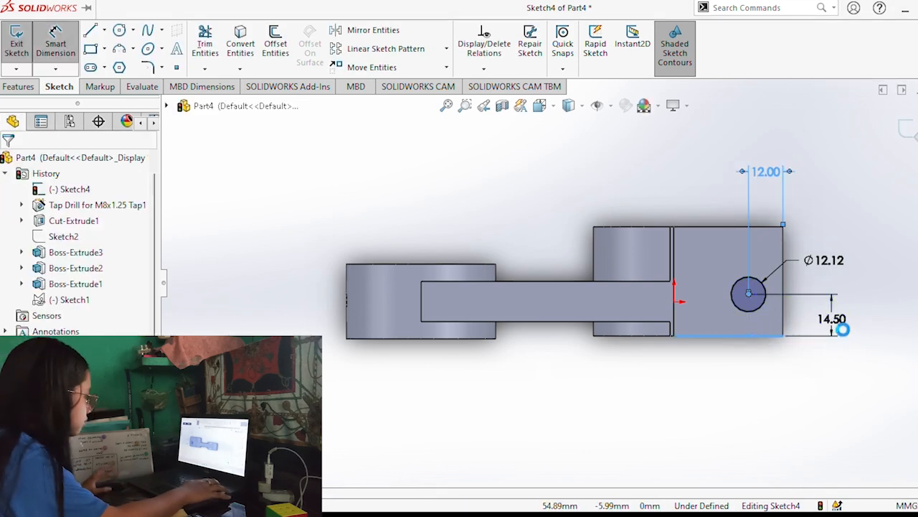
pyautogui.click(832, 318)
pyautogui.write('14')
pyautogui.press('Return')
pyautogui.press('Escape')
# Cut the 12.12 mm circle through both halves of the slotted block with Extruded Cut.
pyautogui.hotkey('ctrl', '7')
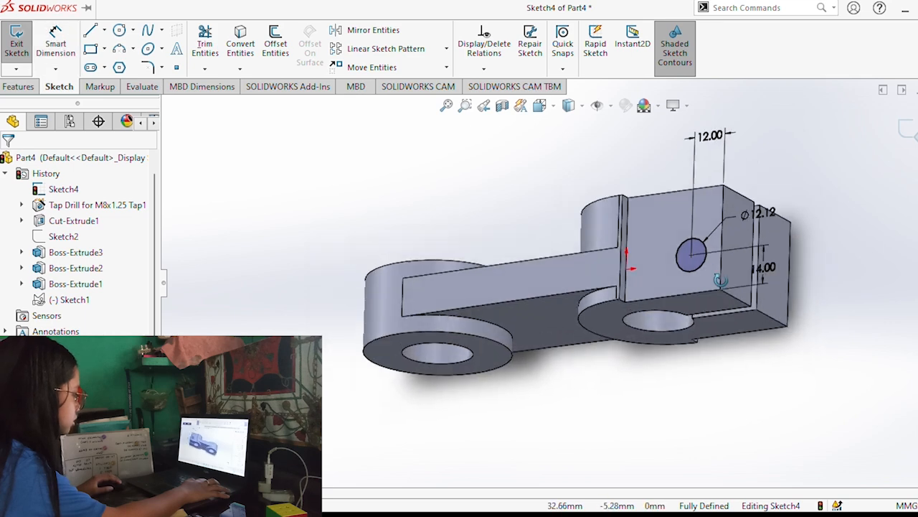
pyautogui.click(205, 48)
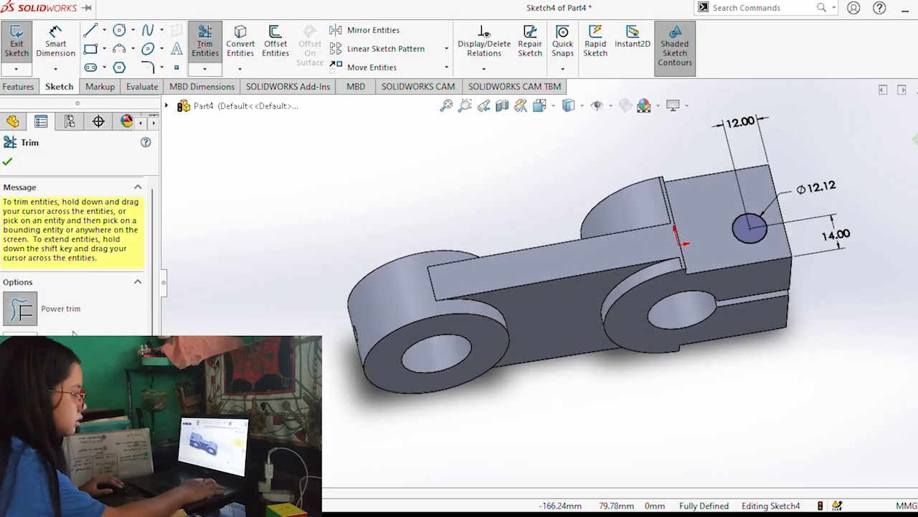
pyautogui.click(19, 86)
pyautogui.click(210, 45)
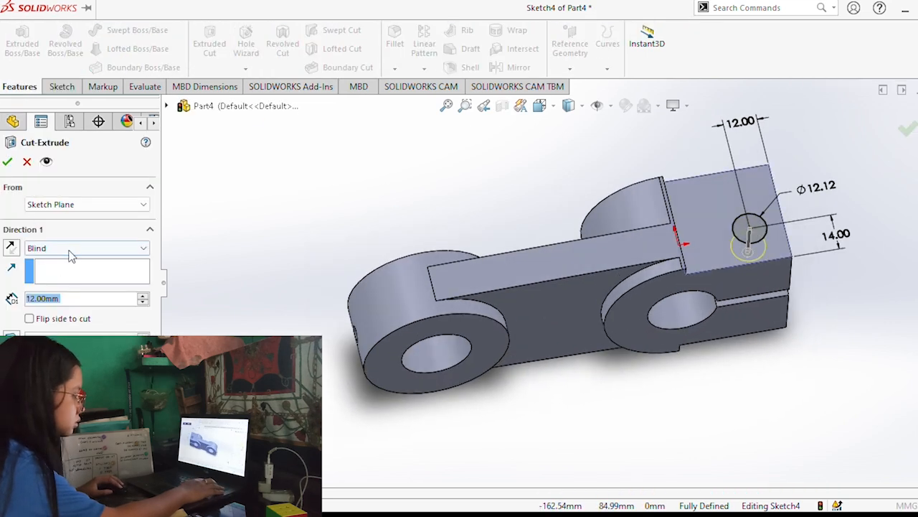
pyautogui.click(84, 249)
pyautogui.click(85, 273)
pyautogui.moveTo(634, 258); pyautogui.dragTo(574, 257, button='middle')
pyautogui.click(8, 162)
pyautogui.moveTo(750, 351); pyautogui.dragTo(507, 249, button='middle')
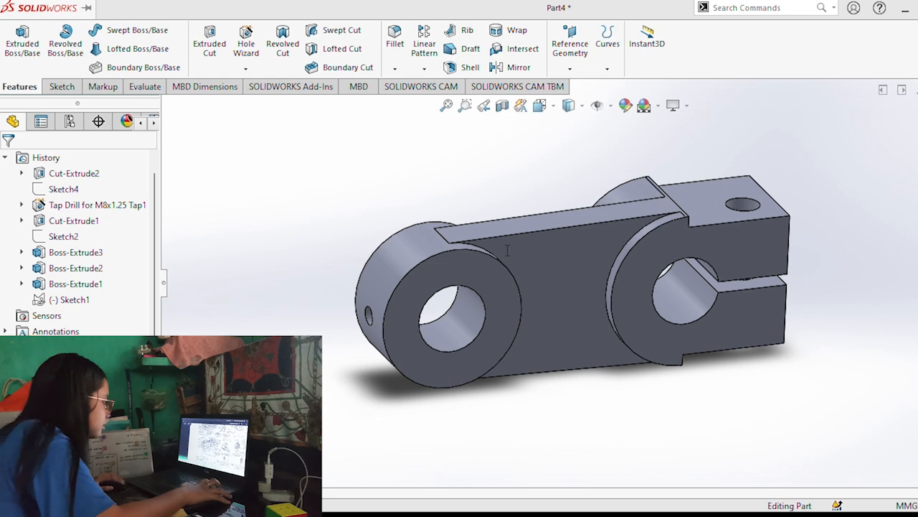
# Try a fillet on the circular edge where the plain round end meets the arm, and undo it.
pyautogui.moveTo(497, 248); pyautogui.dragTo(451, 249, button='middle')
pyautogui.click(492, 302)
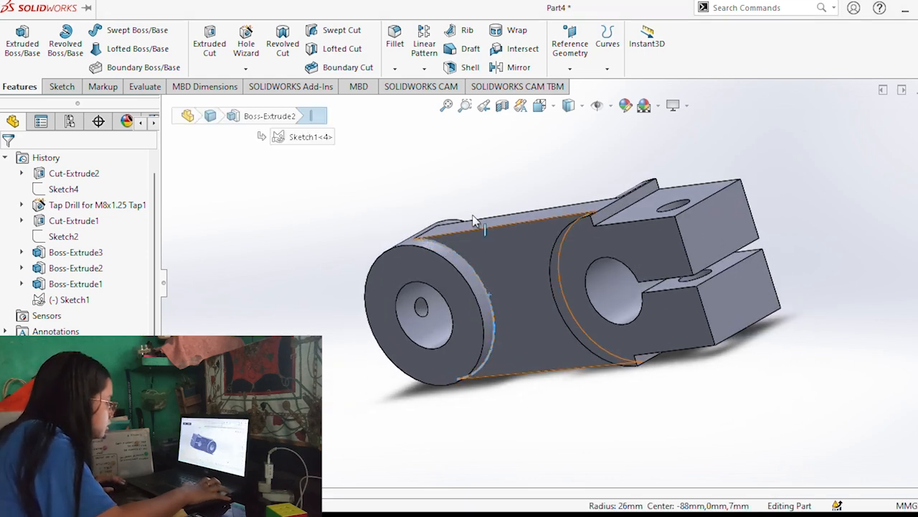
pyautogui.click(394, 36)
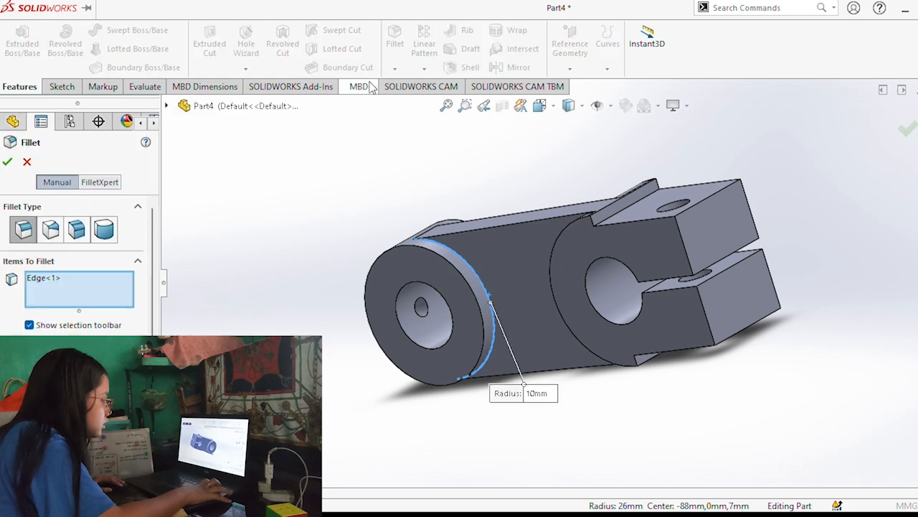
pyautogui.moveTo(492, 194); pyautogui.dragTo(390, 185, button='middle')
pyautogui.hotkey('ctrl', 'z')
# Fillet the circular edge where the plain round end meets the arm with a 3 mm radius.
pyautogui.click(485, 289)
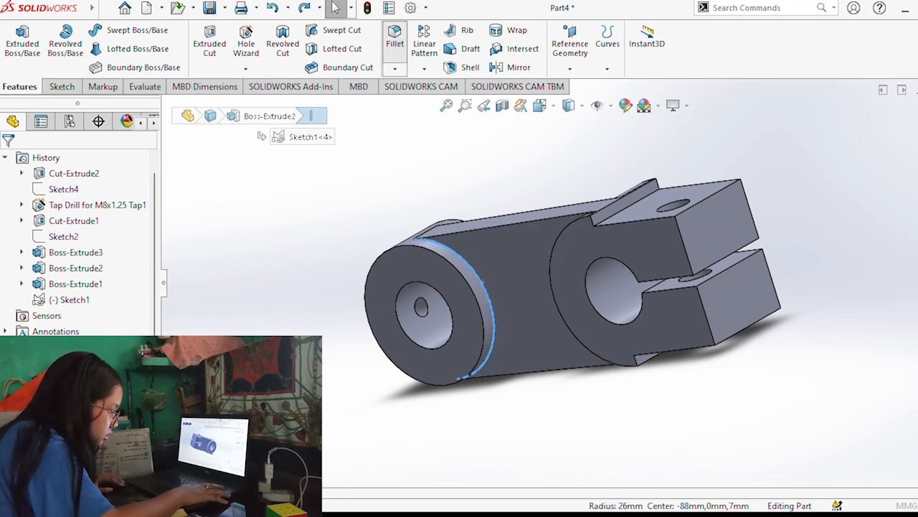
pyautogui.click(395, 36)
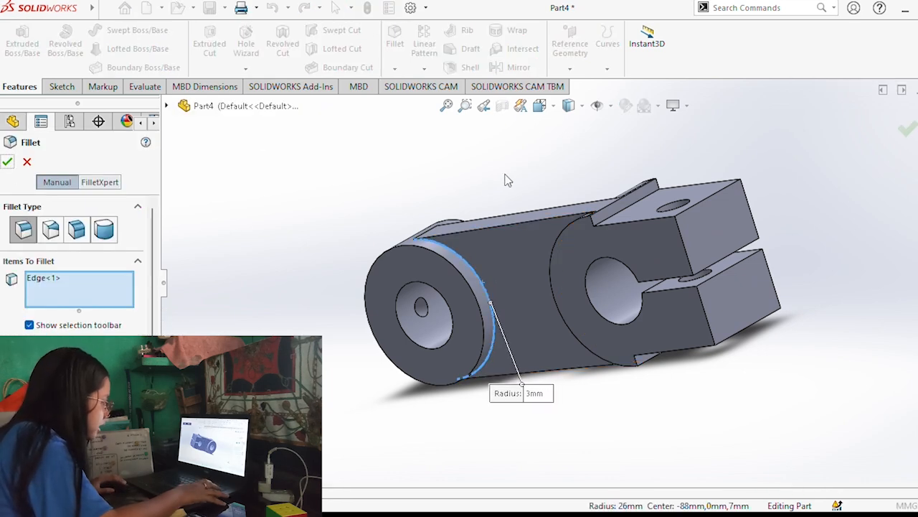
pyautogui.click(7, 161)
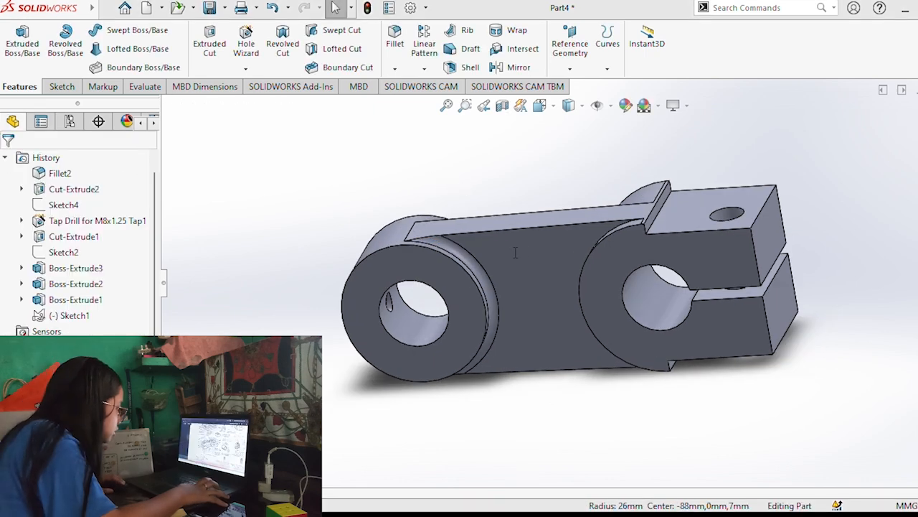
# Fillet the arm's long upper edge, the inner edge of the step beside the block and the block's upper outer end edge together.
pyautogui.click(478, 232)
pyautogui.moveTo(551, 269); pyautogui.dragTo(570, 336, button='middle')
pyautogui.moveTo(687, 197); pyautogui.dragTo(607, 247, button='middle')
pyautogui.keyDown('ctrl'); pyautogui.click(613, 234); pyautogui.keyUp('ctrl')
pyautogui.keyDown('ctrl'); pyautogui.click(701, 234); pyautogui.keyUp('ctrl')
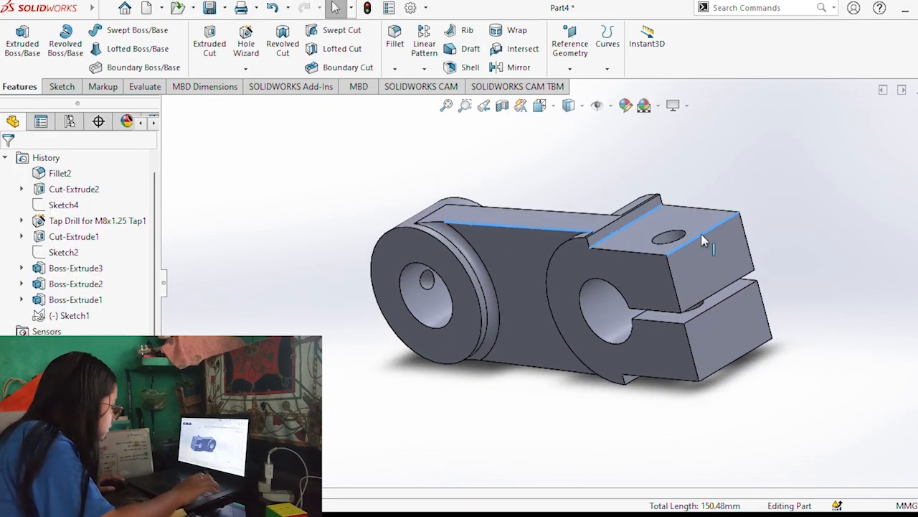
pyautogui.click(390, 44)
pyautogui.click(8, 157)
# Fillet the circular edge of the slotted end's boss and the arm's long lower edge as two separate fillets.
pyautogui.moveTo(337, 180); pyautogui.dragTo(555, 257, button='middle')
pyautogui.click(612, 306)
pyautogui.click(389, 53)
pyautogui.click(10, 160)
pyautogui.moveTo(617, 287); pyautogui.dragTo(492, 358, button='middle')
pyautogui.click(492, 359)
pyautogui.click(394, 44)
pyautogui.click(9, 158)
# On the part's opposite side, fillet both long arm edges and the circular edge around the plain round end together.
pyautogui.moveTo(502, 287); pyautogui.dragTo(460, 366, button='middle')
pyautogui.click(557, 215)
pyautogui.click(609, 223)
pyautogui.click(622, 306)
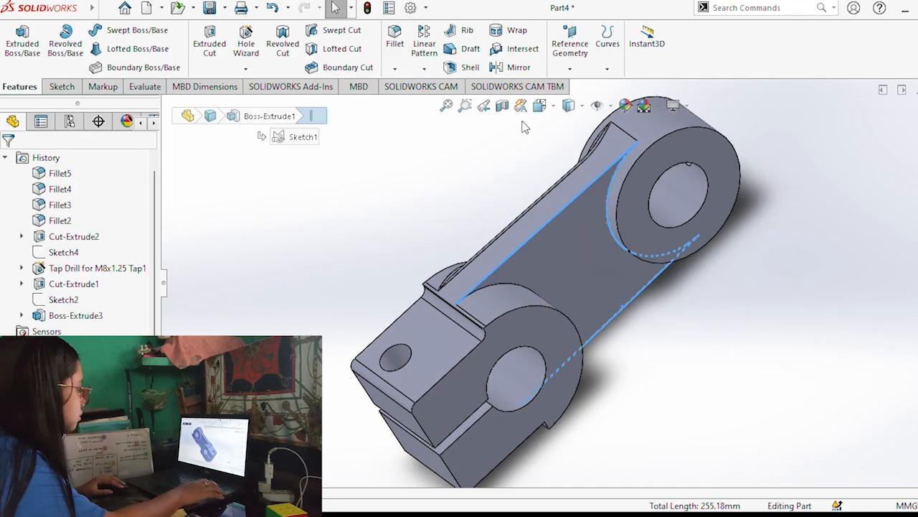
pyautogui.click(424, 44)
pyautogui.press('Escape')
pyautogui.click(394, 43)
pyautogui.click(10, 159)
# Fillet the circular edge where the slotted end's boss meets the arm on the opposite side.
pyautogui.moveTo(650, 305); pyautogui.dragTo(595, 373, button='middle')
pyautogui.click(540, 300)
pyautogui.moveTo(541, 299)
pyautogui.mouseDown(button='middle')
pyautogui.moveTo(553, 244)
pyautogui.moveTo(695, 383)
pyautogui.moveTo(544, 298)
pyautogui.mouseUp(button='middle')
pyautogui.click(395, 45)
pyautogui.click(11, 162)
# Fillet the lower outer end edge of the slotted block and save the part.
pyautogui.moveTo(644, 298); pyautogui.dragTo(492, 268, button='middle')
pyautogui.scroll(-3, 713, 400)
pyautogui.click(714, 396)
pyautogui.click(397, 43)
pyautogui.click(11, 162)
pyautogui.moveTo(686, 287); pyautogui.dragTo(686, 265, button='middle')
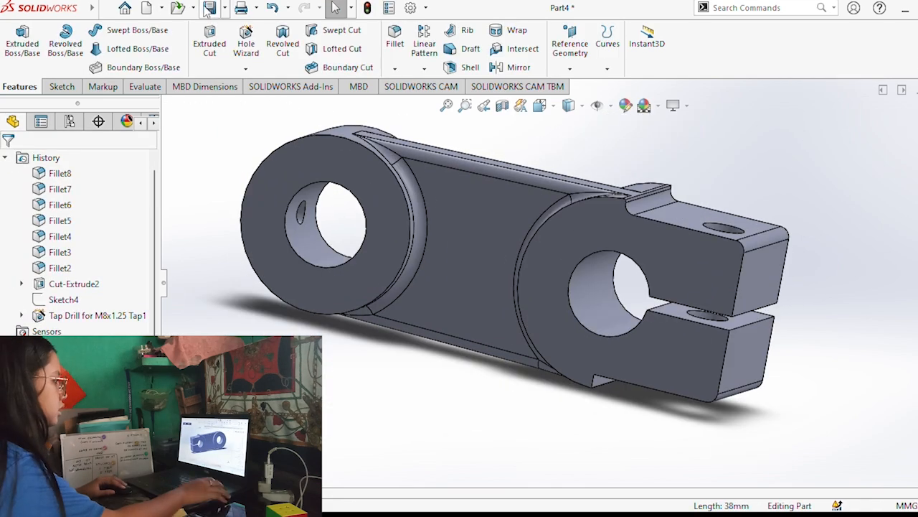
pyautogui.click(209, 7)
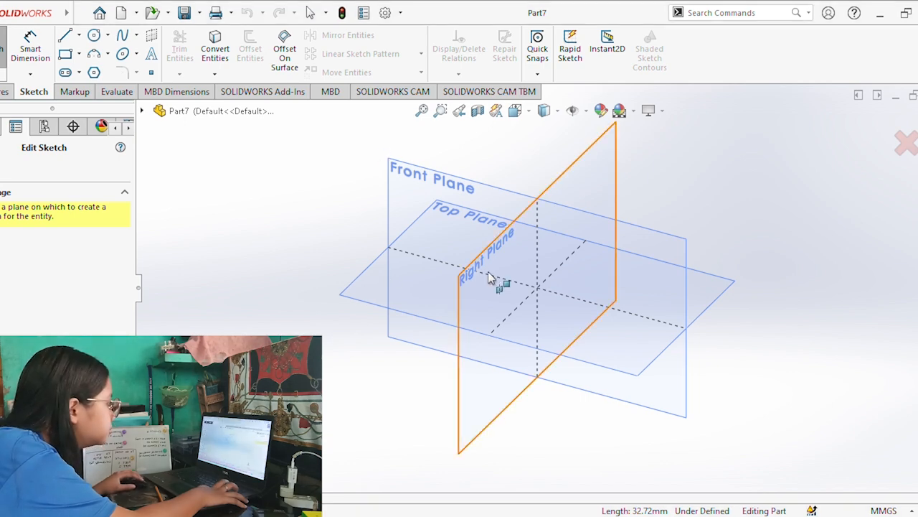
# On the Front Plane, sketch a horizontal centerline about 102 mm long ending at the origin and a rectangle about 65 mm wide above it.
pyautogui.click(429, 175)
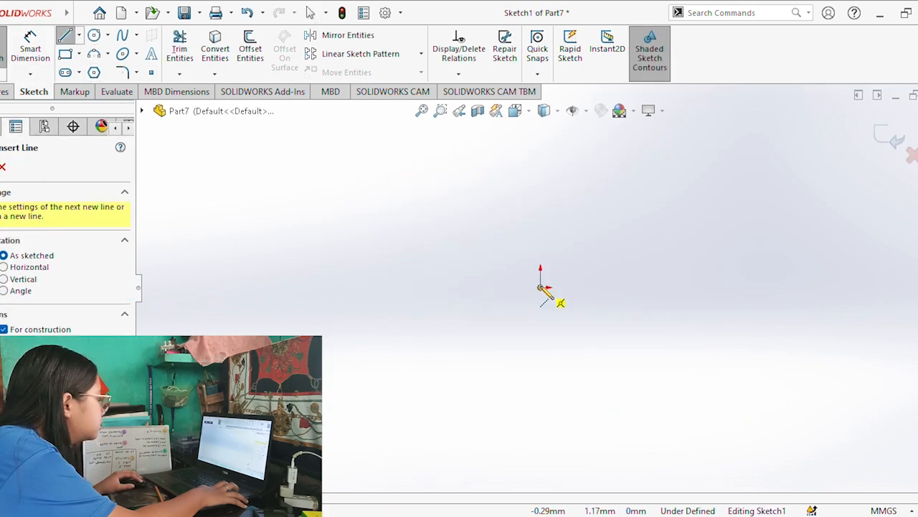
pyautogui.click(292, 288)
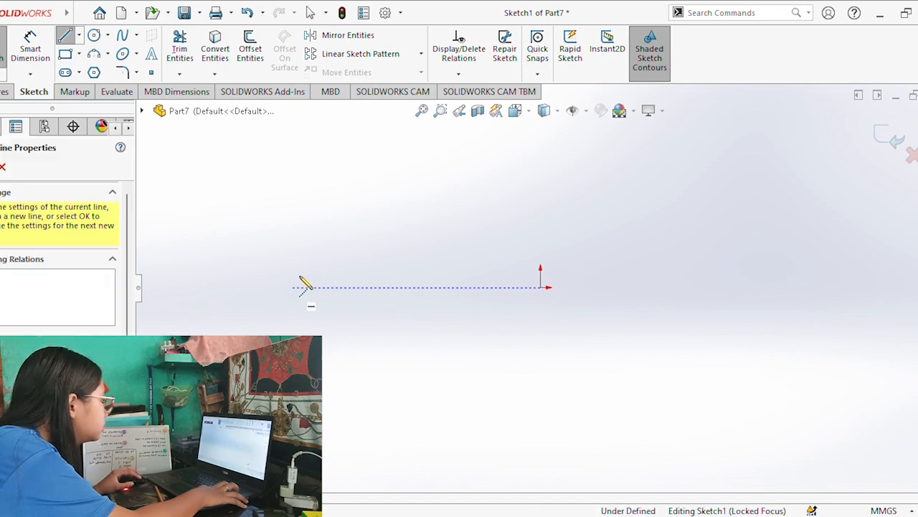
pyautogui.click(541, 287)
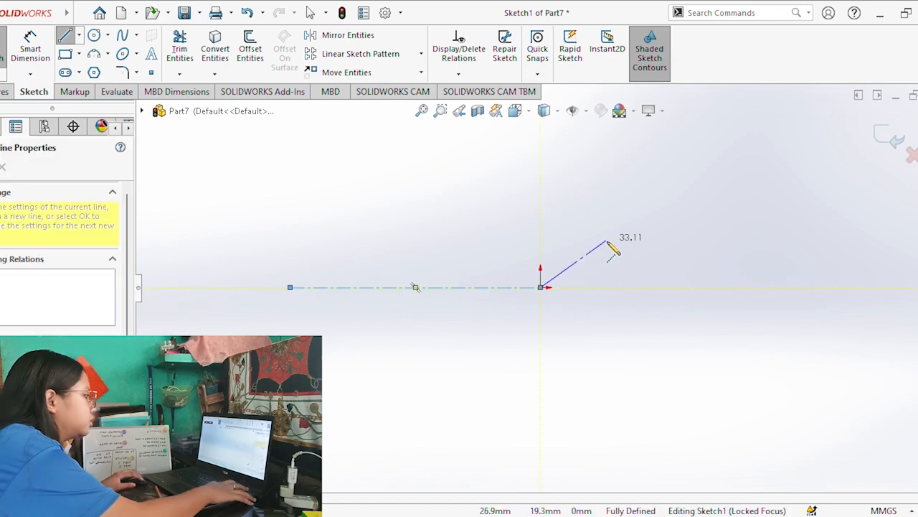
pyautogui.press('Escape')
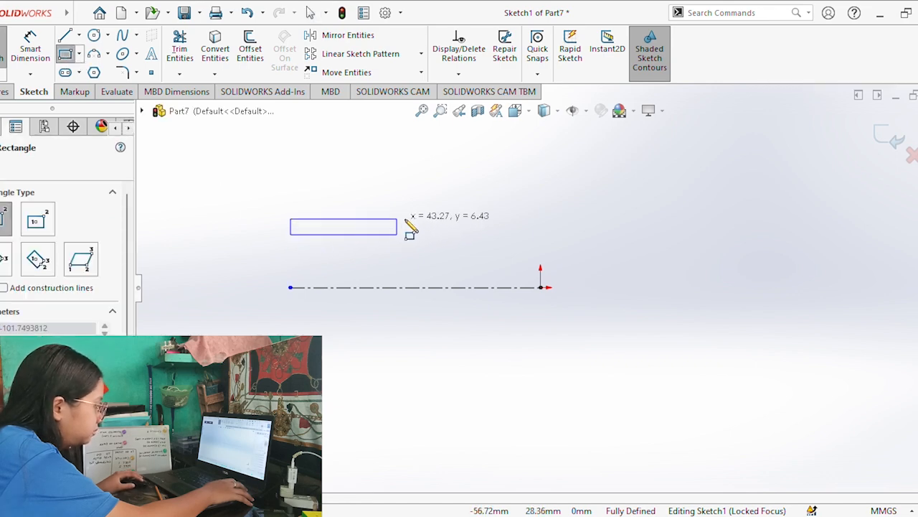
pyautogui.click(449, 201)
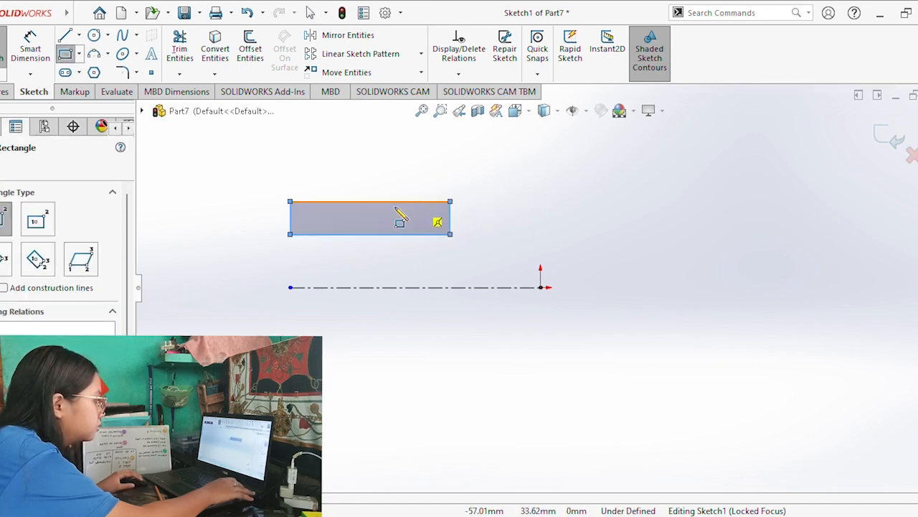
# Dimension the rectangle 31 mm wide and 9 mm high.
pyautogui.click(34, 46)
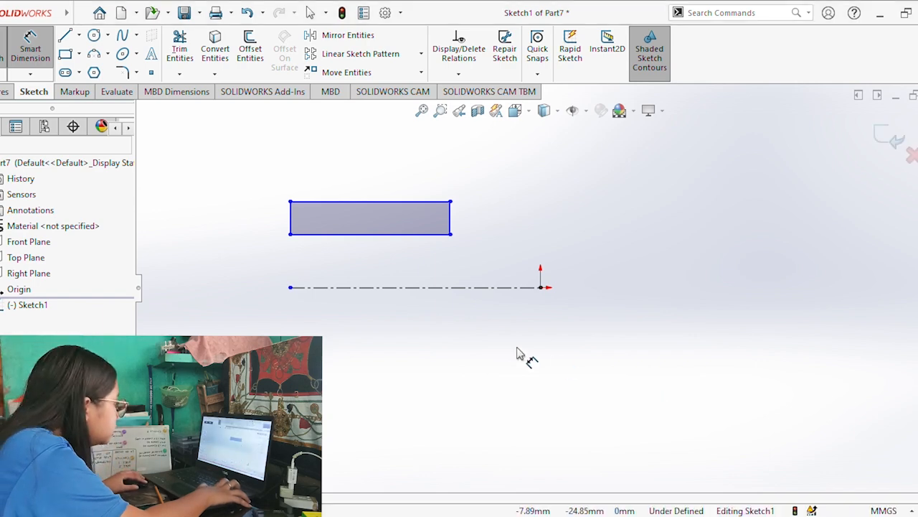
pyautogui.click(410, 243)
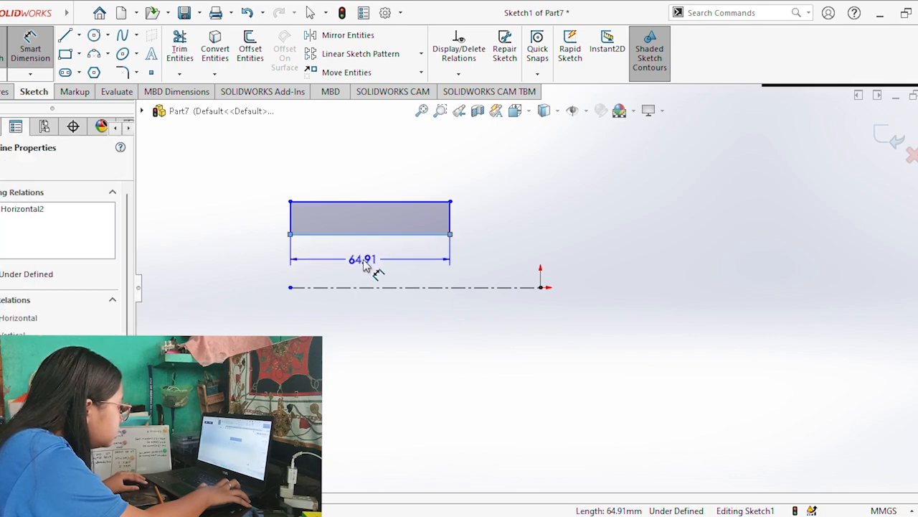
pyautogui.click(365, 264)
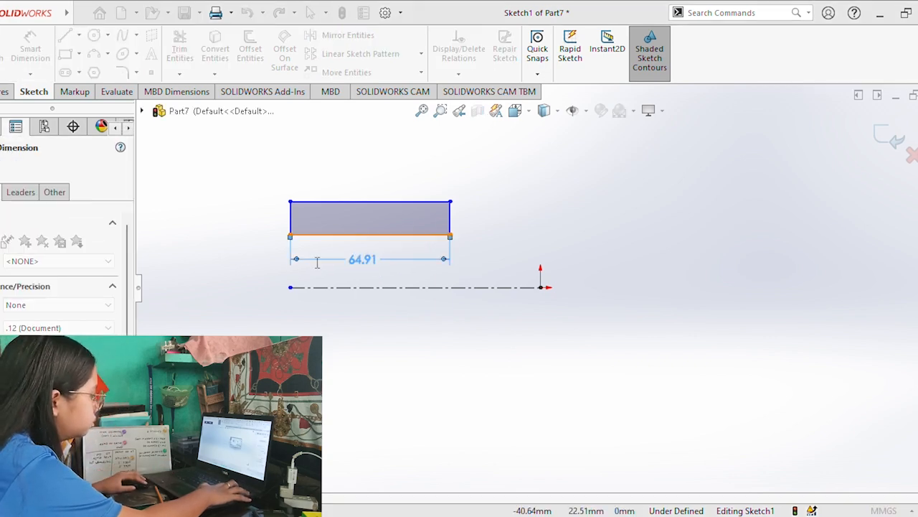
pyautogui.write('31')
pyautogui.press('Return')
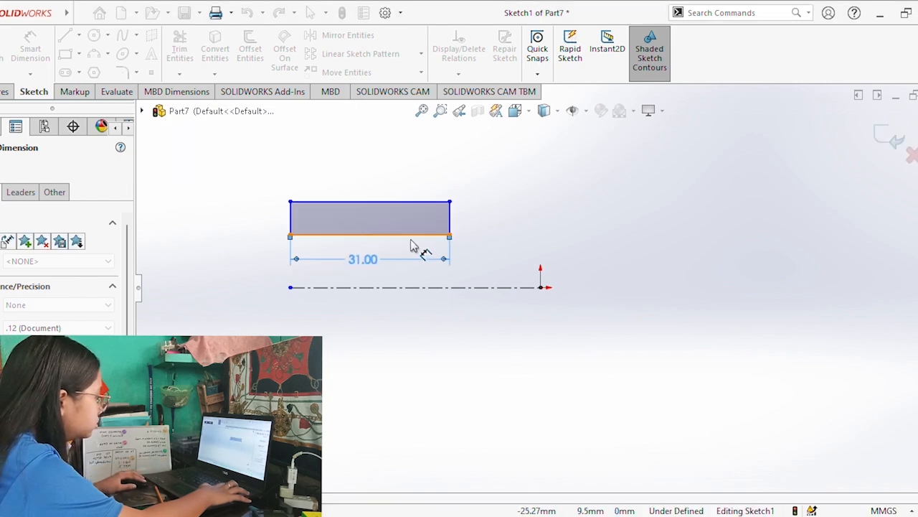
pyautogui.click(450, 224)
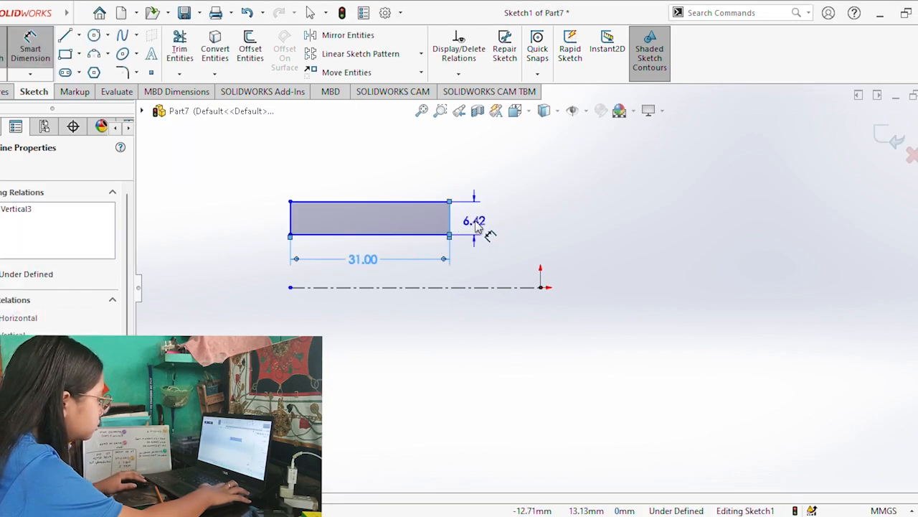
pyautogui.click(482, 226)
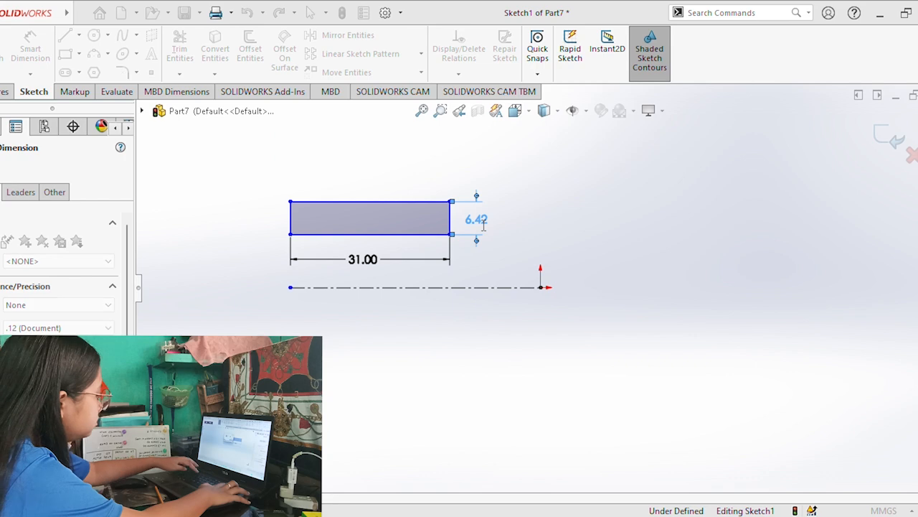
pyautogui.write('9')
pyautogui.press('Return')
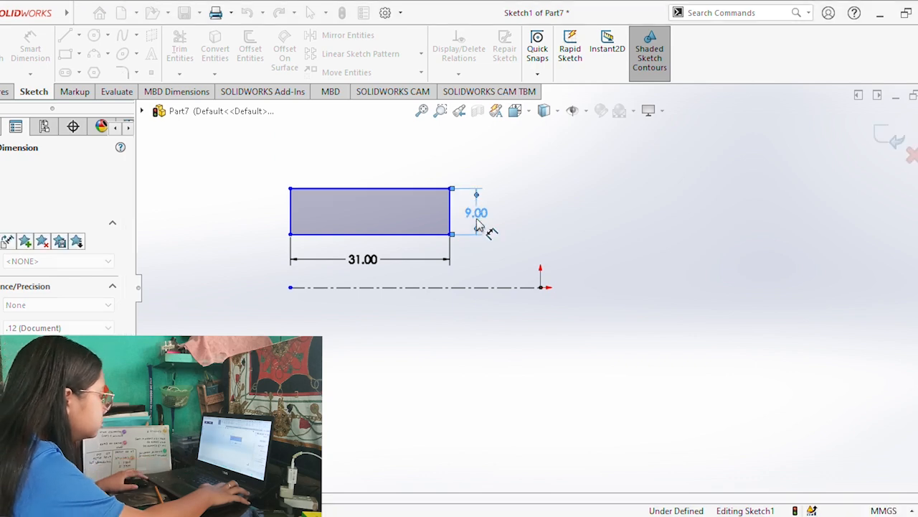
pyautogui.click(230, 249)
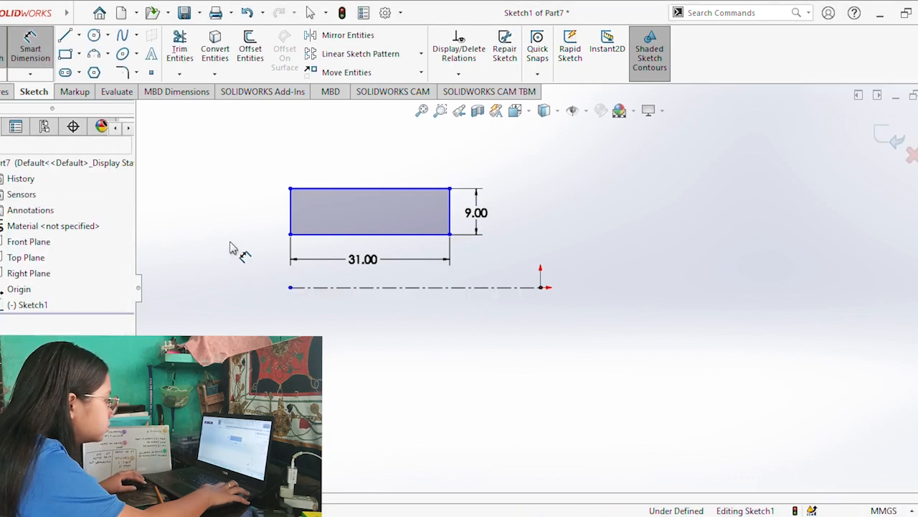
# Set the distance between the horizontal centerline and the rectangle's lower edge to 15 mm.
pyautogui.click(32, 42)
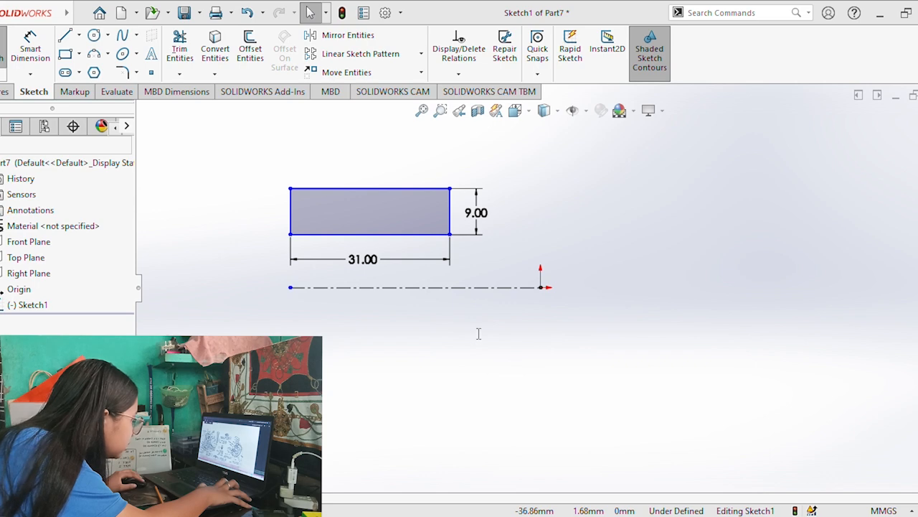
pyautogui.click(412, 288)
pyautogui.click(30, 44)
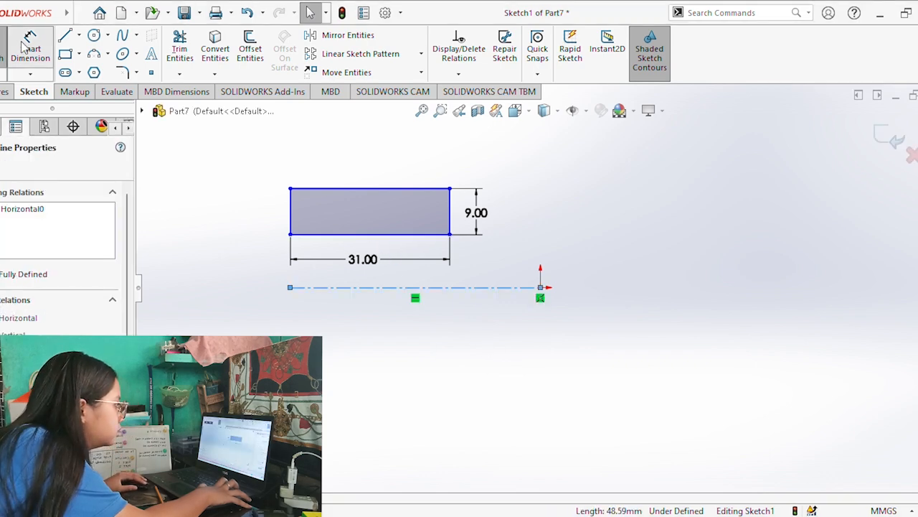
pyautogui.click(326, 235)
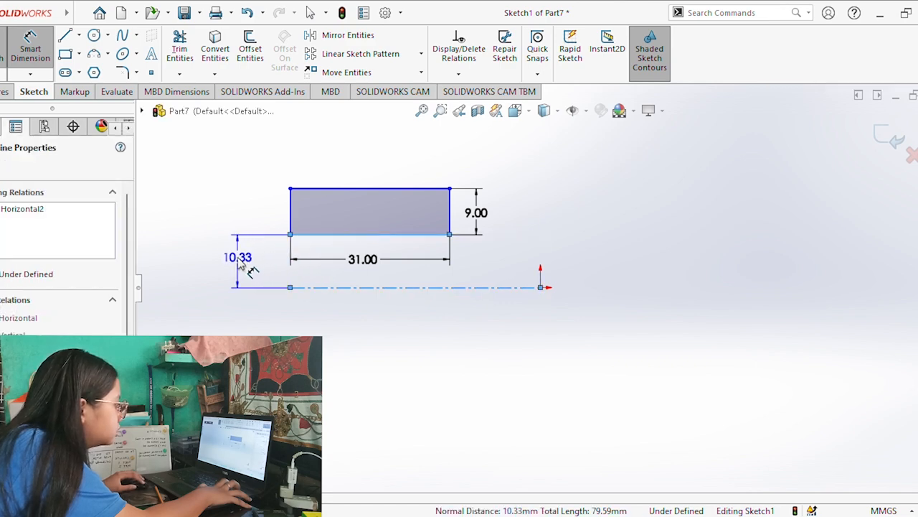
pyautogui.click(240, 264)
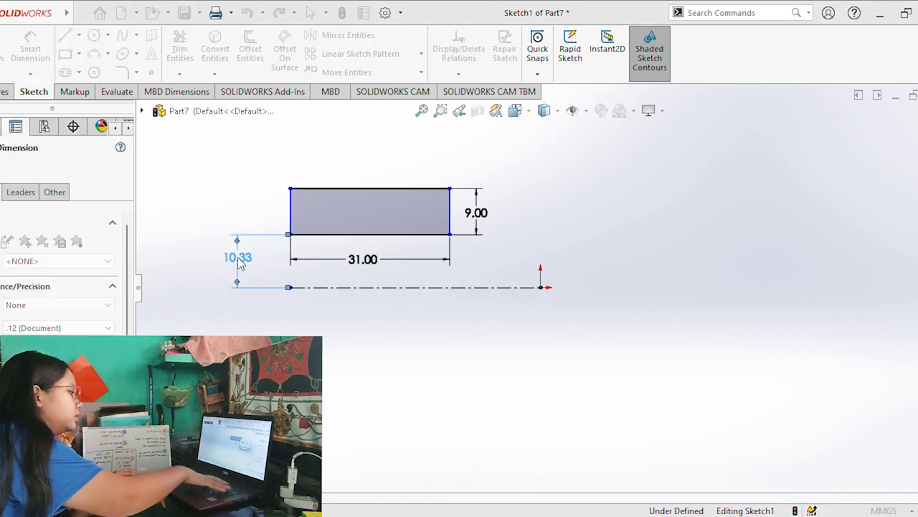
pyautogui.write('15')
pyautogui.press('Return')
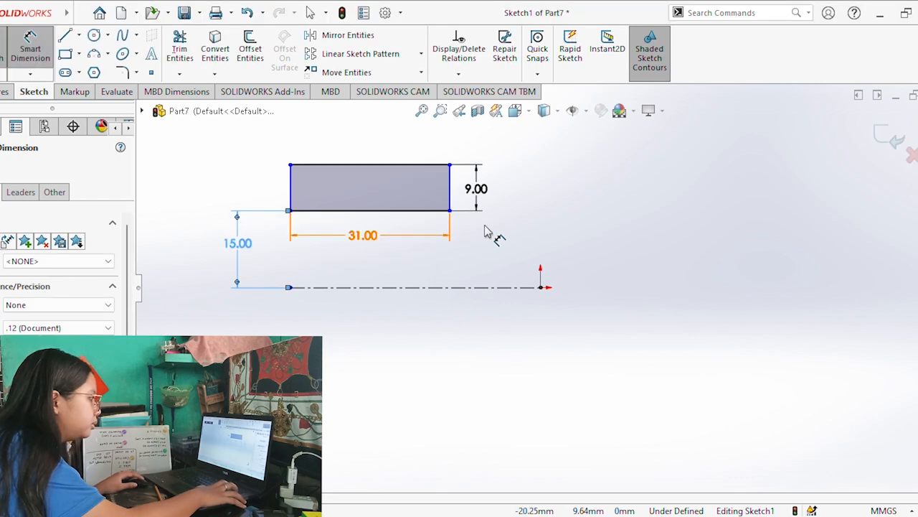
# Sketch a vertical construction line up from the rectangle's upper left corner, continued by a horizontal one reaching slightly past the rectangle's right edge.
pyautogui.scroll(1, 485, 226)
pyautogui.scroll(-2, 404, 176)
pyautogui.scroll(2, 406, 191)
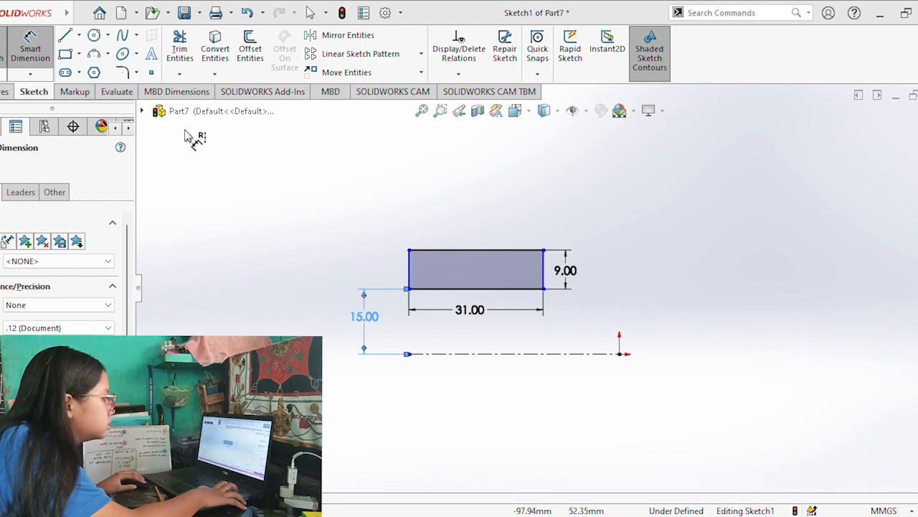
pyautogui.click(89, 38)
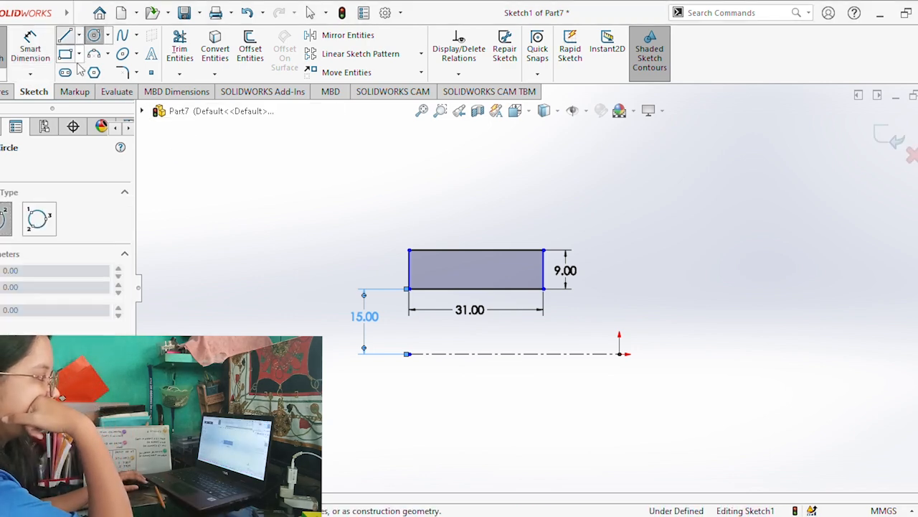
pyautogui.click(77, 65)
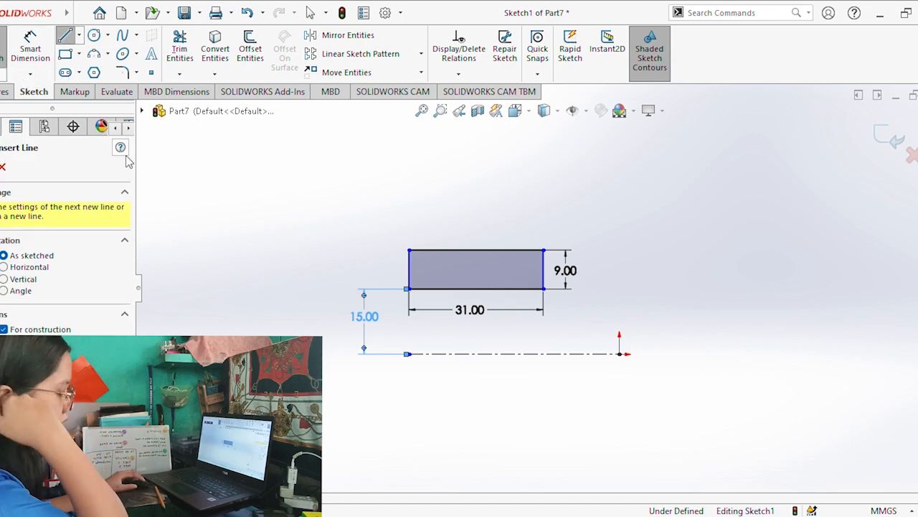
pyautogui.click(410, 269)
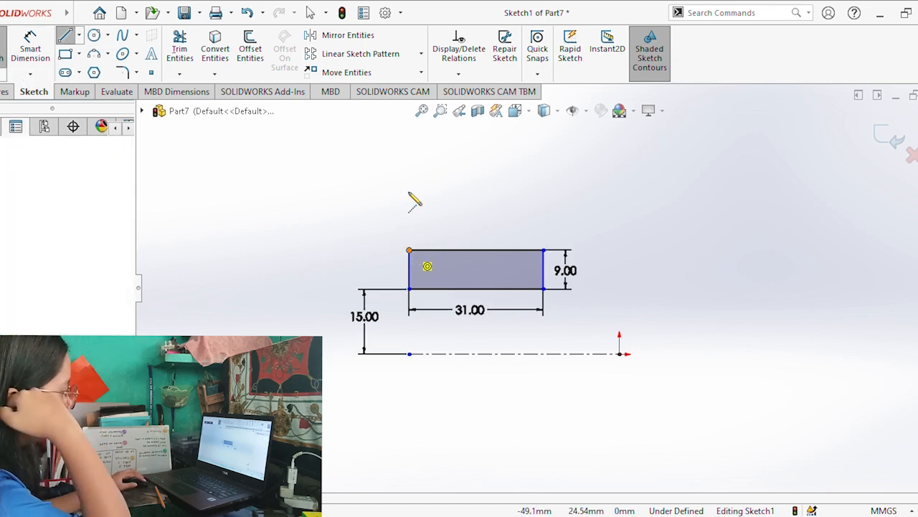
pyautogui.click(74, 39)
pyautogui.click(409, 248)
pyautogui.click(70, 38)
pyautogui.click(408, 248)
pyautogui.click(409, 191)
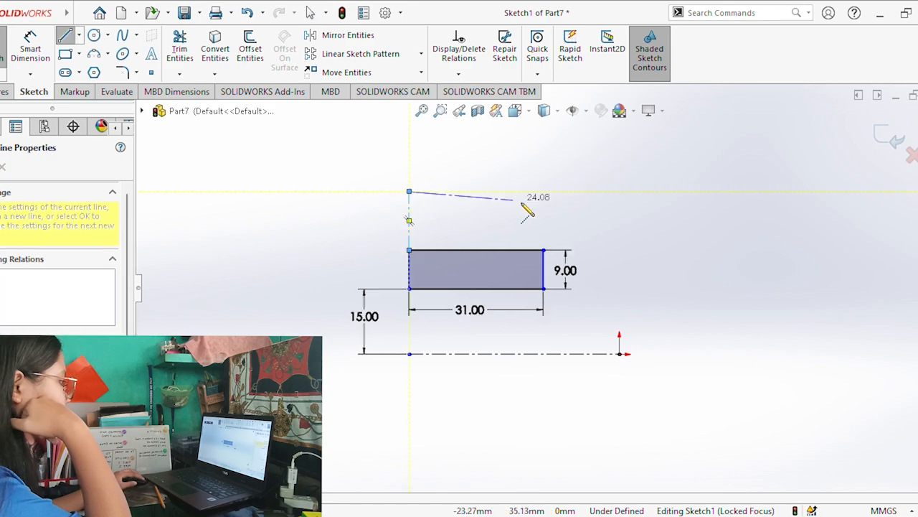
pyautogui.click(560, 191)
pyautogui.press('Escape')
pyautogui.press('Escape')
# Set the length of the vertical construction line above the rectangle to 8 mm.
pyautogui.scroll(-1, 503, 188)
pyautogui.click(31, 46)
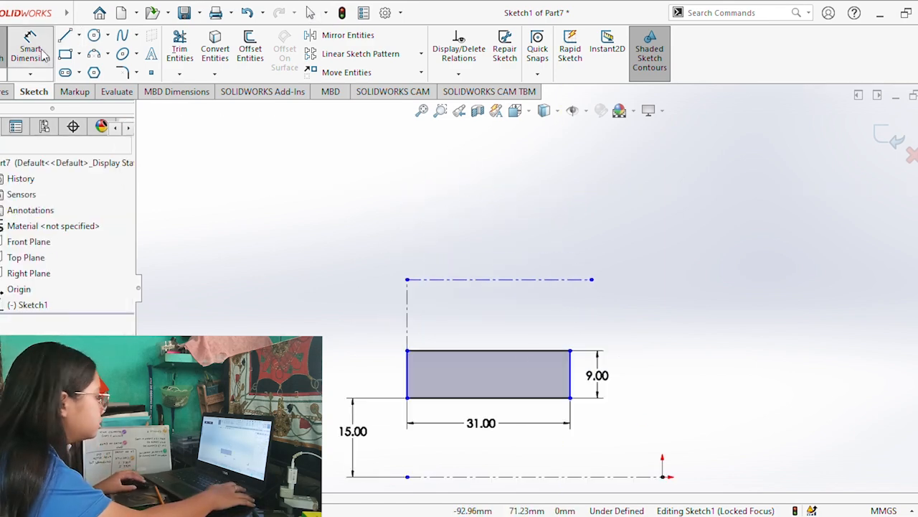
pyautogui.click(407, 316)
pyautogui.click(310, 322)
pyautogui.write('8')
pyautogui.press('Return')
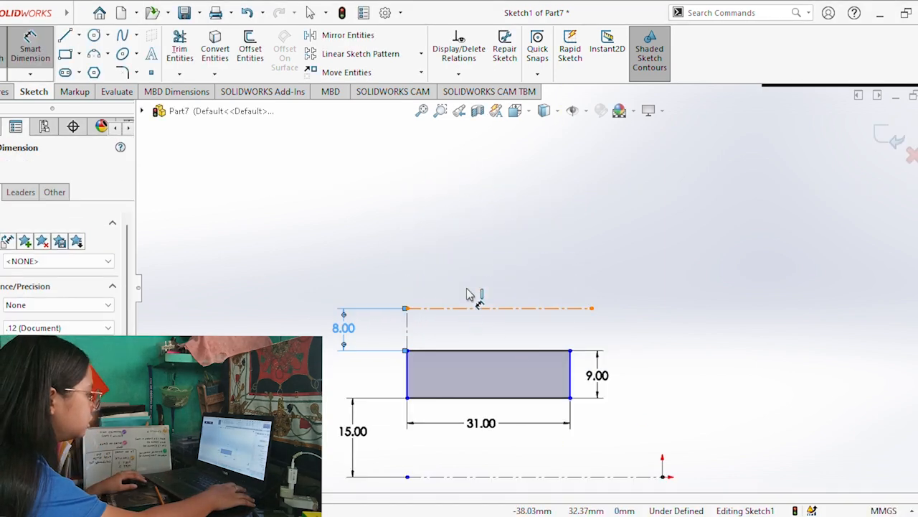
pyautogui.click(476, 306)
pyautogui.press('Escape')
pyautogui.press('Escape')
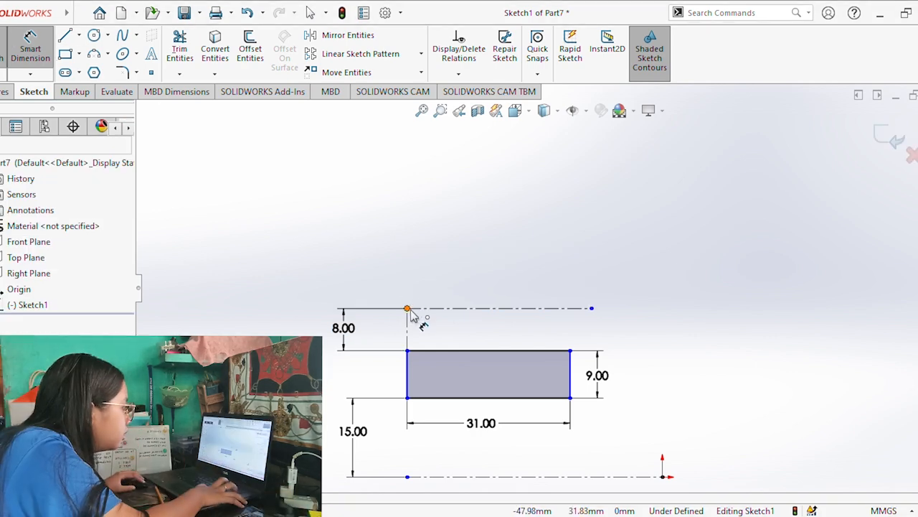
# Sketch a second vertical construction line about 14 mm up from the first one's upper end, with a horizontal construction line parallel to the one below.
pyautogui.click(66, 36)
pyautogui.click(407, 232)
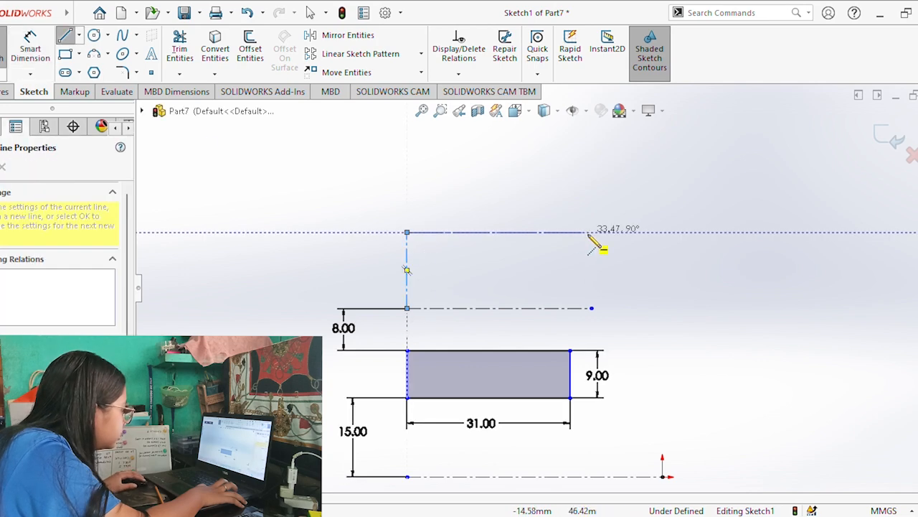
pyautogui.click(592, 232)
# Set the spacing between the two upper horizontal construction lines to 10 mm.
pyautogui.click(37, 37)
pyautogui.click(408, 272)
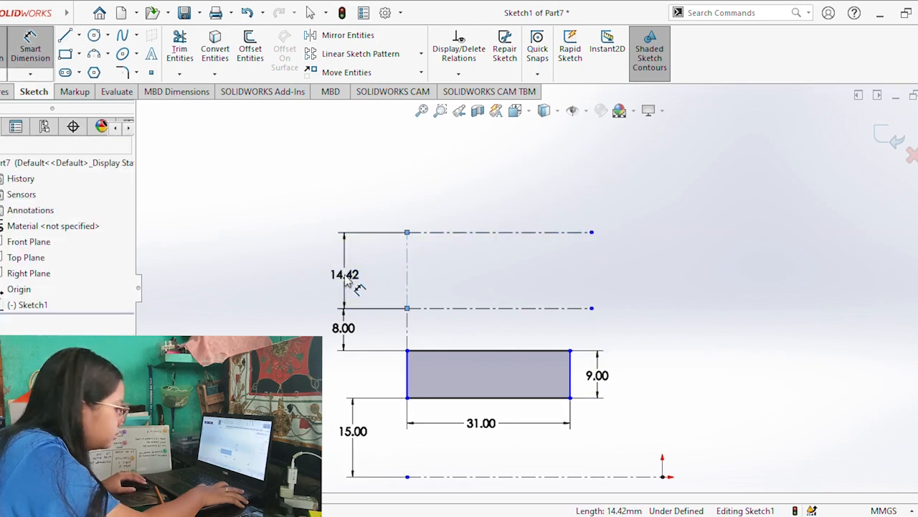
pyautogui.click(346, 279)
pyautogui.write('10')
pyautogui.press('Return')
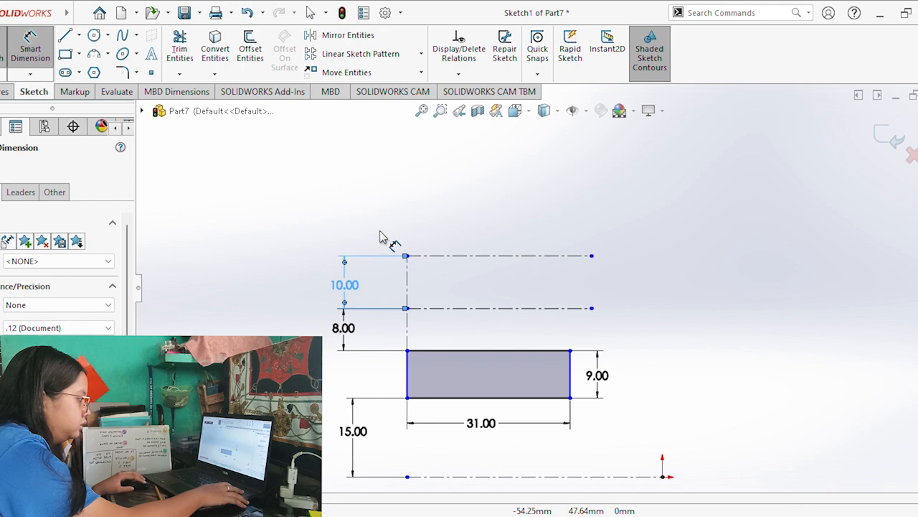
# From the left end of the uppermost construction line, sketch a solid line about 6.7 mm up and a short horizontal line to the right.
pyautogui.click(64, 35)
pyautogui.click(407, 255)
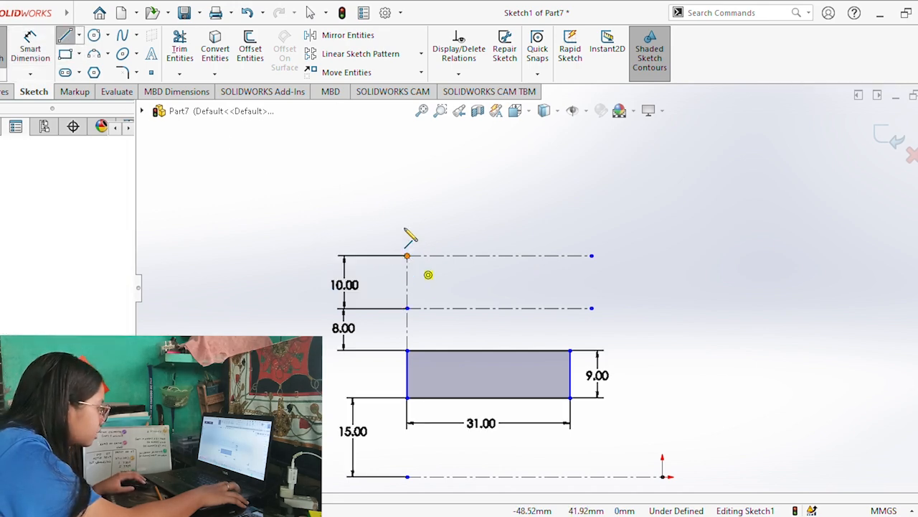
pyautogui.click(407, 221)
pyautogui.click(447, 220)
pyautogui.press('Escape')
pyautogui.press('Escape')
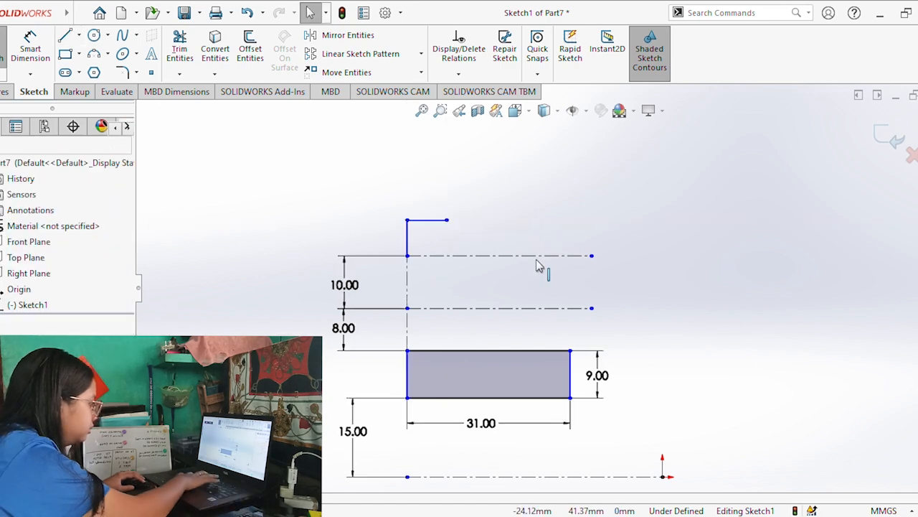
# Sketch a facing corner at the right: a vertical line up from the uppermost construction line and a horizontal line about 6.8 mm inward.
pyautogui.press('l')
pyautogui.click(530, 255)
pyautogui.click(529, 220)
pyautogui.click(494, 220)
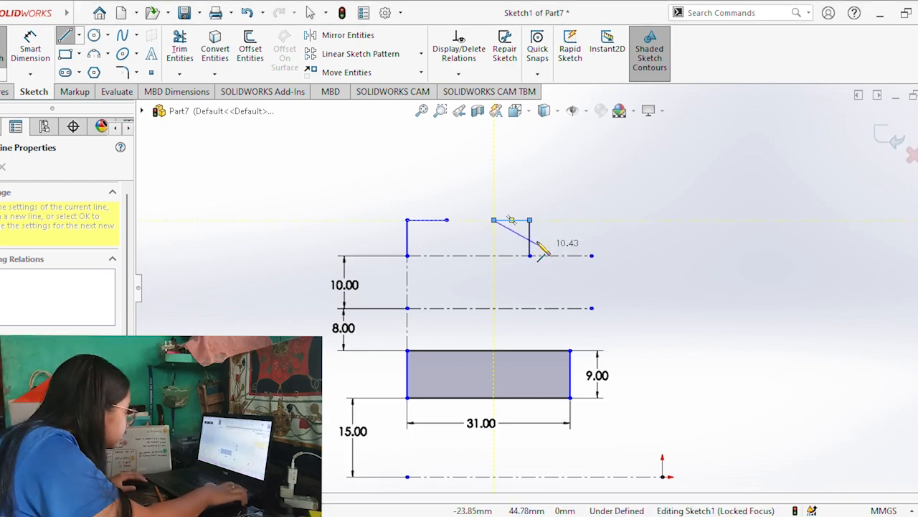
pyautogui.press('Escape')
# Dimension the left corner's vertical line to 6 mm and its horizontal line to 4 mm.
pyautogui.click(32, 51)
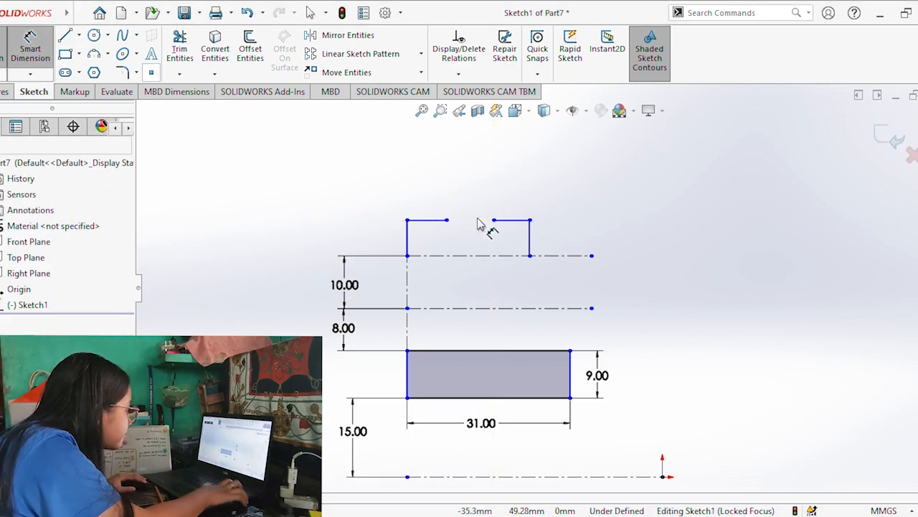
pyautogui.click(413, 236)
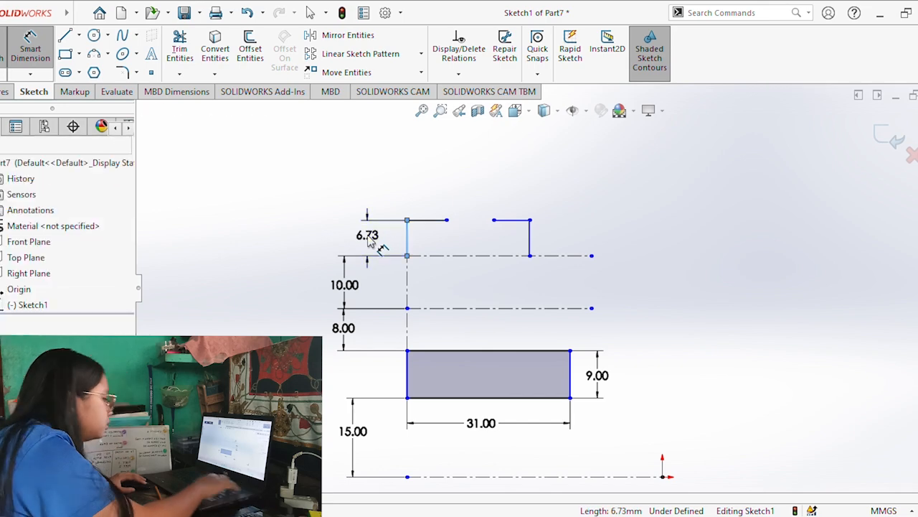
pyautogui.click(368, 237)
pyautogui.write('6')
pyautogui.press('Return')
pyautogui.click(422, 224)
pyautogui.click(427, 187)
pyautogui.write('4')
pyautogui.press('Return')
# Dimension the facing right corner with a 4 mm horizontal line and a 6 mm vertical line.
pyautogui.click(512, 220)
pyautogui.click(31, 50)
pyautogui.click(513, 220)
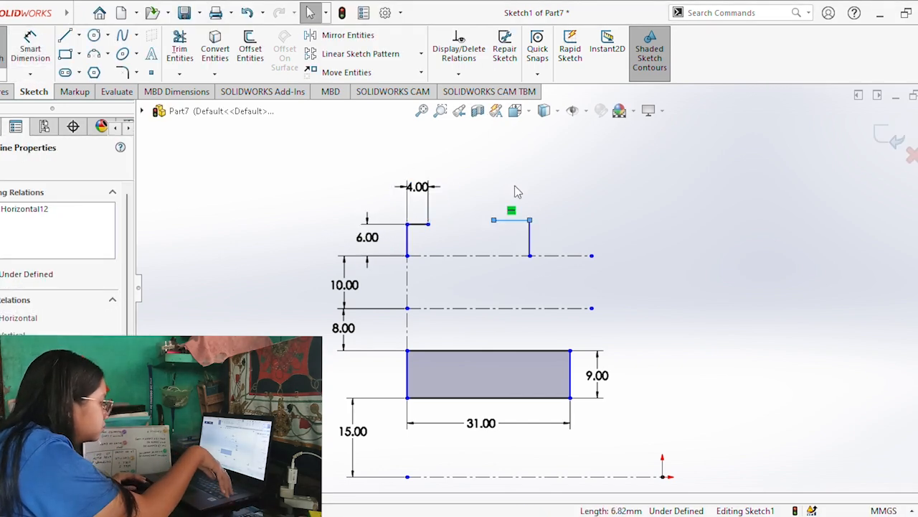
pyautogui.click(31, 51)
pyautogui.click(512, 220)
pyautogui.click(517, 187)
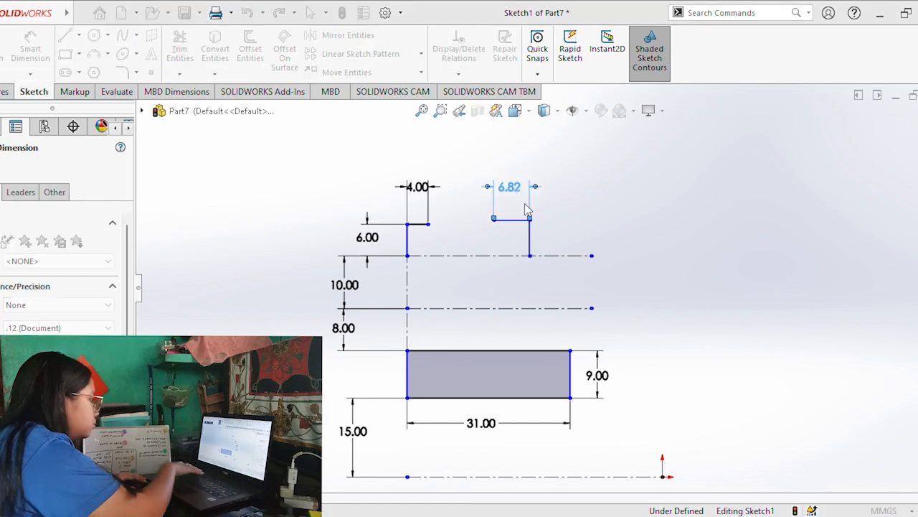
pyautogui.write('4')
pyautogui.press('Return')
pyautogui.click(531, 240)
pyautogui.click(580, 237)
pyautogui.write('6')
pyautogui.press('Return')
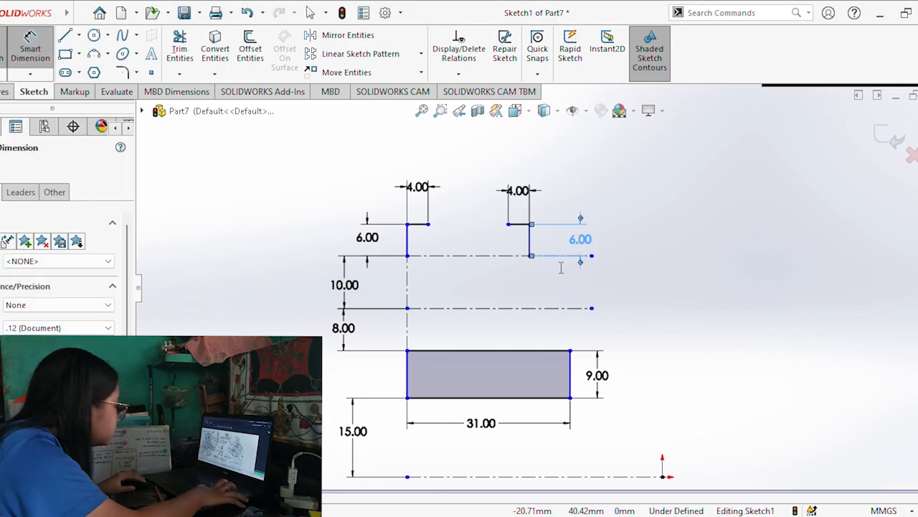
# Set the distance between the two corners' outer vertical lines to 22 mm.
pyautogui.click(31, 49)
pyautogui.click(407, 243)
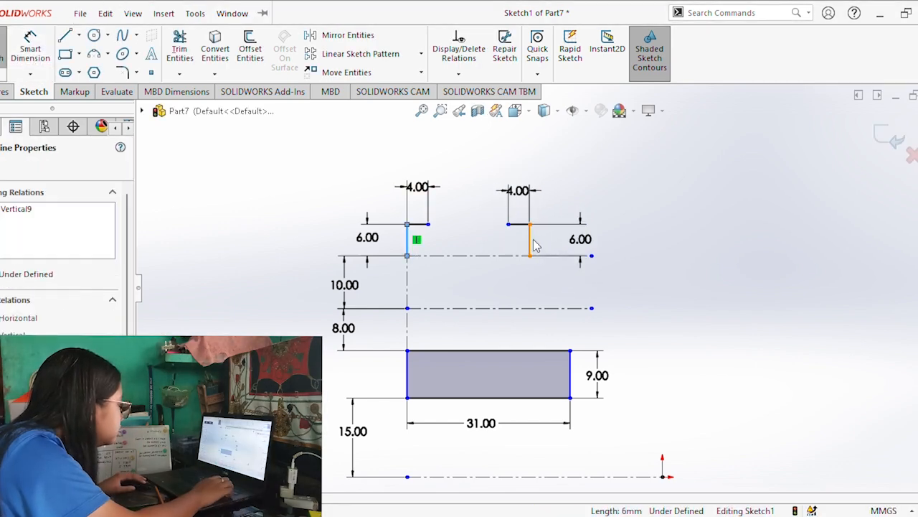
pyautogui.click(31, 46)
pyautogui.click(407, 240)
pyautogui.click(529, 240)
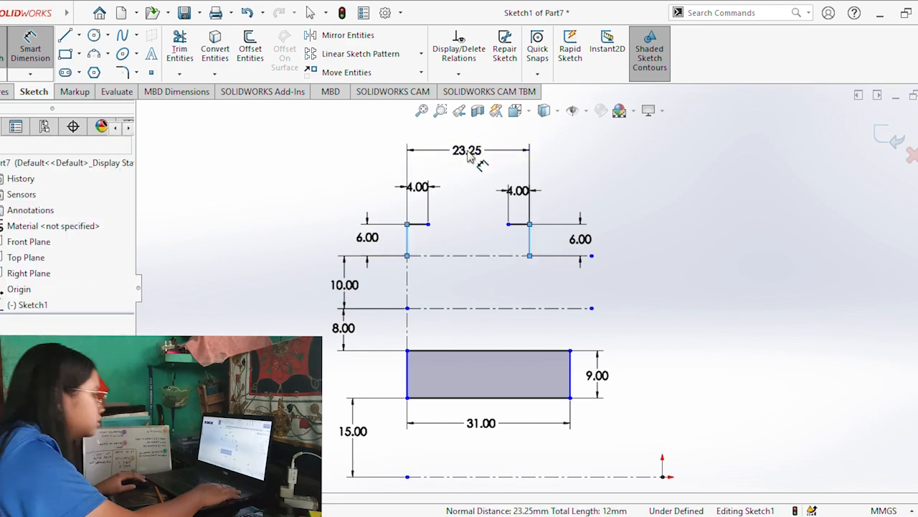
pyautogui.click(474, 156)
pyautogui.write('22')
pyautogui.press('Return')
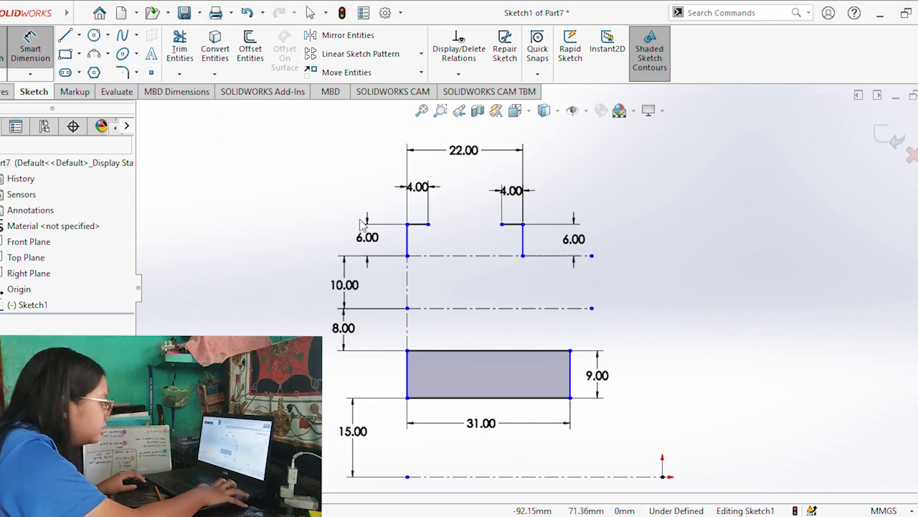
# Sketch an inward-slanting line about 19 mm long from the left vertical line's lower end to the rectangle's upper edge.
pyautogui.press('l')
pyautogui.click(407, 255)
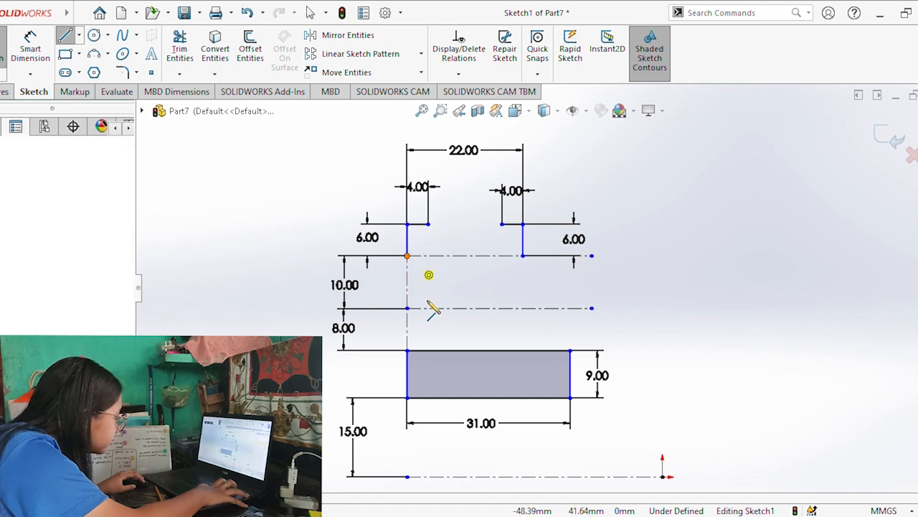
pyautogui.click(437, 350)
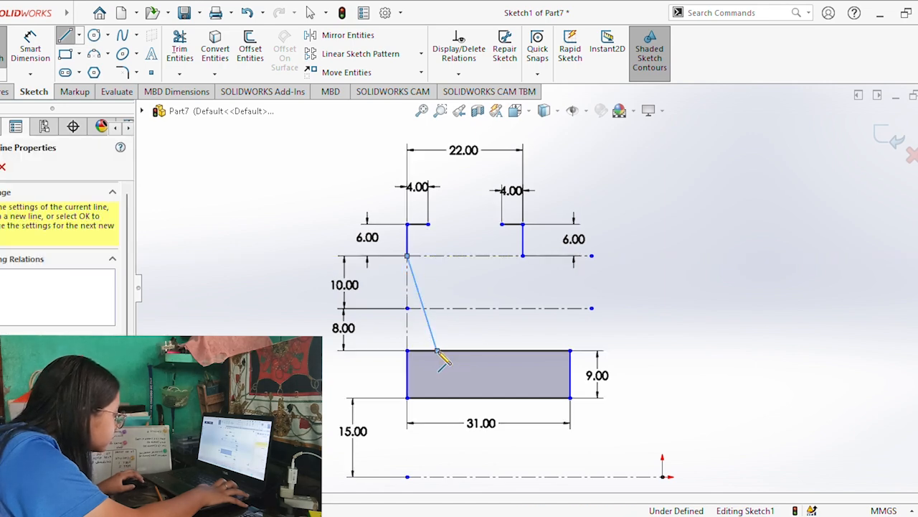
pyautogui.press('Escape')
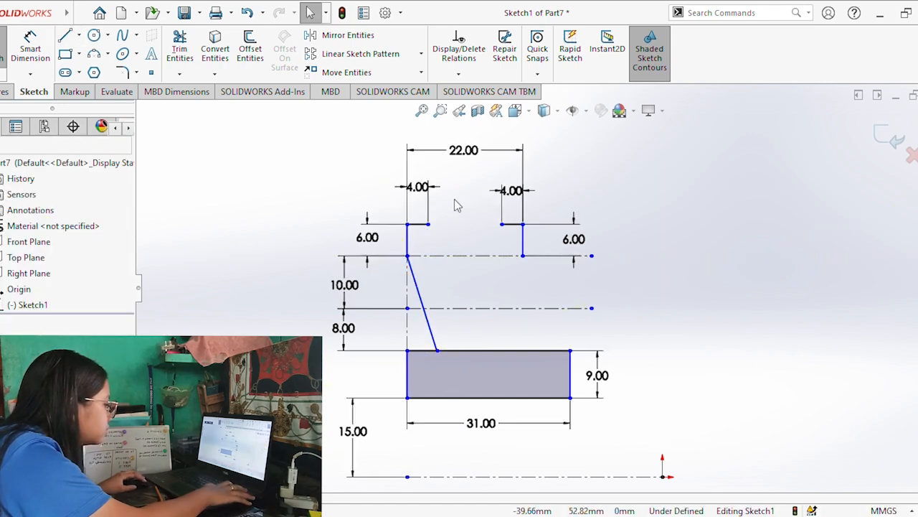
# Try a slanted line from the right vertical line's lower end to the rectangle's upper edge, and undo it.
pyautogui.press('l')
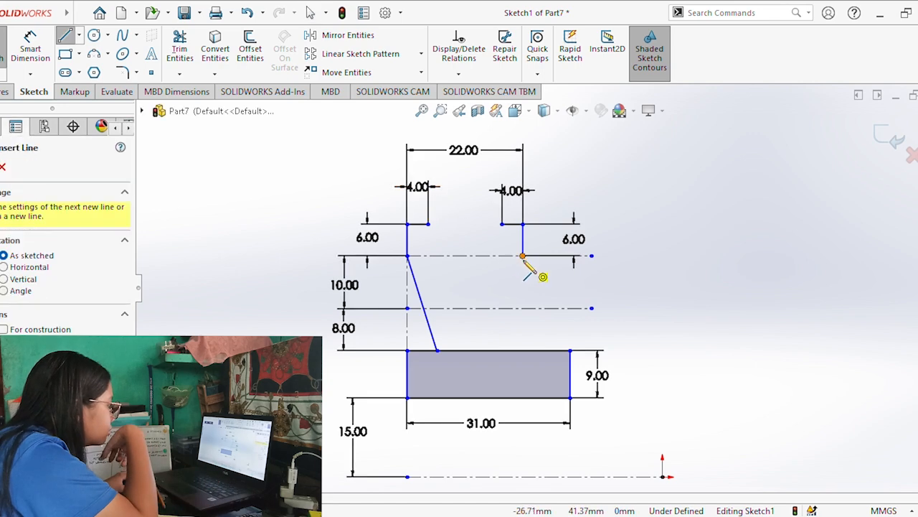
pyautogui.click(523, 256)
pyautogui.click(493, 350)
pyautogui.press('Escape')
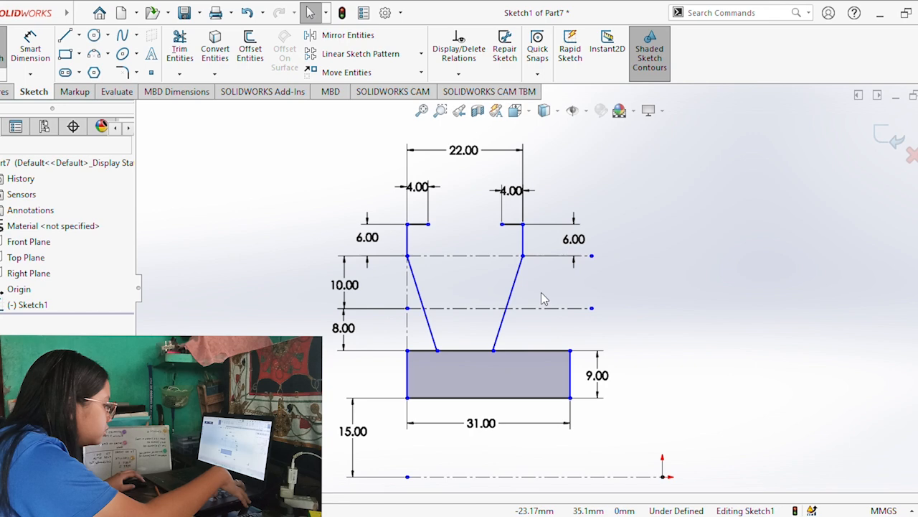
pyautogui.hotkey('ctrl', 'z')
# Sketch an inward-slanting line about 18.8 mm long from the right vertical line's lower end to the rectangle's upper edge.
pyautogui.press('l')
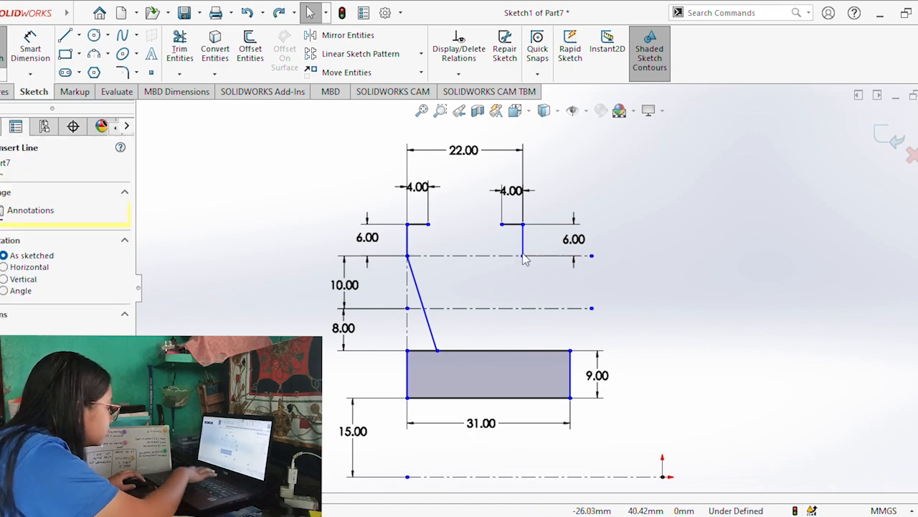
pyautogui.click(522, 255)
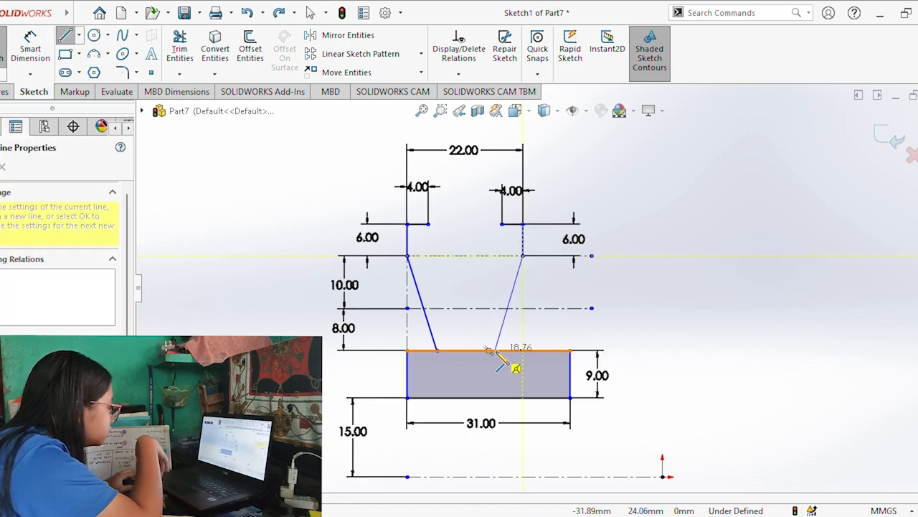
pyautogui.click(495, 350)
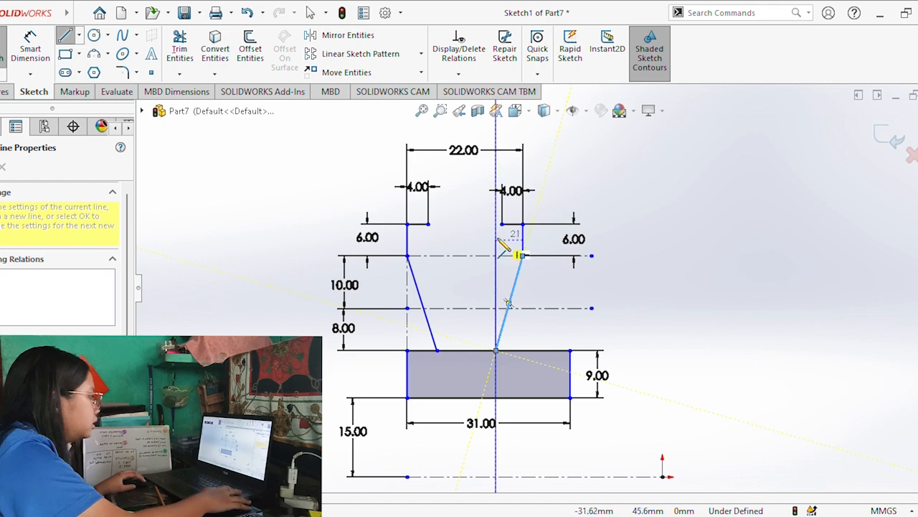
pyautogui.press('Escape')
# Connect the inner ends of the two 4 mm lines with a V-groove whose short flat bottom lies on the lower construction line.
pyautogui.press('l')
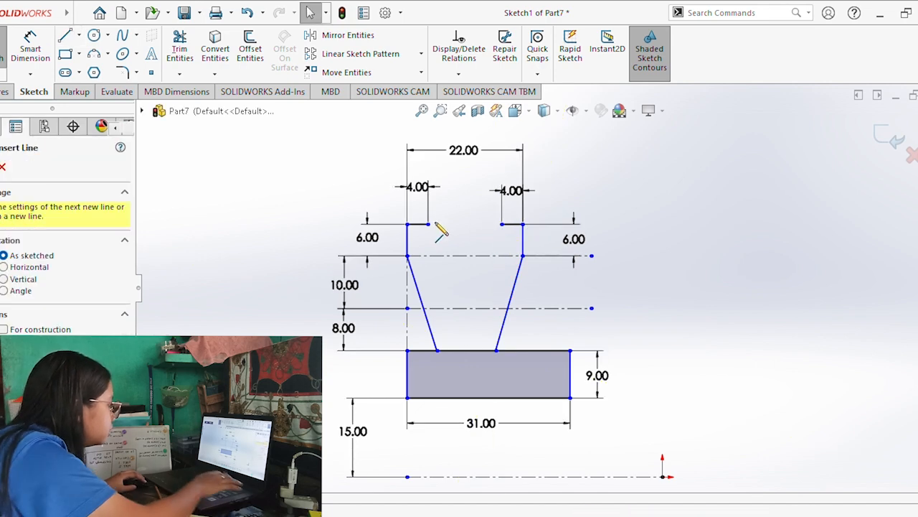
pyautogui.click(428, 224)
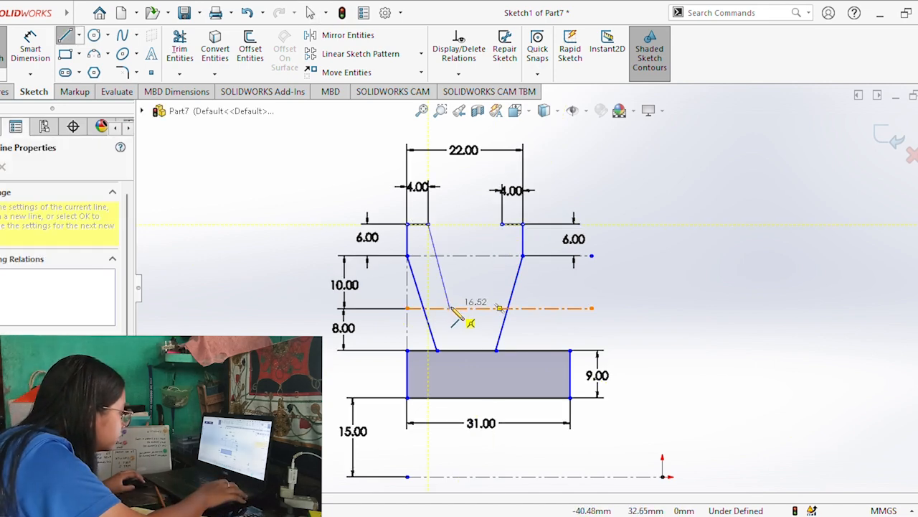
pyautogui.click(450, 308)
pyautogui.click(476, 308)
pyautogui.click(501, 224)
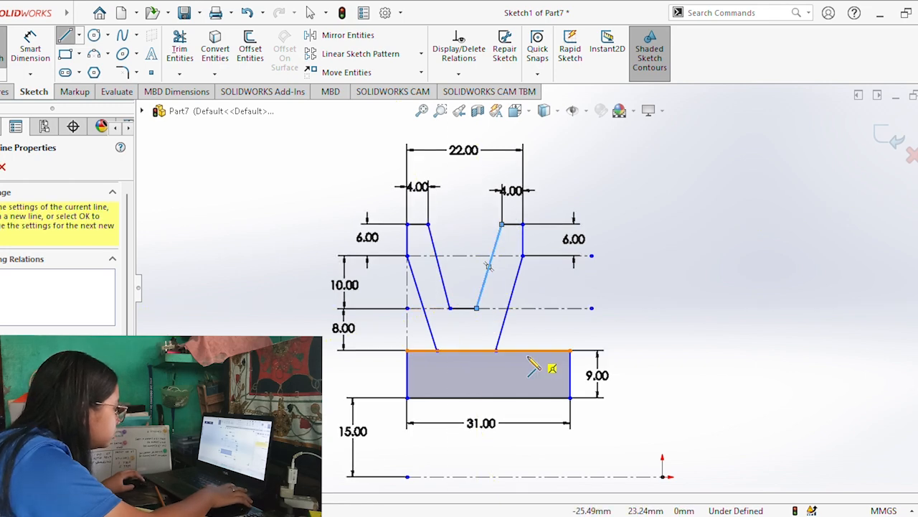
pyautogui.click(30, 44)
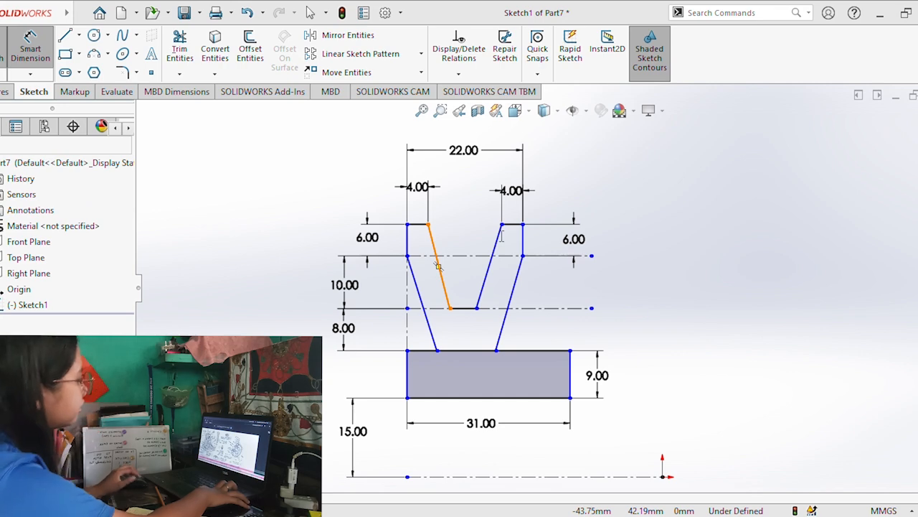
pyautogui.click(481, 299)
pyautogui.click(442, 280)
pyautogui.click(470, 286)
pyautogui.press('Escape')
pyautogui.press('Escape')
# Set the angle between the left outer slanted line and the rectangle's upper edge to 75°.
pyautogui.click(428, 350)
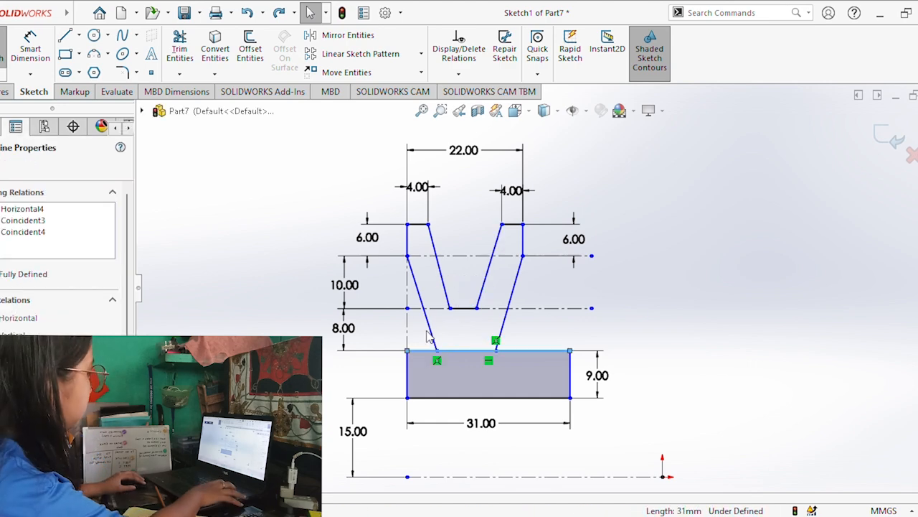
pyautogui.click(30, 48)
pyautogui.click(447, 351)
pyautogui.click(435, 343)
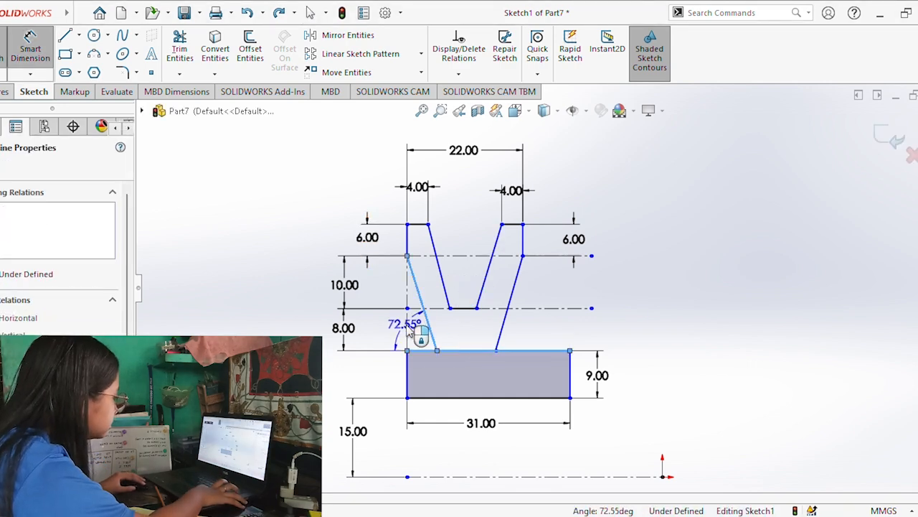
pyautogui.click(410, 326)
pyautogui.write('75')
pyautogui.press('Return')
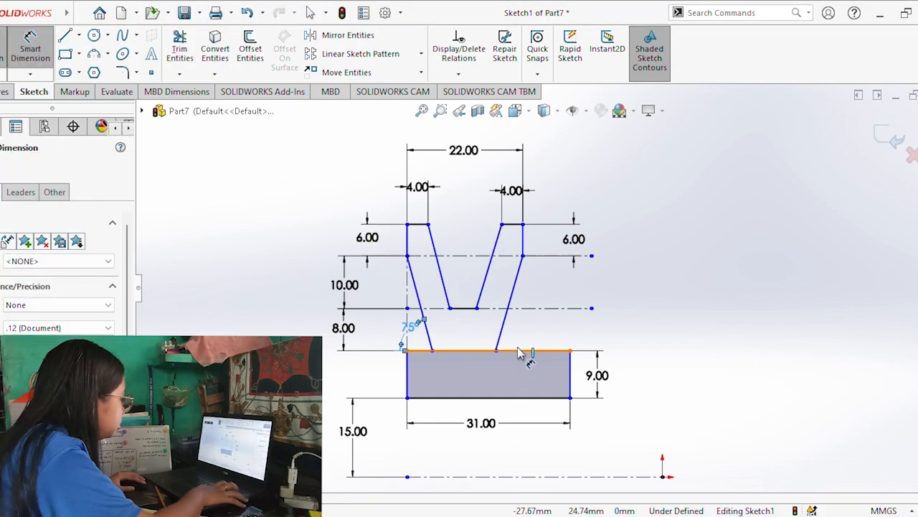
# Set the angle between the right outer slanted line and the rectangle's upper edge to 75°.
pyautogui.click(520, 352)
pyautogui.click(506, 318)
pyautogui.click(528, 337)
pyautogui.write('75')
pyautogui.press('Return')
# Set the included angle between the groove's two inner slanted lines to 30°.
pyautogui.click(446, 292)
pyautogui.click(480, 295)
pyautogui.click(468, 289)
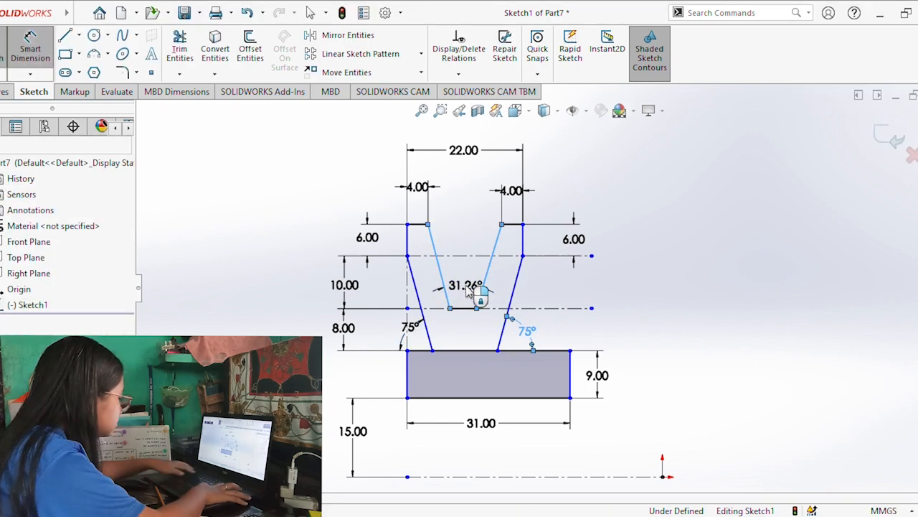
pyautogui.write('30')
pyautogui.press('Return')
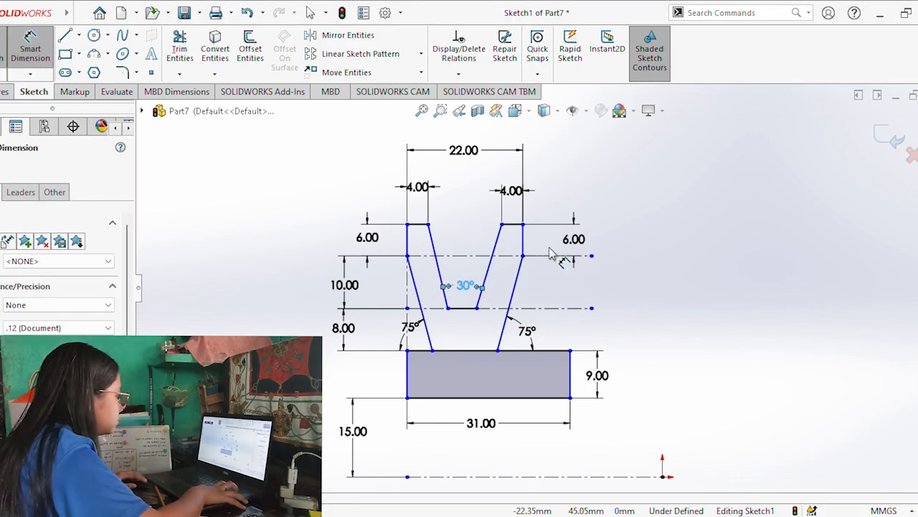
# Trim the part of the rectangle's upper edge between the two outer slanted lines to merge the profile into one region.
pyautogui.moveTo(691, 343); pyautogui.dragTo(670, 352, button='middle')
pyautogui.click(176, 72)
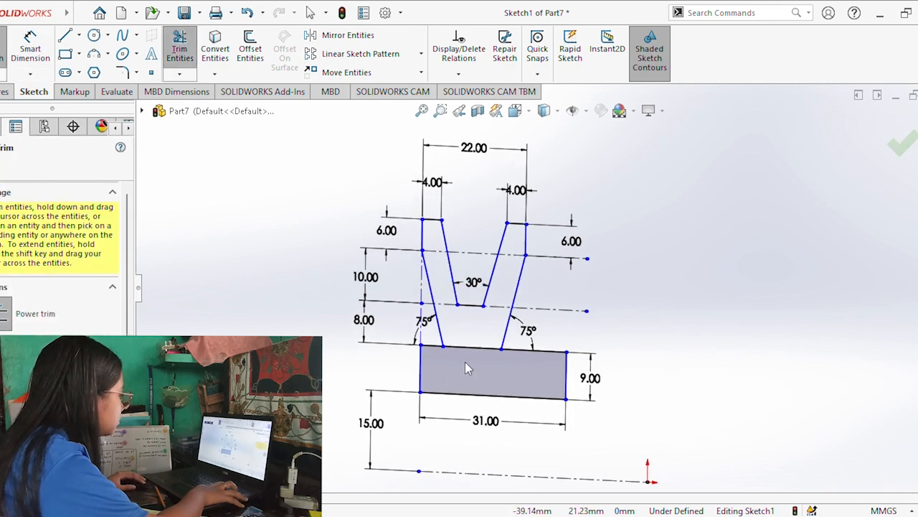
pyautogui.moveTo(465, 361)
pyautogui.mouseDown()
pyautogui.moveTo(469, 344)
pyautogui.moveTo(482, 343)
pyautogui.mouseUp()
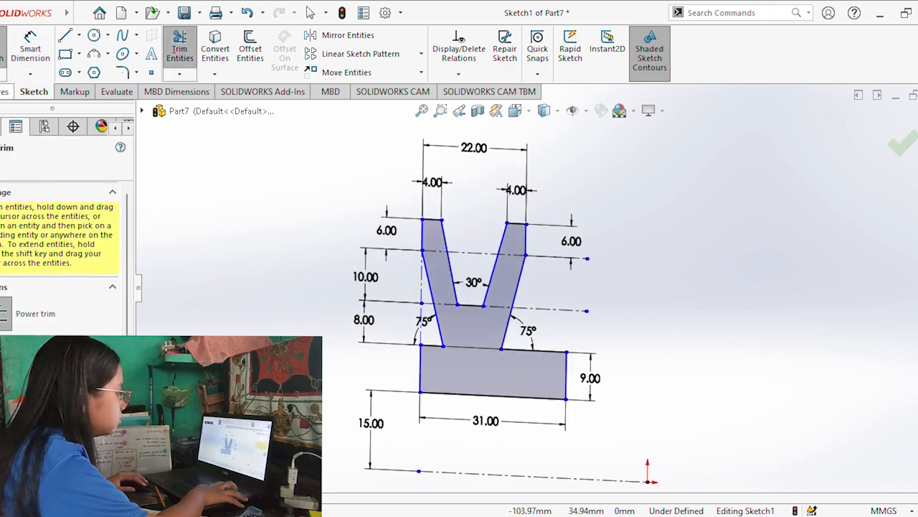
# Revolve the profile 360° about the horizontal centerline through the origin and inspect the resulting solid.
pyautogui.click(4, 92)
pyautogui.click(40, 49)
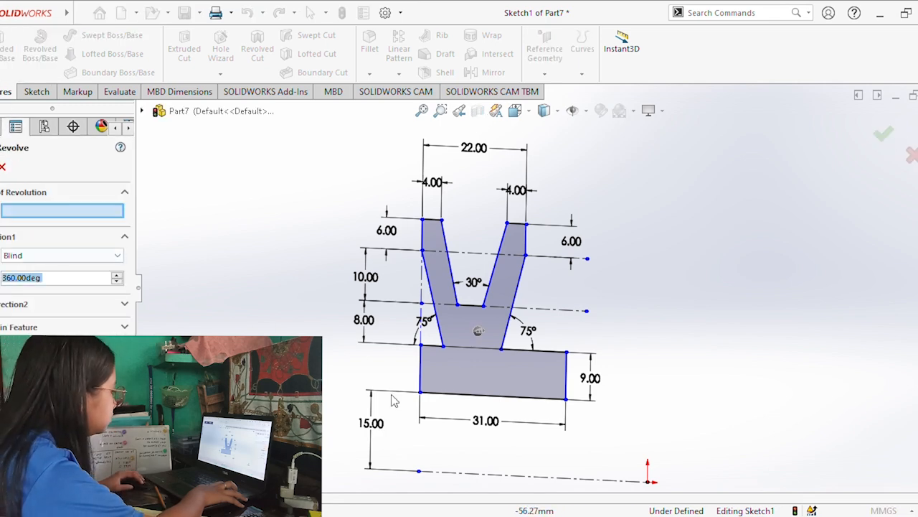
pyautogui.click(441, 475)
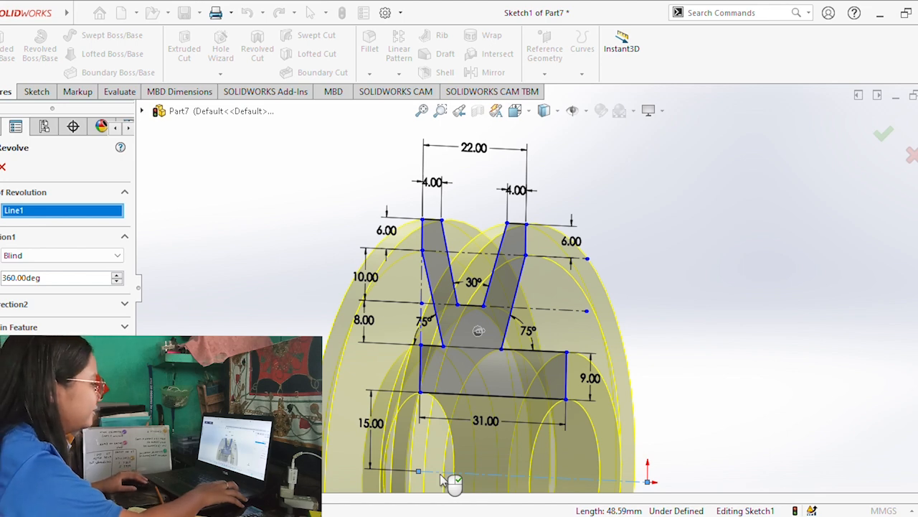
pyautogui.press('Return')
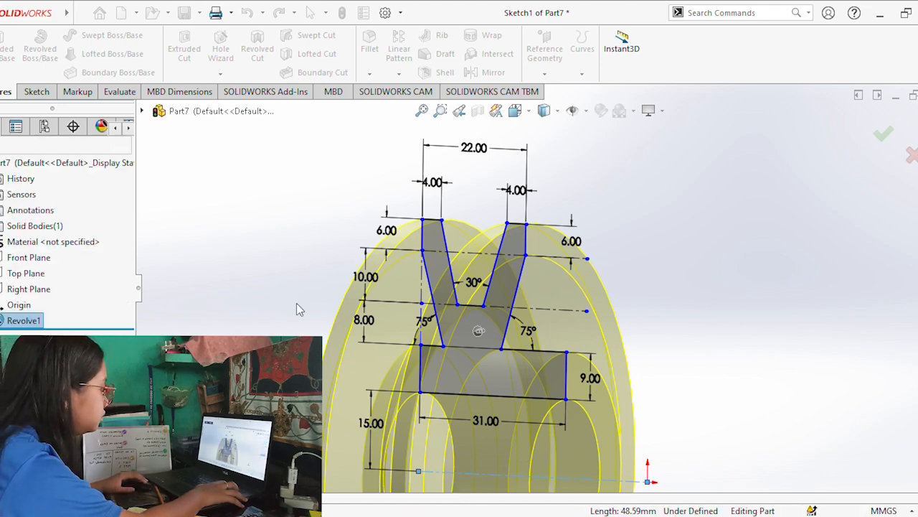
pyautogui.moveTo(305, 321); pyautogui.dragTo(294, 309, button='middle')
pyautogui.scroll(-2, 294, 310)
pyautogui.scroll(5, 294, 309)
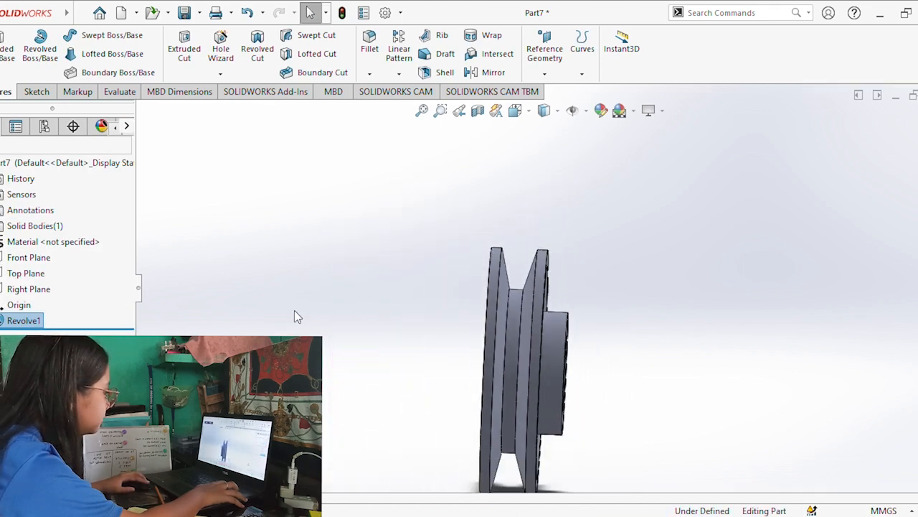
pyautogui.moveTo(578, 411); pyautogui.dragTo(577, 444, button='middle')
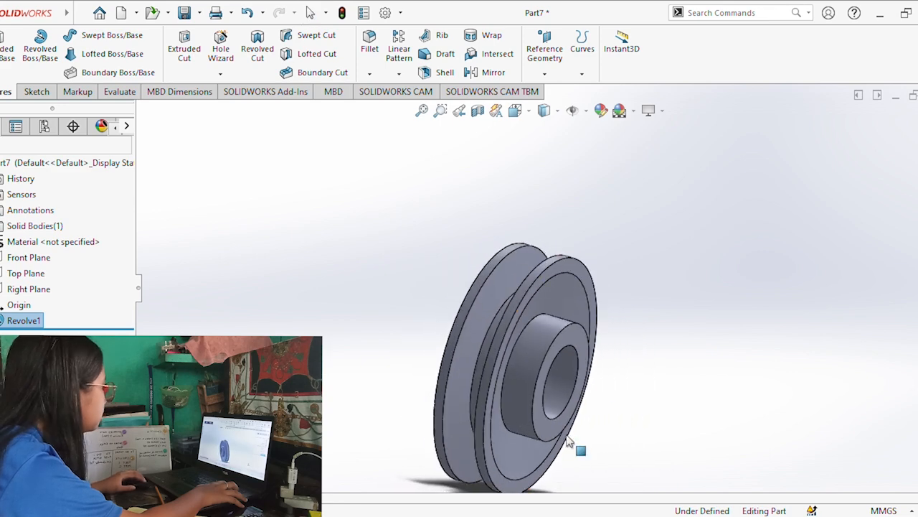
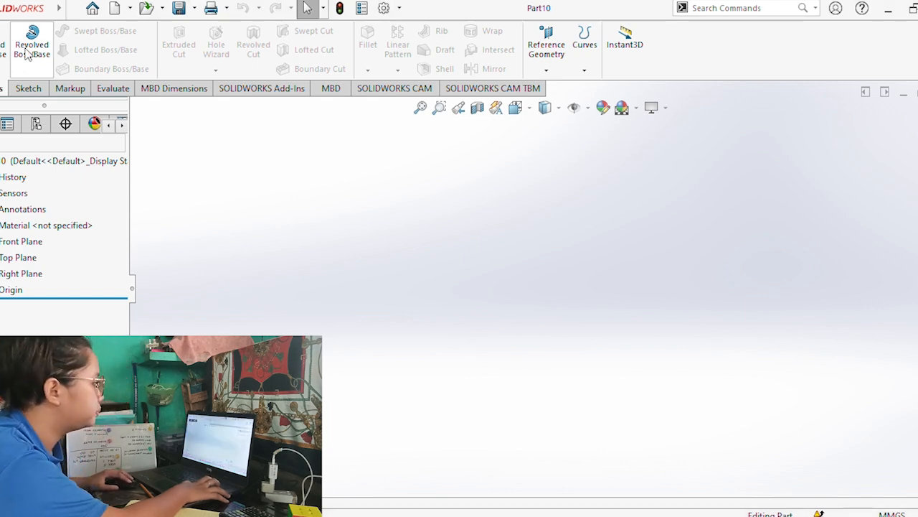
# Sketch two concentric circles centred on the origin on the Front Plane, the outer about 72 mm in diameter.
pyautogui.click(15, 241)
pyautogui.click(23, 87)
pyautogui.click(2, 43)
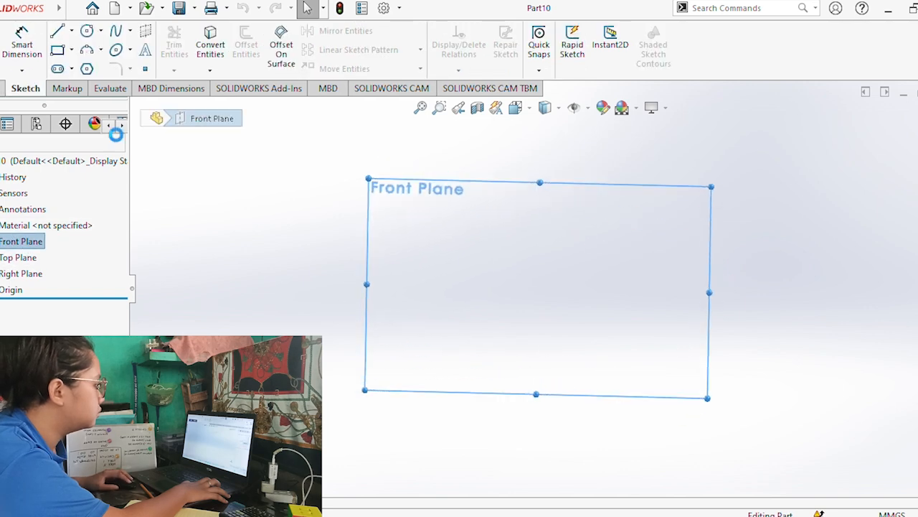
pyautogui.click(86, 33)
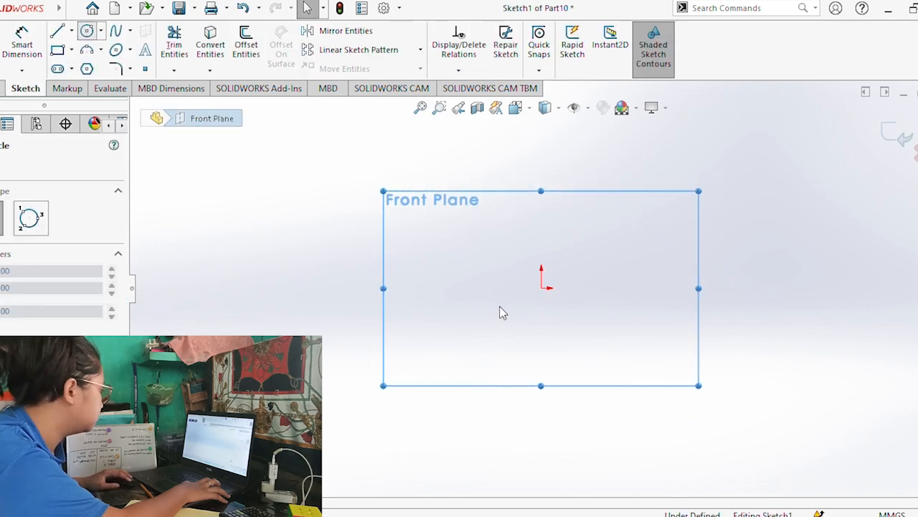
pyautogui.click(541, 288)
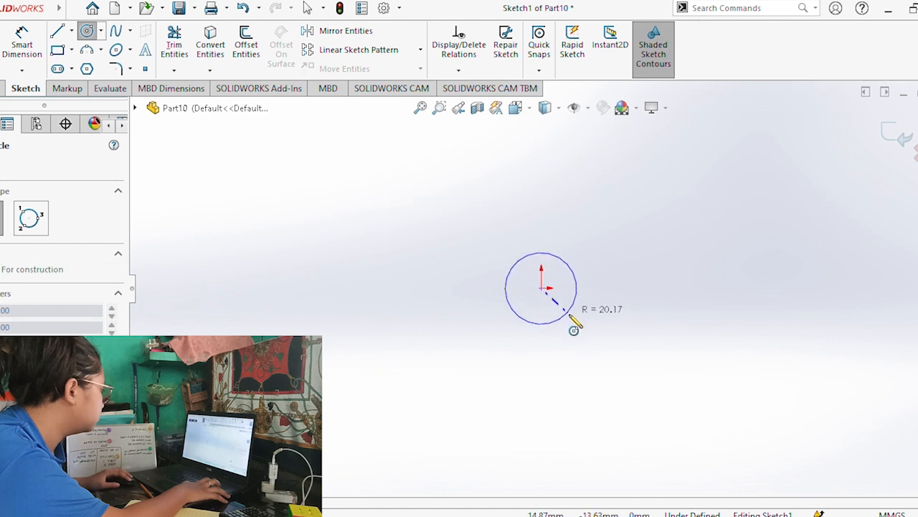
pyautogui.click(570, 316)
pyautogui.click(541, 287)
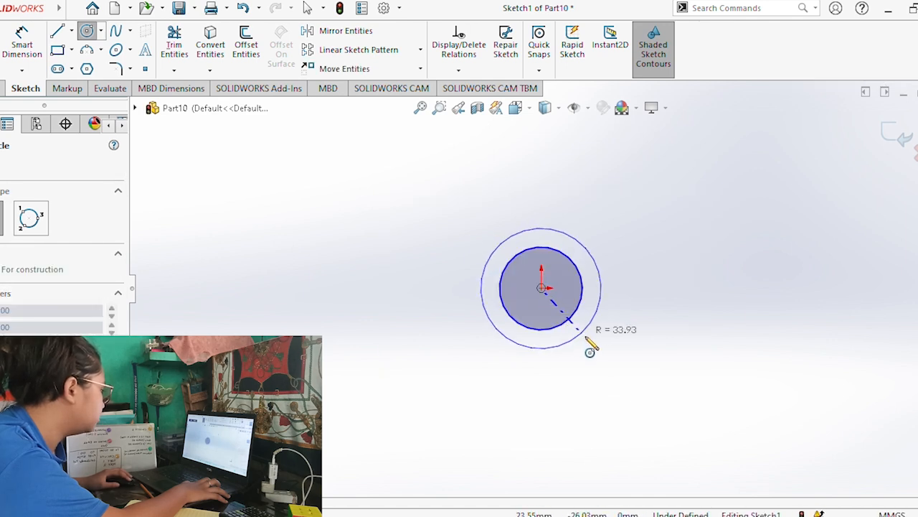
pyautogui.click(585, 334)
# Set the outer circle's diameter to 44 mm.
pyautogui.click(30, 54)
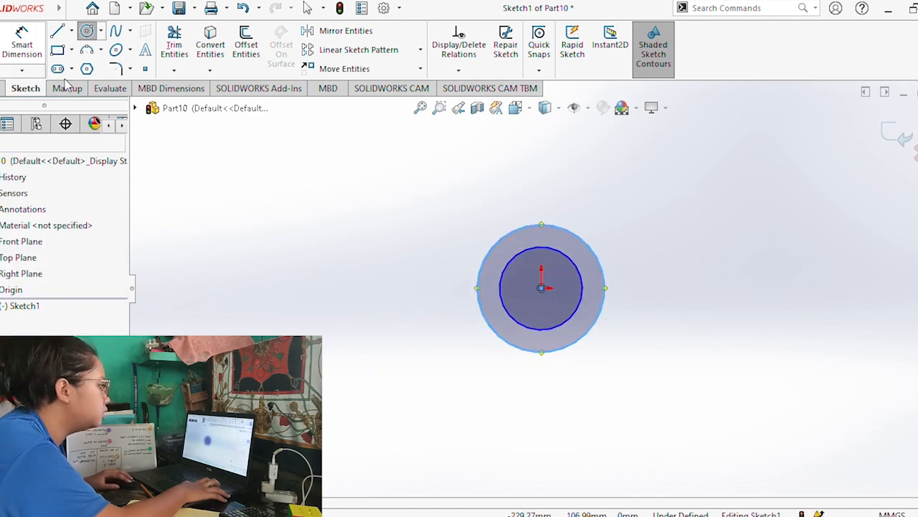
pyautogui.click(596, 257)
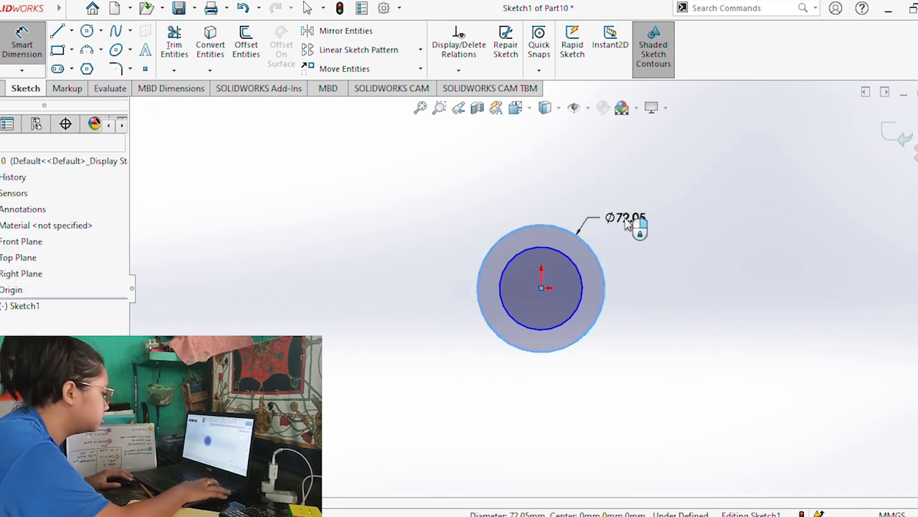
pyautogui.write('44')
pyautogui.press('Return')
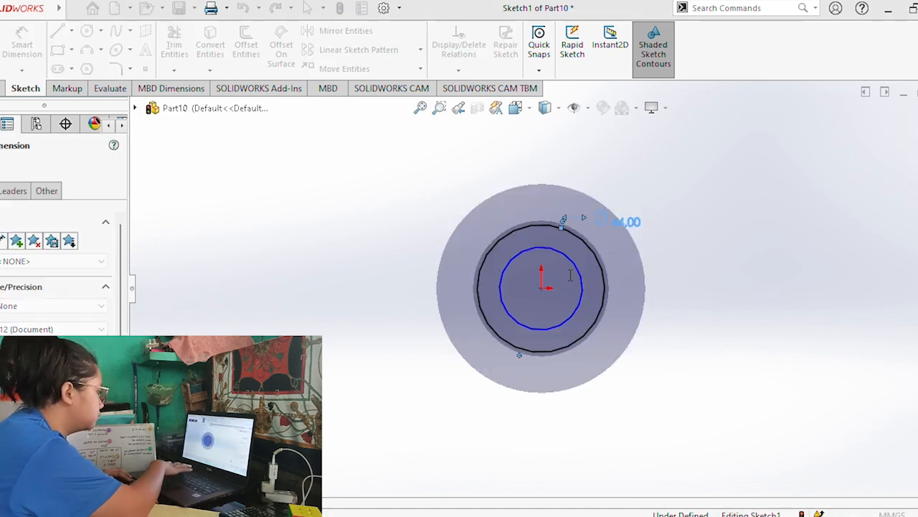
# Set the inner circle's diameter to 25 mm and extrude the ring between the two circles 16 mm.
pyautogui.click(578, 277)
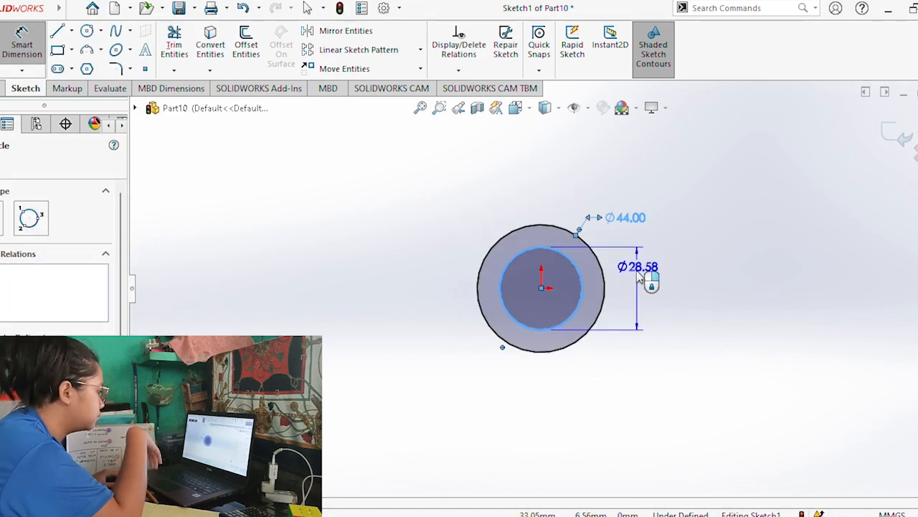
pyautogui.click(639, 290)
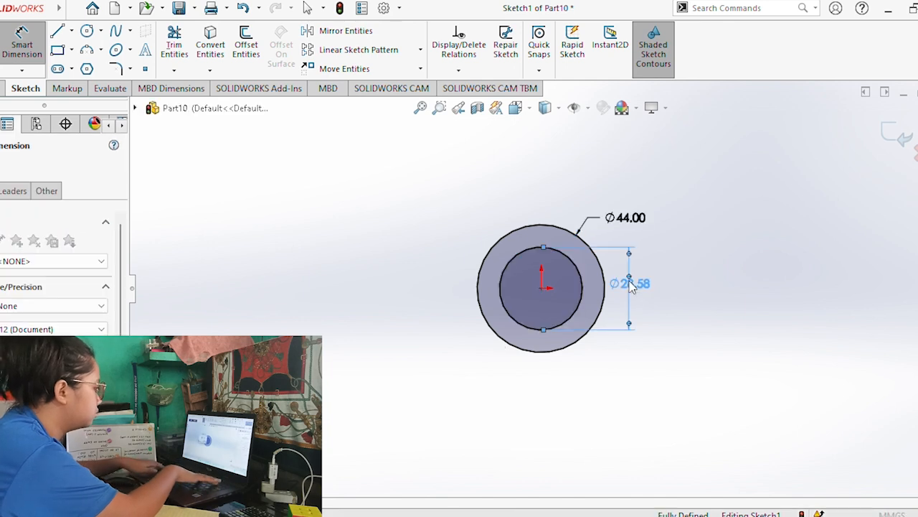
pyautogui.write('25')
pyautogui.press('Return')
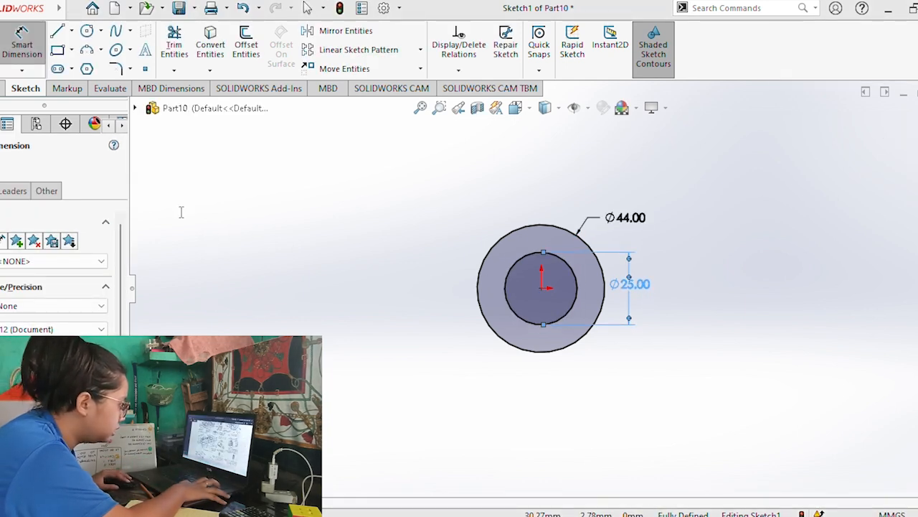
pyautogui.click(1, 88)
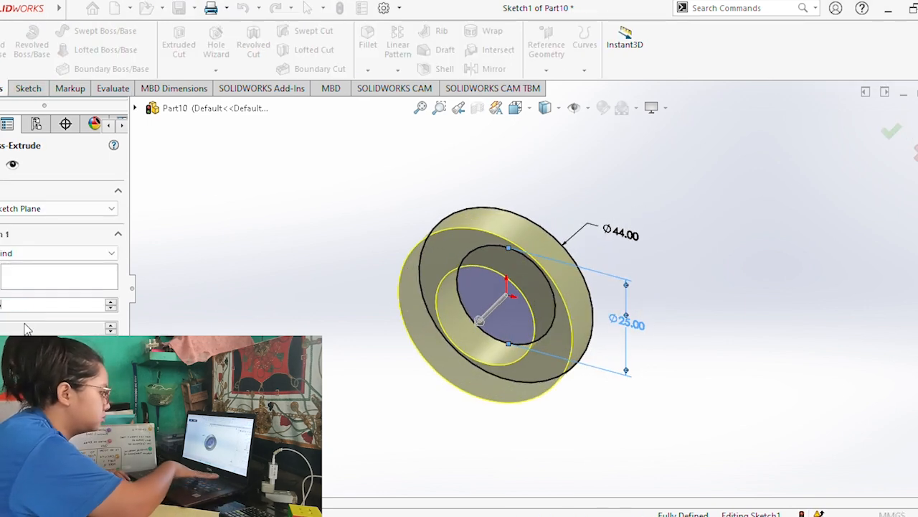
pyautogui.press('Return')
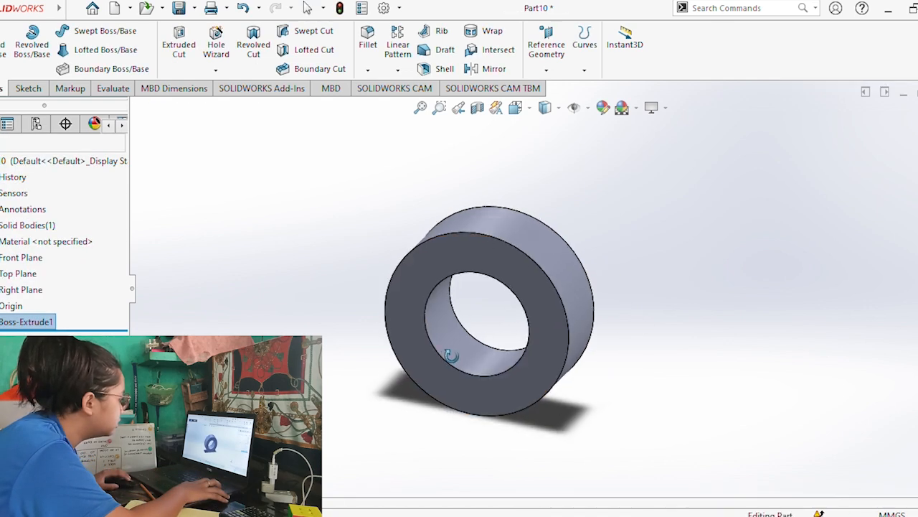
# Chamfer all four circular edges of the ring with a 1 mm distance at 45°.
pyautogui.click(485, 247)
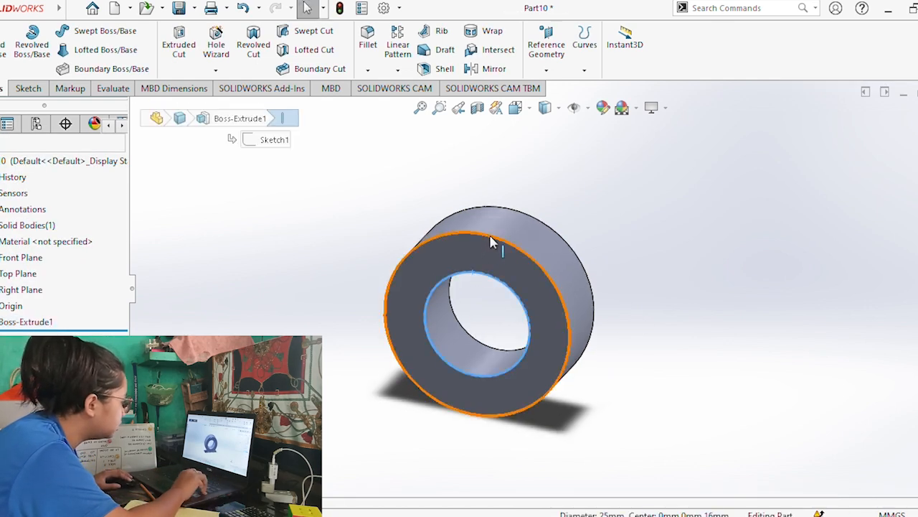
pyautogui.moveTo(543, 285); pyautogui.dragTo(415, 304, button='middle')
pyautogui.click(423, 288)
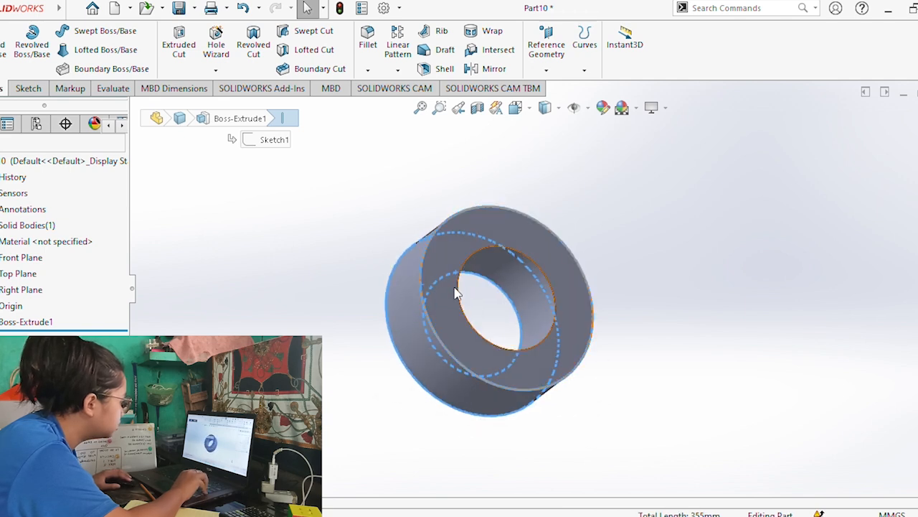
pyautogui.keyDown('ctrl'); pyautogui.click(461, 299); pyautogui.keyUp('ctrl')
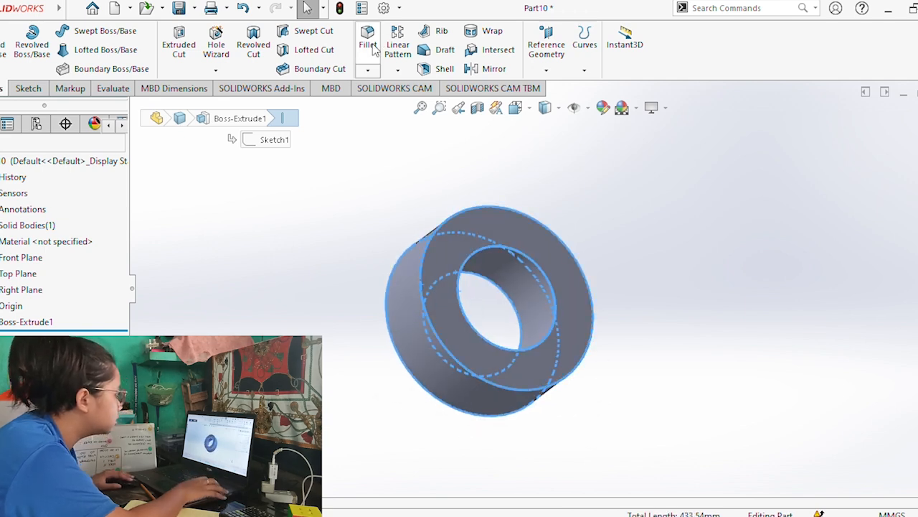
pyautogui.click(376, 102)
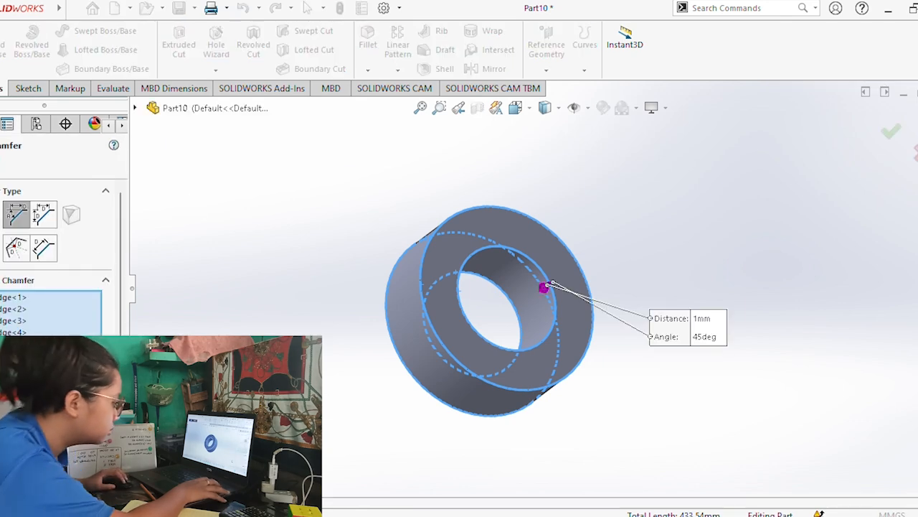
pyautogui.click(1, 163)
pyautogui.moveTo(275, 267); pyautogui.dragTo(337, 260, button='middle')
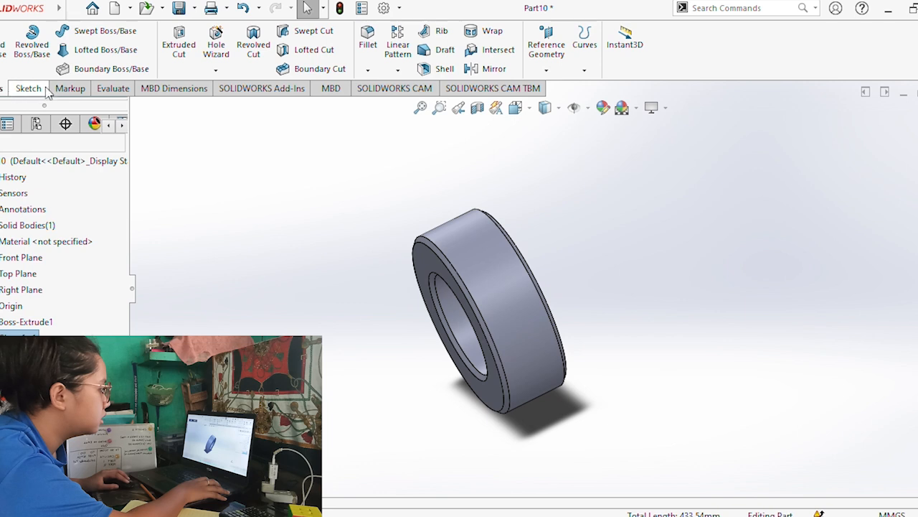
# Cut a metric Hole Wizard hole into the ring's outer cylindrical face, placing its point in a 3D sketch near the middle of the width.
pyautogui.click(229, 47)
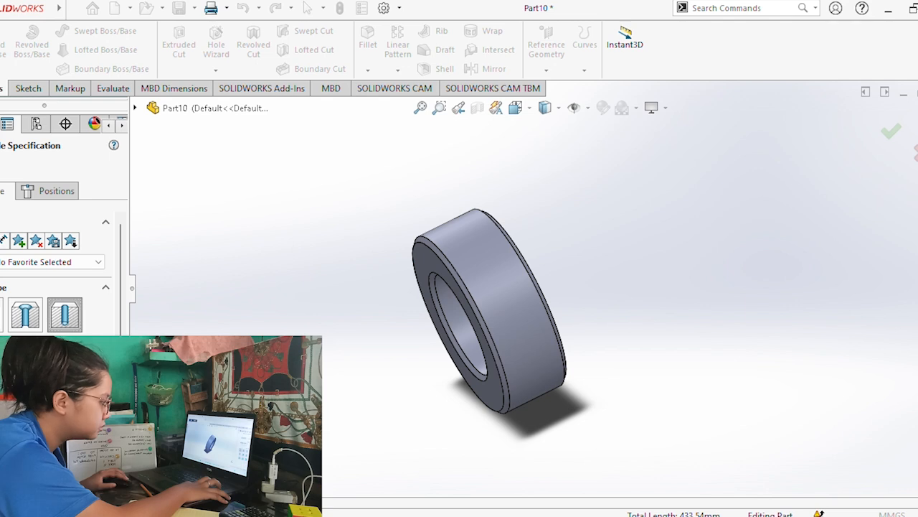
pyautogui.scroll(-5, 124, 287)
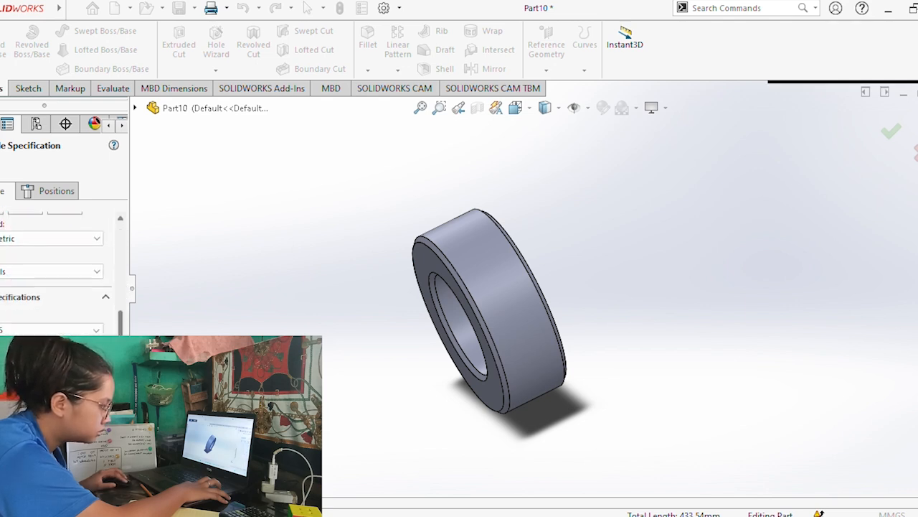
pyautogui.click(23, 200)
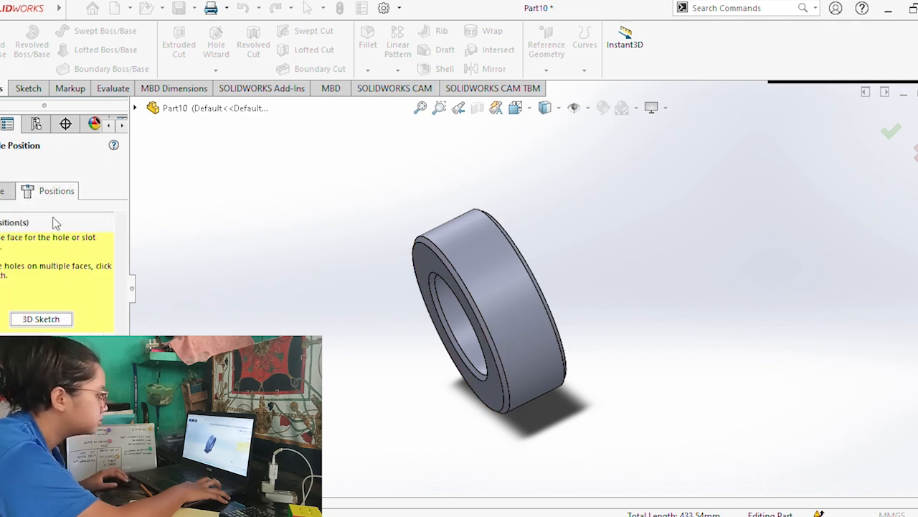
pyautogui.click(41, 320)
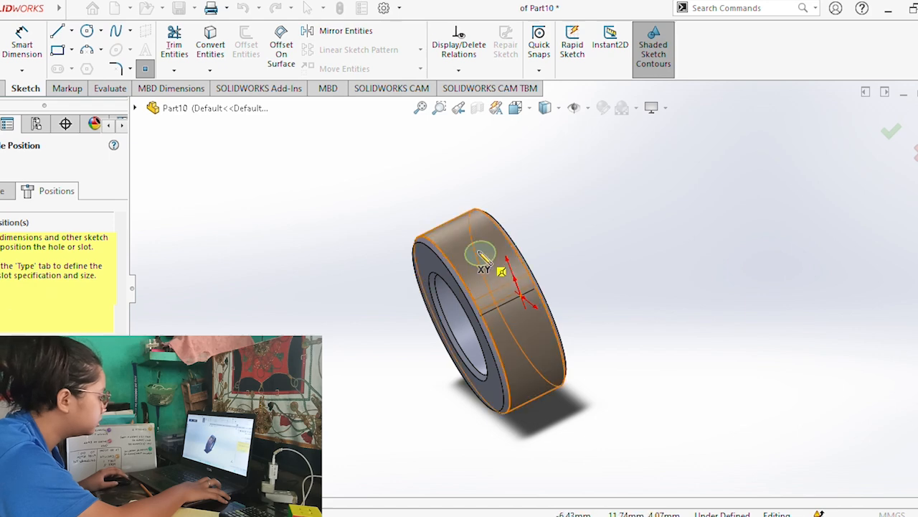
pyautogui.moveTo(513, 344); pyautogui.dragTo(500, 367, button='middle')
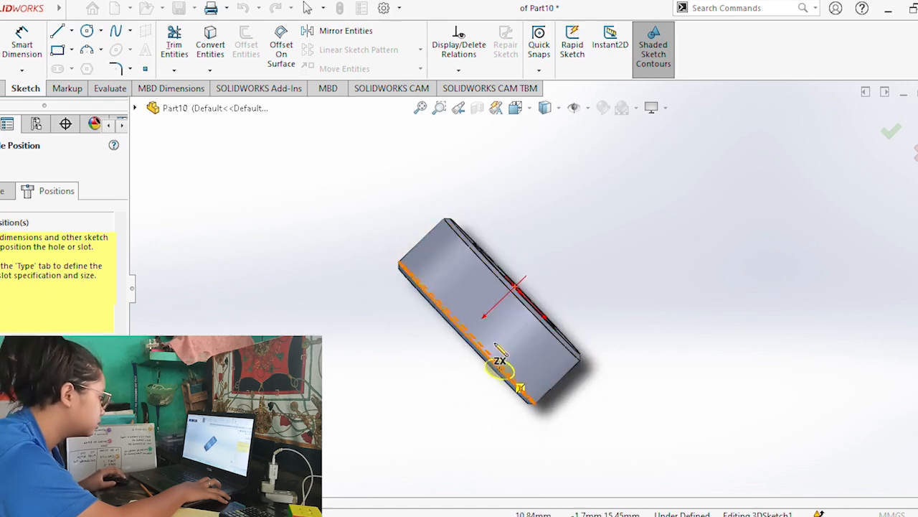
pyautogui.moveTo(488, 315)
pyautogui.mouseDown(button='middle')
pyautogui.moveTo(477, 323)
pyautogui.moveTo(482, 311)
pyautogui.mouseUp(button='middle')
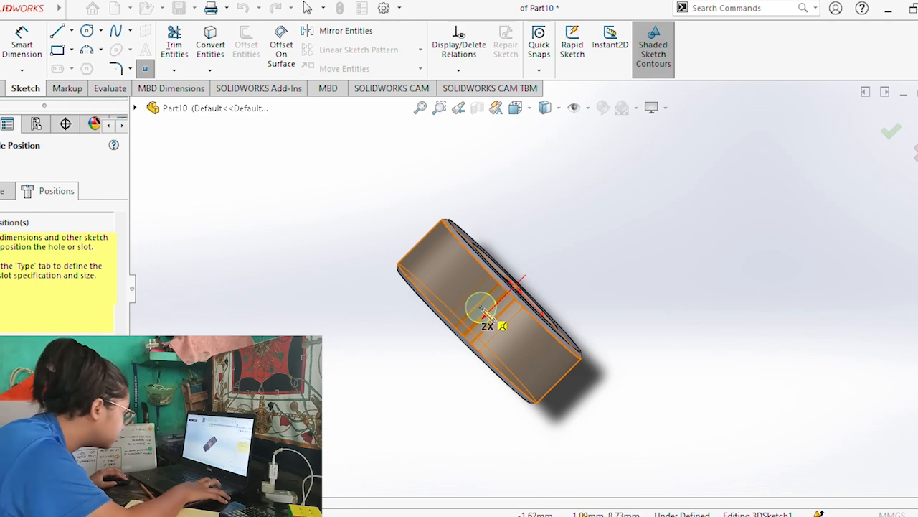
pyautogui.click(483, 309)
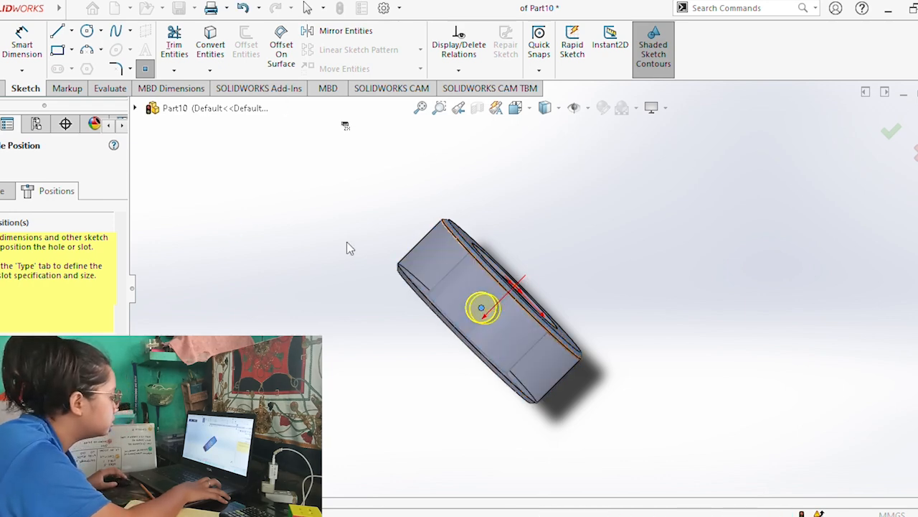
pyautogui.press('Return')
pyautogui.moveTo(337, 211); pyautogui.dragTo(363, 245, button='middle')
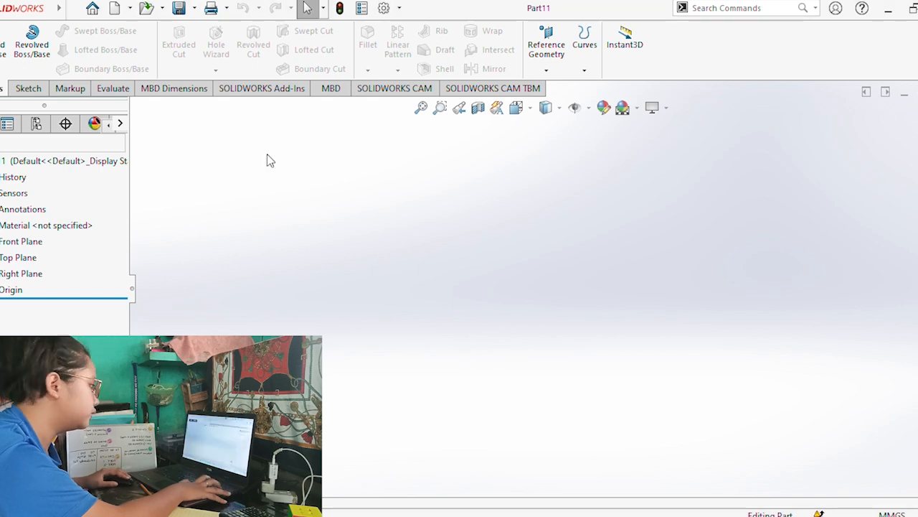
# In the new empty part, sketch a circle about 42 mm in diameter centred on the origin of the Front Plane.
pyautogui.click(29, 88)
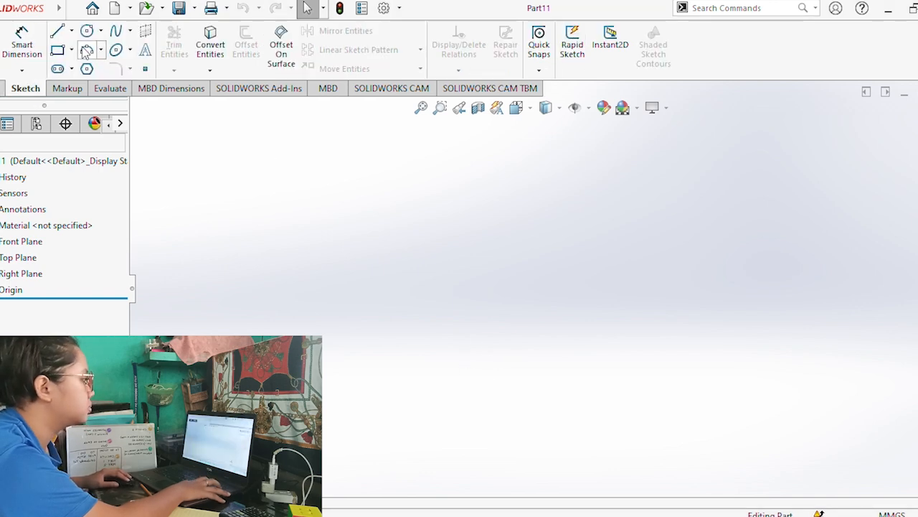
pyautogui.click(94, 37)
pyautogui.click(483, 194)
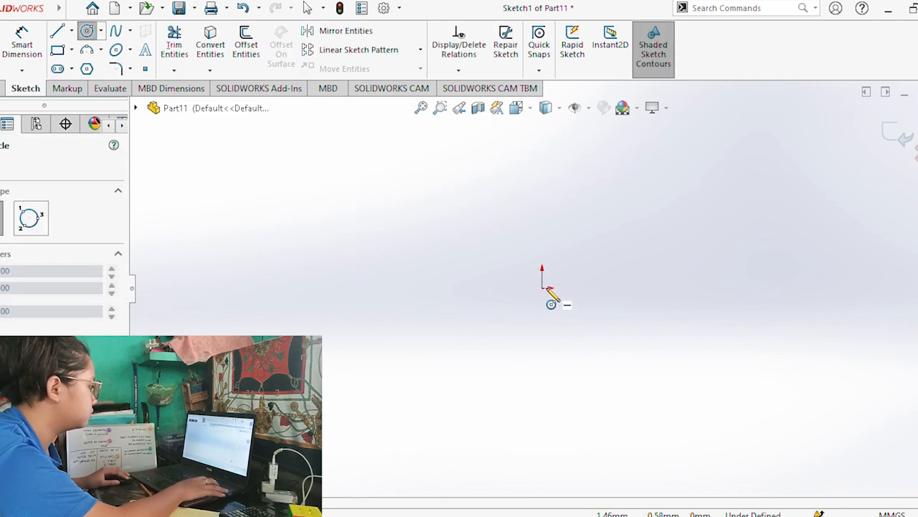
pyautogui.click(542, 287)
pyautogui.click(583, 319)
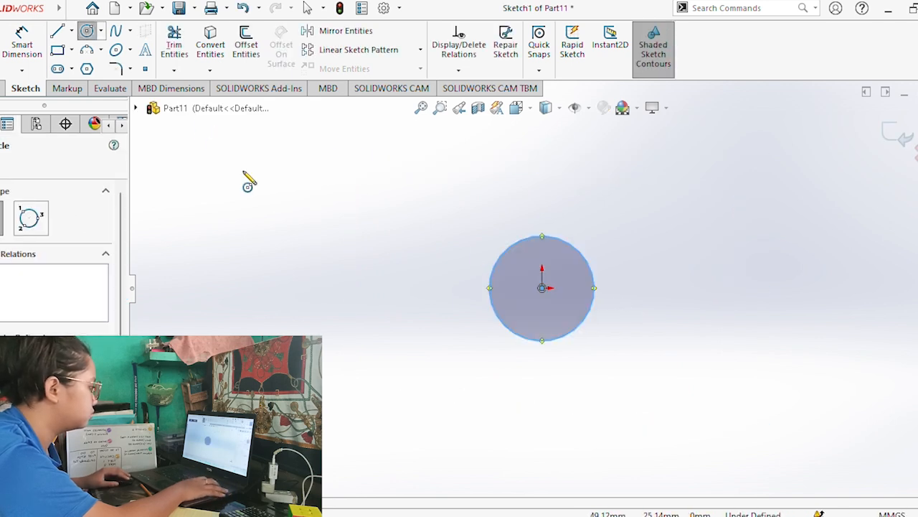
# Set the circle's diameter to 25 mm.
pyautogui.click(20, 41)
pyautogui.click(587, 260)
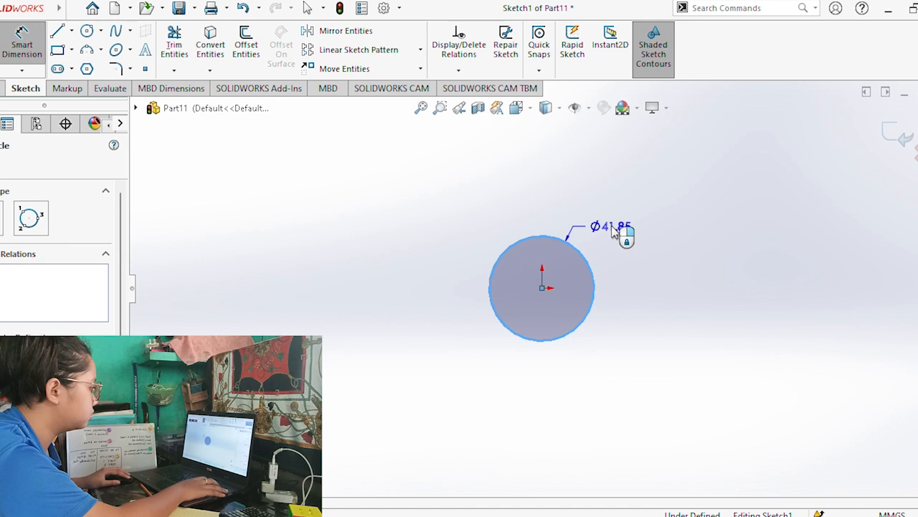
pyautogui.click(619, 215)
pyautogui.write('25')
pyautogui.press('Return')
# Extrude the 25 mm circle 80 mm into a solid cylindrical shaft.
pyautogui.moveTo(519, 375); pyautogui.dragTo(405, 333, button='middle')
pyautogui.click(2, 89)
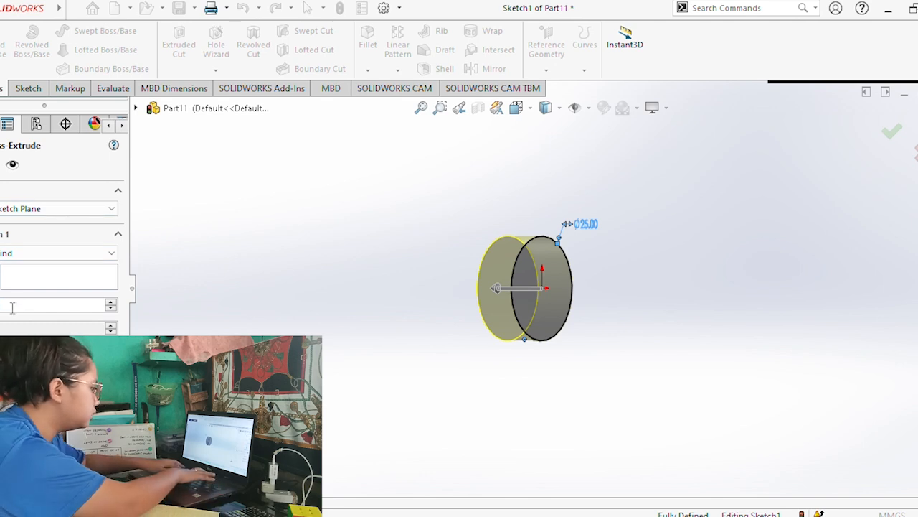
pyautogui.press('Return')
pyautogui.press('Return')
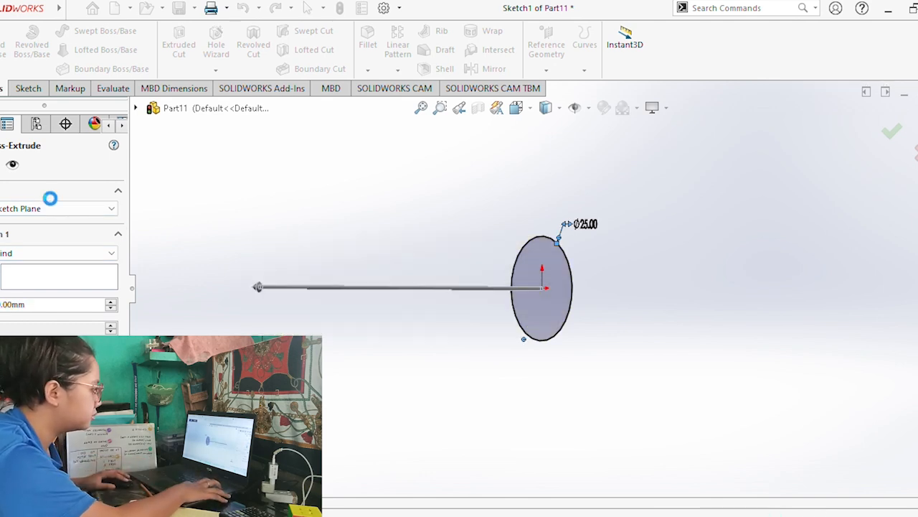
pyautogui.moveTo(314, 219); pyautogui.dragTo(313, 251, button='middle')
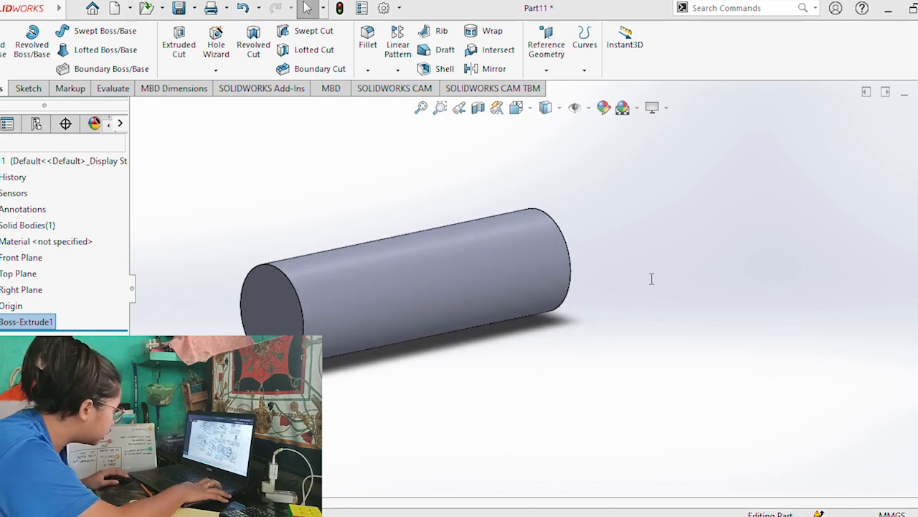
# Chamfer both circular end edges of the shaft with a 1 mm distance at 45°.
pyautogui.click(299, 287)
pyautogui.keyDown('ctrl'); pyautogui.click(570, 264); pyautogui.keyUp('ctrl')
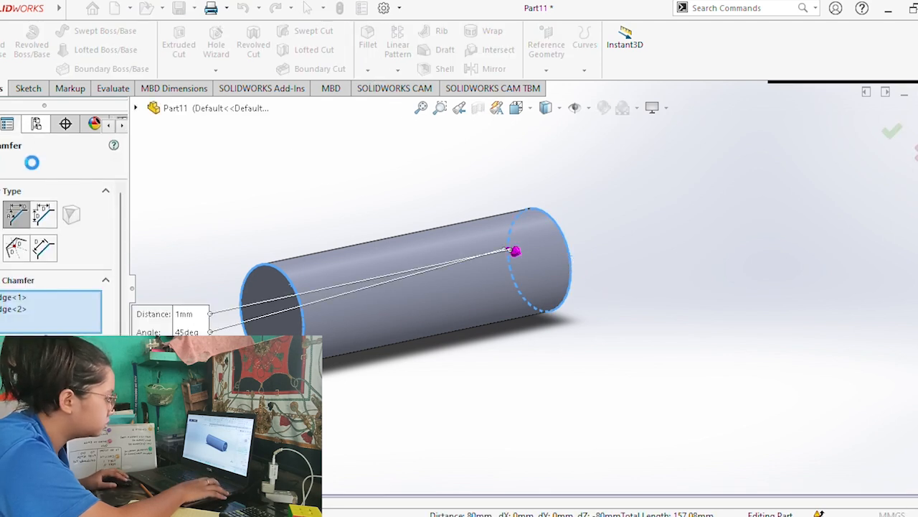
pyautogui.click(0, 167)
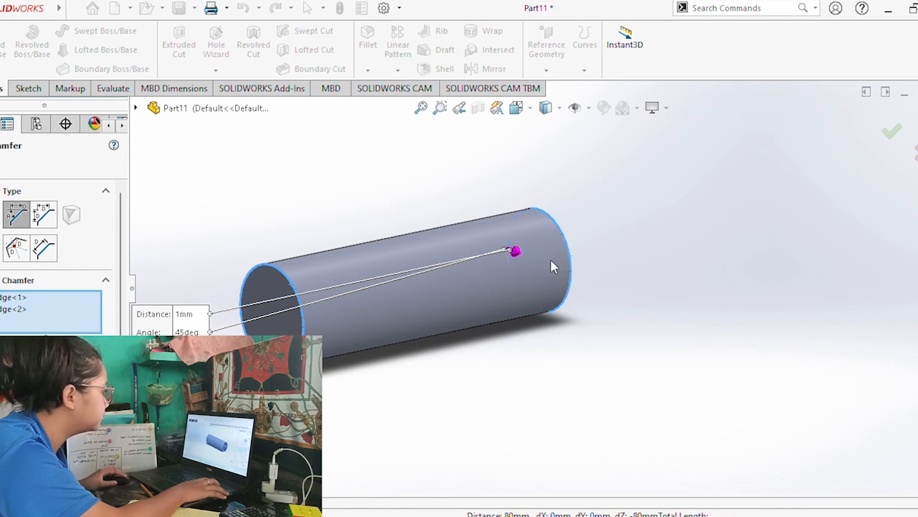
pyautogui.moveTo(492, 339); pyautogui.dragTo(502, 238, button='middle')
# Create a reference plane tangent to the side of the shaft's cylindrical face, using the Top Plane as second reference.
pyautogui.click(546, 39)
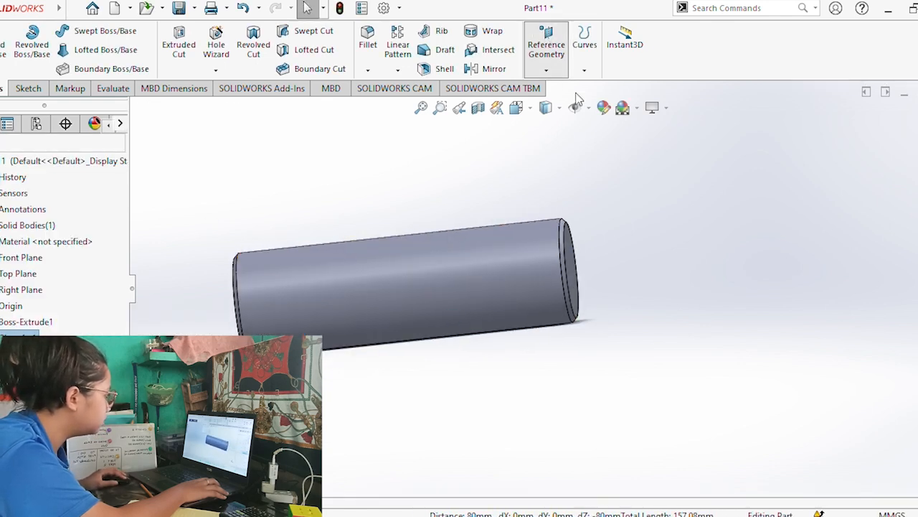
pyautogui.click(422, 257)
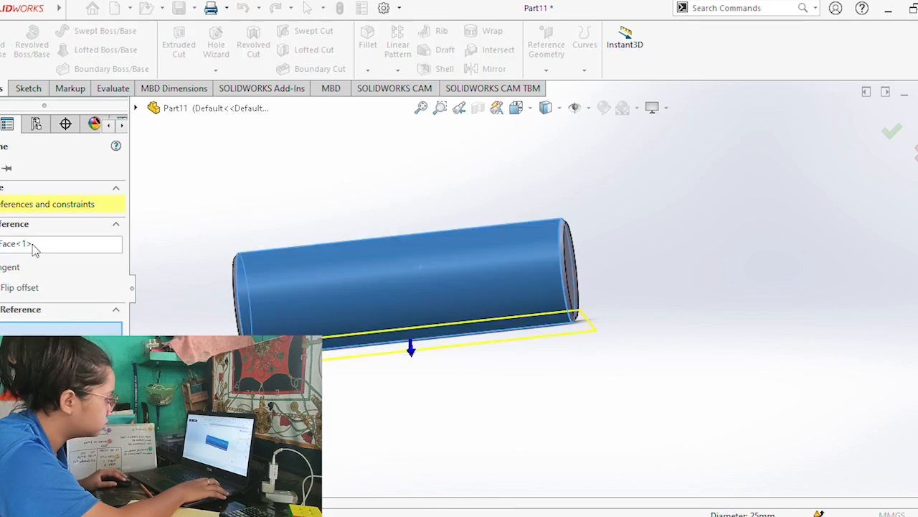
pyautogui.click(137, 109)
pyautogui.click(201, 220)
pyautogui.click(0, 166)
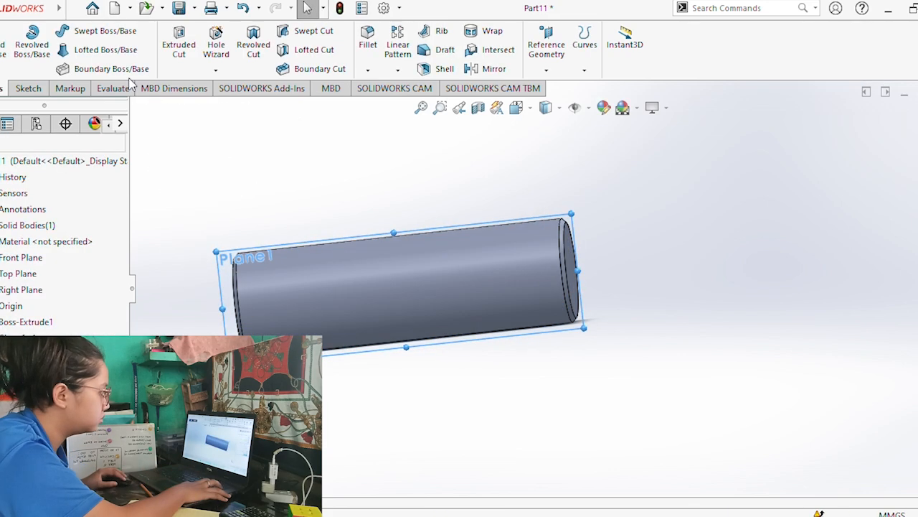
# On the tangent plane, sketch a circle on the shaft with its centre about 71 mm from the end at the origin.
pyautogui.click(28, 89)
pyautogui.click(1, 55)
pyautogui.click(87, 31)
pyautogui.click(379, 284)
pyautogui.click(401, 298)
# Dimension the circle's centre 67 mm from the shaft end at the origin.
pyautogui.click(22, 39)
pyautogui.click(378, 284)
pyautogui.click(750, 298)
pyautogui.click(602, 418)
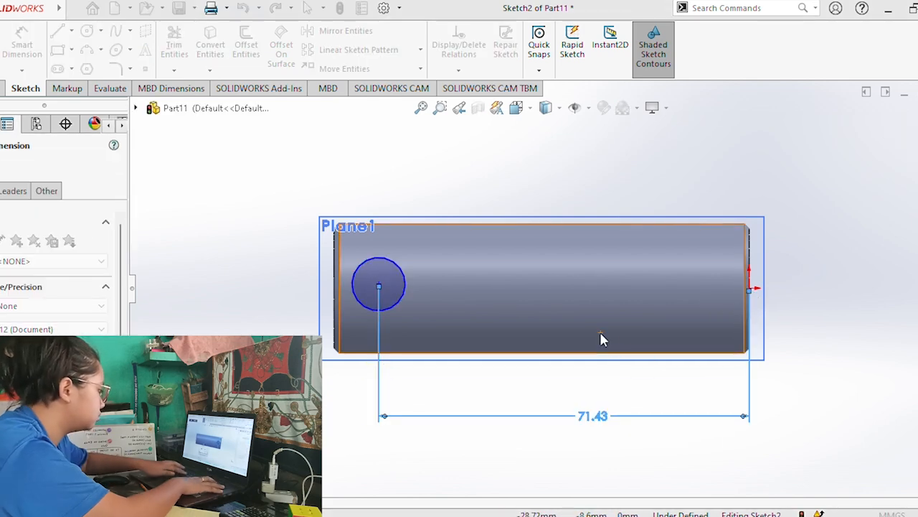
pyautogui.write('68')
pyautogui.press('Return')
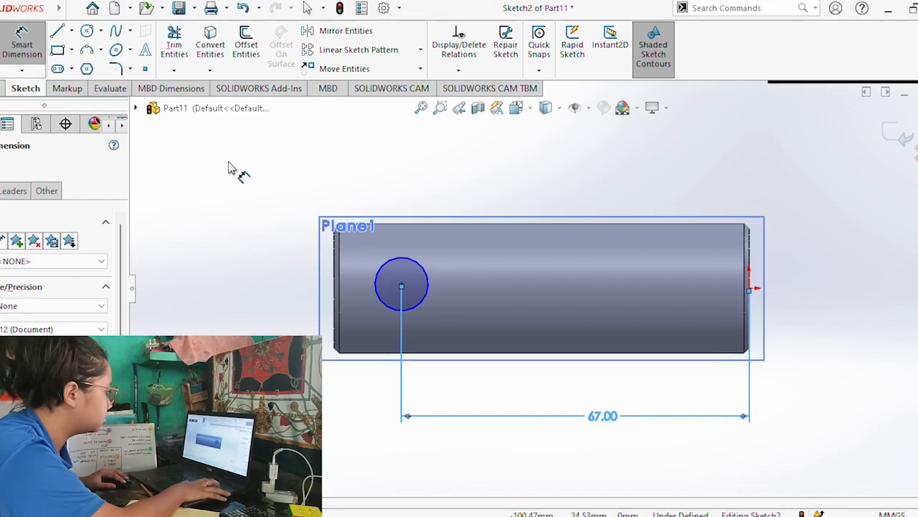
pyautogui.click(228, 168)
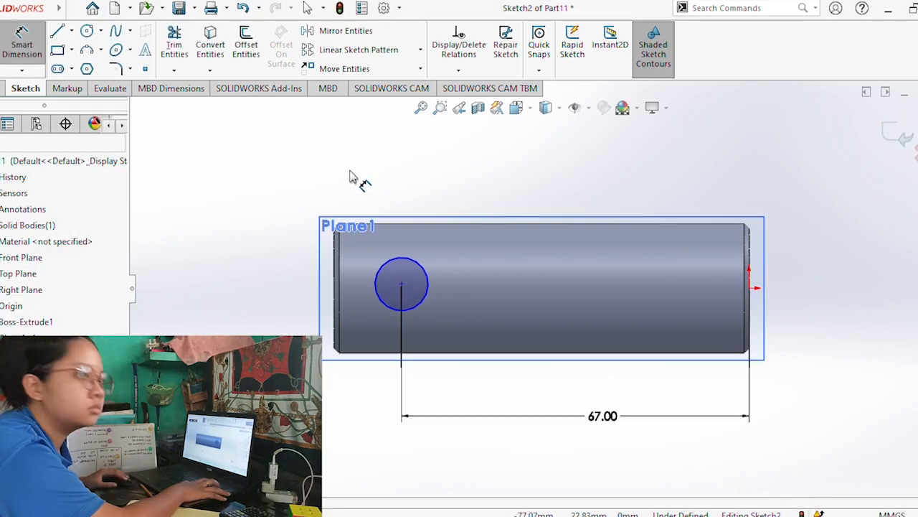
pyautogui.moveTo(350, 174); pyautogui.dragTo(340, 173, button='middle')
pyautogui.hotkey('alt', 'Tab')
pyautogui.hotkey('alt', 'Tab')
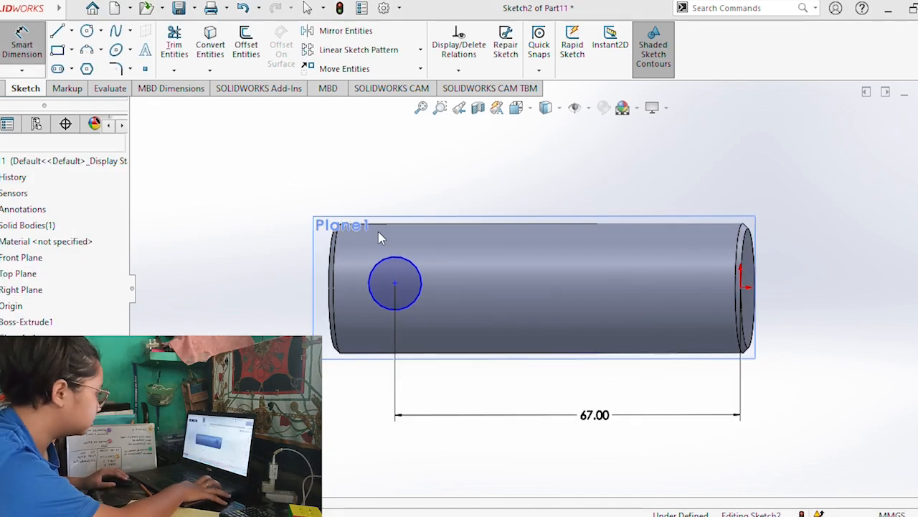
pyautogui.hotkey('alt', 'Tab')
pyautogui.hotkey('alt', 'Tab')
pyautogui.click(2, 89)
pyautogui.click(36, 94)
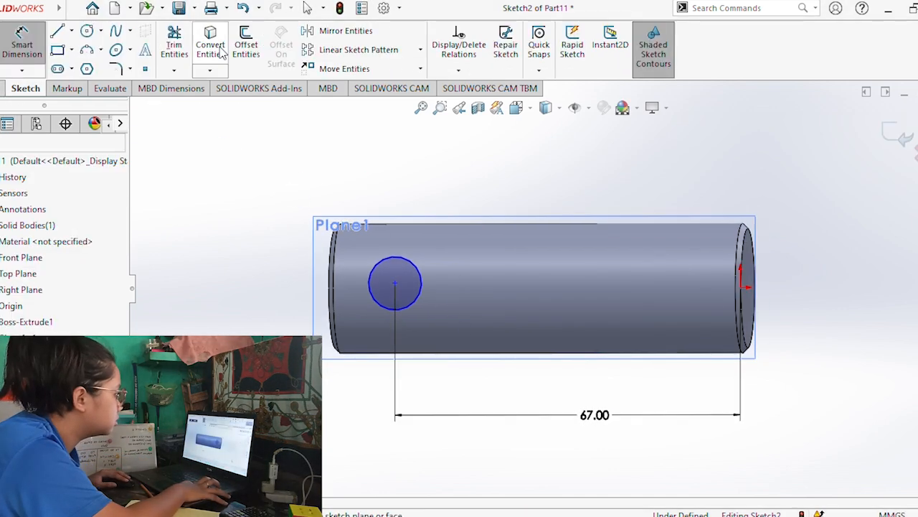
pyautogui.click(175, 45)
pyautogui.click(2, 89)
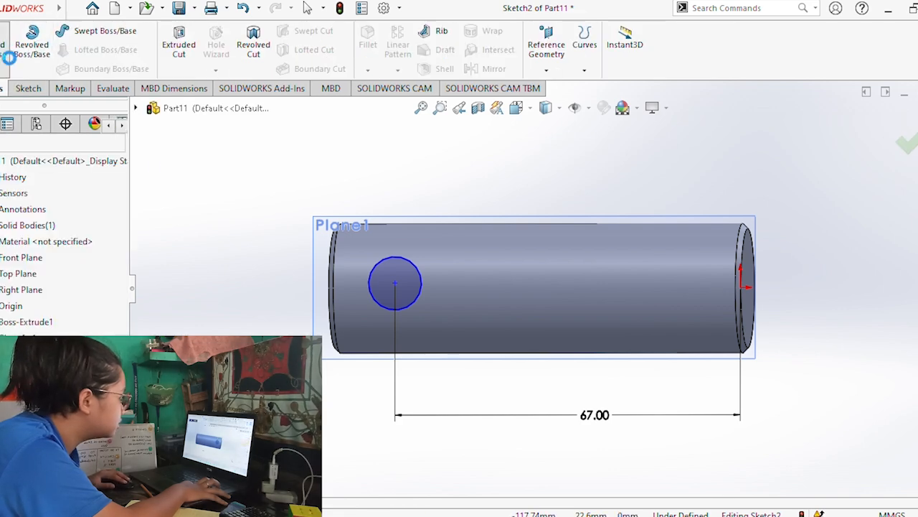
pyautogui.click(9, 40)
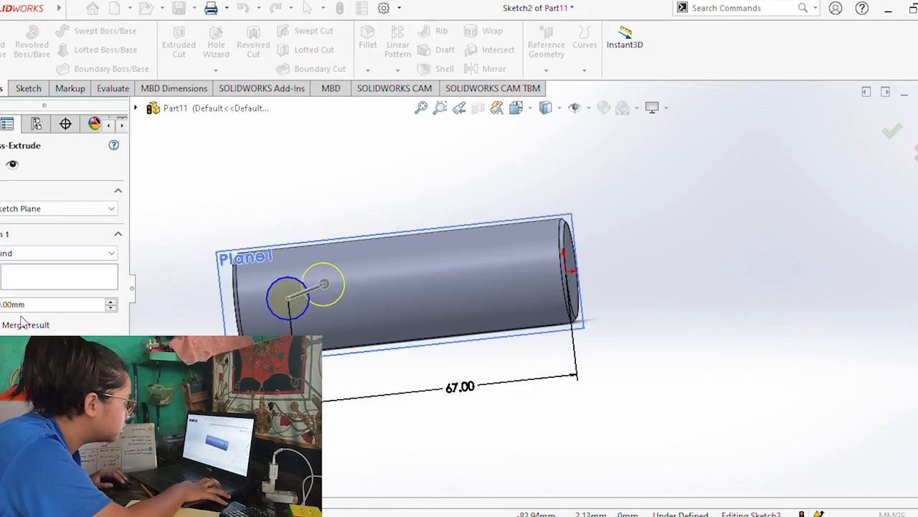
pyautogui.press('Escape')
# Cut-extrude the side circle 5 mm deep into the shaft.
pyautogui.click(188, 53)
pyautogui.doubleClick(31, 312)
pyautogui.press('BackSpace')
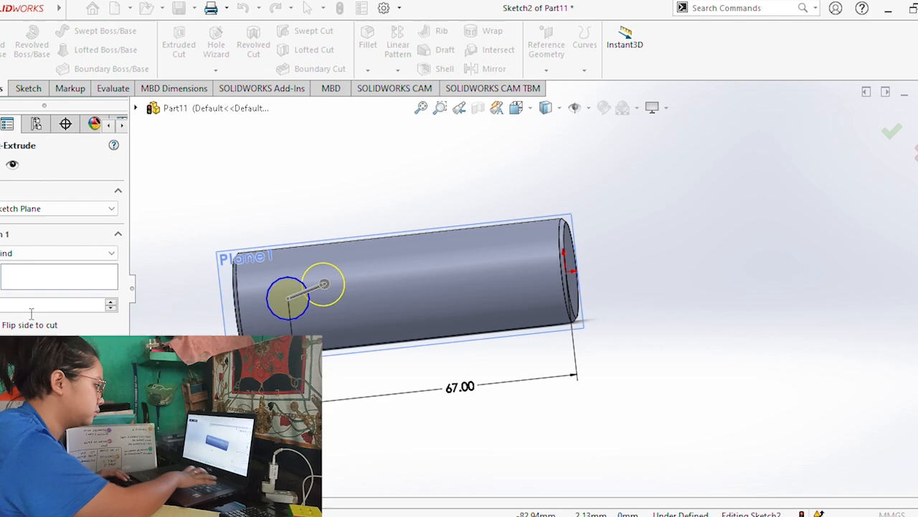
pyautogui.write('5')
pyautogui.press('Return')
pyautogui.click(2, 171)
pyautogui.moveTo(281, 357); pyautogui.dragTo(316, 280, button='middle')
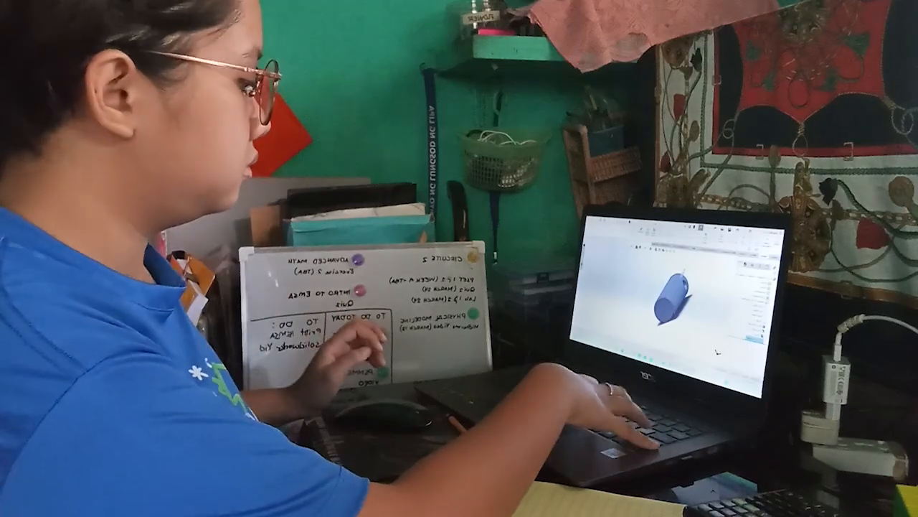
# Start a new part and sketch a circle about 37 mm in diameter centred on the origin of the Front Plane.
pyautogui.hotkey('ctrl', 'n')
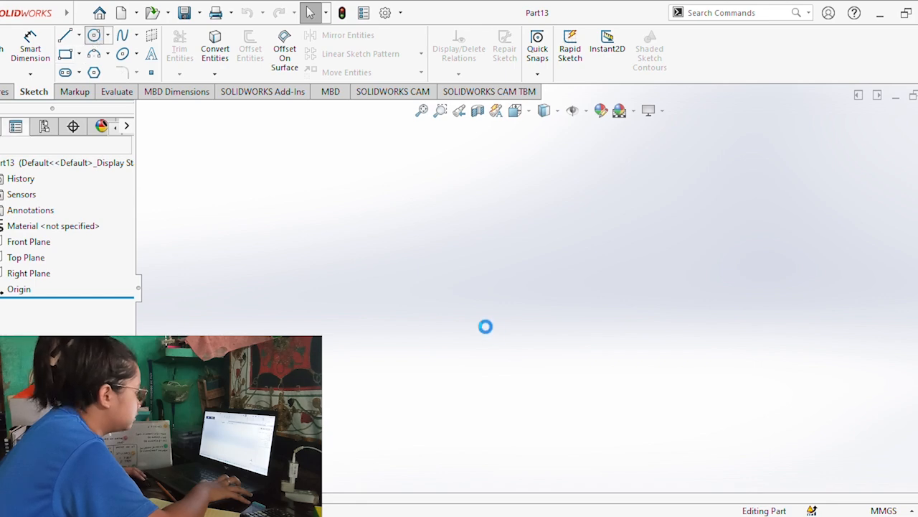
pyautogui.click(452, 190)
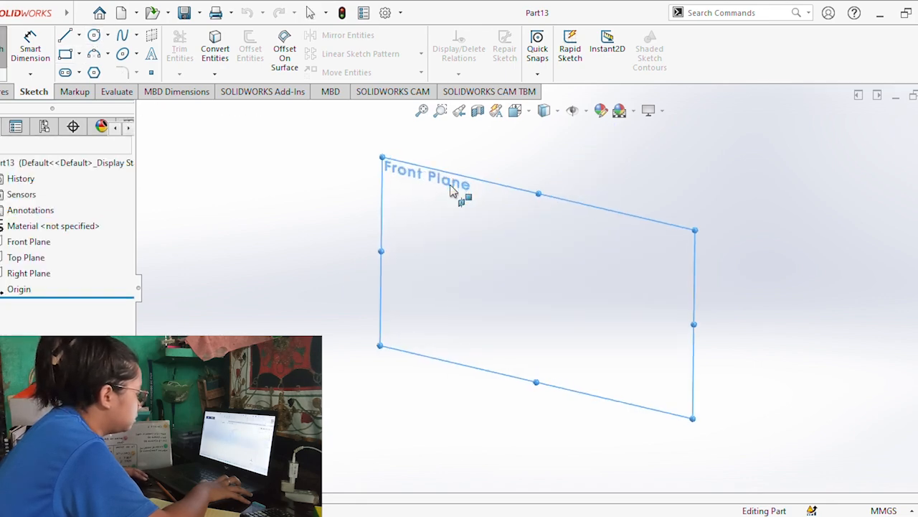
pyautogui.click(540, 287)
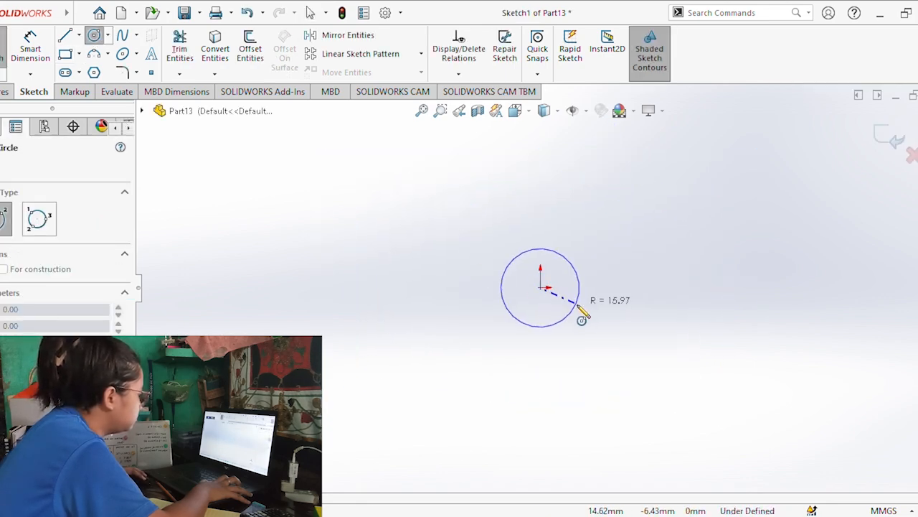
pyautogui.click(586, 321)
# Set the new circle's diameter to 25 mm.
pyautogui.click(43, 58)
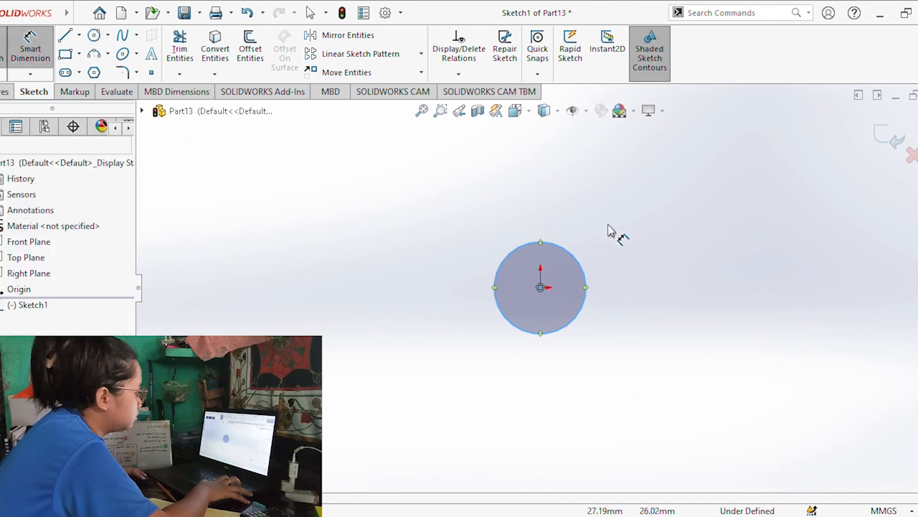
pyautogui.click(586, 265)
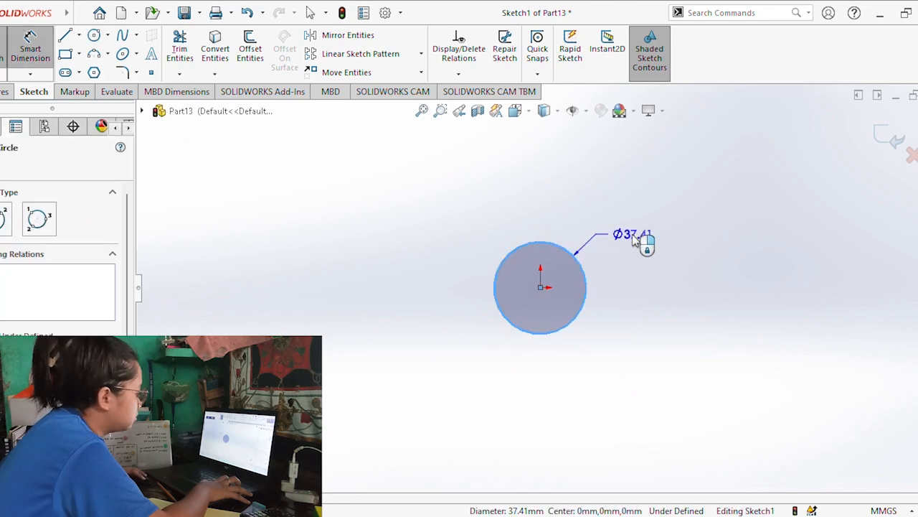
pyautogui.click(636, 242)
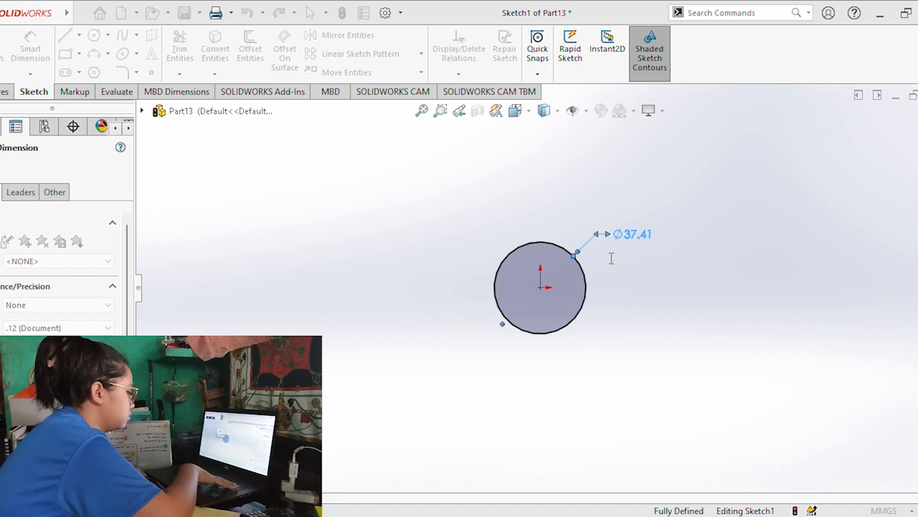
pyautogui.write('25')
pyautogui.press('Return')
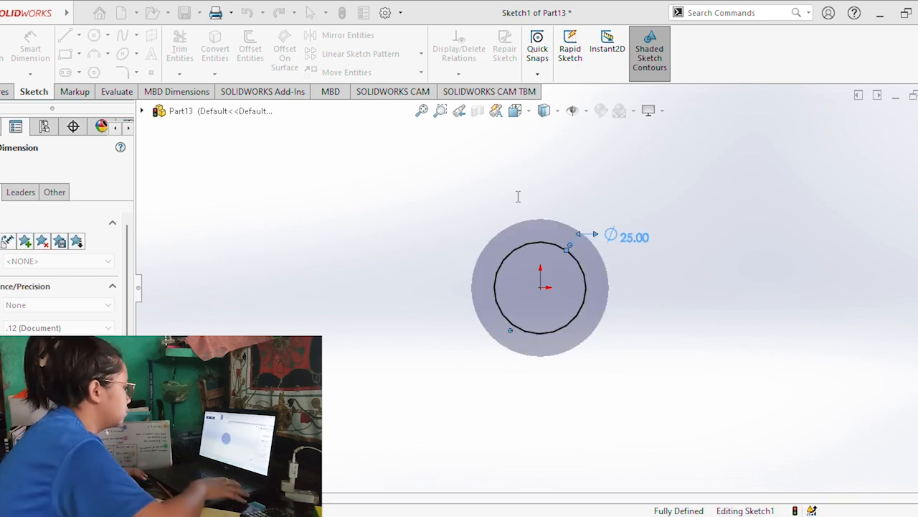
pyautogui.click(502, 225)
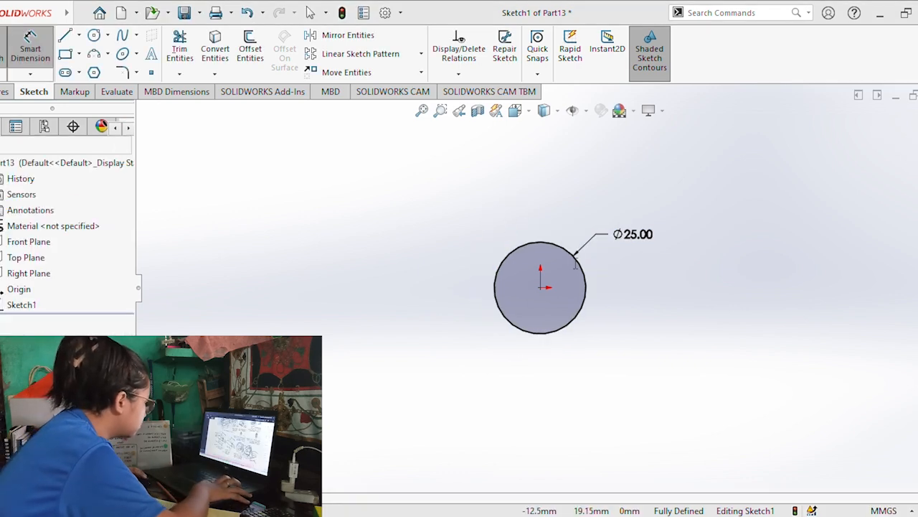
# Extrude the 25 mm circle 80 mm into a solid cylindrical shaft.
pyautogui.click(7, 93)
pyautogui.click(33, 92)
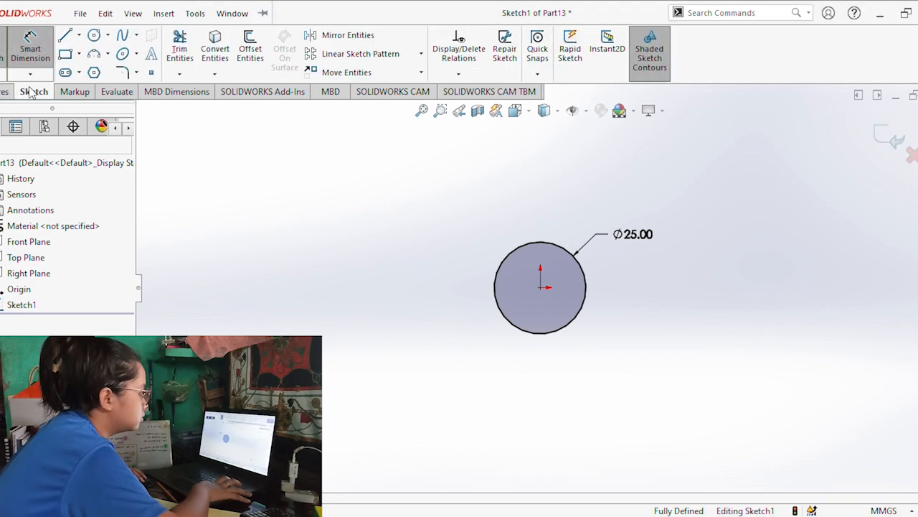
pyautogui.click(8, 91)
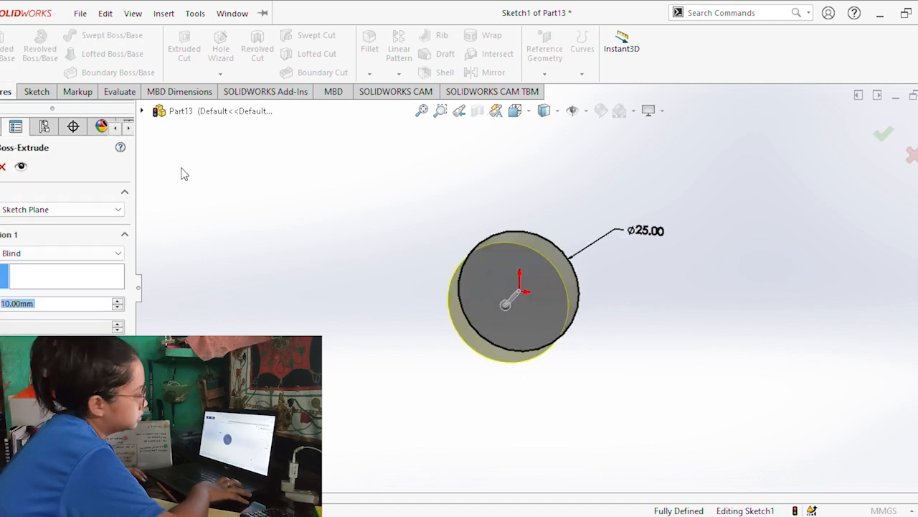
pyautogui.write('80')
pyautogui.press('Return')
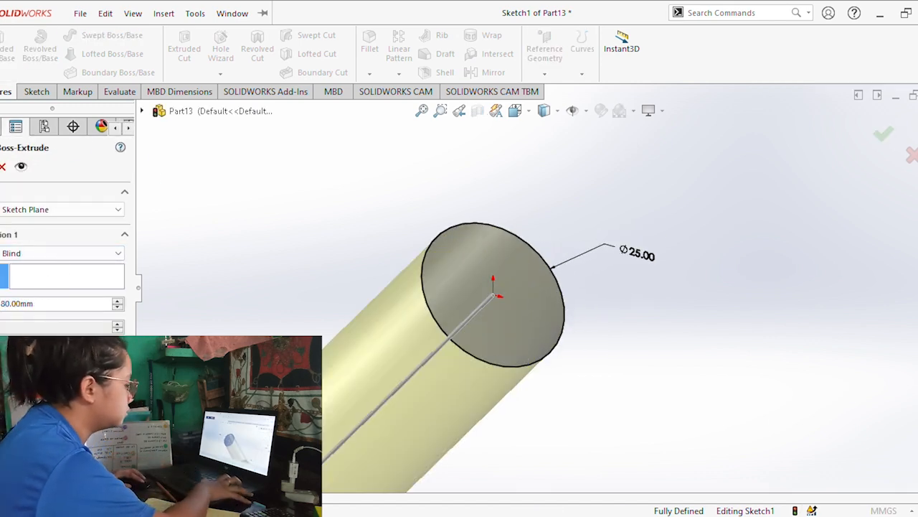
pyautogui.press('Return')
pyautogui.moveTo(286, 325); pyautogui.dragTo(284, 302, button='middle')
pyautogui.scroll(5, 284, 302)
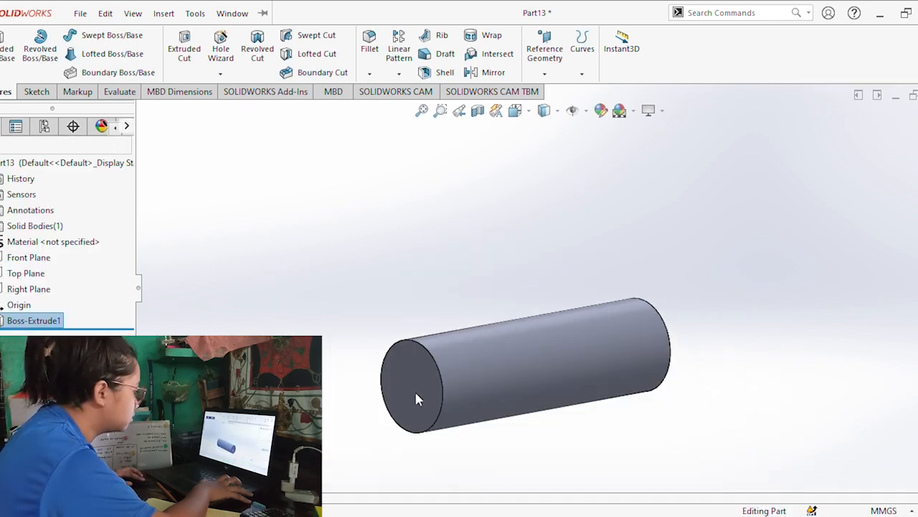
# Use the Hole Wizard to position a hole at the centre of the shaft's flat end face.
pyautogui.click(411, 389)
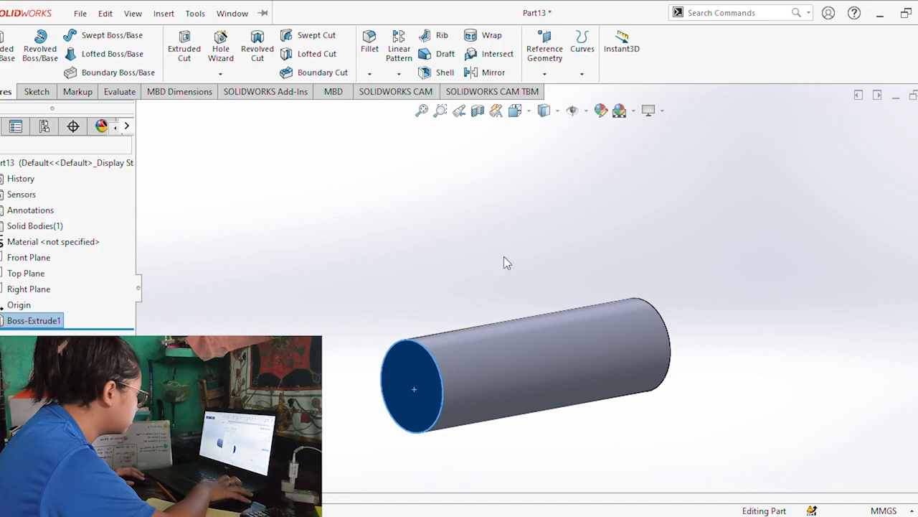
pyautogui.hotkey('ctrl', '8')
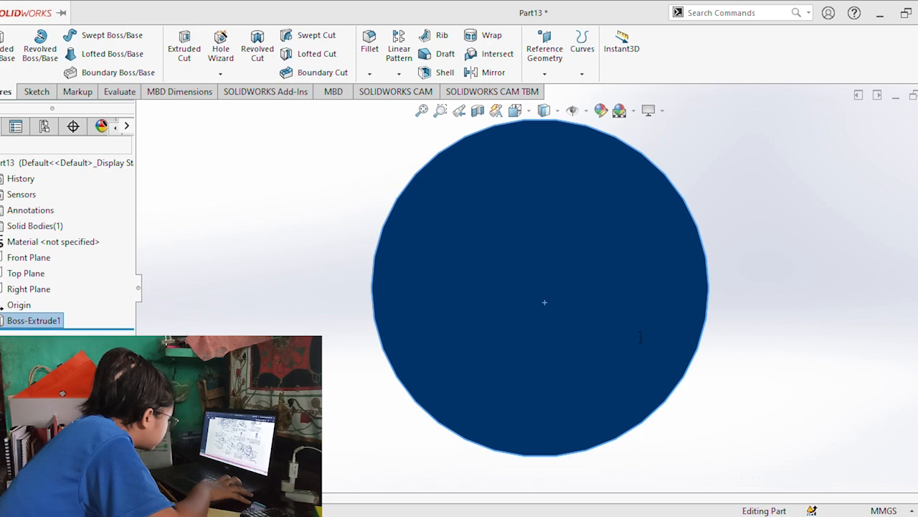
pyautogui.click(30, 92)
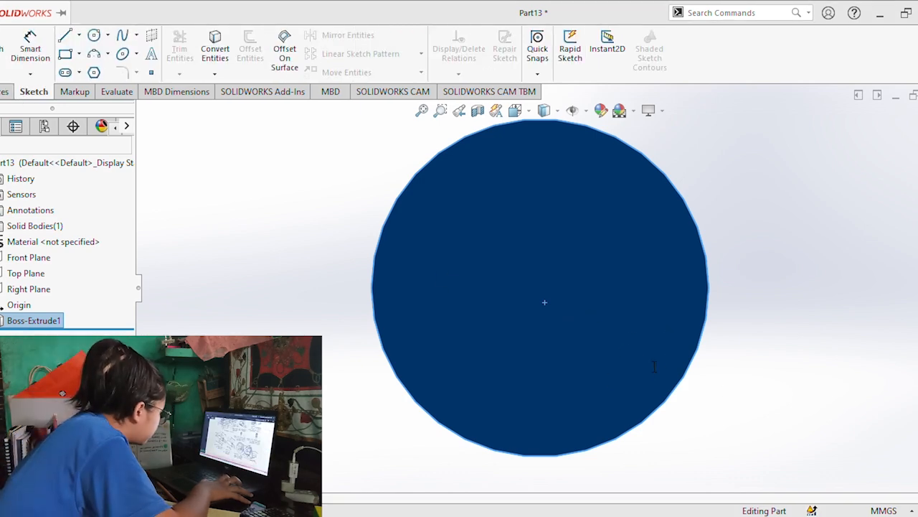
pyautogui.click(4, 91)
pyautogui.click(221, 51)
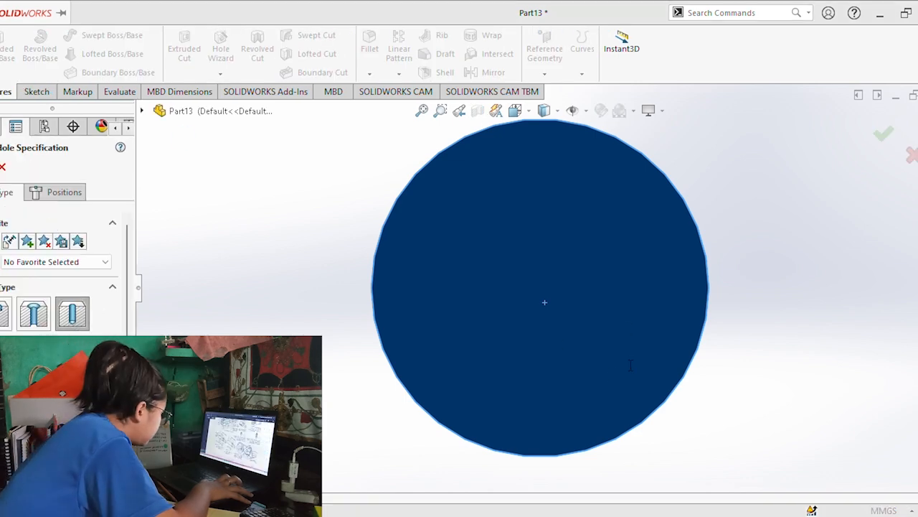
pyautogui.scroll(-3, 66, 312)
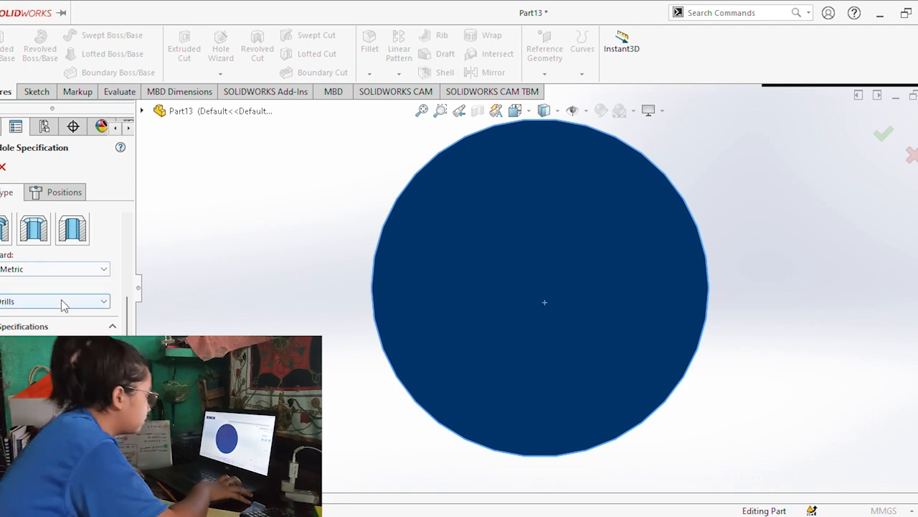
pyautogui.click(64, 192)
pyautogui.click(541, 288)
pyautogui.moveTo(647, 297)
pyautogui.mouseDown(button='middle')
pyautogui.moveTo(625, 308)
pyautogui.moveTo(638, 313)
pyautogui.mouseUp(button='middle')
# Make it a plain M8x1.0 tap-drill hole with a blind depth of 50 mm.
pyautogui.click(9, 192)
pyautogui.click(73, 314)
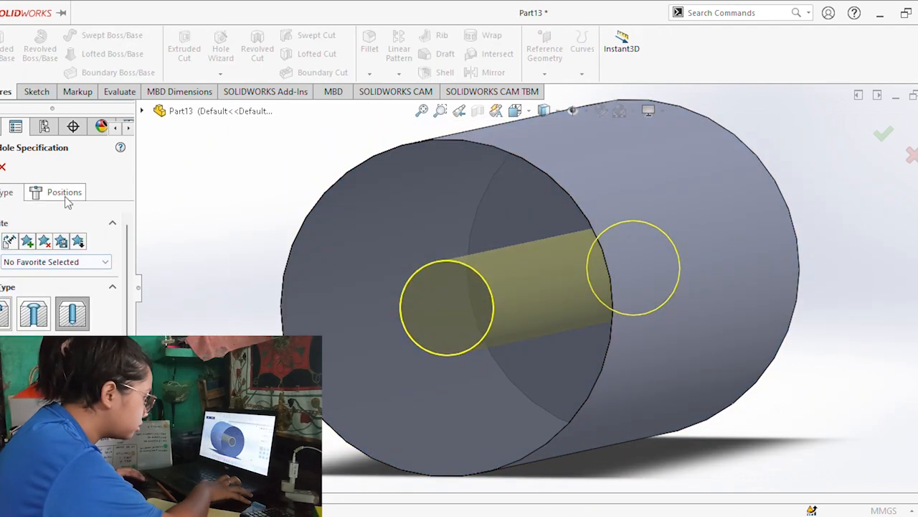
pyautogui.scroll(-3, 66, 290)
pyautogui.click(52, 309)
pyautogui.hotkey('alt', 'Tab')
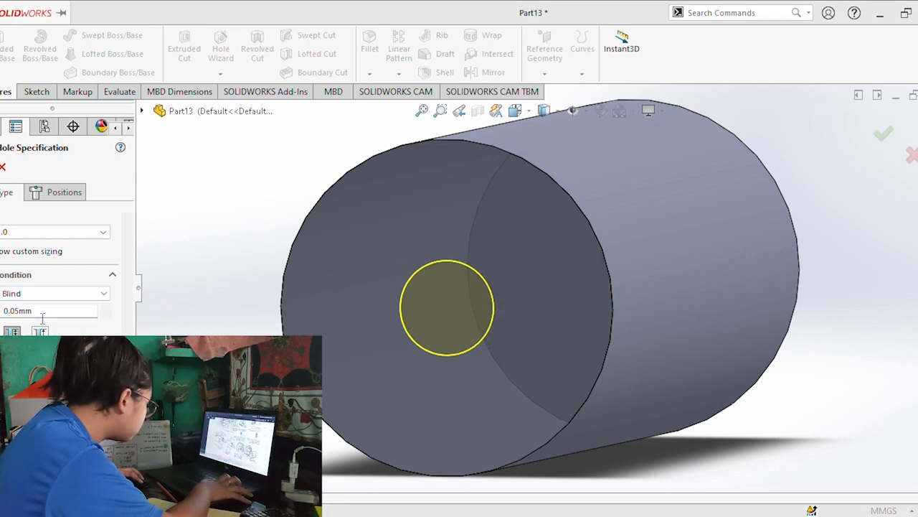
pyautogui.hotkey('alt', 'Tab')
pyautogui.doubleClick(49, 317)
pyautogui.write('50')
pyautogui.press('Return')
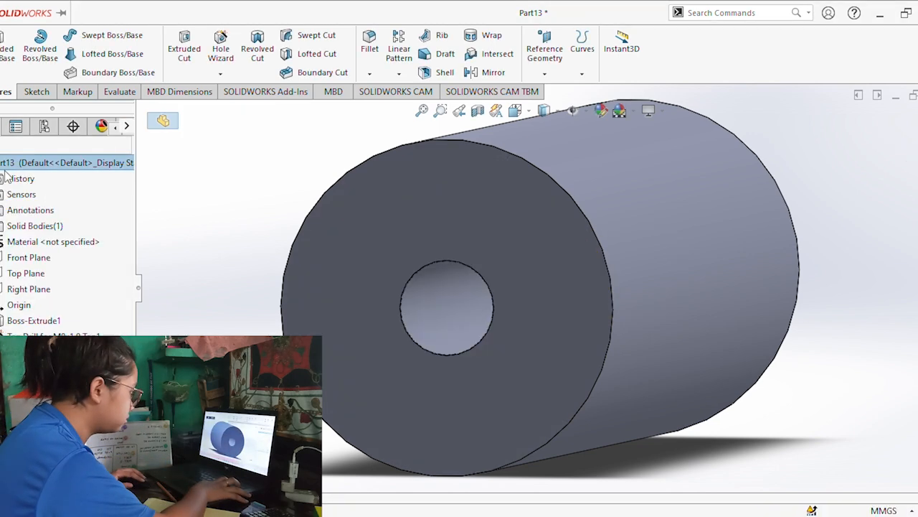
# Examine the drilled shaft's end hole and cylindrical face, and expand the part's History list.
pyautogui.moveTo(291, 297); pyautogui.dragTo(325, 298, button='middle')
pyautogui.moveTo(270, 291); pyautogui.dragTo(267, 287, button='middle')
pyautogui.scroll(-3, 398, 296)
pyautogui.scroll(5, 399, 295)
pyautogui.click(502, 300)
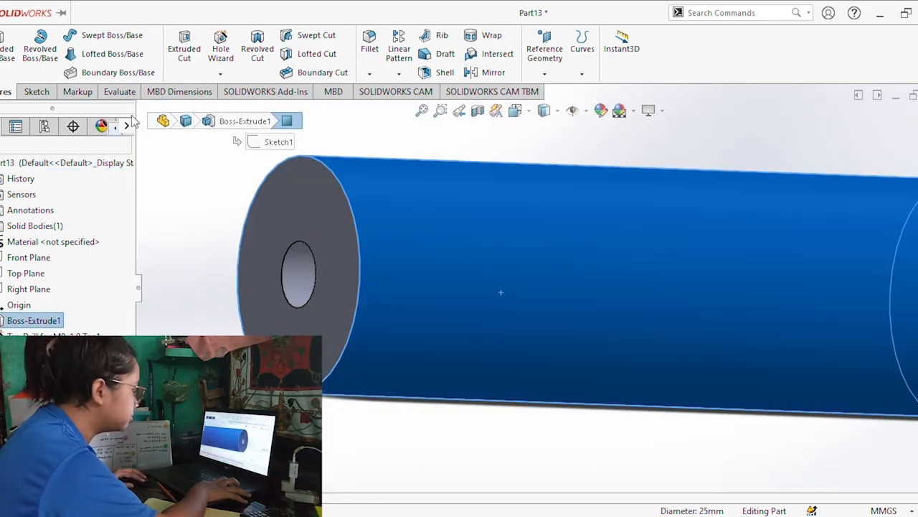
pyautogui.click(161, 150)
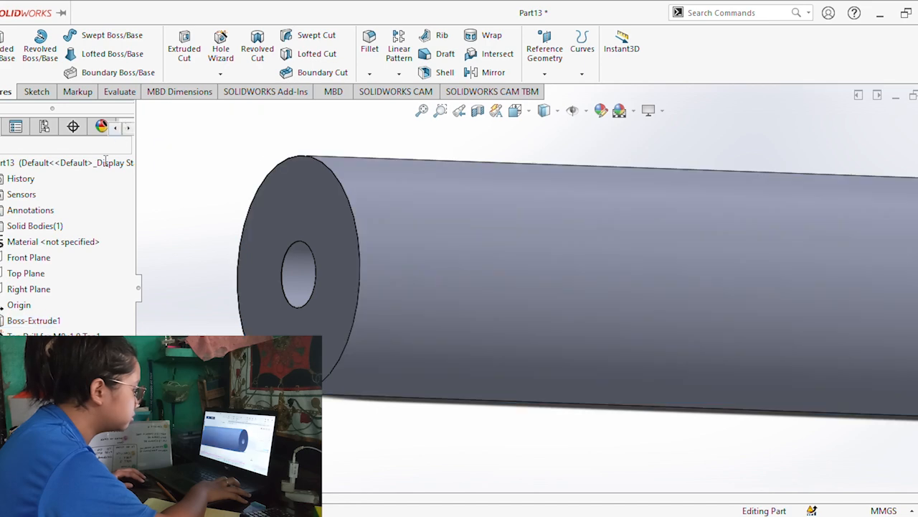
pyautogui.click(1, 179)
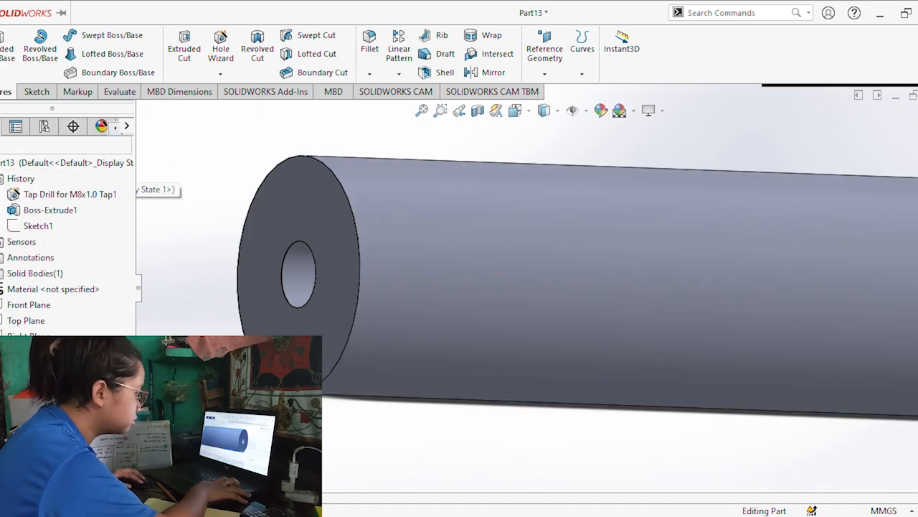
pyautogui.click(34, 320)
pyautogui.click(30, 335)
pyautogui.click(54, 301)
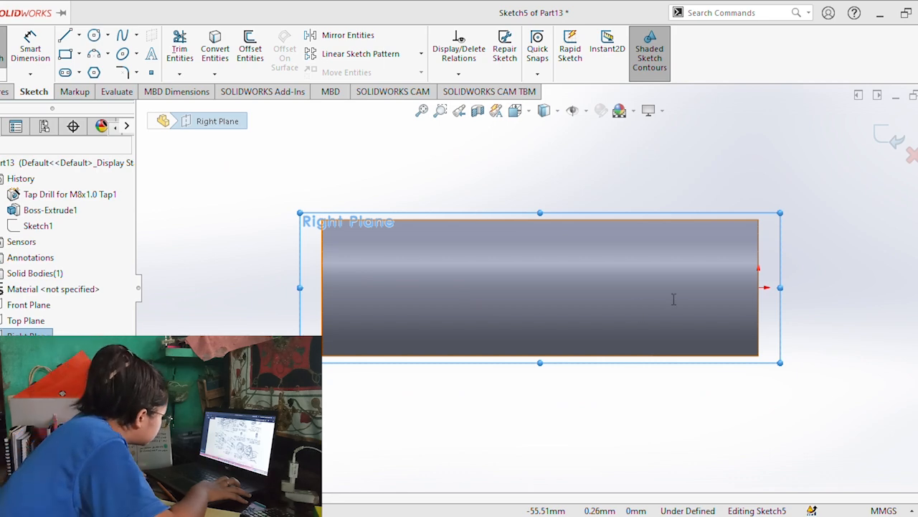
pyautogui.click(94, 35)
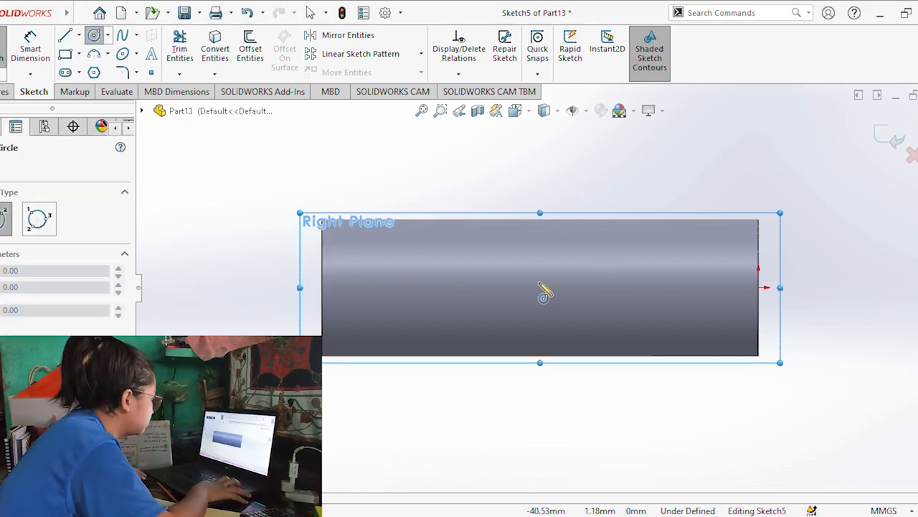
pyautogui.click(533, 277)
pyautogui.click(548, 297)
pyautogui.moveTo(553, 294)
pyautogui.mouseDown(button='middle')
pyautogui.moveTo(639, 251)
pyautogui.moveTo(360, 270)
pyautogui.moveTo(412, 269)
pyautogui.mouseUp(button='middle')
pyautogui.hotkey('ctrl', 'z')
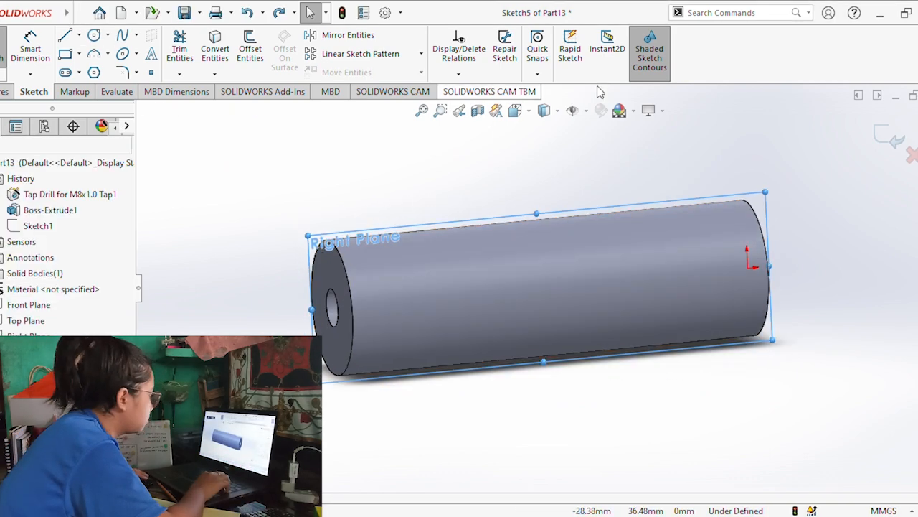
# Create a reference plane tangent to the shaft's cylindrical face, with the Right Plane as the second reference.
pyautogui.click(5, 92)
pyautogui.click(554, 73)
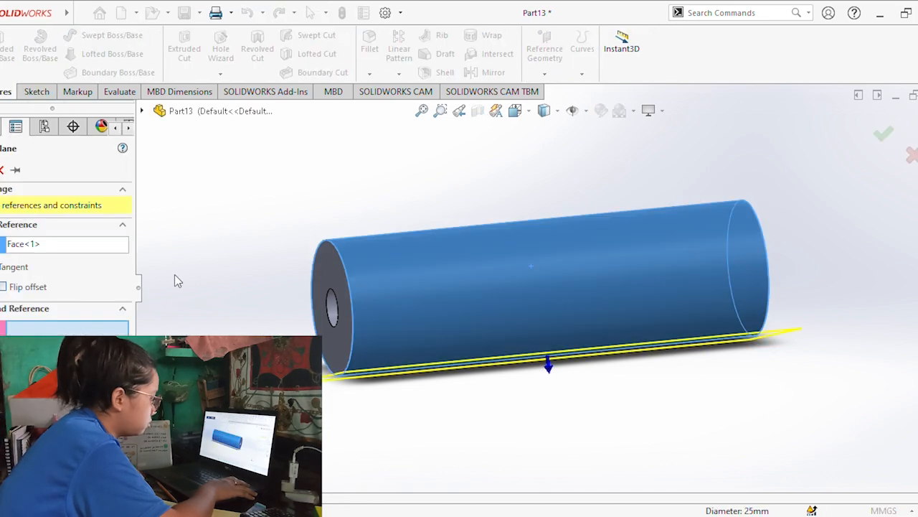
pyautogui.click(142, 111)
pyautogui.click(208, 239)
pyautogui.press('Return')
pyautogui.moveTo(528, 366)
pyautogui.mouseDown(button='middle')
pyautogui.moveTo(574, 459)
pyautogui.moveTo(553, 390)
pyautogui.moveTo(641, 261)
pyautogui.moveTo(626, 272)
pyautogui.mouseUp(button='middle')
# Sketch a circle about 12 mm in diameter on the new tangent plane, centred on the shaft's axis near mid-length.
pyautogui.click(34, 93)
pyautogui.click(3, 54)
pyautogui.hotkey('ctrl', '8')
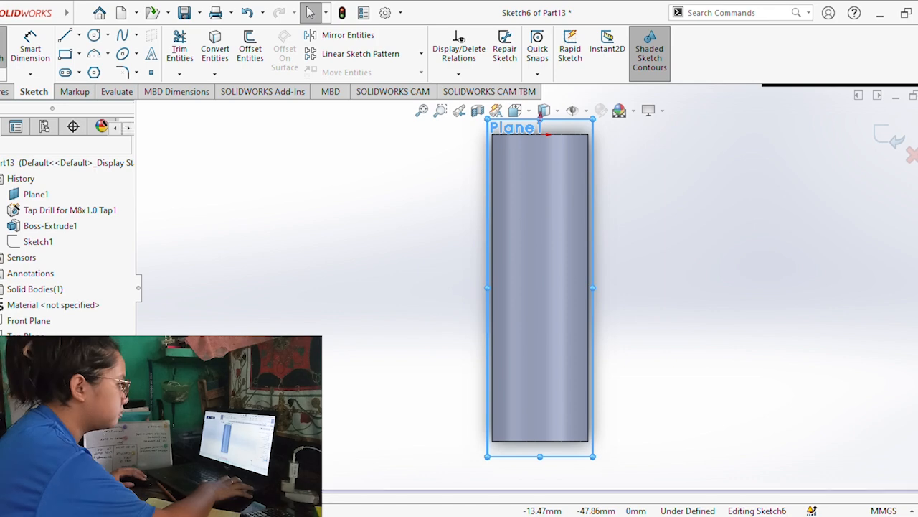
pyautogui.click(94, 35)
pyautogui.click(541, 280)
pyautogui.click(556, 300)
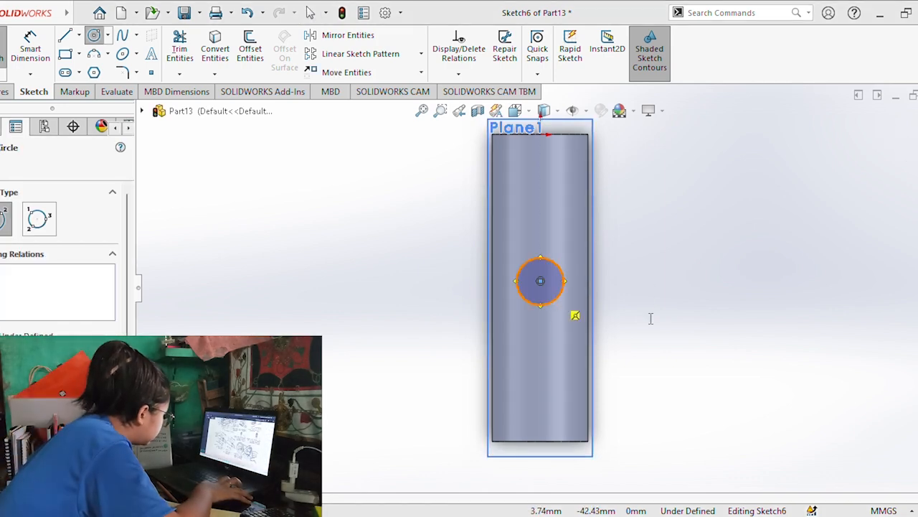
# Dimension the circle's diameter as 5 mm.
pyautogui.click(342, 213)
pyautogui.click(30, 49)
pyautogui.click(563, 276)
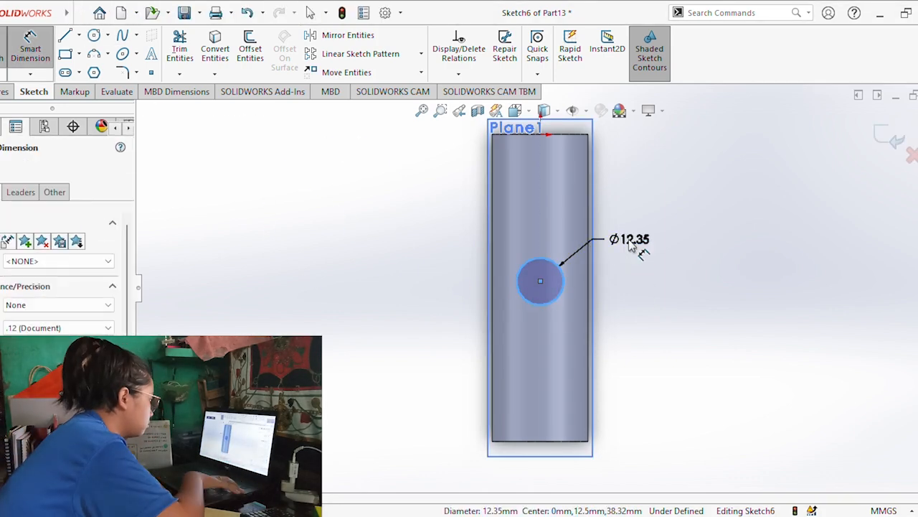
pyautogui.click(629, 239)
pyautogui.write('5')
pyautogui.press('Return')
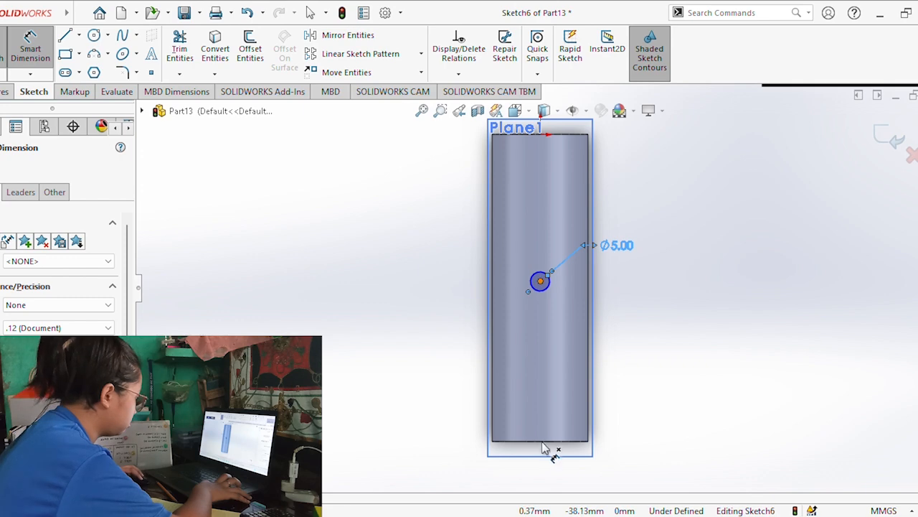
pyautogui.press('Escape')
pyautogui.press('Escape')
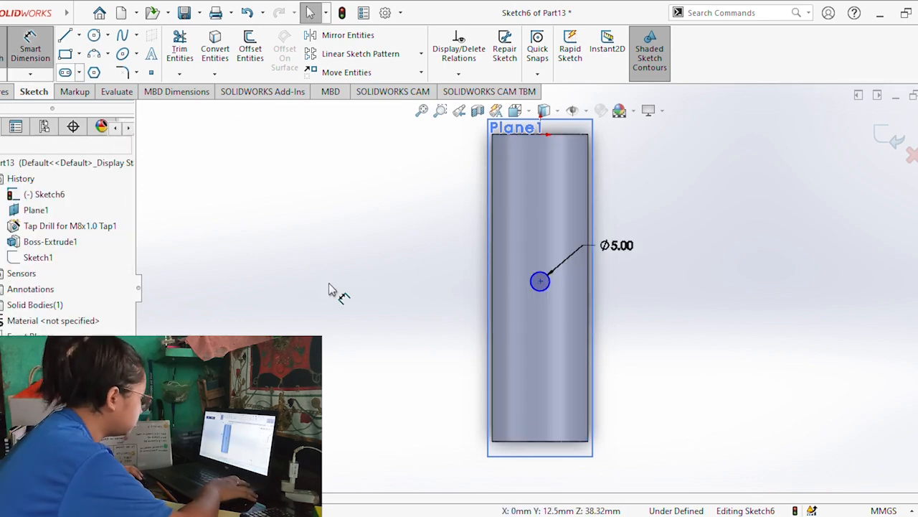
# Dimension the circle's centre 40 mm from the end edge of the shaft opposite the origin.
pyautogui.click(541, 442)
pyautogui.click(540, 281)
pyautogui.click(661, 353)
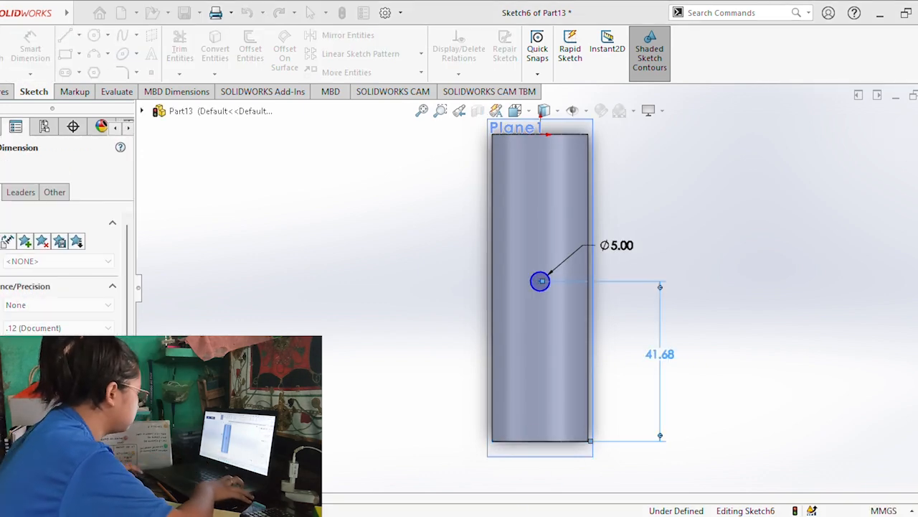
pyautogui.write('40')
pyautogui.press('Return')
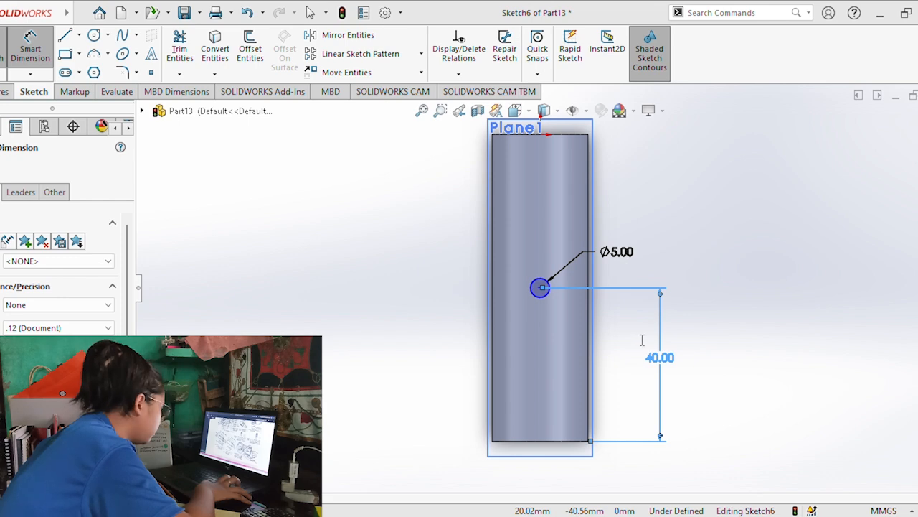
# Cut the 5 mm circle into the shaft's side with an extruded cut.
pyautogui.click(6, 91)
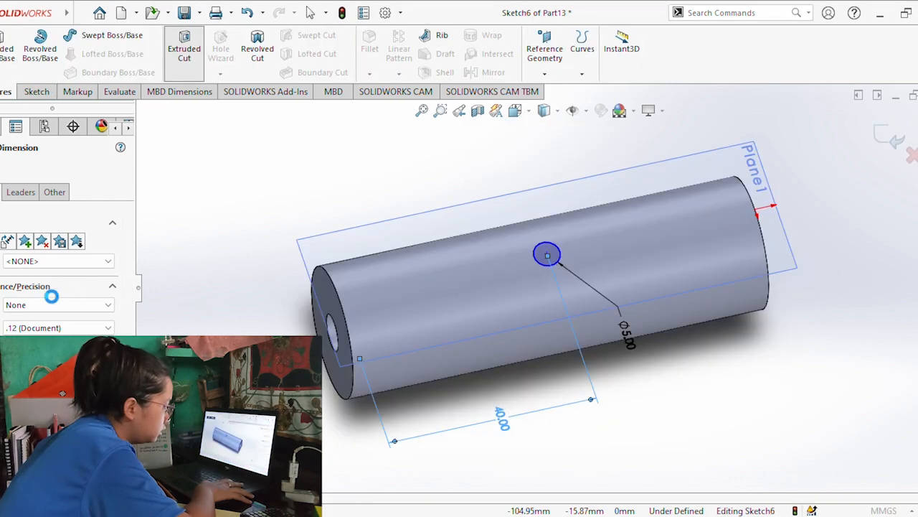
pyautogui.press('Return')
pyautogui.moveTo(404, 326); pyautogui.dragTo(417, 402, button='middle')
pyautogui.doubleClick(129, 128)
pyautogui.click(213, 154)
pyautogui.click(1, 127)
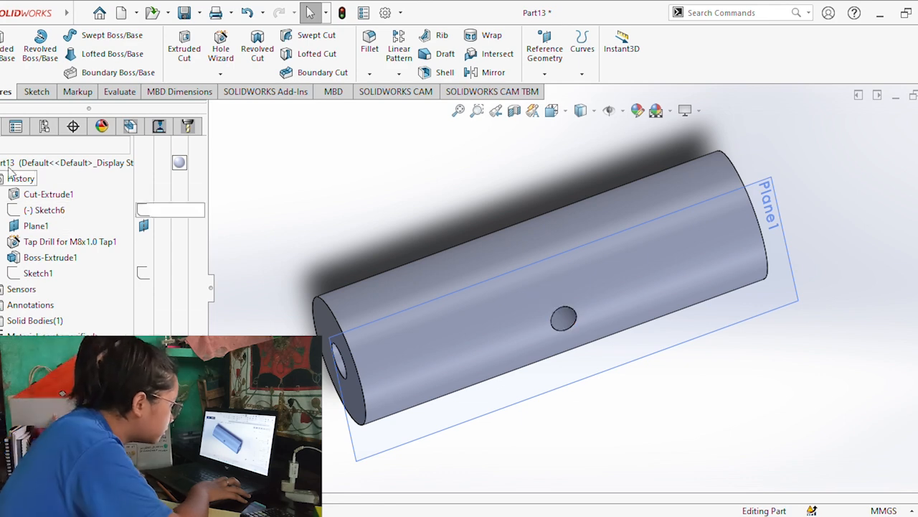
pyautogui.click(47, 383)
pyautogui.click(47, 91)
pyautogui.click(2, 47)
pyautogui.moveTo(625, 217); pyautogui.dragTo(631, 242, button='middle')
pyautogui.click(460, 172)
pyautogui.click(12, 91)
pyautogui.click(37, 91)
pyautogui.click(2, 47)
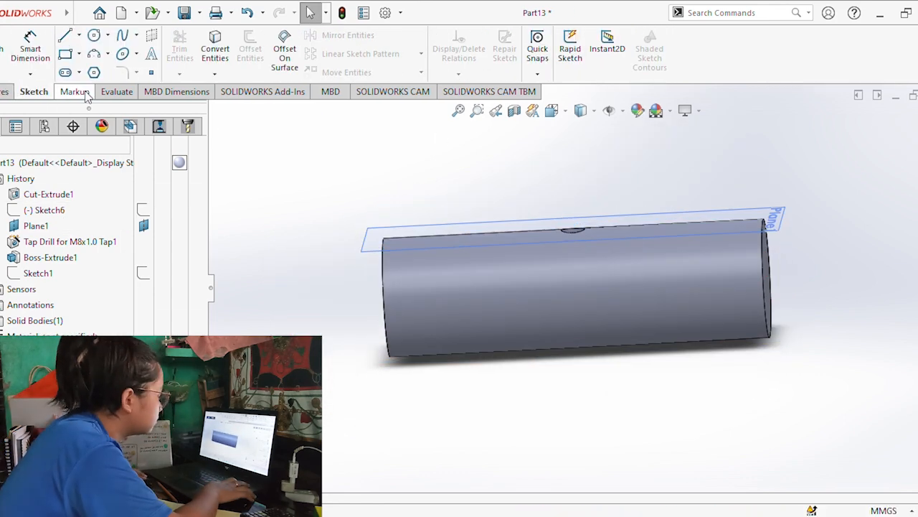
# Try to create another tangent reference plane from the shaft's cylindrical face and the Right Plane.
pyautogui.click(9, 91)
pyautogui.click(544, 56)
pyautogui.click(560, 89)
pyautogui.click(563, 286)
pyautogui.click(214, 111)
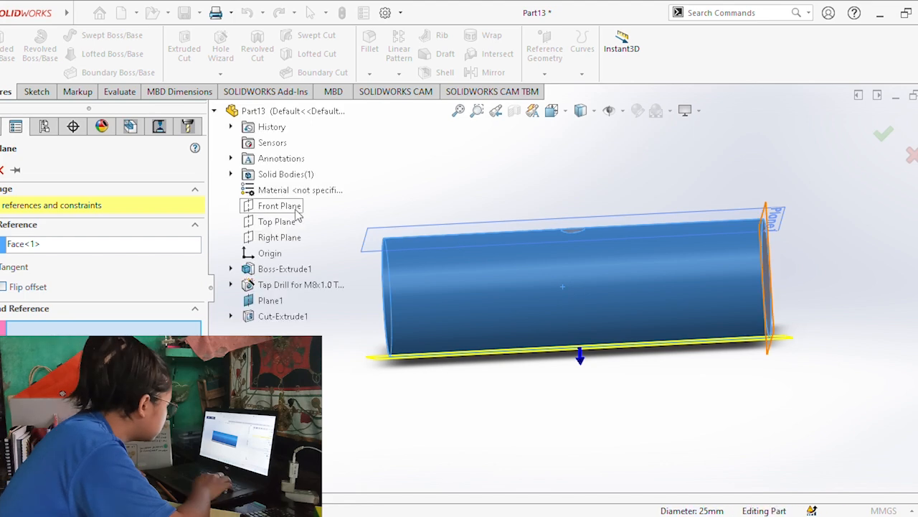
pyautogui.click(291, 239)
pyautogui.click(0, 170)
pyautogui.moveTo(540, 264)
pyautogui.mouseDown(button='middle')
pyautogui.moveTo(551, 289)
pyautogui.moveTo(534, 264)
pyautogui.mouseUp(button='middle')
pyautogui.click(302, 312)
pyautogui.hotkey('ctrl', 'z')
# Create a second reference plane tangent to the shaft's cylindrical face, with the Top Plane as the second reference.
pyautogui.moveTo(446, 132); pyautogui.dragTo(465, 140, button='middle')
pyautogui.click(545, 56)
pyautogui.click(559, 89)
pyautogui.click(483, 330)
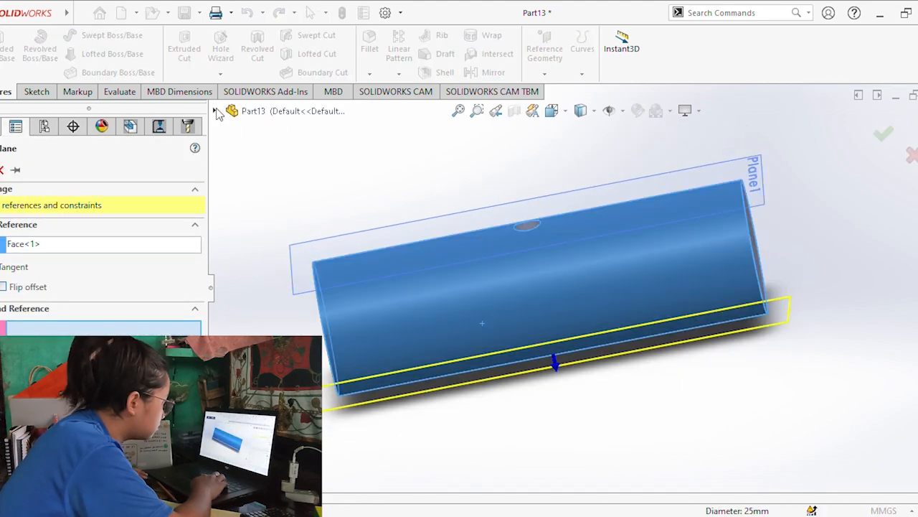
pyautogui.click(215, 112)
pyautogui.click(277, 221)
pyautogui.click(0, 170)
pyautogui.moveTo(443, 302); pyautogui.dragTo(488, 286, button='middle')
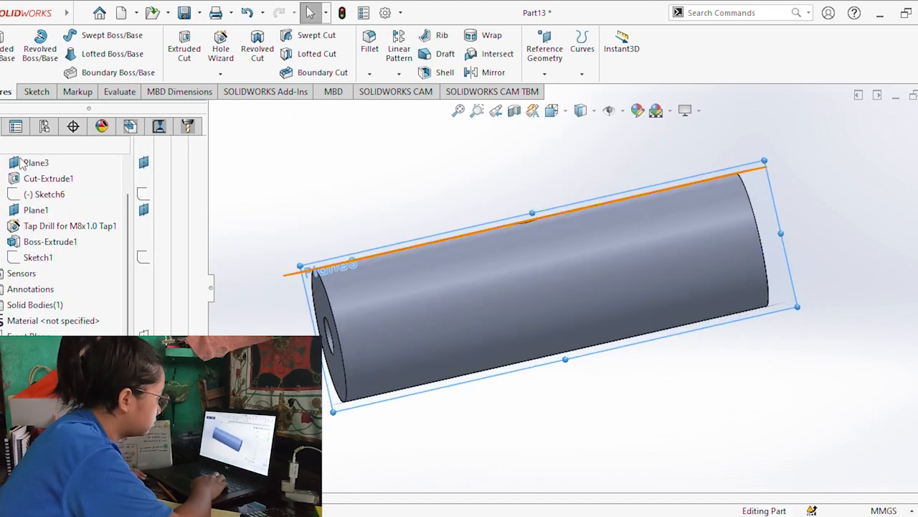
# Sketch two circles about 9 mm in diameter on the new tangent plane, on the shaft's axis near each end.
pyautogui.click(37, 92)
pyautogui.click(1, 54)
pyautogui.hotkey('alt', 'Tab')
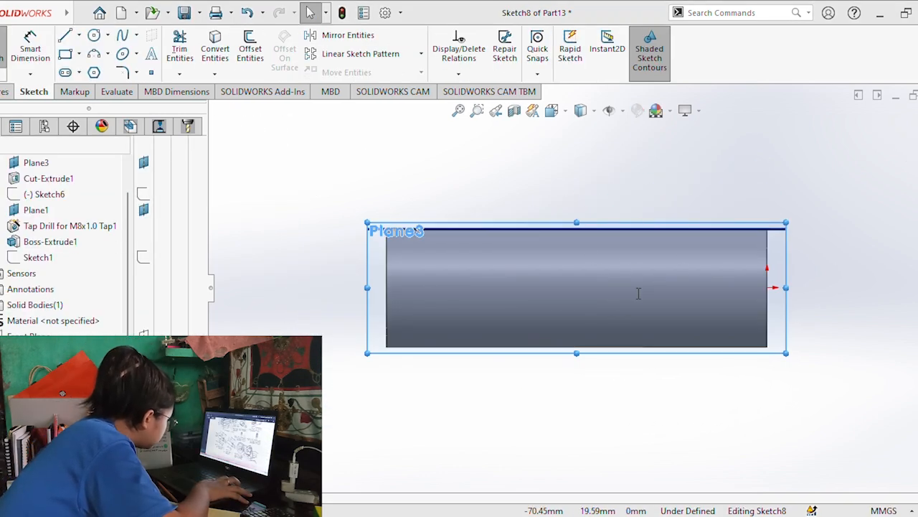
pyautogui.click(94, 35)
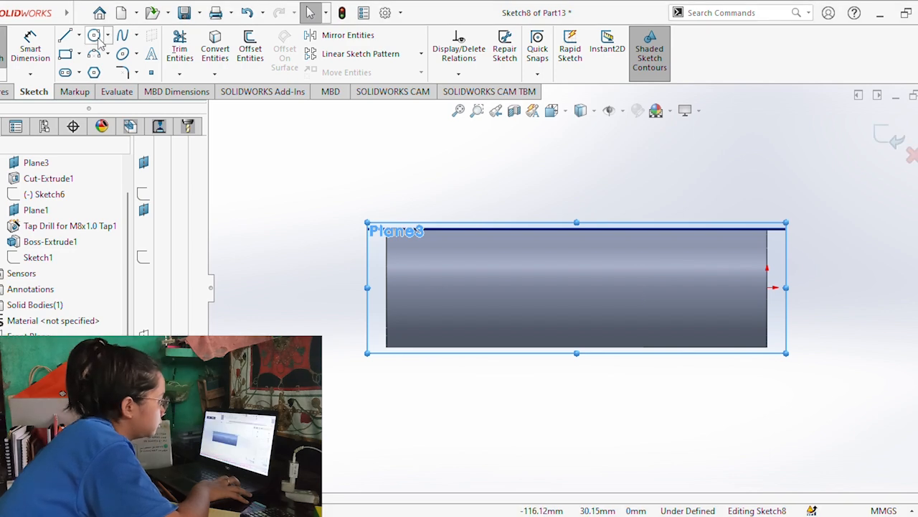
pyautogui.click(439, 288)
pyautogui.click(454, 302)
pyautogui.click(711, 288)
pyautogui.click(730, 298)
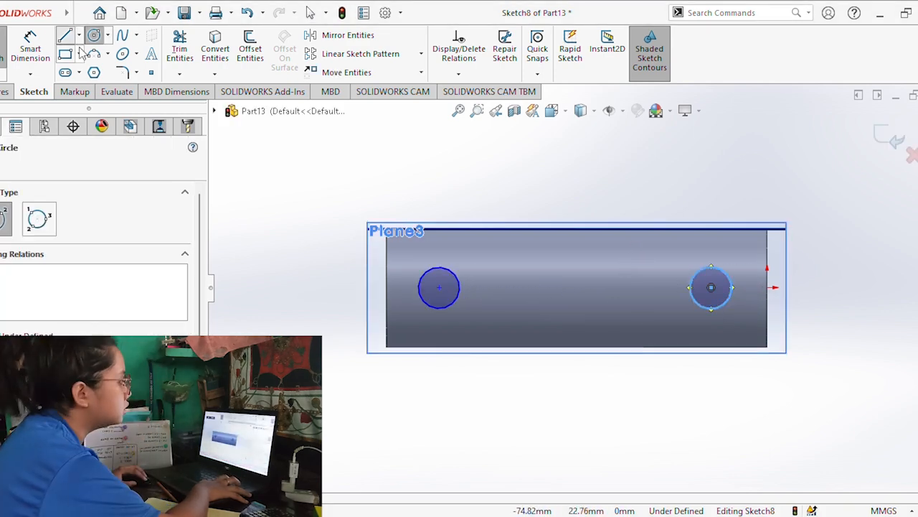
# Dimension the diameters of both circles as 5 mm.
pyautogui.click(30, 43)
pyautogui.click(424, 274)
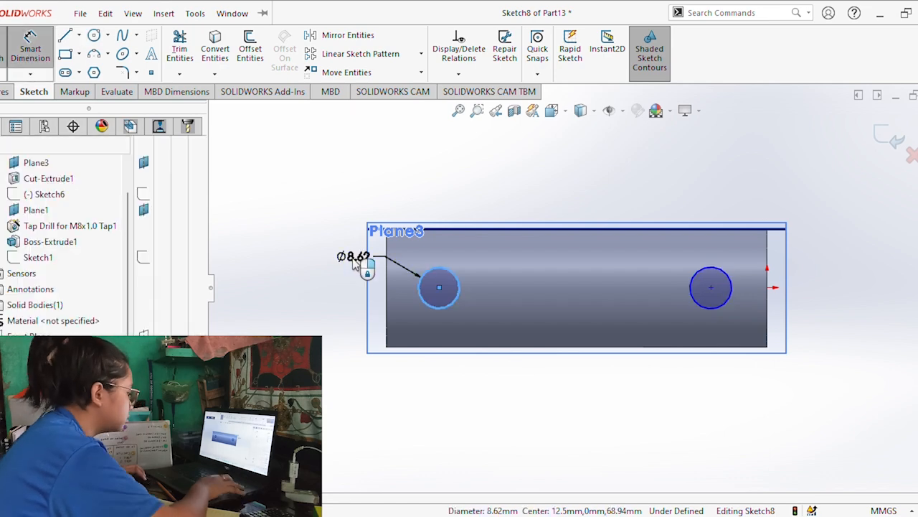
pyautogui.click(365, 264)
pyautogui.write('5')
pyautogui.press('Return')
pyautogui.click(727, 276)
pyautogui.click(824, 255)
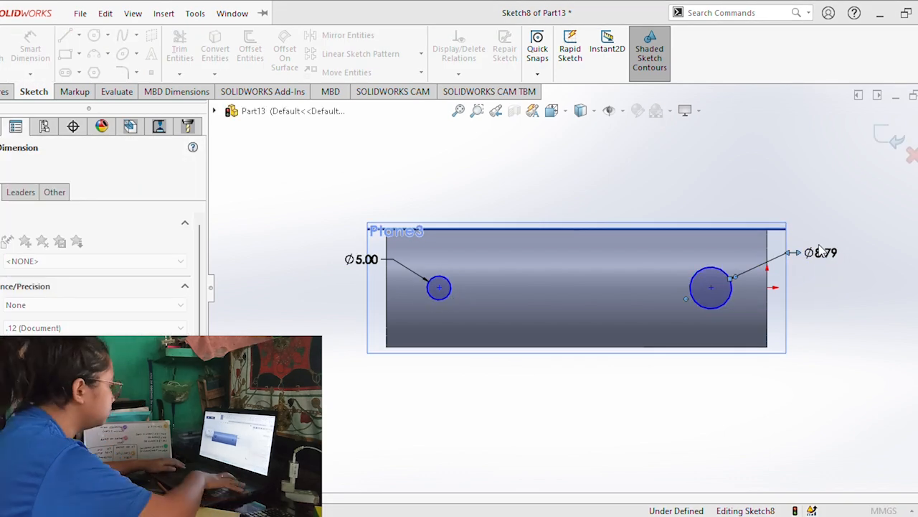
pyautogui.write('5')
pyautogui.press('Return')
# Set the centre-to-centre distance between the two circles to 54 mm.
pyautogui.click(439, 287)
pyautogui.click(710, 287)
pyautogui.click(562, 197)
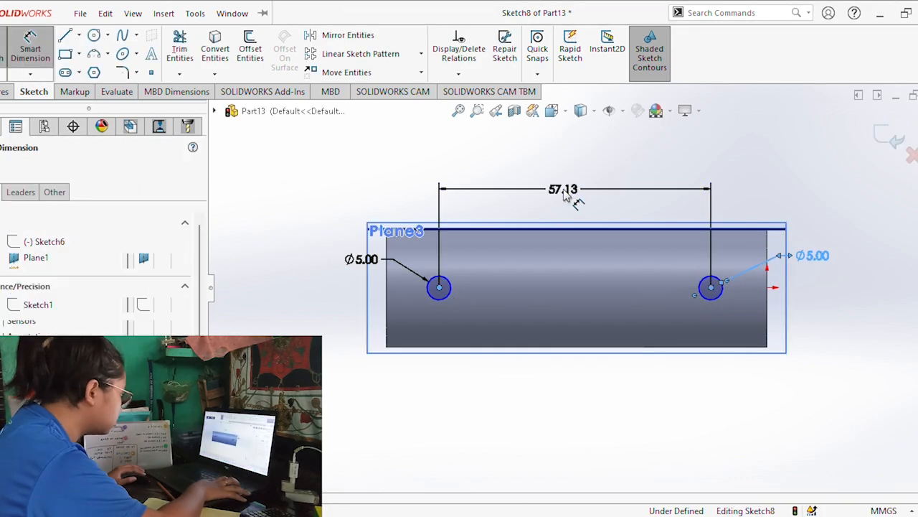
pyautogui.write('54')
pyautogui.press('Return')
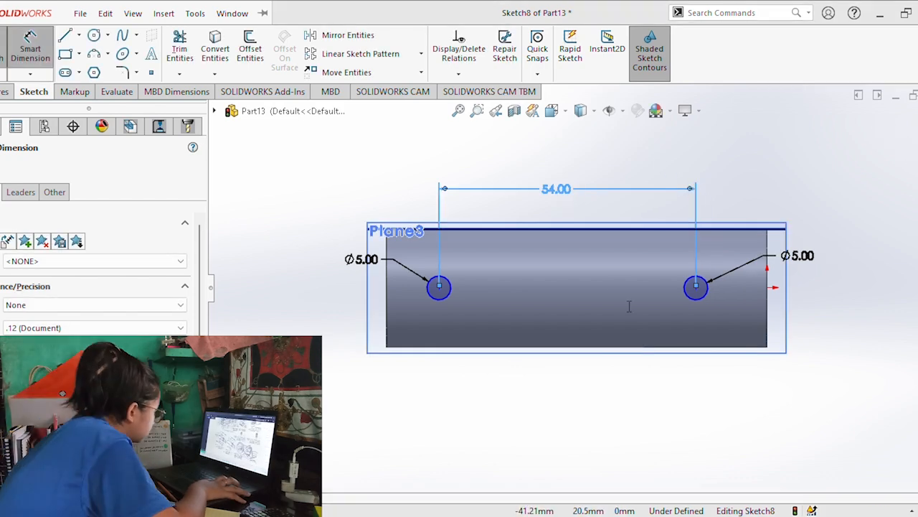
# Dimension the circle nearest the origin 13 mm from the origin along the shaft.
pyautogui.click(689, 279)
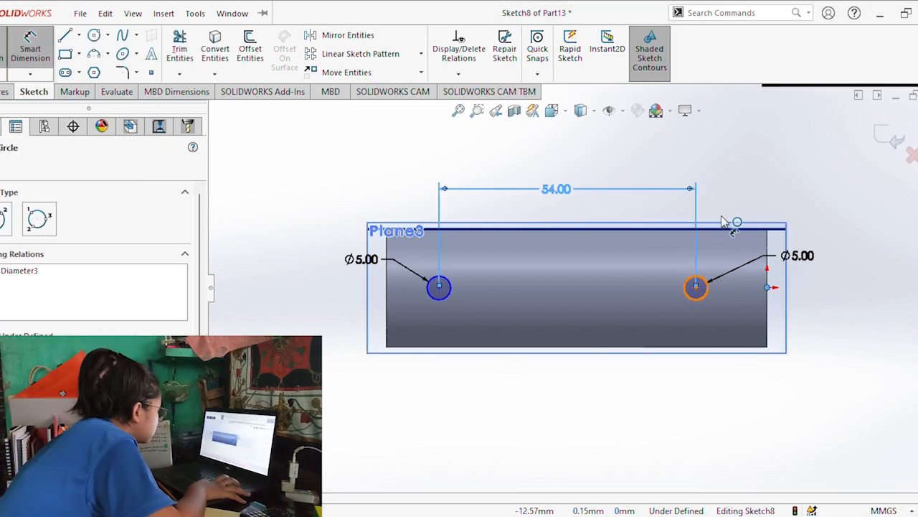
pyautogui.click(766, 287)
pyautogui.click(731, 188)
pyautogui.write('13')
pyautogui.press('Return')
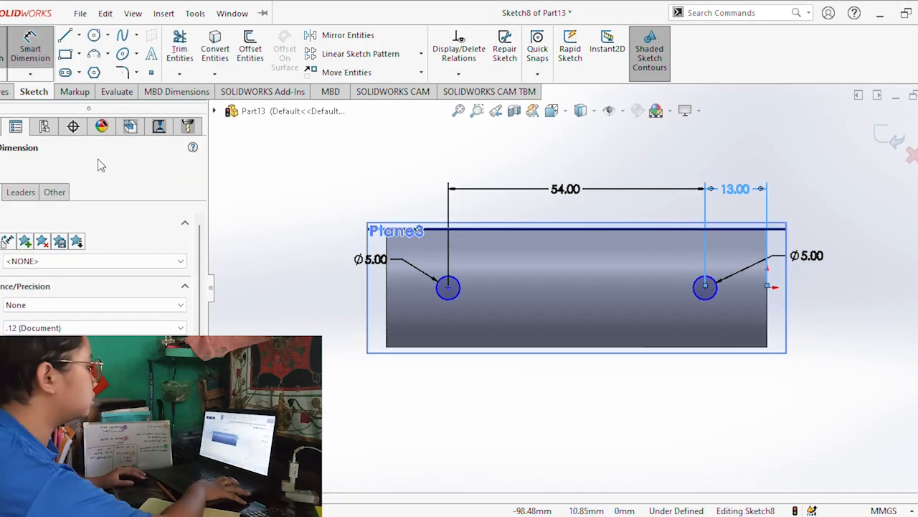
pyautogui.press('Escape')
# Cut both 5 mm circles into the shaft's side with an extruded cut.
pyautogui.click(4, 91)
pyautogui.click(184, 47)
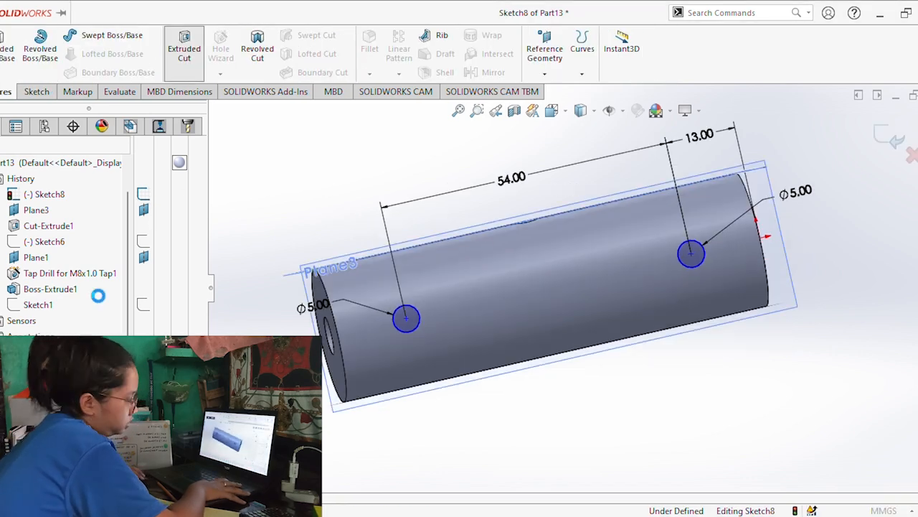
pyautogui.click(3, 166)
pyautogui.moveTo(316, 200); pyautogui.dragTo(309, 233, button='middle')
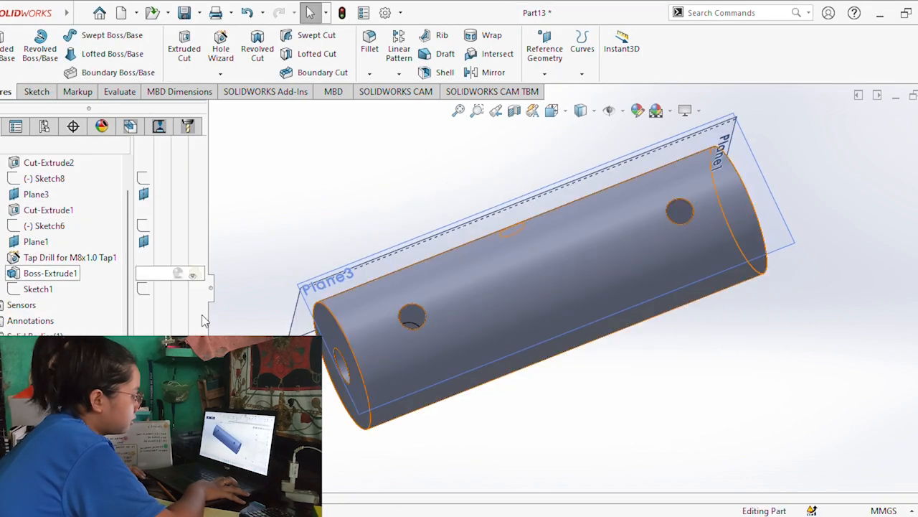
pyautogui.click(208, 297)
pyautogui.moveTo(420, 260); pyautogui.dragTo(423, 304, button='middle')
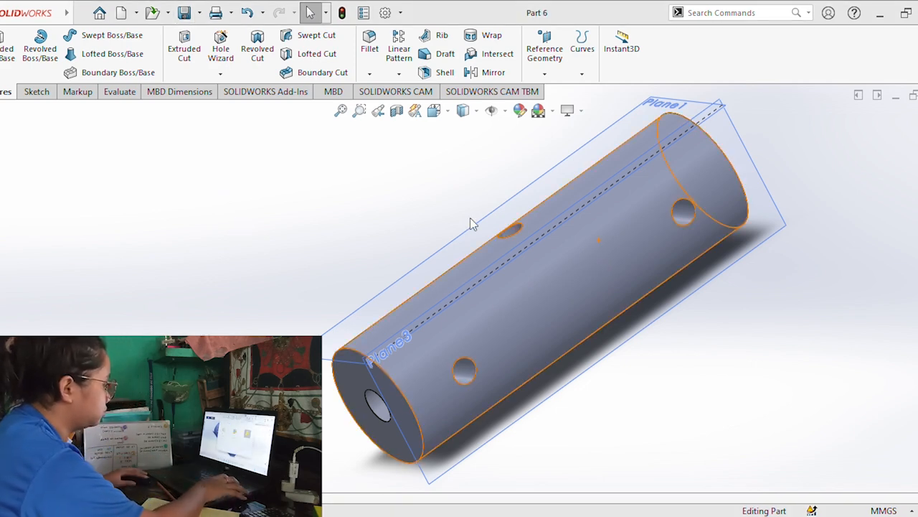
# Create a new part document and return to the Part 6 shaft.
pyautogui.hotkey('ctrl', 'n')
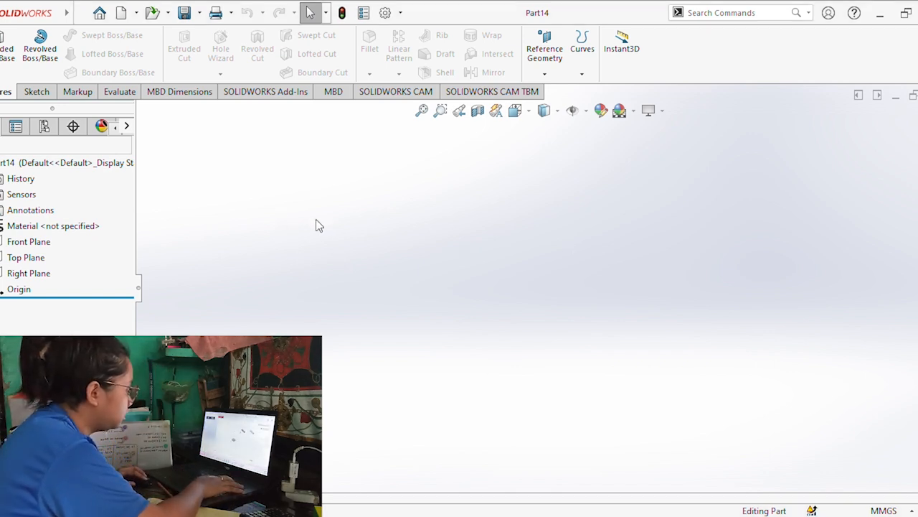
pyautogui.hotkey('ctrl', 'Tab')
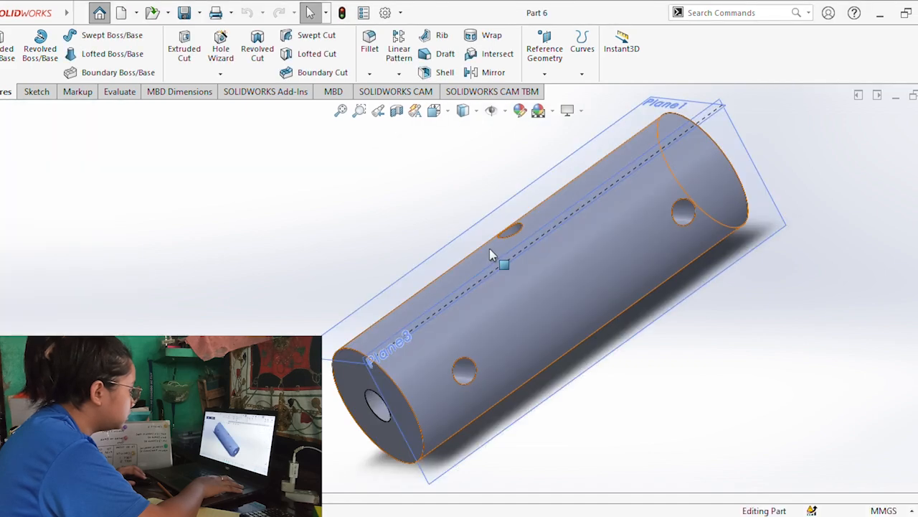
# Chamfer the circular edges at both ends of the shaft by 1 mm at 45 degrees.
pyautogui.click(386, 377)
pyautogui.moveTo(447, 366); pyautogui.dragTo(623, 216, button='middle')
pyautogui.keyDown('ctrl'); pyautogui.click(623, 215); pyautogui.keyUp('ctrl')
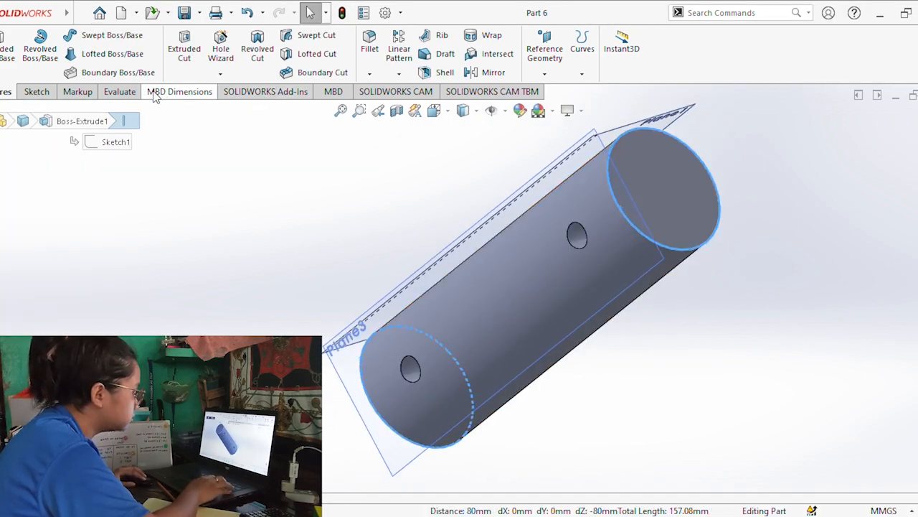
pyautogui.click(0, 288)
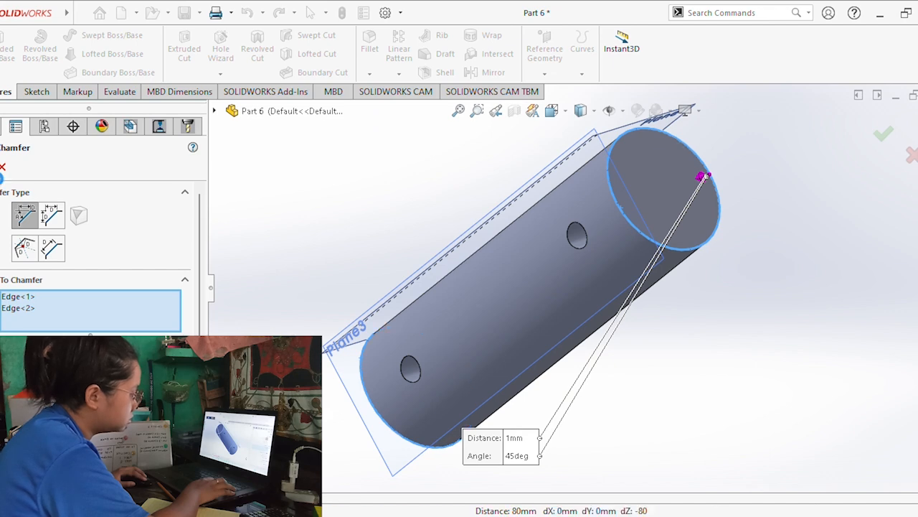
pyautogui.press('Return')
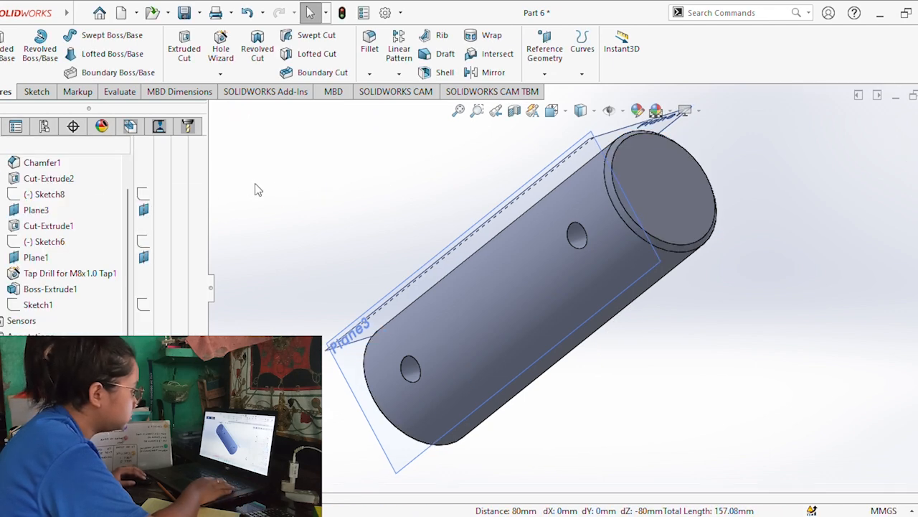
pyautogui.click(214, 305)
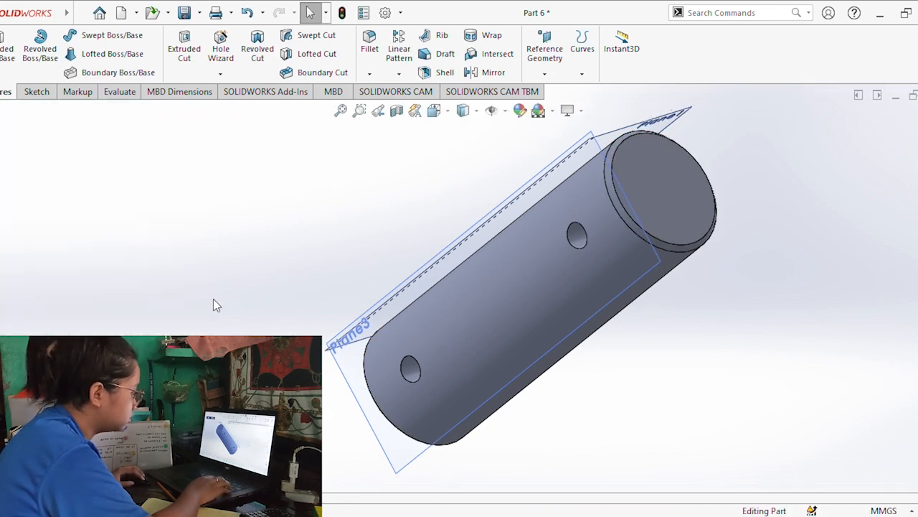
# Save the Part 6 shaft and consult the reference drawing for the next part's dimensions.
pyautogui.click(184, 12)
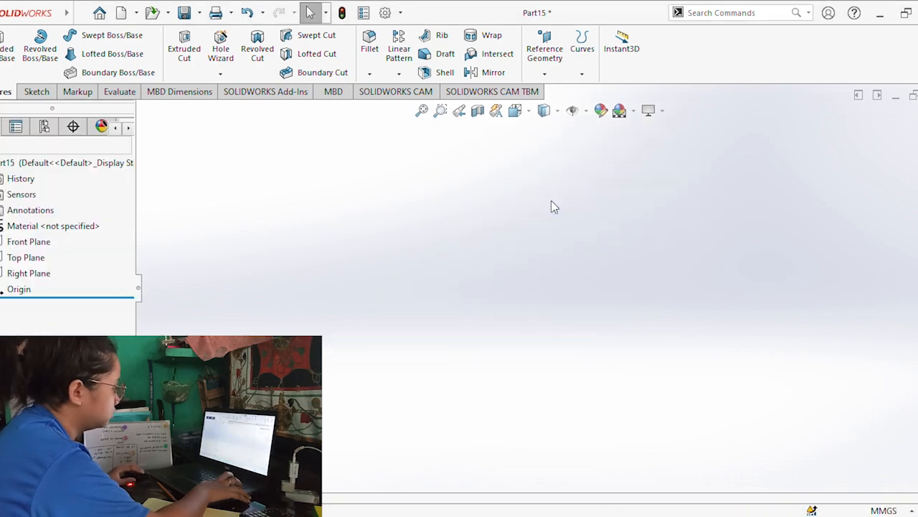
pyautogui.hotkey('alt', 'Tab')
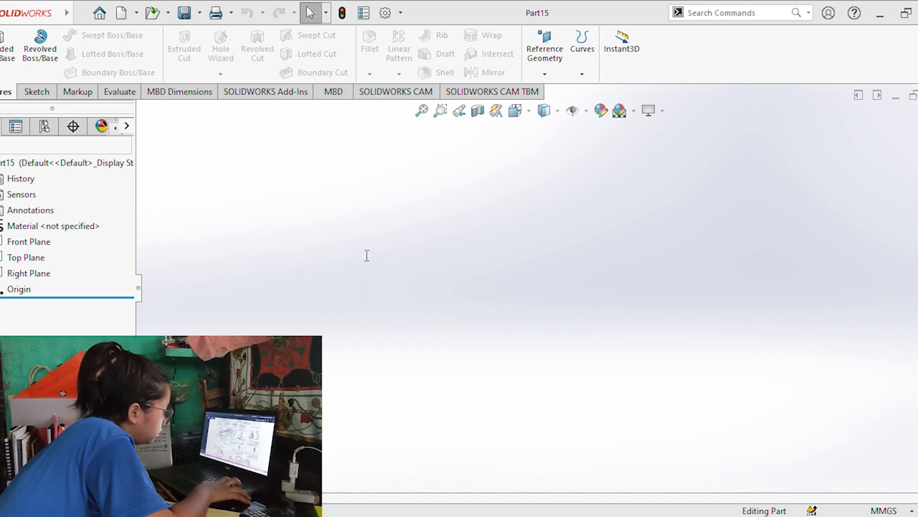
pyautogui.hotkey('alt', 'Tab')
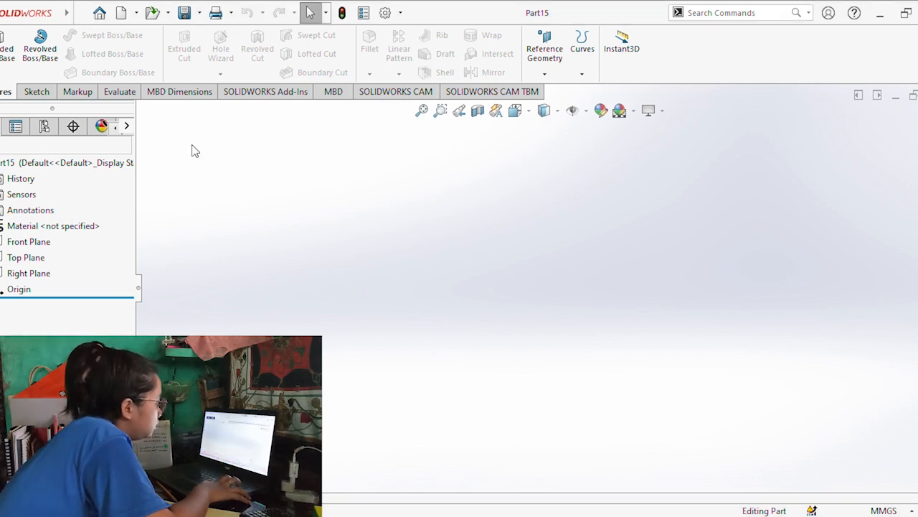
# Sketch two concentric circles centred on the origin on the Front Plane, the outer one about 65 mm in diameter.
pyautogui.click(34, 92)
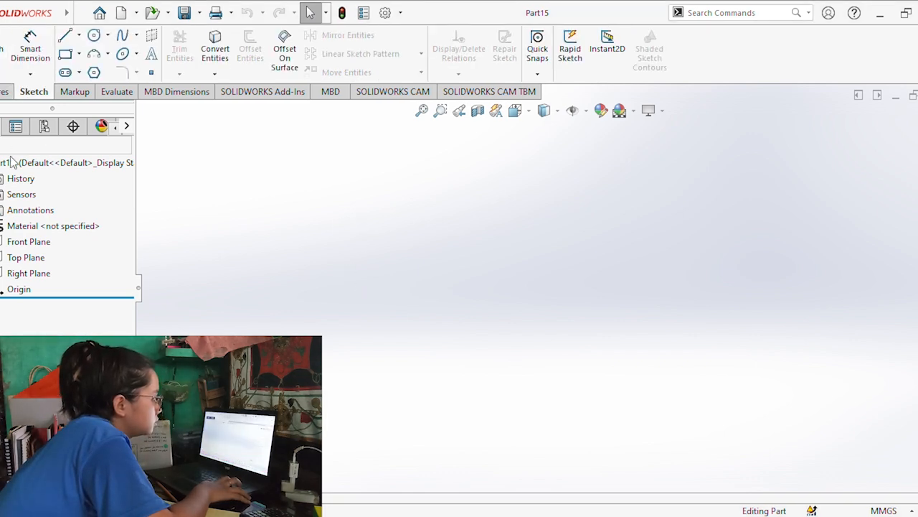
pyautogui.click(9, 68)
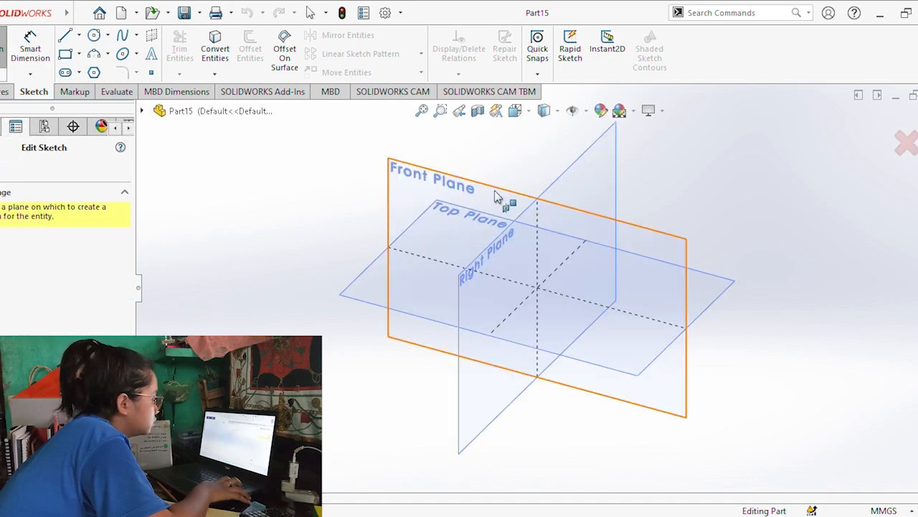
pyautogui.click(498, 199)
pyautogui.click(94, 35)
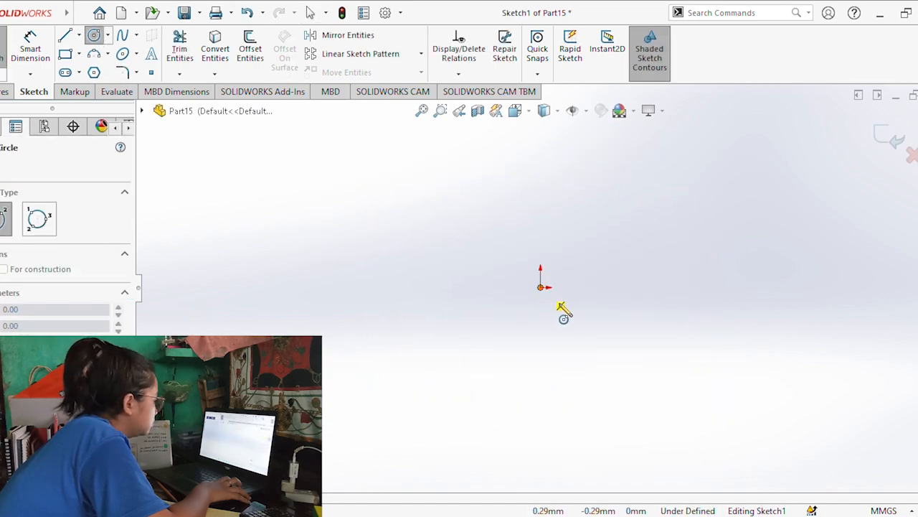
pyautogui.click(540, 287)
pyautogui.click(580, 314)
pyautogui.click(541, 287)
pyautogui.click(617, 310)
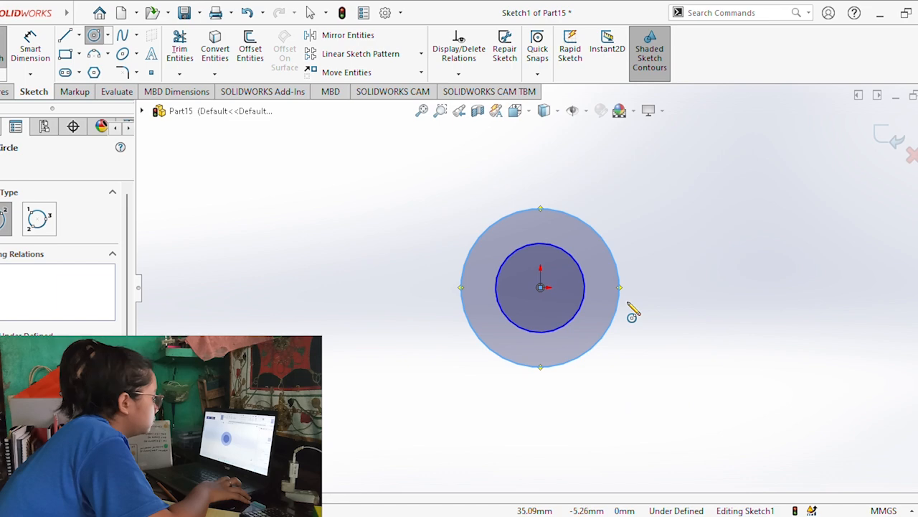
# Dimension the outer circle's diameter as 30 mm.
pyautogui.click(30, 44)
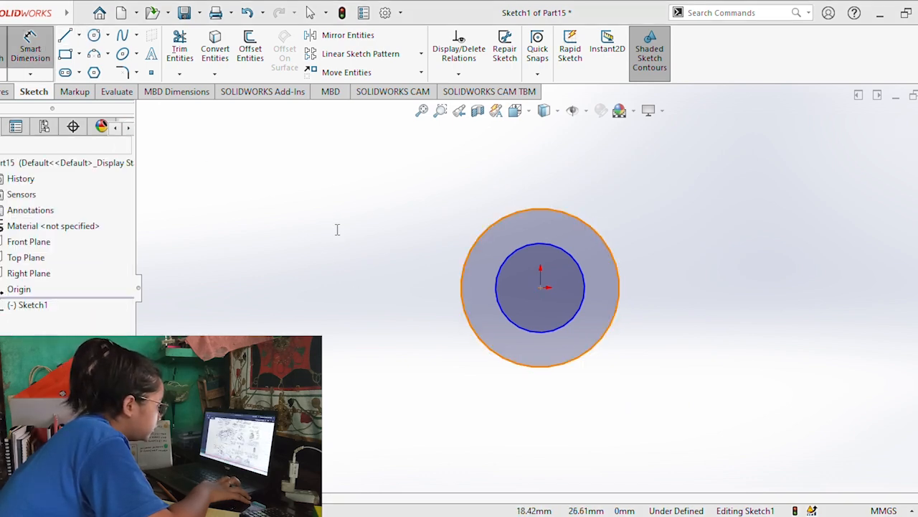
pyautogui.click(608, 238)
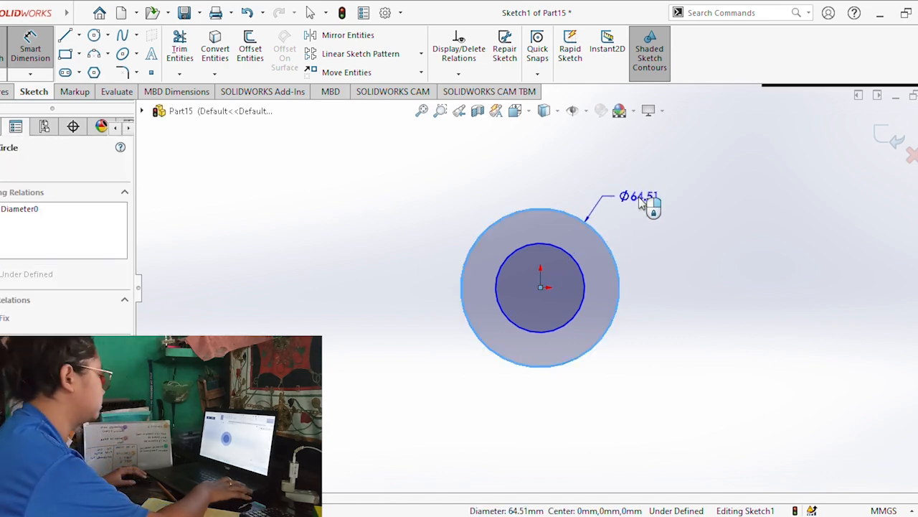
pyautogui.click(639, 201)
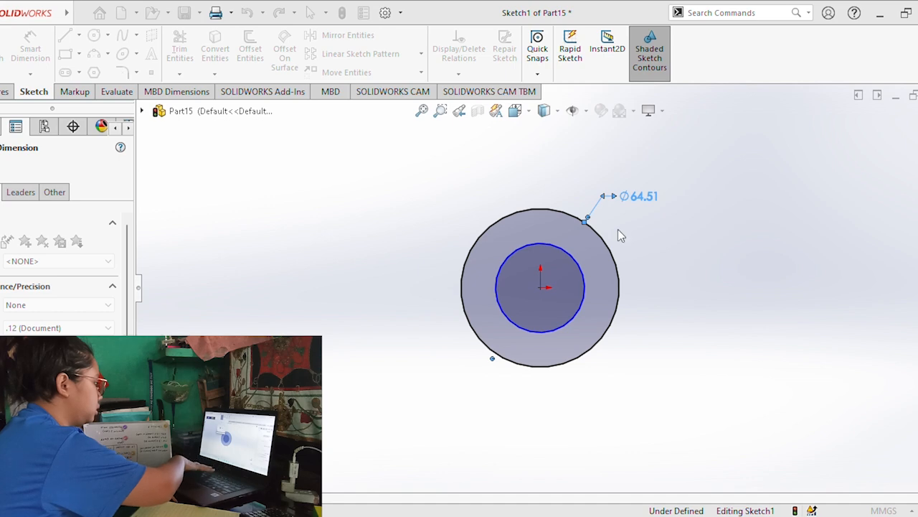
pyautogui.write('30')
pyautogui.press('Return')
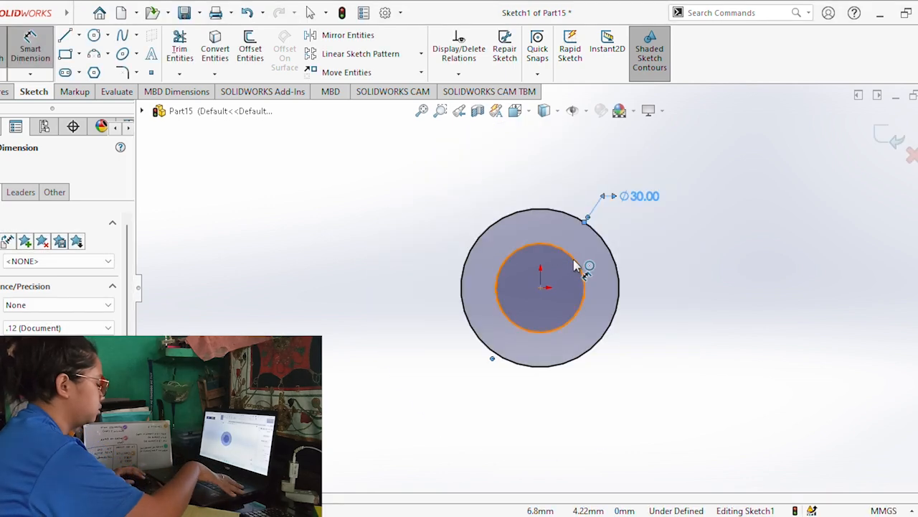
# Dimension the inner circle's diameter as 25 mm.
pyautogui.click(574, 258)
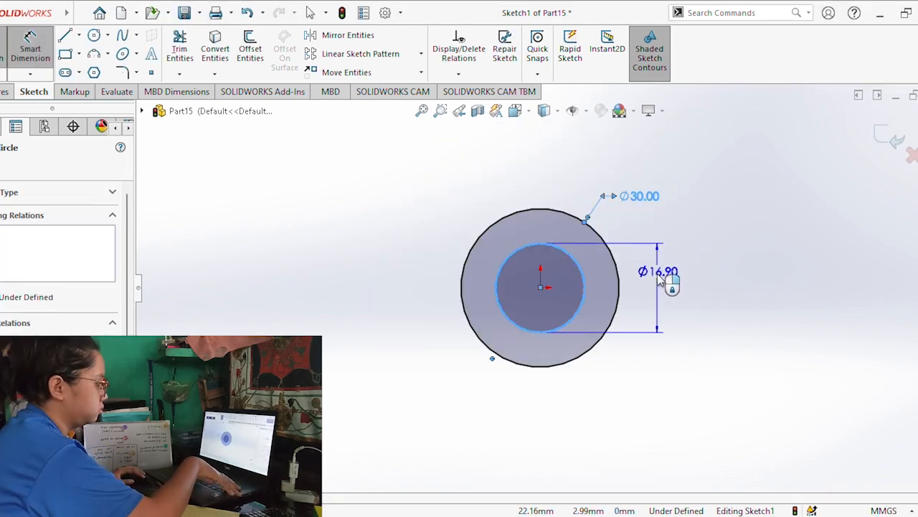
pyautogui.click(658, 278)
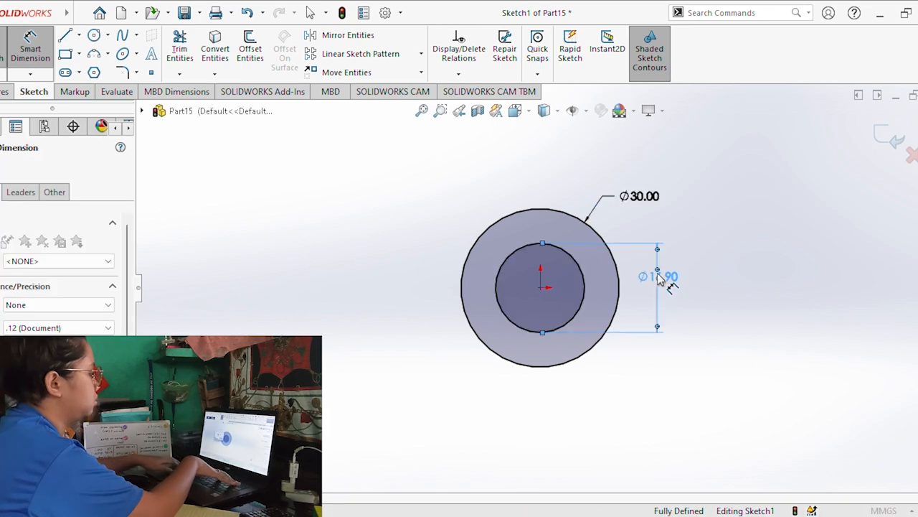
pyautogui.press('Escape')
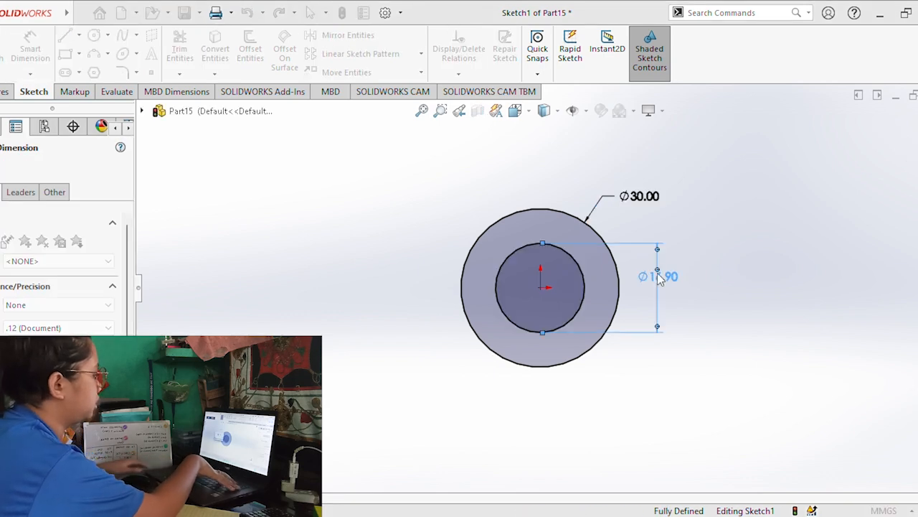
pyautogui.click(606, 418)
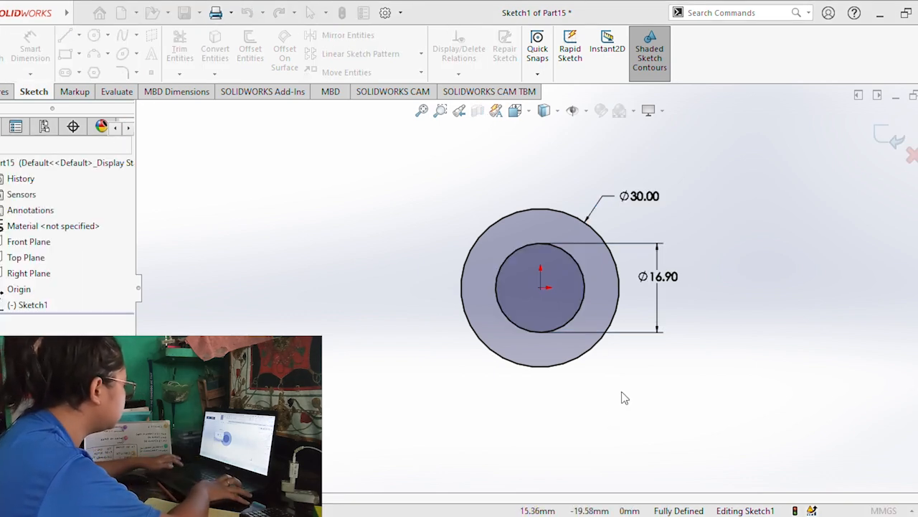
pyautogui.click(589, 251)
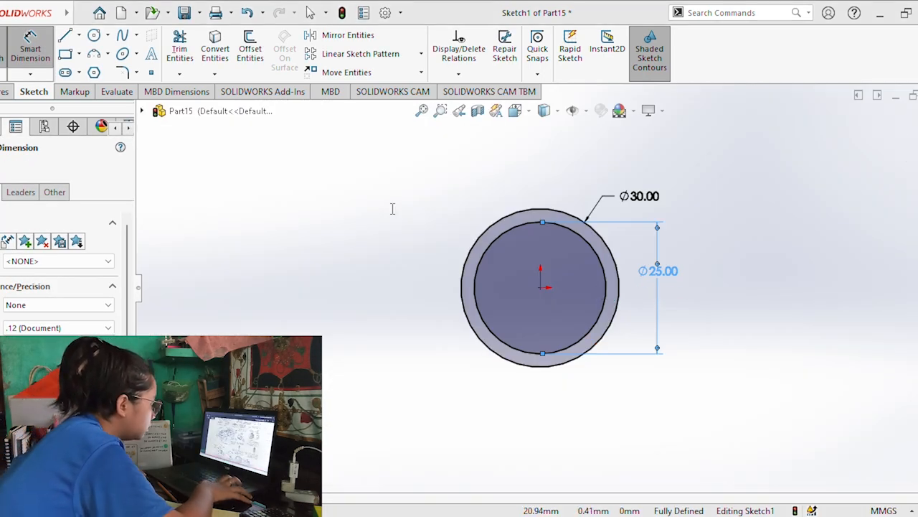
pyautogui.press('Escape')
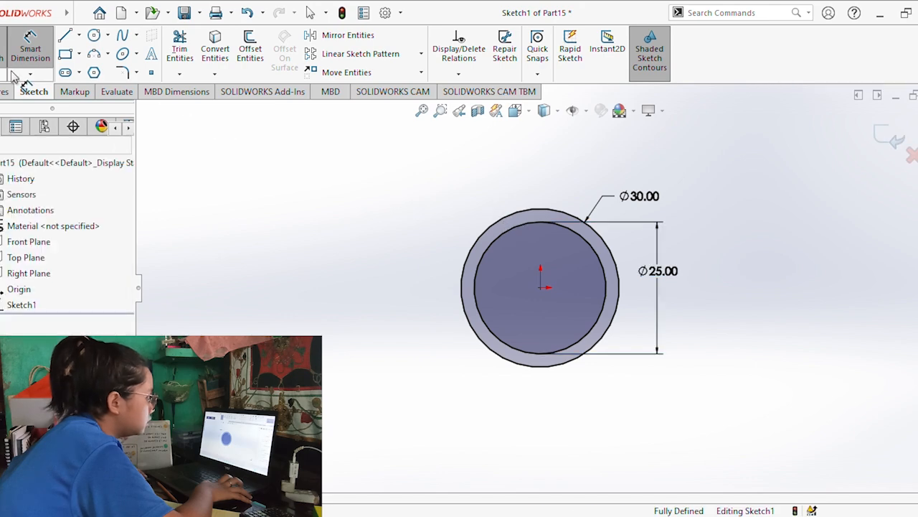
# Extrude the ring between the two circles as a blind boss 31 mm deep, consulting the reference drawing for the length.
pyautogui.click(5, 91)
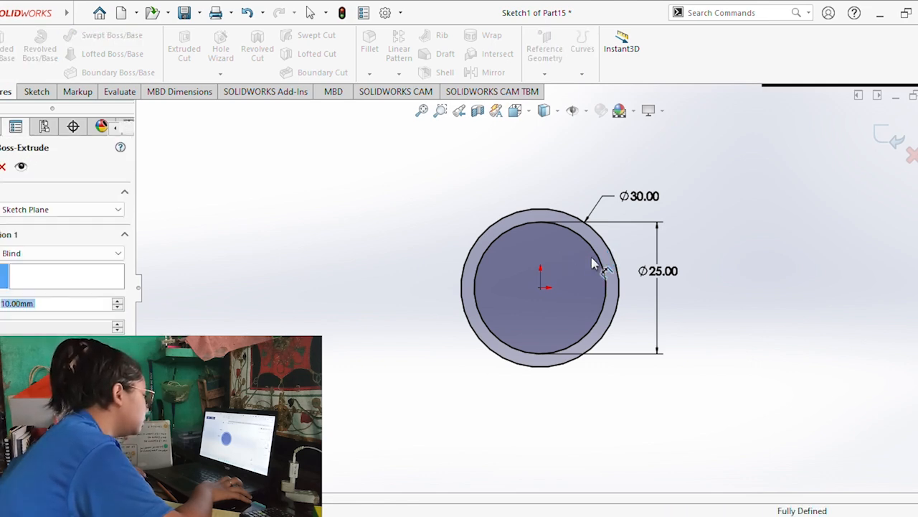
pyautogui.moveTo(564, 275); pyautogui.dragTo(565, 292, button='middle')
pyautogui.moveTo(484, 299); pyautogui.dragTo(497, 188, button='middle')
pyautogui.hotkey('alt', 'Tab')
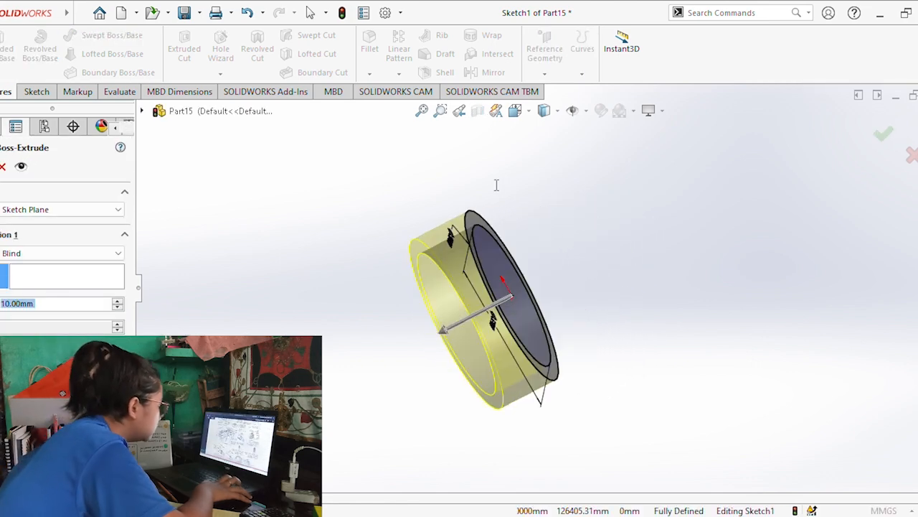
pyautogui.hotkey('alt', 'Tab')
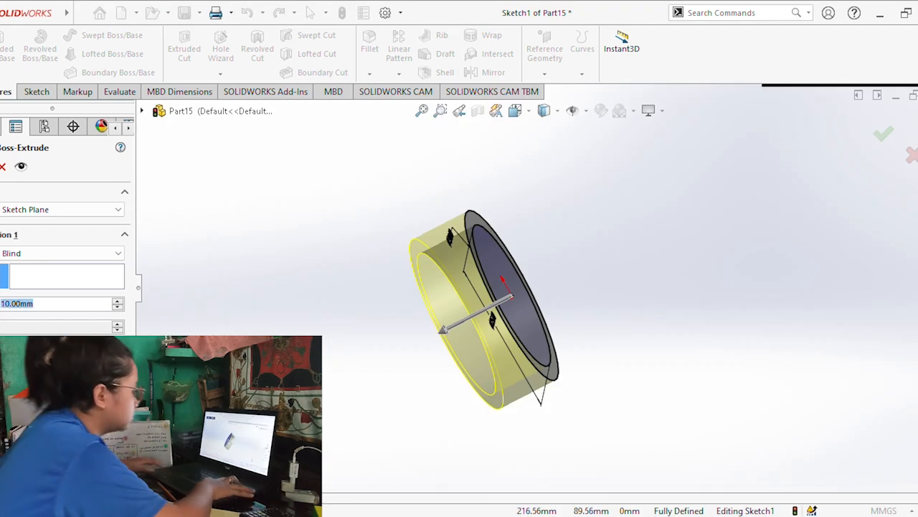
pyautogui.press('Return')
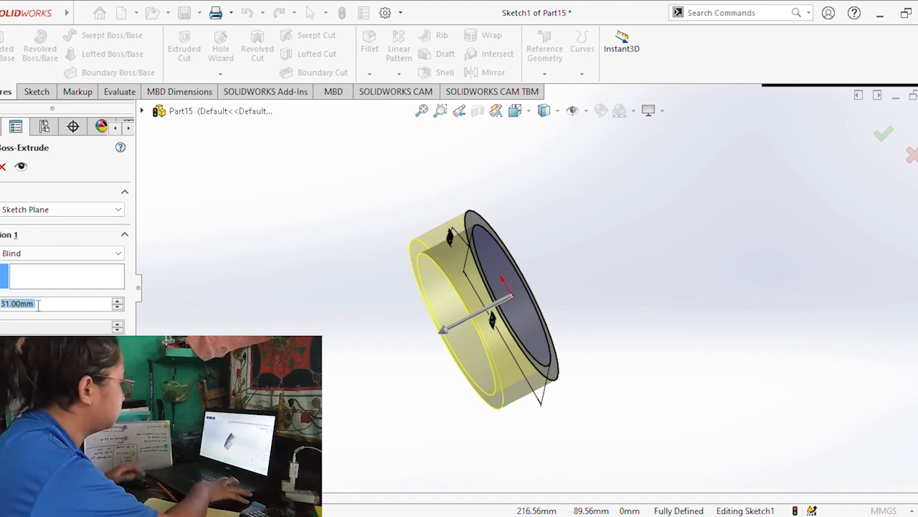
pyautogui.press('Return')
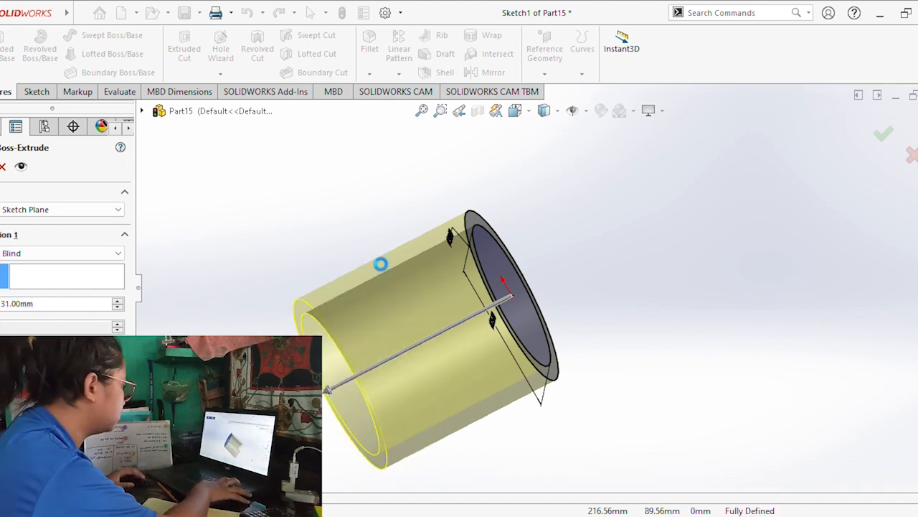
# Inspect the hollow cylinder from several angles and save the part.
pyautogui.moveTo(318, 287); pyautogui.dragTo(388, 203, button='middle')
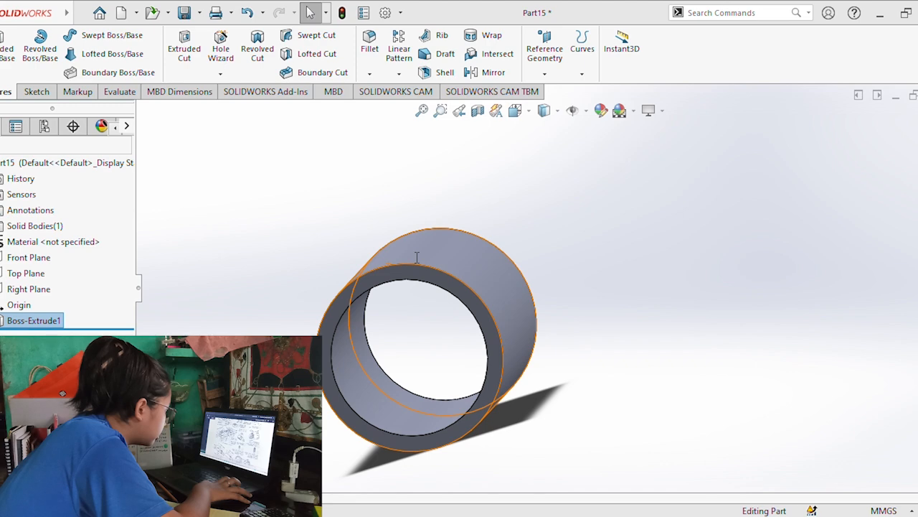
pyautogui.moveTo(453, 234); pyautogui.dragTo(363, 266, button='middle')
pyautogui.click(188, 16)
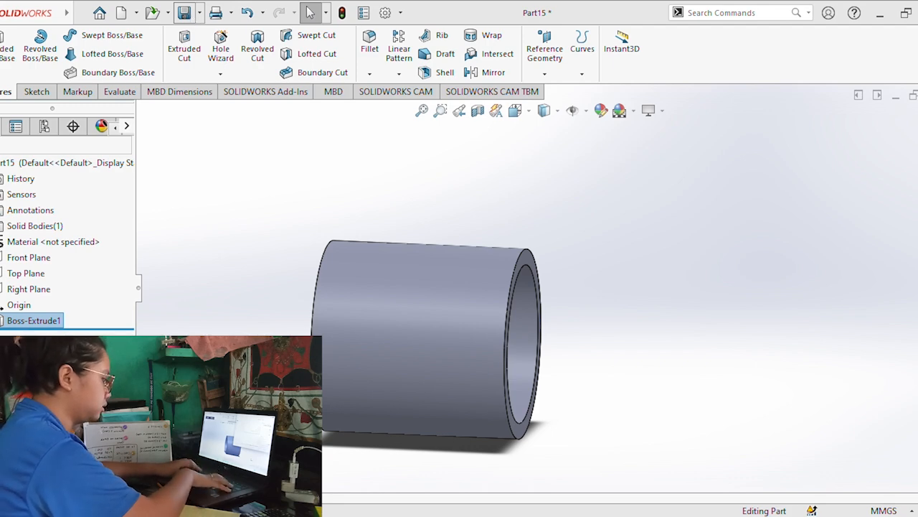
pyautogui.press('Return')
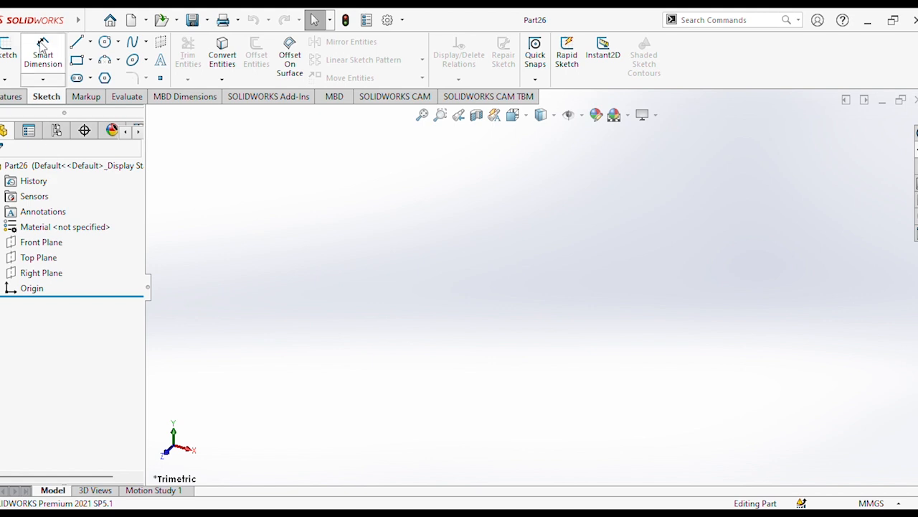
# Sketch a six-sided inscribed-circle polygon centred on the origin on the Front Plane of Part26, about 63 mm across flats.
pyautogui.click(8, 50)
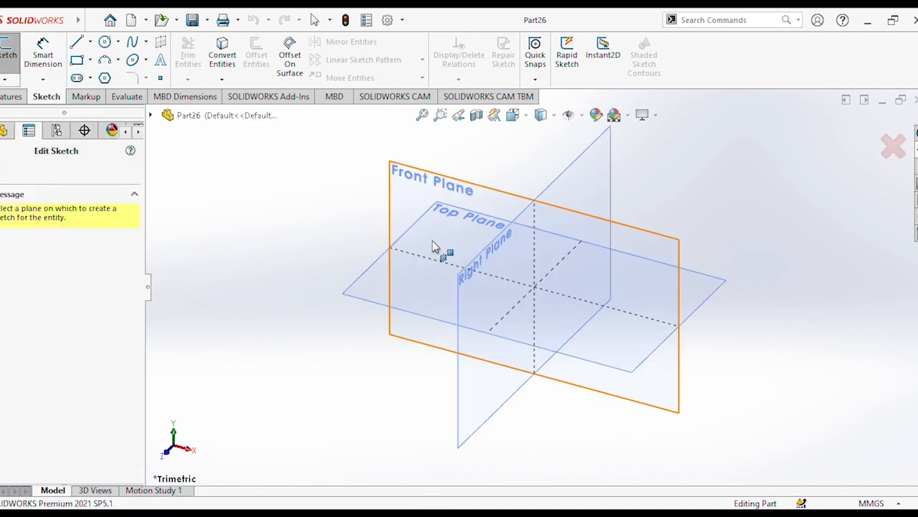
pyautogui.click(482, 249)
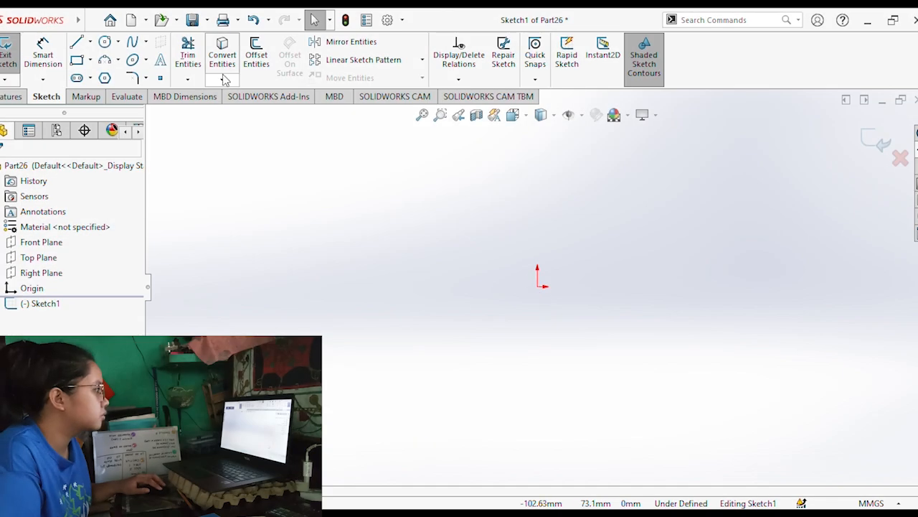
pyautogui.click(105, 77)
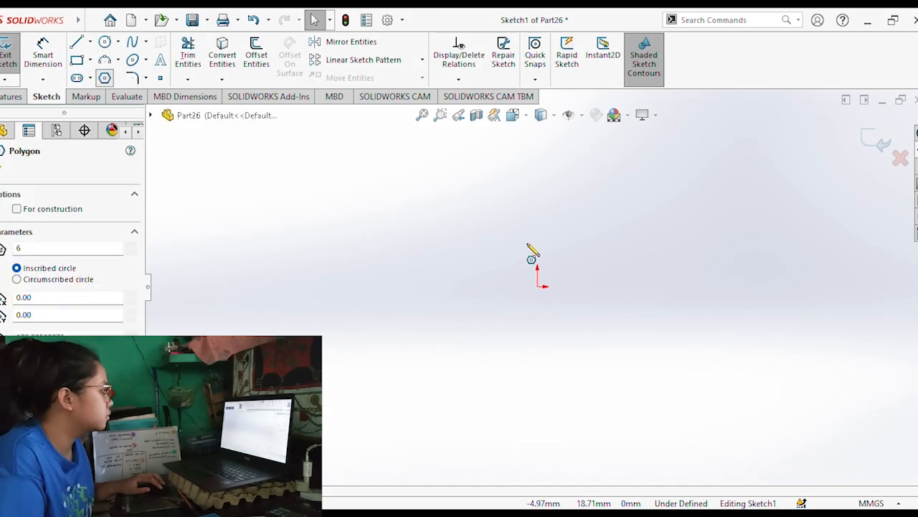
pyautogui.click(538, 286)
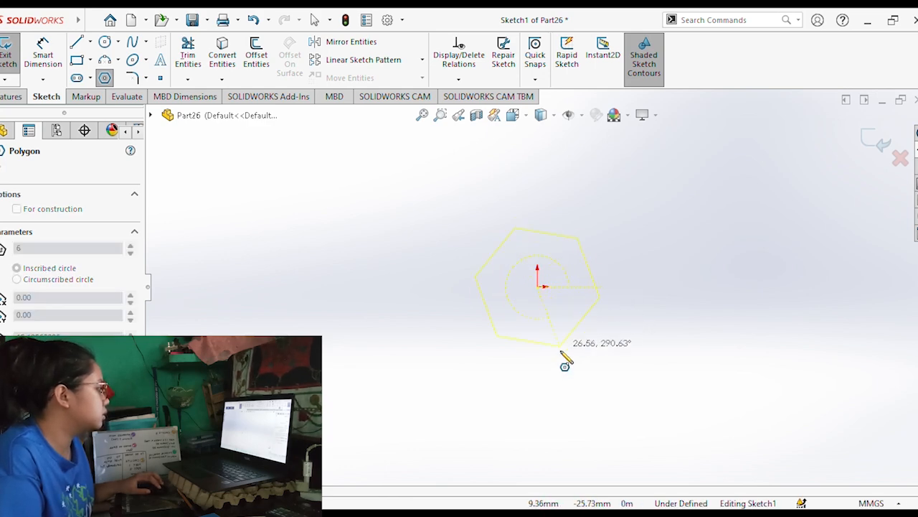
pyautogui.click(582, 363)
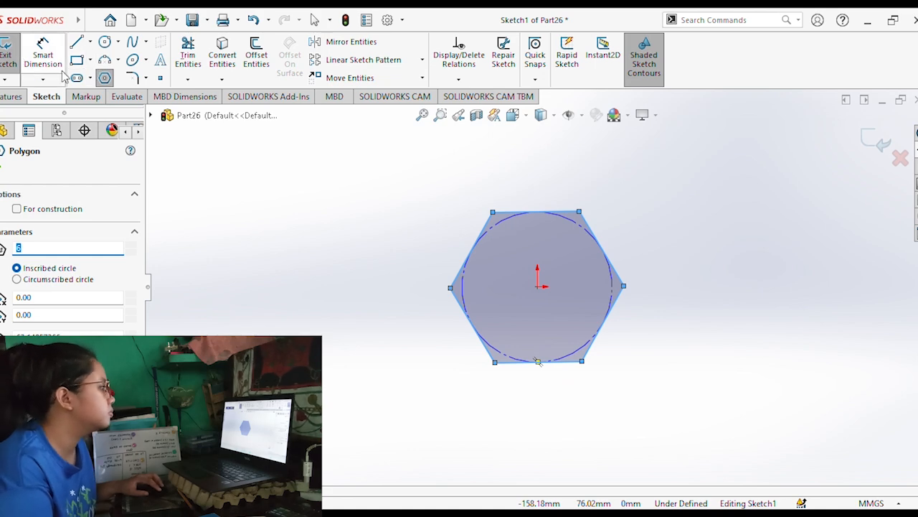
# Dimension the distance between the hexagon's upper and lower sides as 21 mm.
pyautogui.click(43, 54)
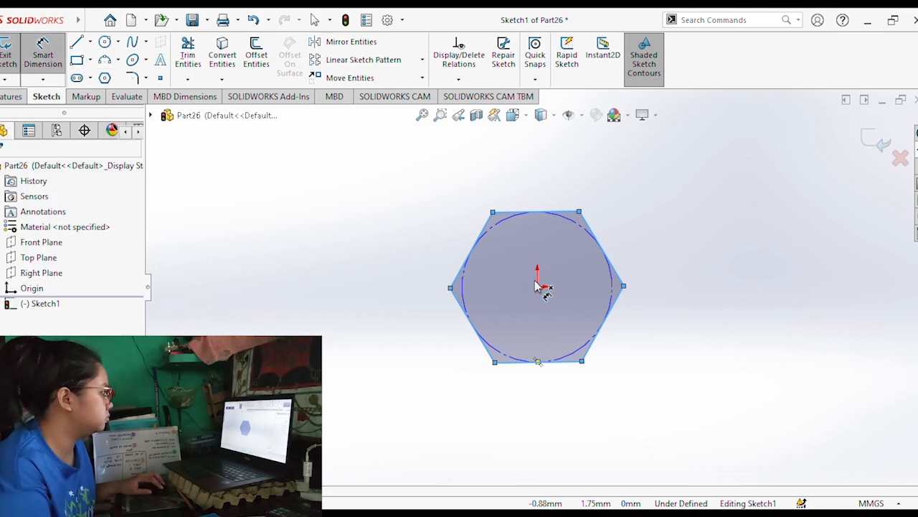
pyautogui.click(549, 215)
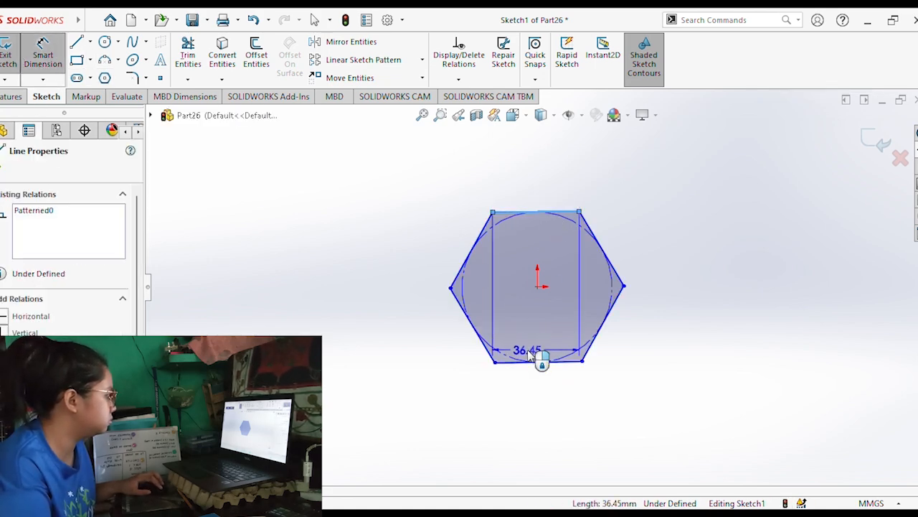
pyautogui.click(534, 361)
pyautogui.click(709, 292)
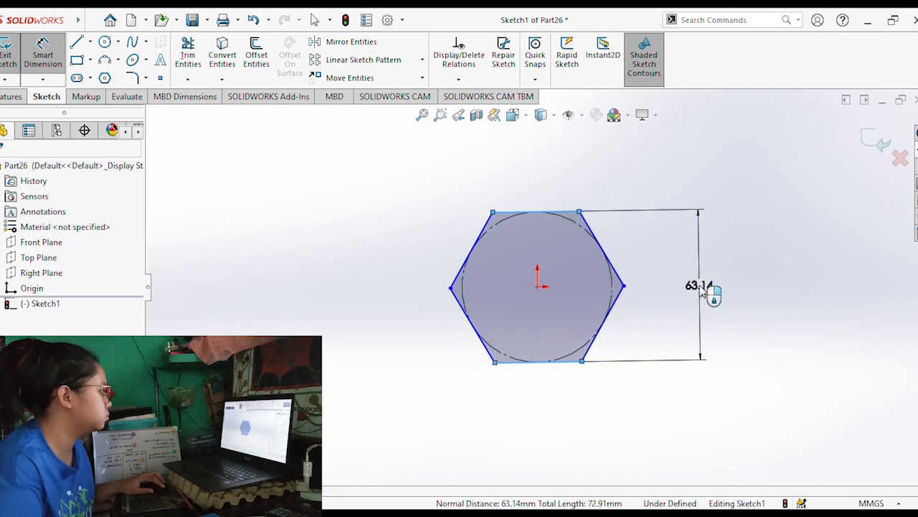
pyautogui.write('21')
pyautogui.press('Return')
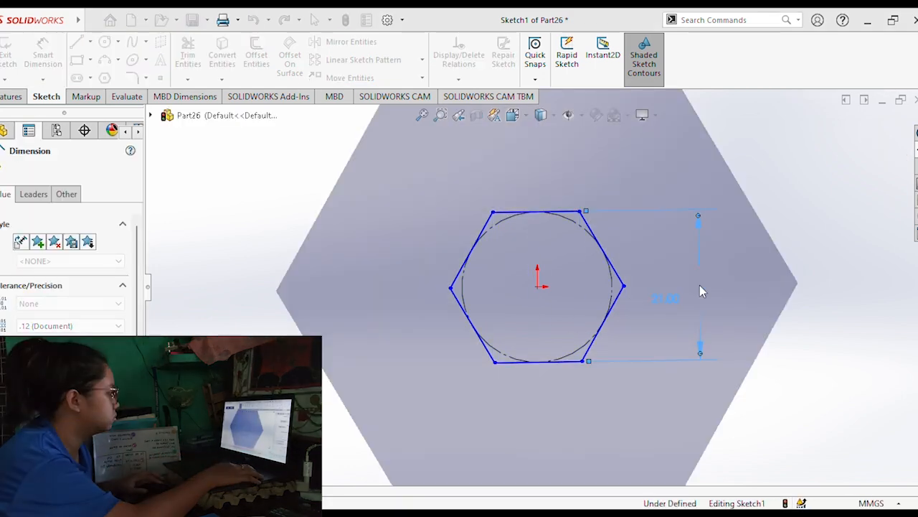
# Extrude the hexagon sketch as a blind boss 7.5 mm deep.
pyautogui.click(17, 97)
pyautogui.click(15, 74)
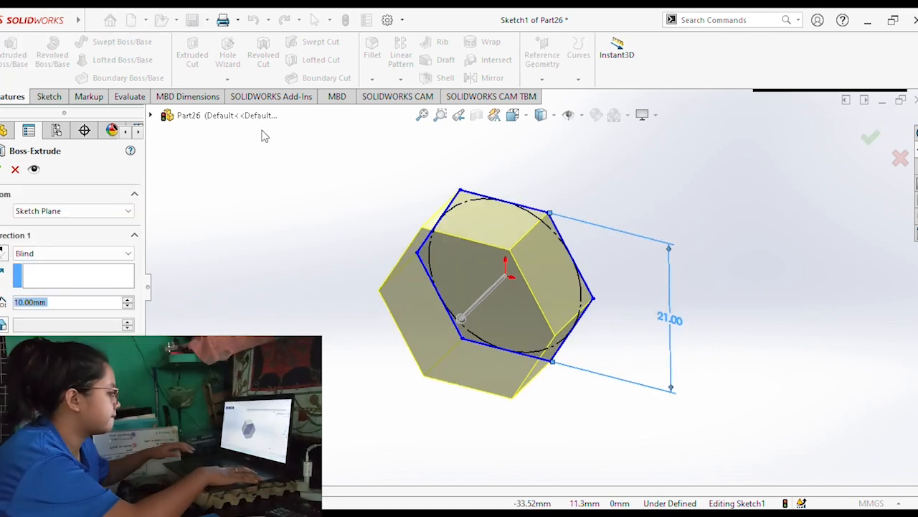
pyautogui.write('7.5')
pyautogui.press('Return')
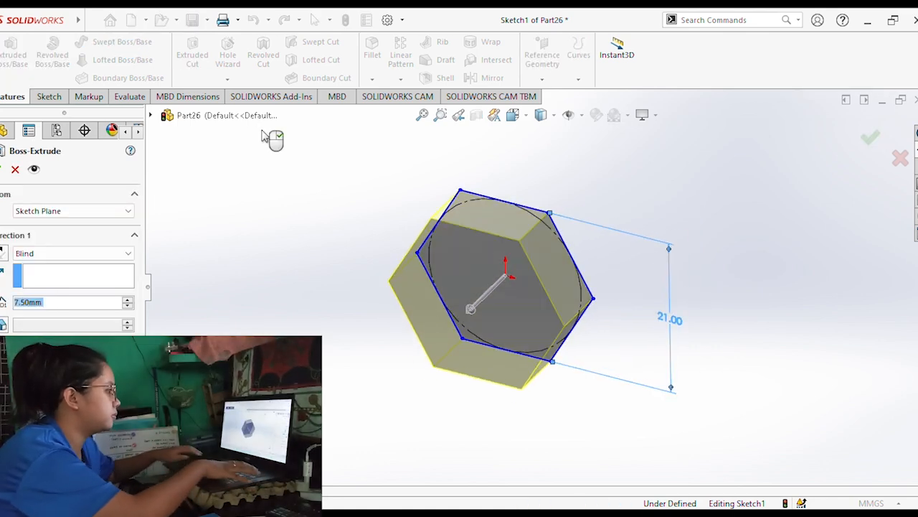
pyautogui.click(2, 170)
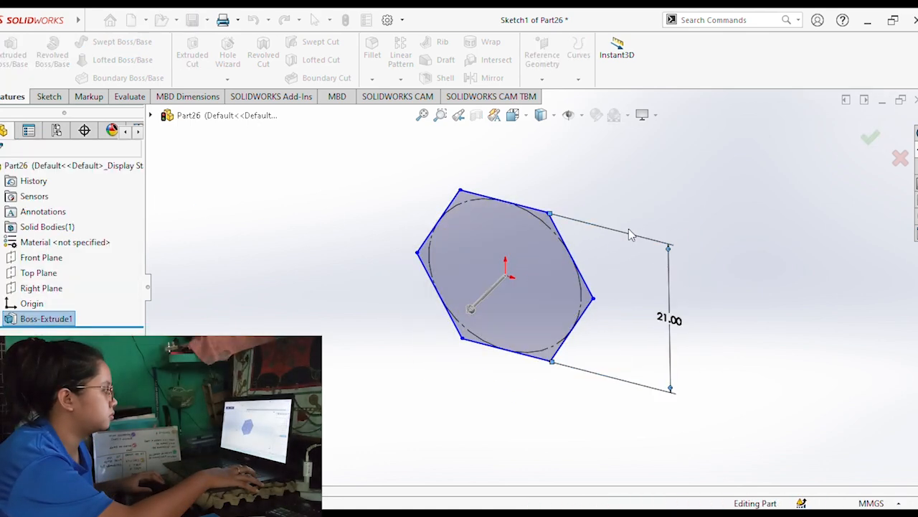
# Sketch a circle on the hexagonal body's front face, centred on the origin and reaching the hexagon's six sides.
pyautogui.click(470, 303)
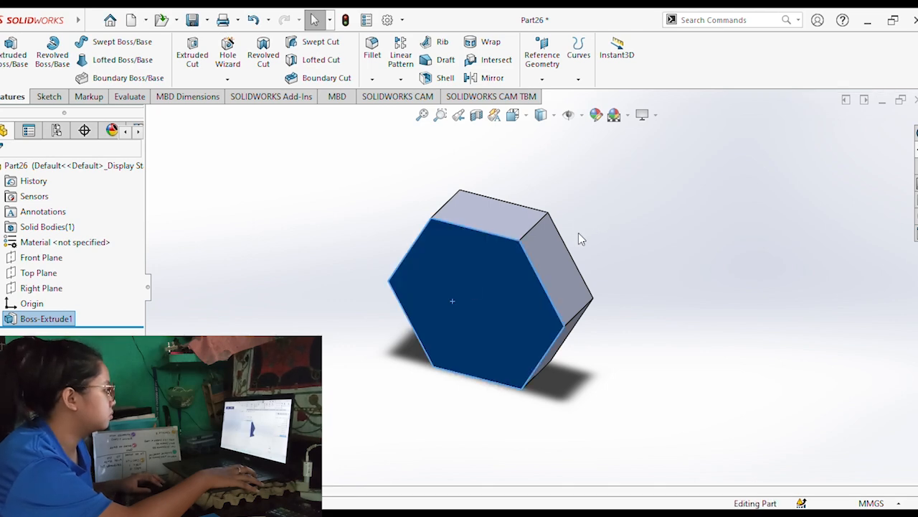
pyautogui.hotkey('ctrl', '8')
pyautogui.click(44, 97)
pyautogui.click(105, 45)
pyautogui.click(538, 286)
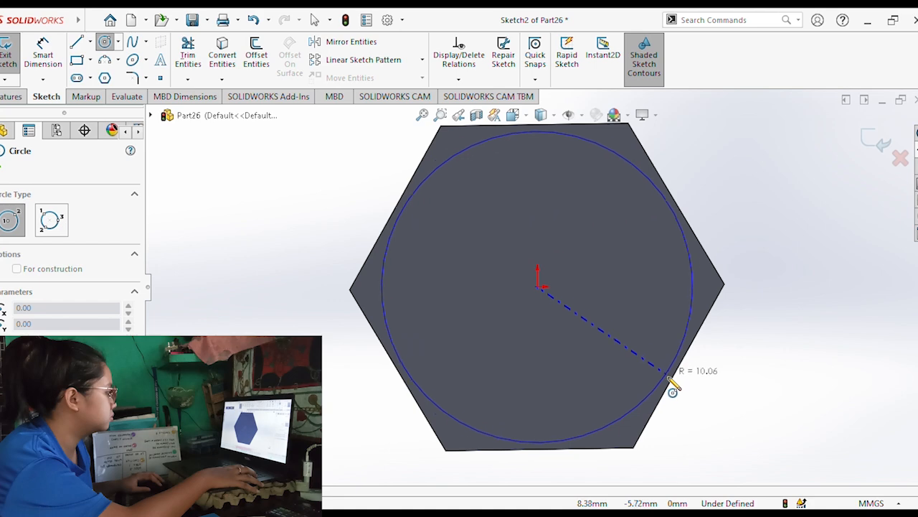
pyautogui.click(675, 379)
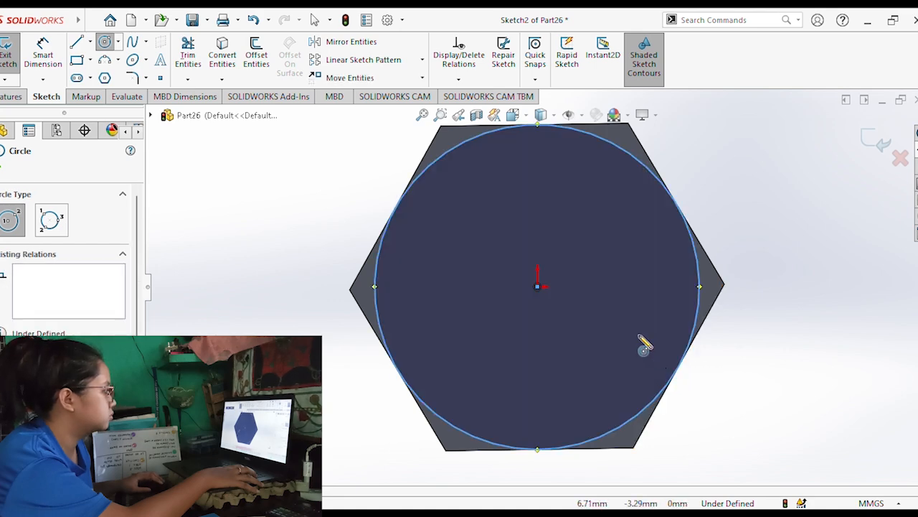
# Cut away the corners outside the circle with a tapered blind Extruded Cut 7.50 mm deep, using Flip side to cut.
pyautogui.click(7, 97)
pyautogui.click(193, 54)
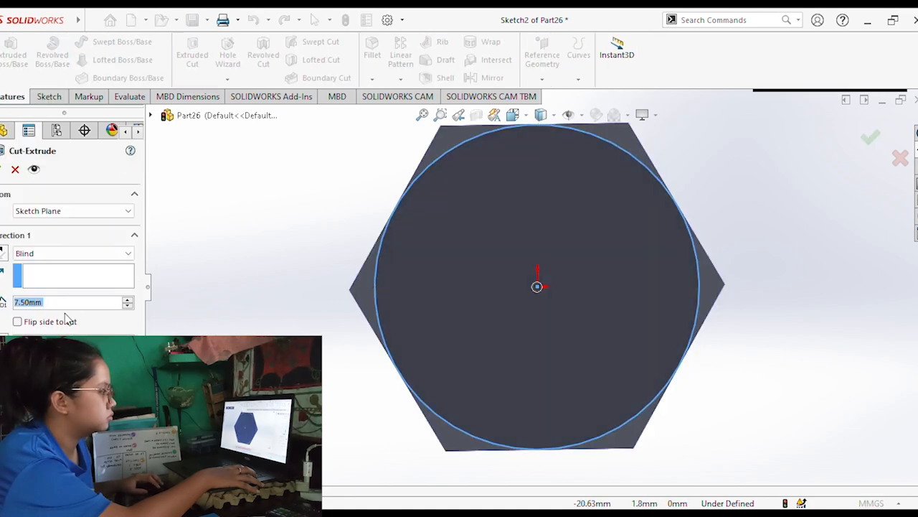
pyautogui.click(18, 321)
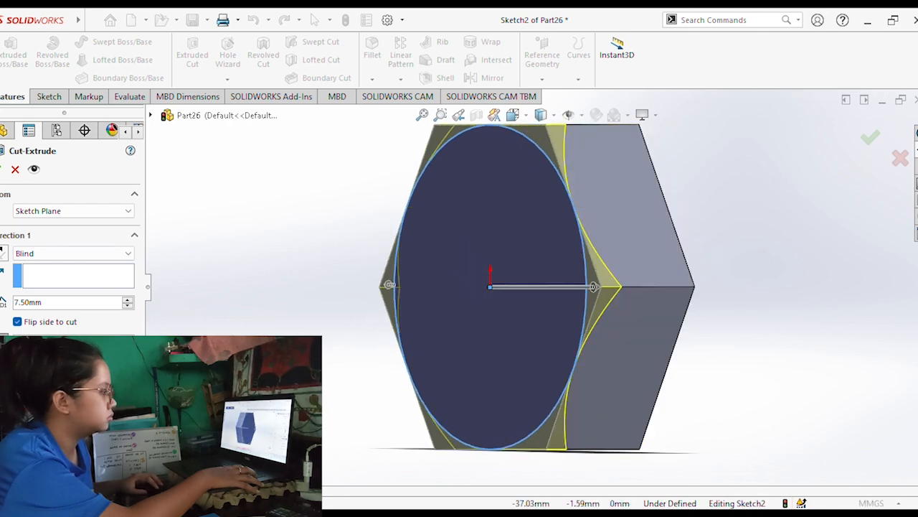
pyautogui.click(2, 170)
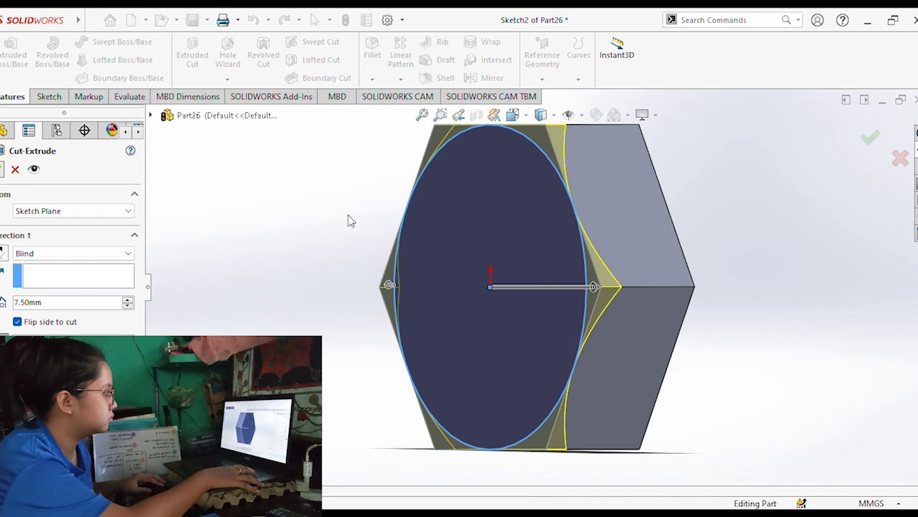
# Sketch a circle on the opposite hexagonal face, centred on the origin and reaching the hexagon's six sides.
pyautogui.moveTo(696, 264); pyautogui.dragTo(531, 260, button='middle')
pyautogui.click(531, 259)
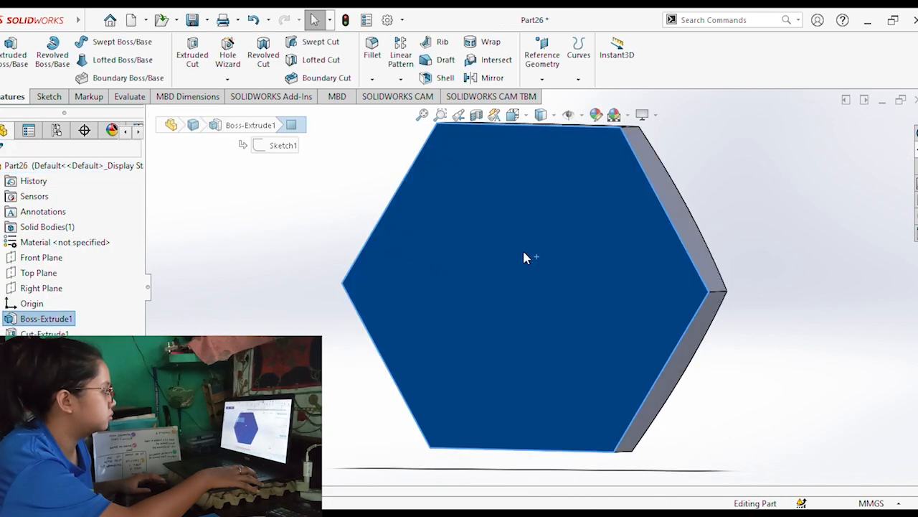
pyautogui.click(655, 218)
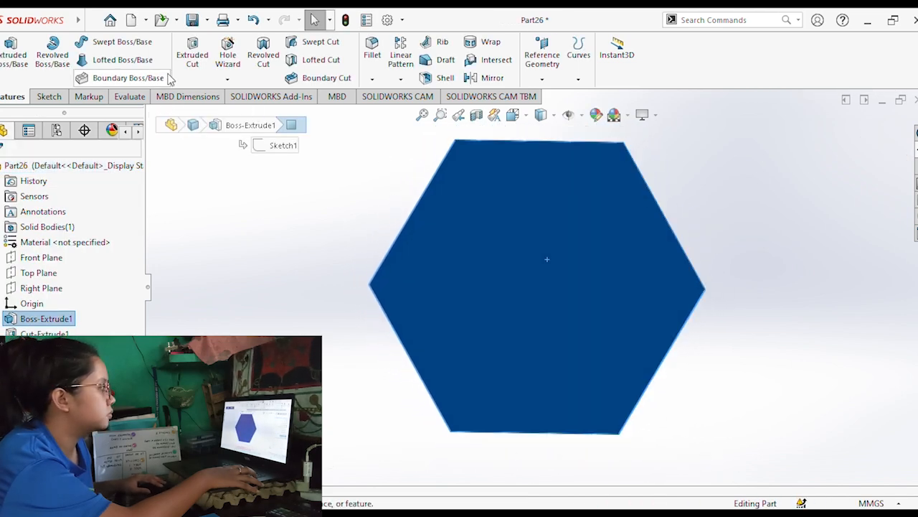
pyautogui.click(187, 63)
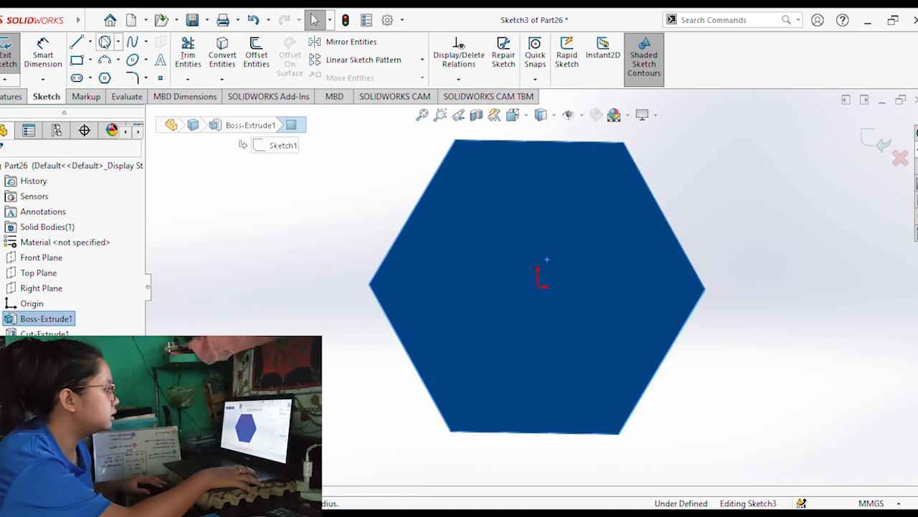
pyautogui.click(105, 42)
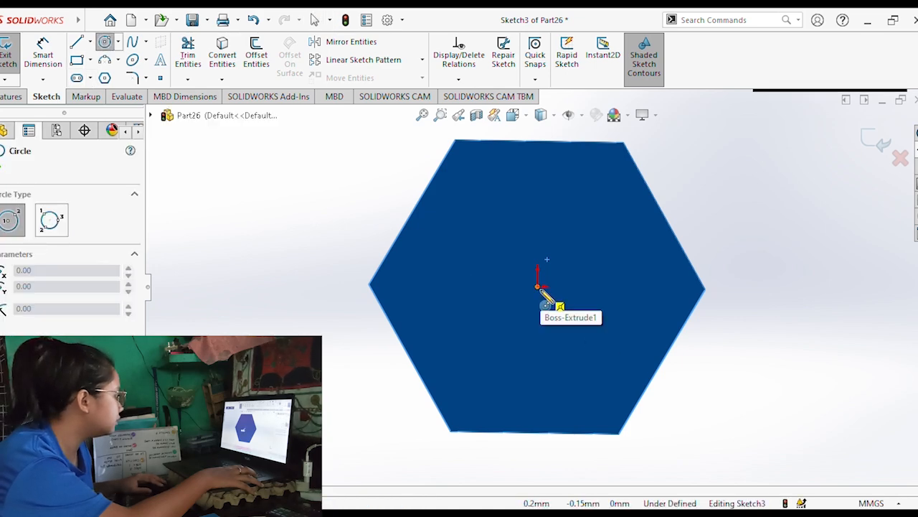
pyautogui.click(538, 286)
pyautogui.click(661, 369)
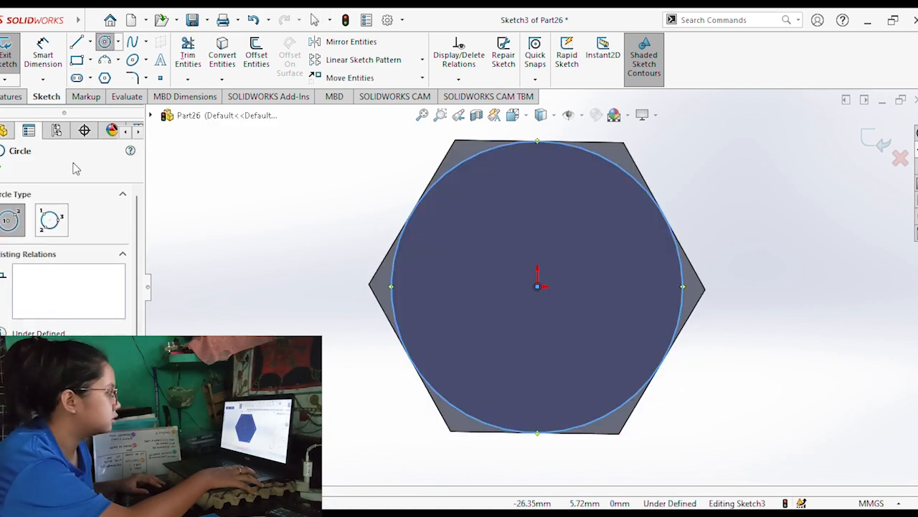
# Cut the corners outside the second circle with a tapered 7.50 mm blind Extruded Cut, using Flip side to cut.
pyautogui.click(12, 96)
pyautogui.click(192, 58)
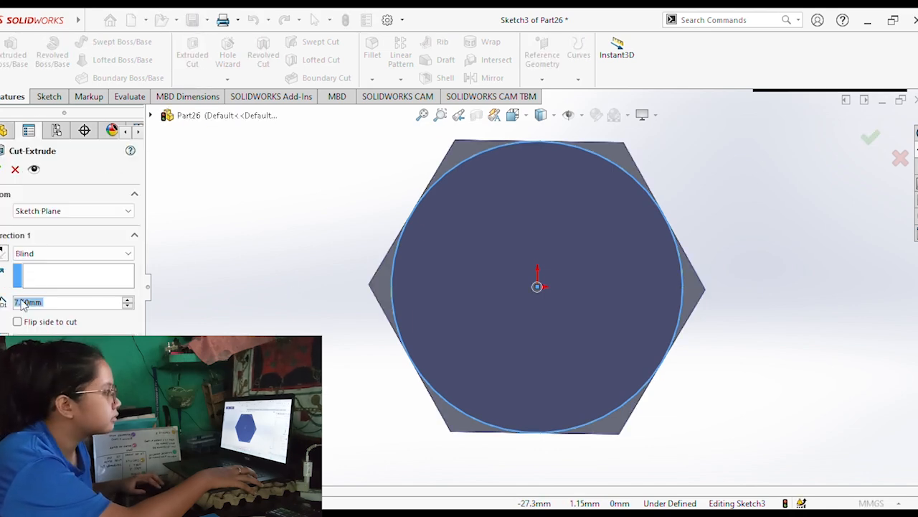
pyautogui.click(17, 321)
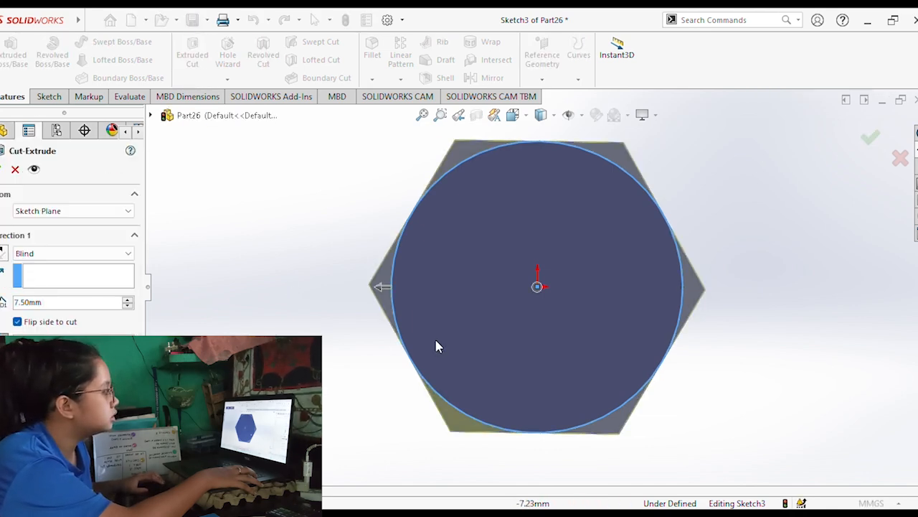
pyautogui.moveTo(360, 366); pyautogui.dragTo(319, 362, button='middle')
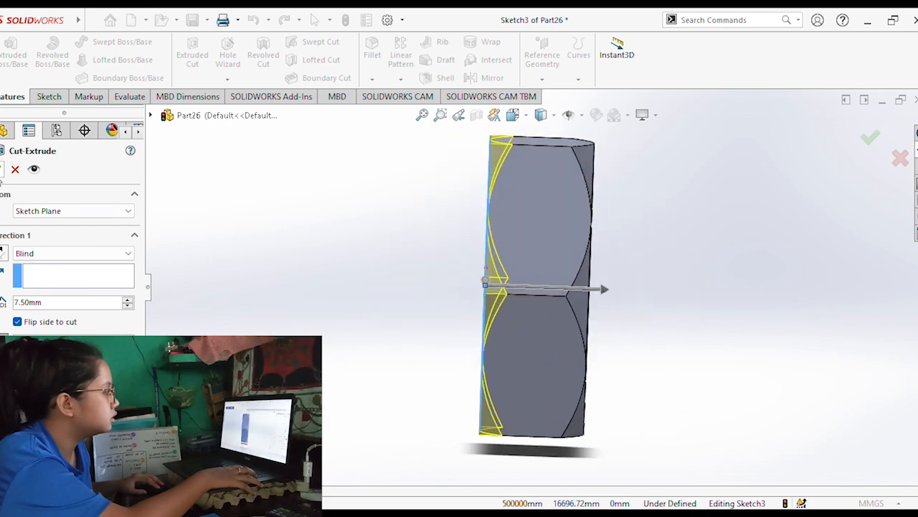
pyautogui.click(2, 170)
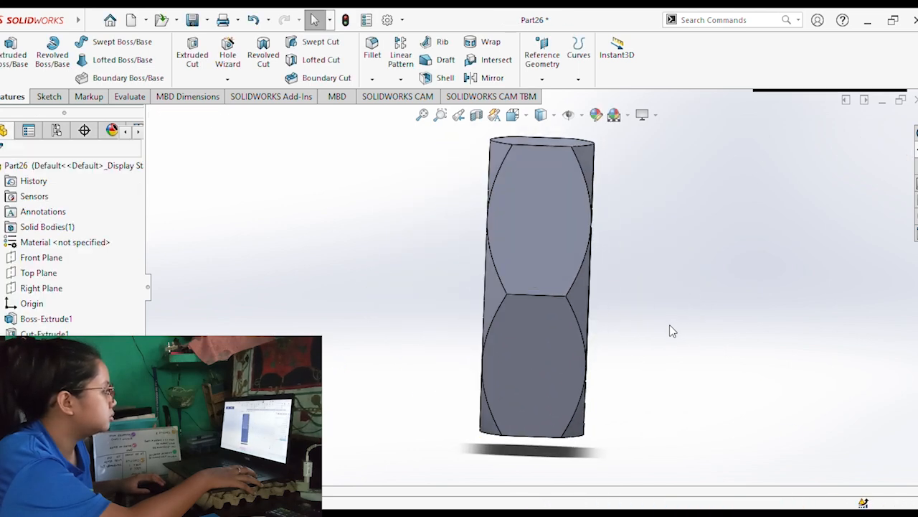
# Start a circle sketch on the round front face of the hexagonal body, viewed from the front.
pyautogui.hotkey('ctrl', '1')
pyautogui.click(557, 306)
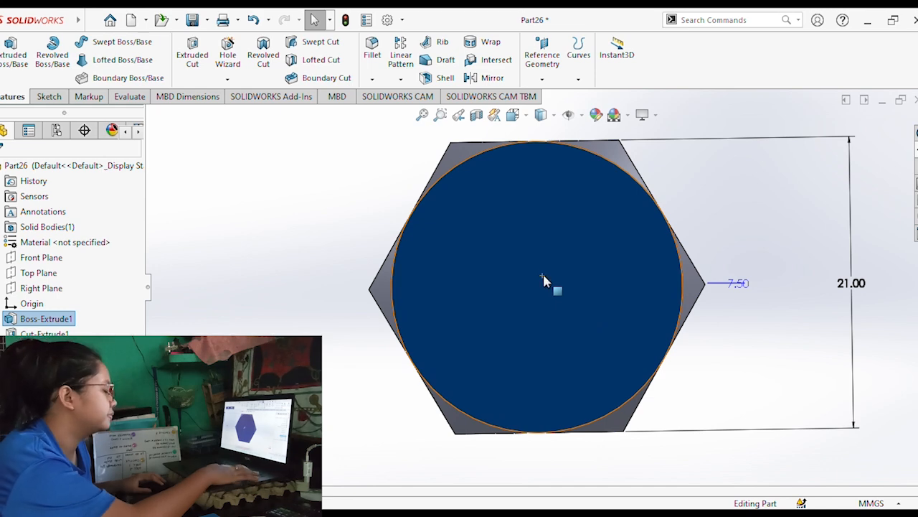
pyautogui.click(49, 97)
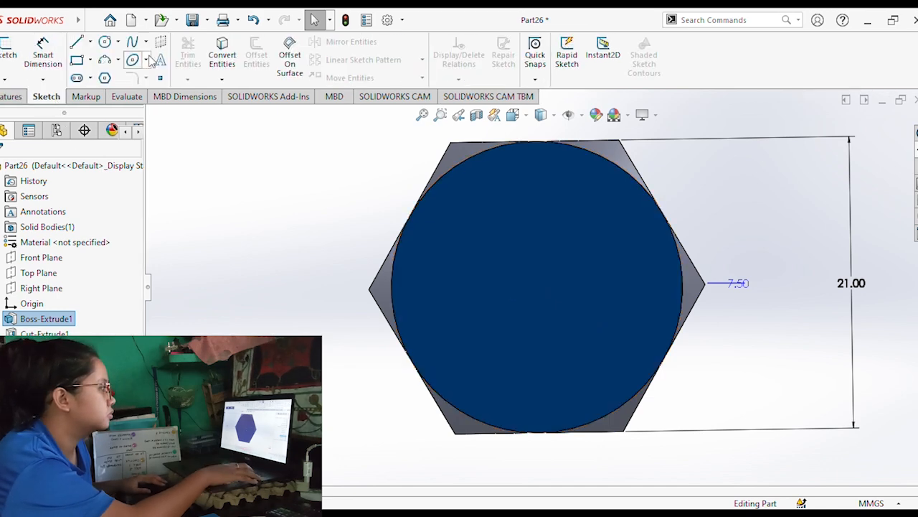
pyautogui.click(9, 50)
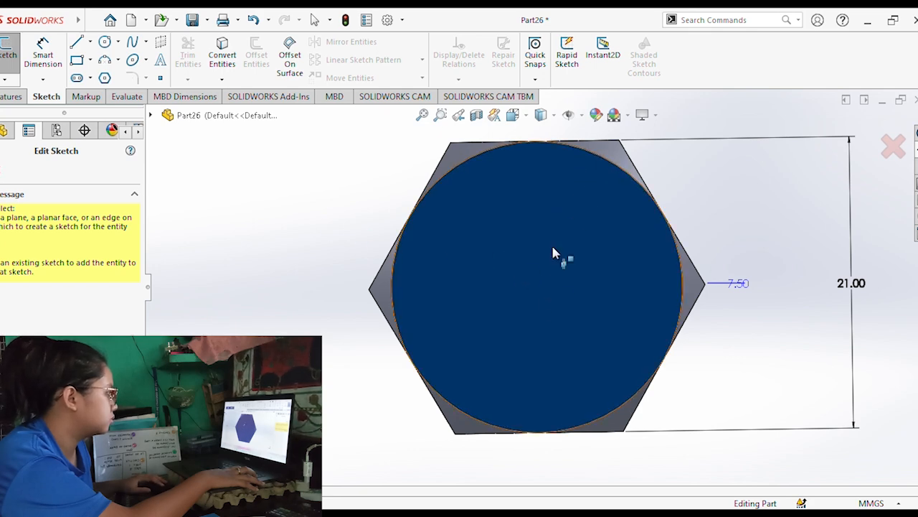
pyautogui.click(1, 169)
pyautogui.click(104, 43)
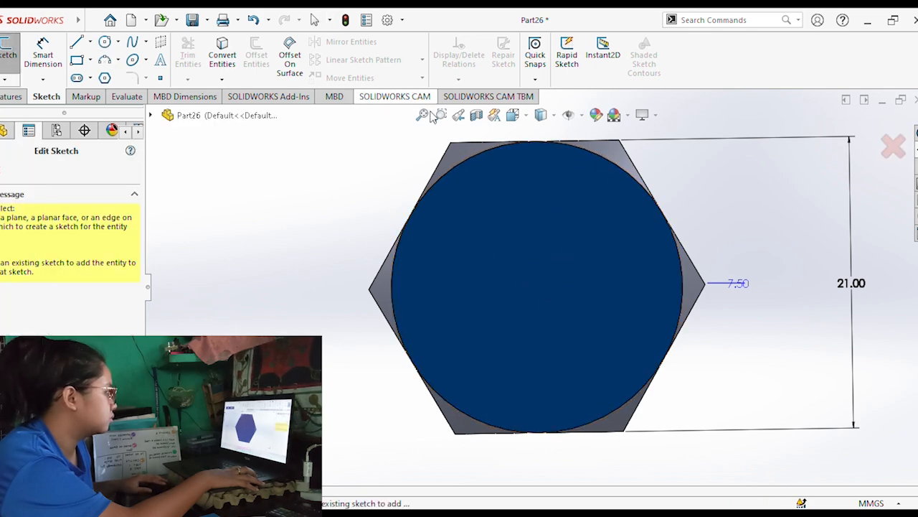
pyautogui.click(574, 180)
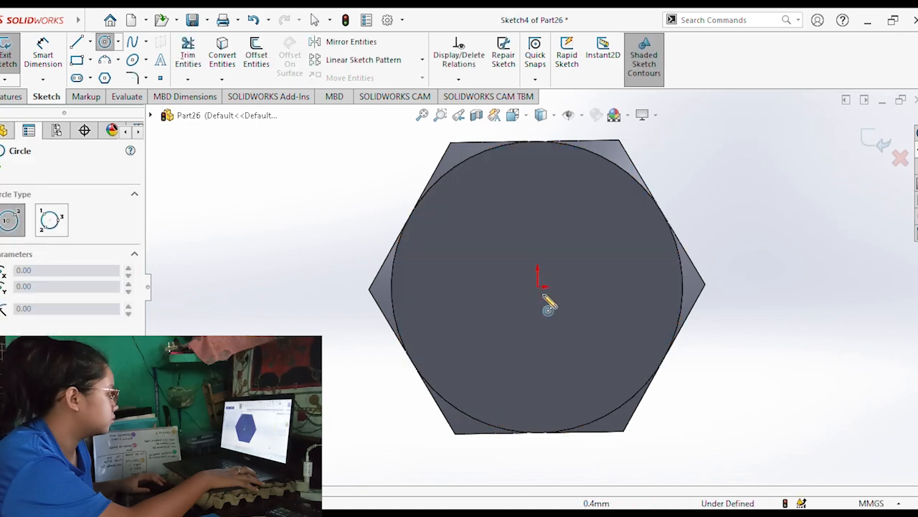
# Draw a circle about 9.4 mm in diameter centred on the origin and exit the sketch.
pyautogui.click(537, 286)
pyautogui.click(591, 325)
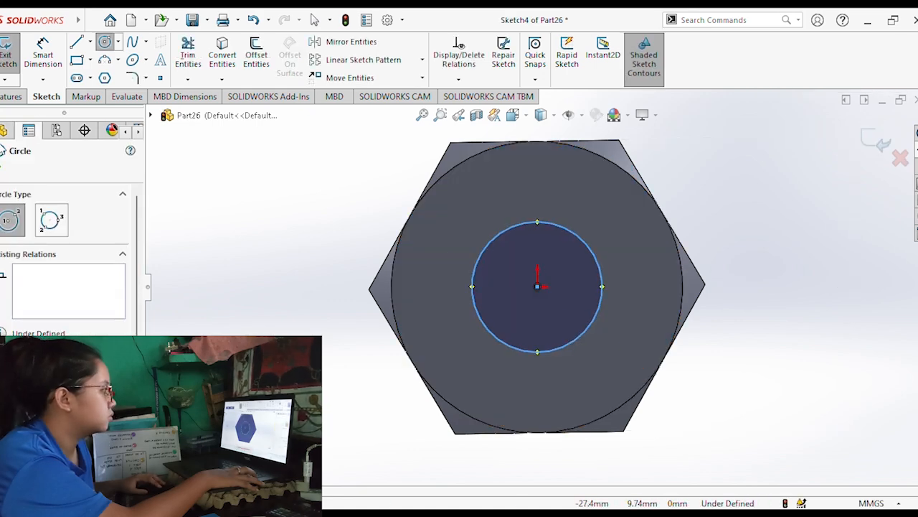
pyautogui.click(25, 98)
pyautogui.click(44, 96)
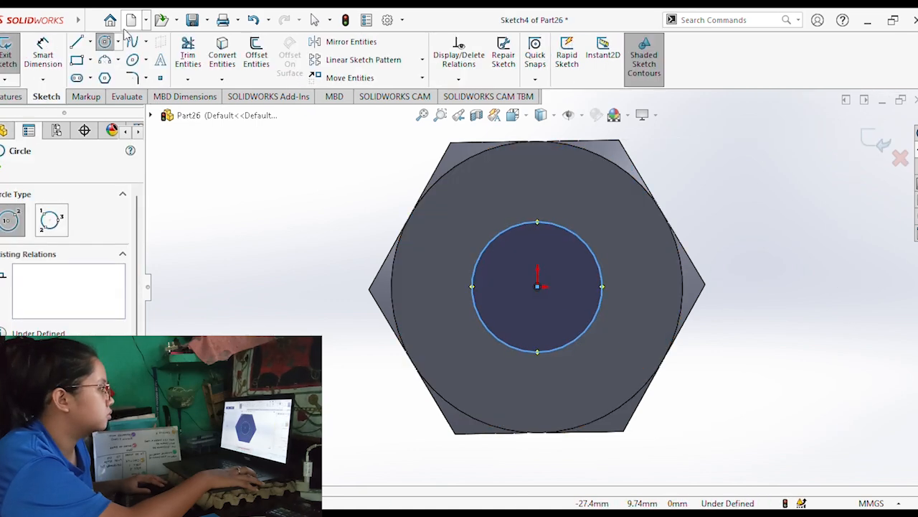
pyautogui.click(15, 59)
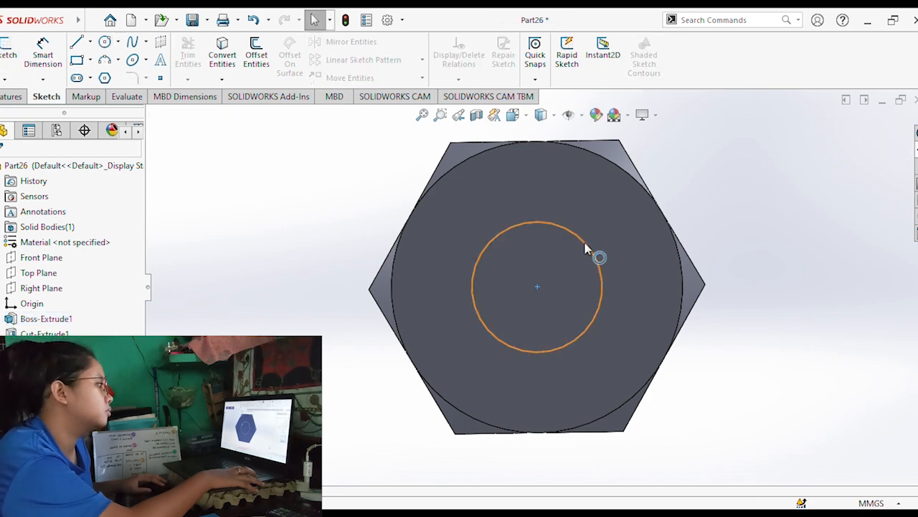
# Try to dimension the circle's diameter outside the sketch, and undo the dimension and the circle.
pyautogui.click(43, 51)
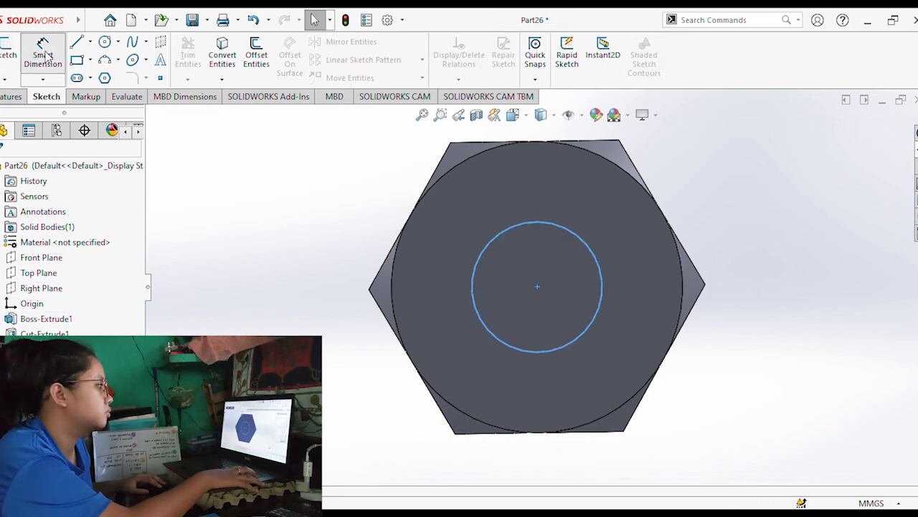
pyautogui.click(592, 249)
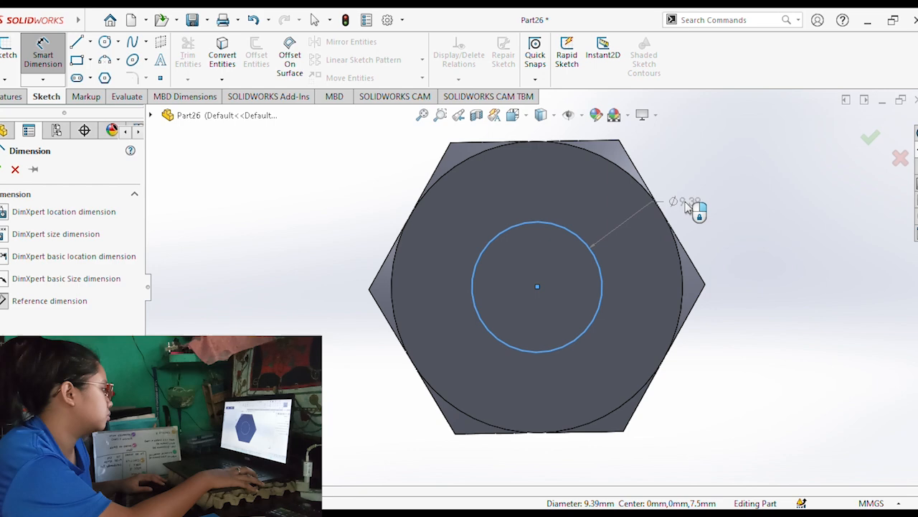
pyautogui.click(715, 227)
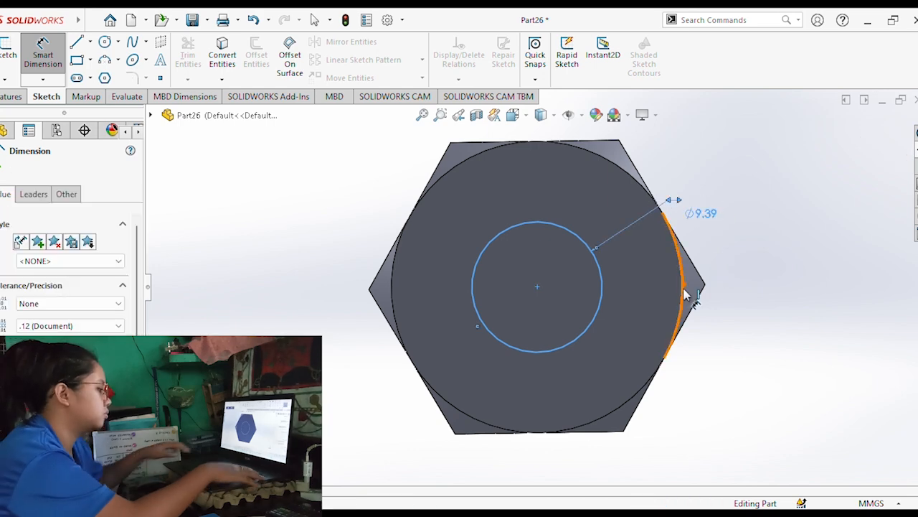
pyautogui.click(700, 214)
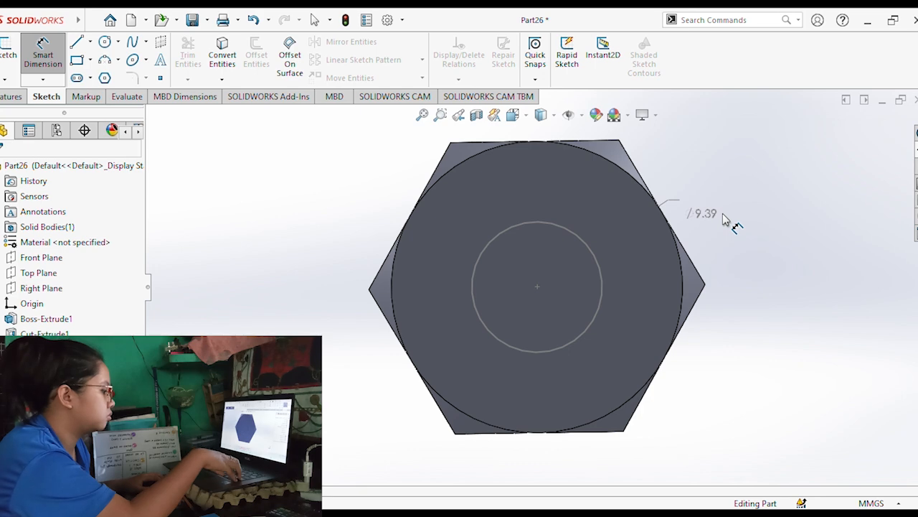
pyautogui.press('Escape')
pyautogui.click(570, 241)
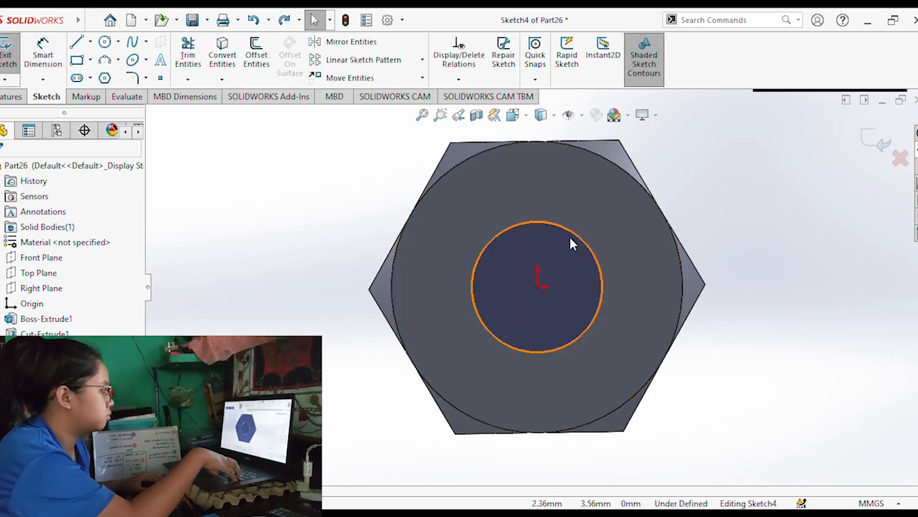
pyautogui.click(492, 243)
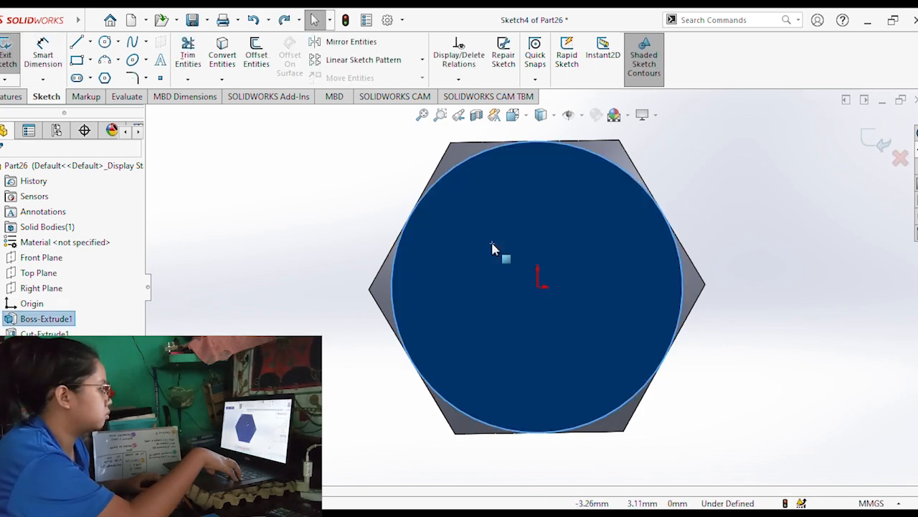
pyautogui.click(272, 196)
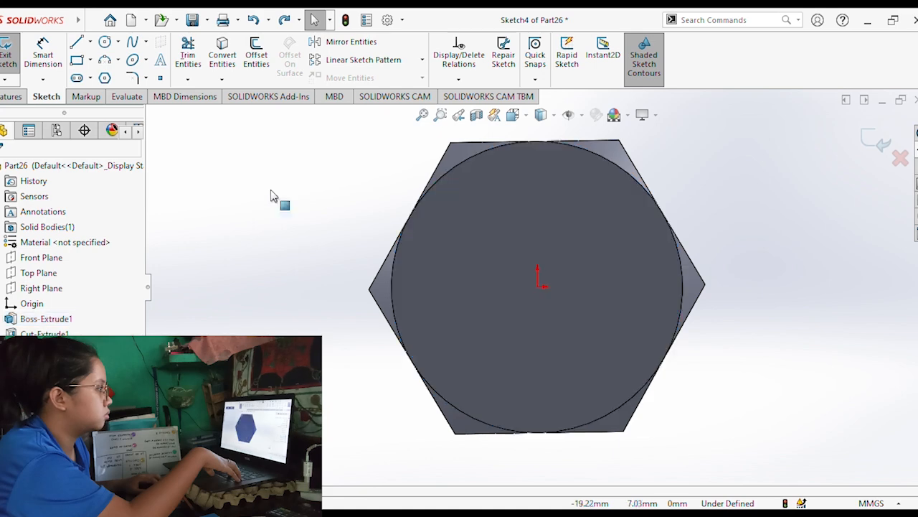
# Draw a small circle centred on the origin in the open sketch on the round front face.
pyautogui.click(104, 43)
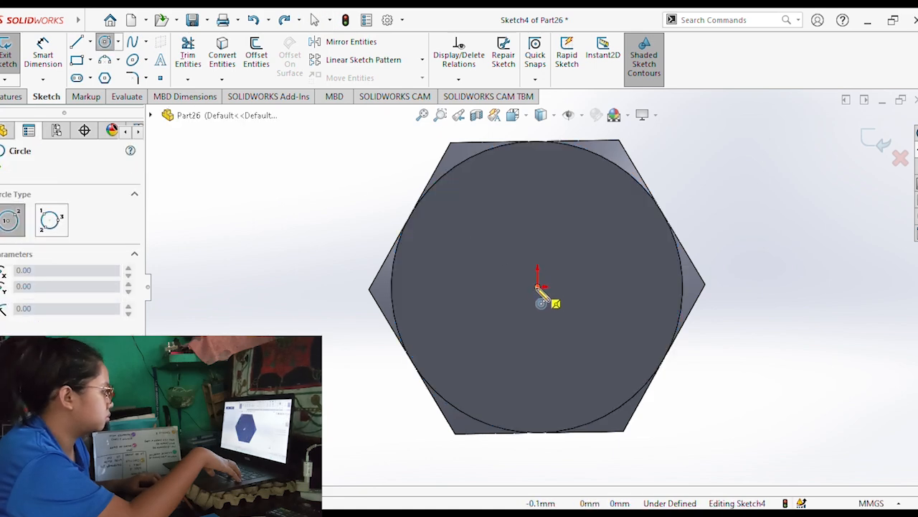
pyautogui.click(538, 286)
pyautogui.click(582, 304)
pyautogui.press('Escape')
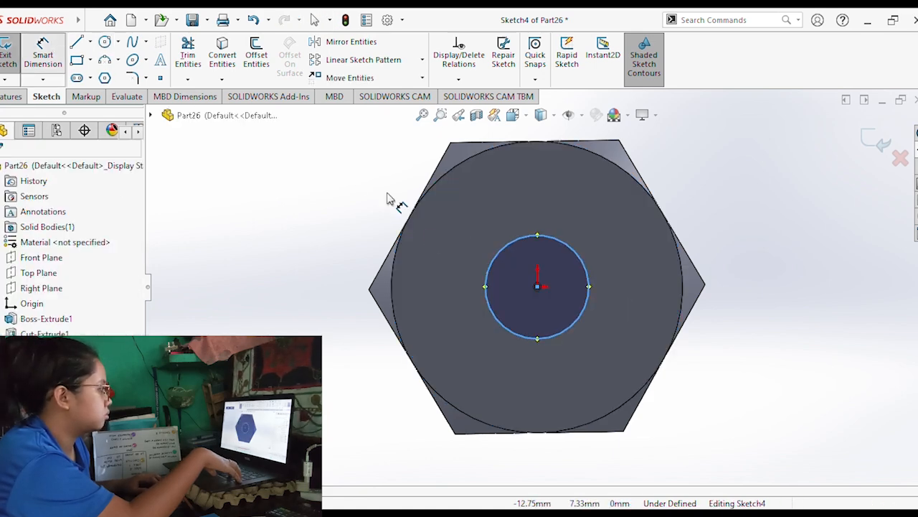
# Dimension the small circle on the round front face and set its diameter to 12.12 mm.
pyautogui.click(585, 257)
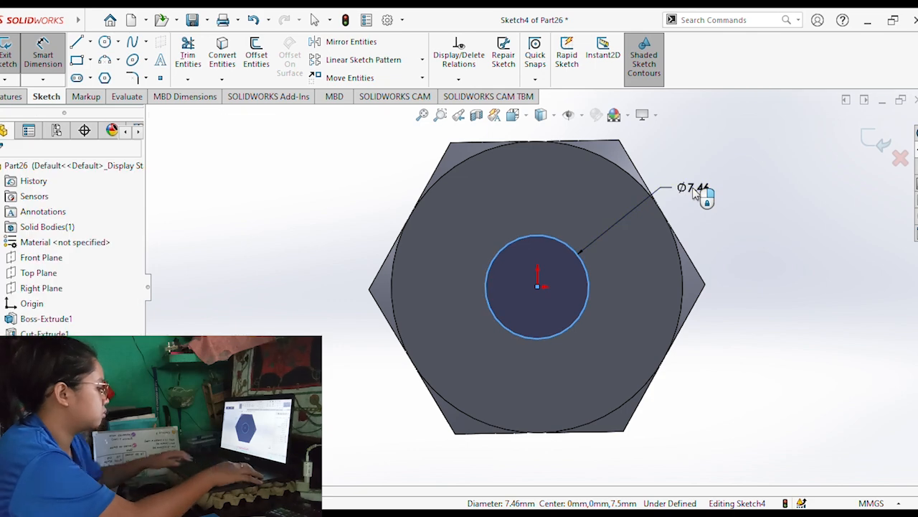
pyautogui.click(694, 194)
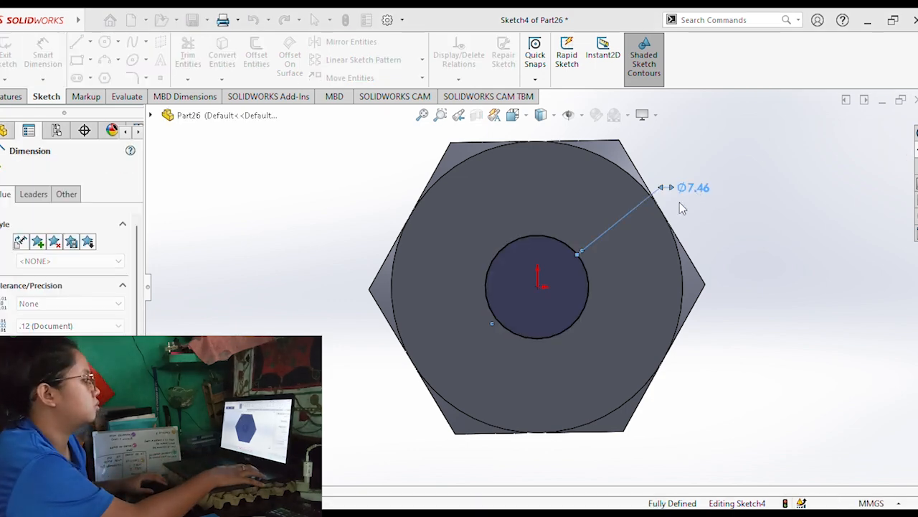
pyautogui.write('12.12')
pyautogui.press('Return')
# Extrude the 12.12 mm circle outward from the hexagonal head as a blind boss 70 mm long, merged with the body.
pyautogui.moveTo(707, 306); pyautogui.dragTo(626, 321, button='middle')
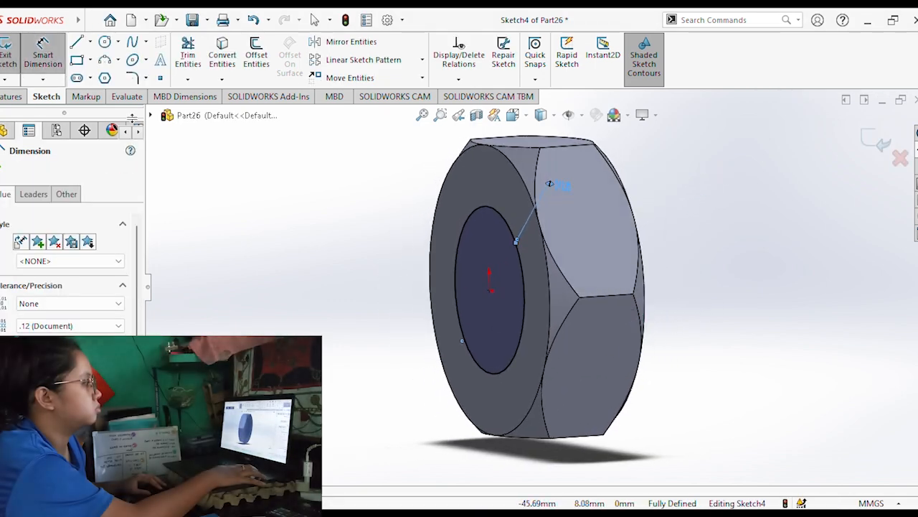
pyautogui.click(17, 99)
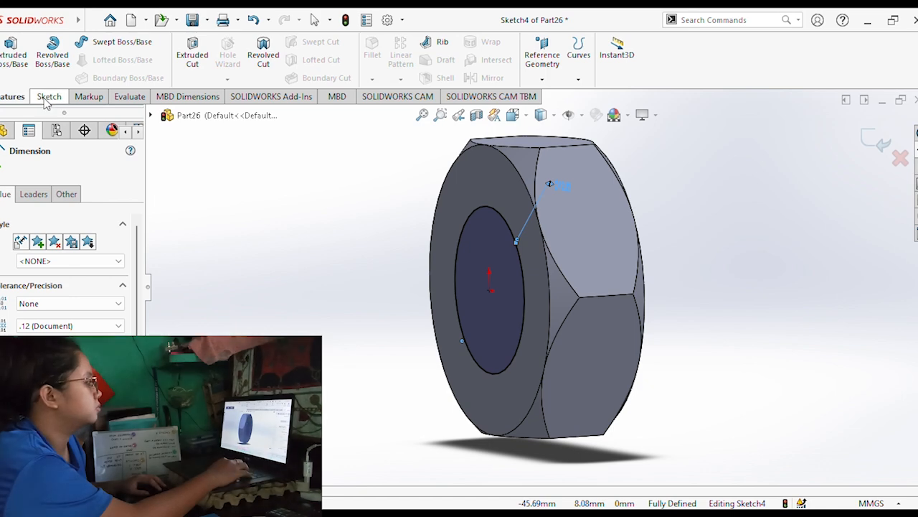
pyautogui.click(46, 100)
pyautogui.click(9, 97)
pyautogui.click(12, 58)
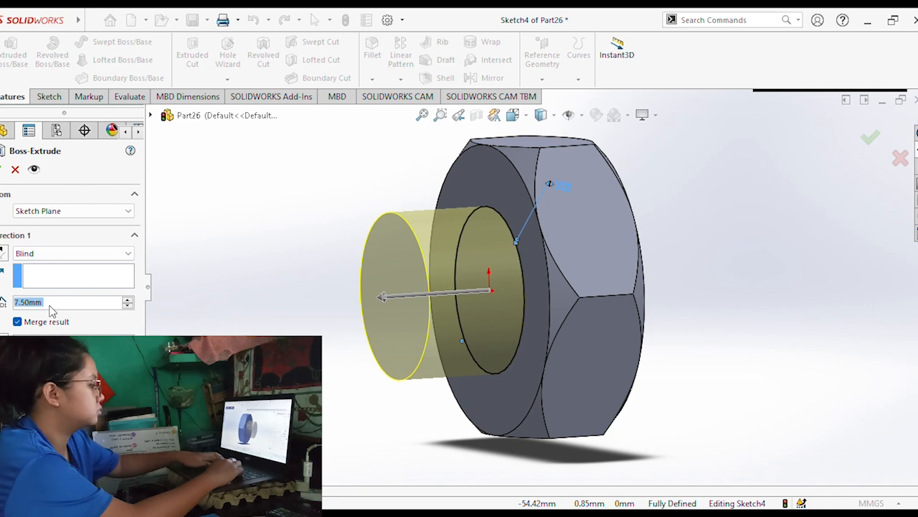
pyautogui.write('70')
pyautogui.press('Return')
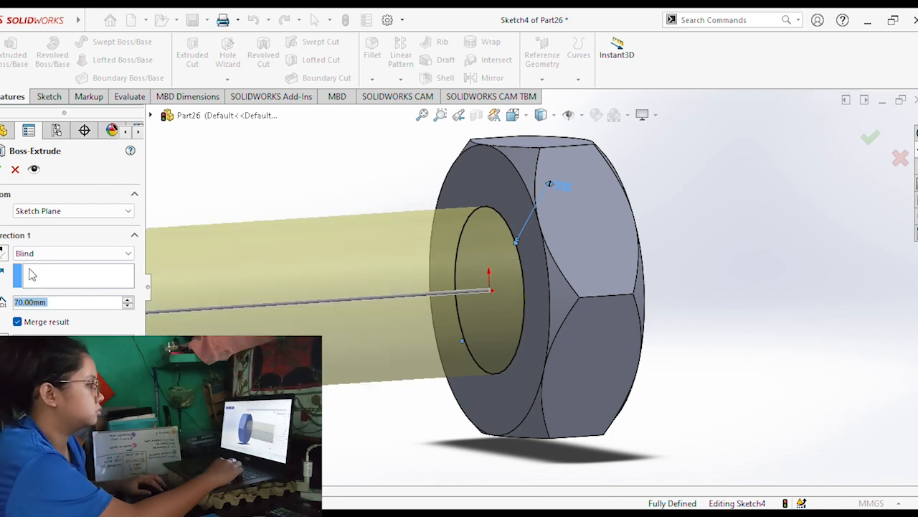
pyautogui.click(14, 171)
# Chamfer the circular edge at the free end of the bolt shank with a distance of 1 mm.
pyautogui.moveTo(536, 339); pyautogui.dragTo(262, 328, button='middle')
pyautogui.scroll(4, 484, 351)
pyautogui.click(265, 329)
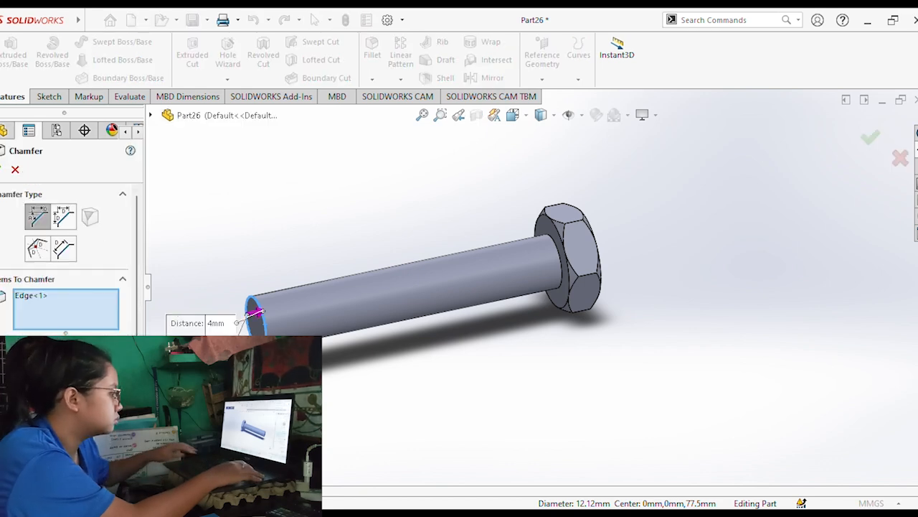
pyautogui.click(49, 213)
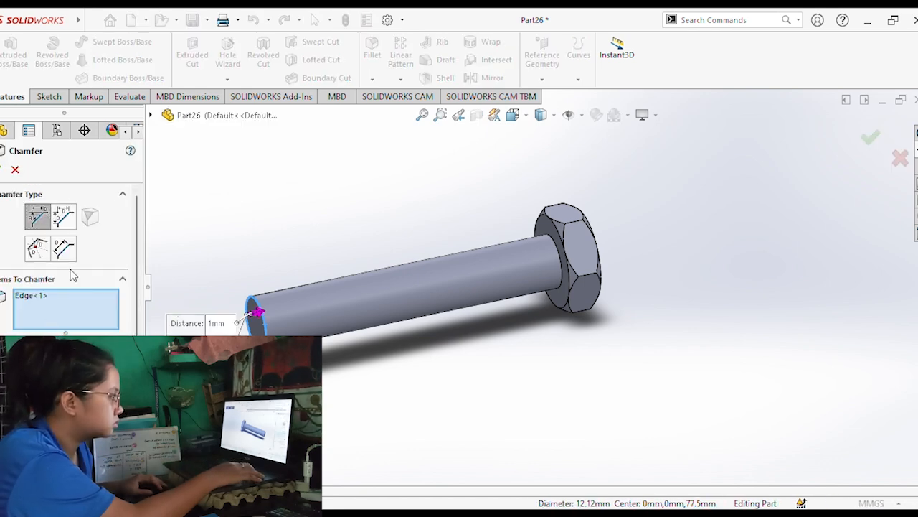
pyautogui.click(63, 216)
pyautogui.click(3, 170)
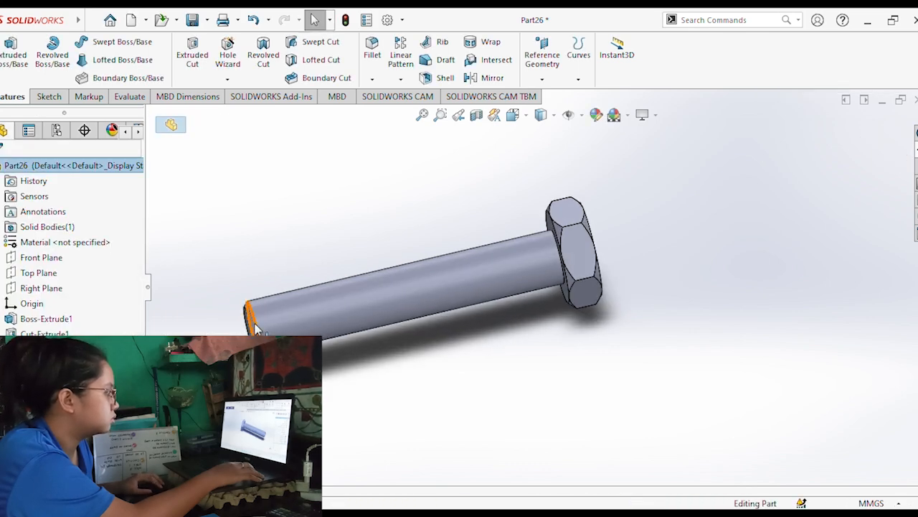
# Add a blind thread 60 mm long on the shank, starting from the circular edge where the end chamfer meets the cylinder.
pyautogui.click(257, 330)
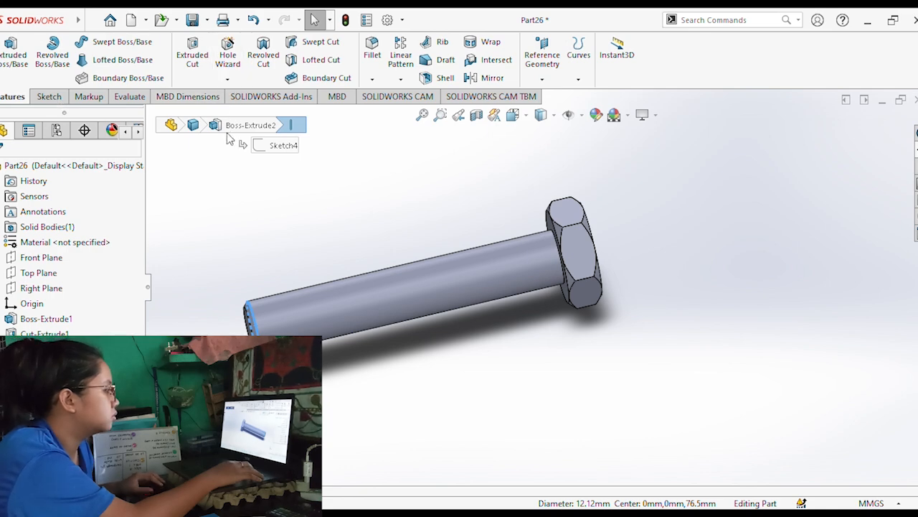
pyautogui.click(197, 282)
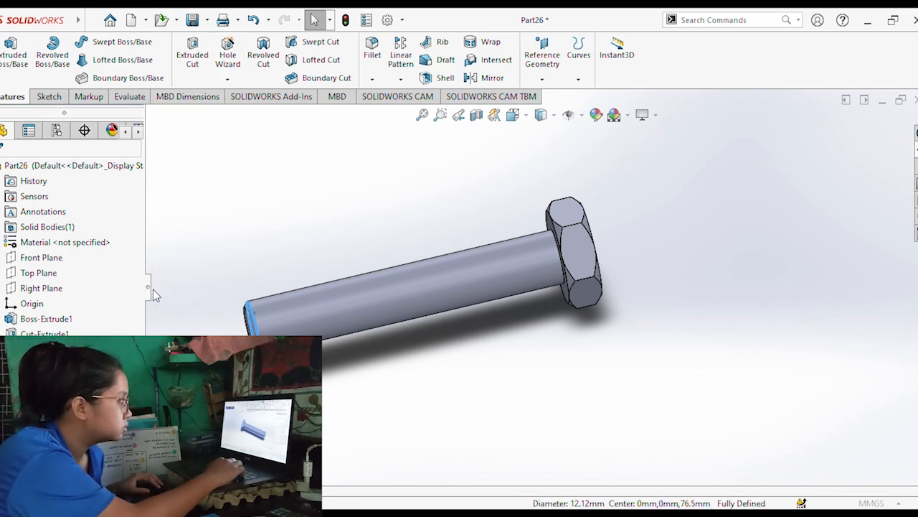
pyautogui.click(556, 280)
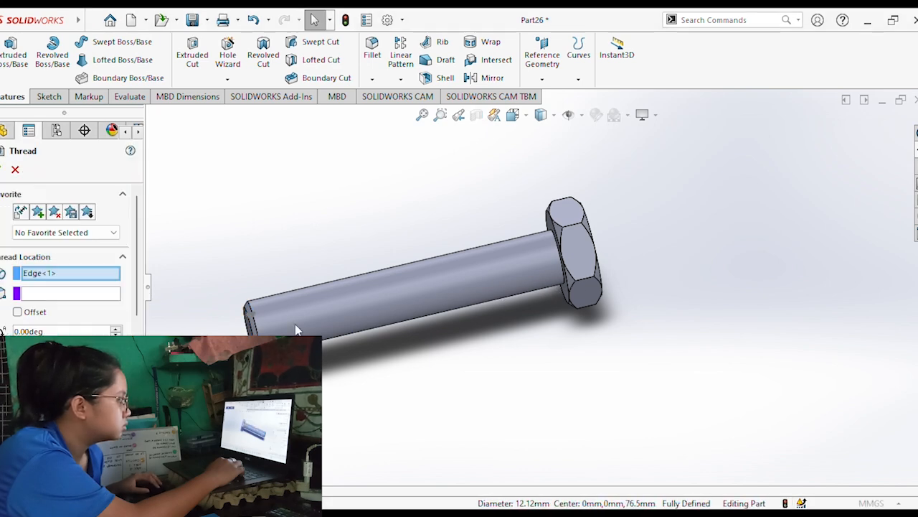
pyautogui.scroll(-3, 142, 291)
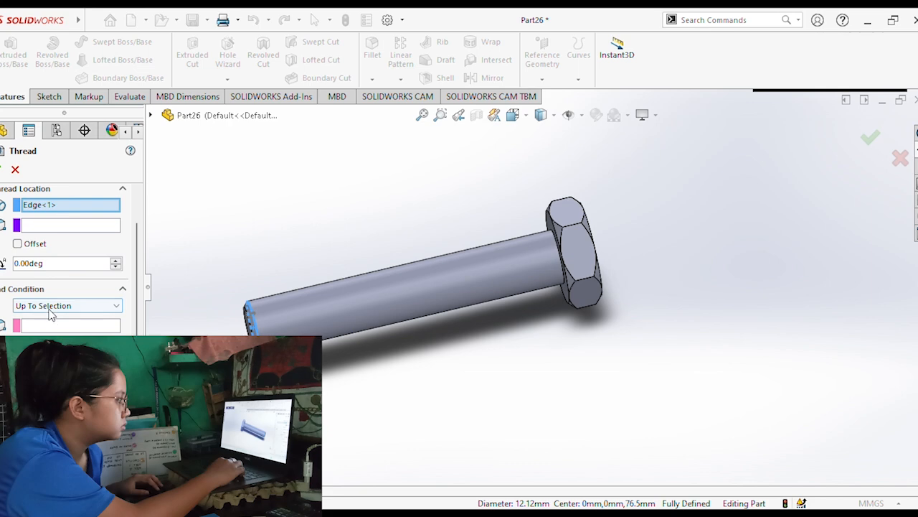
pyautogui.click(51, 323)
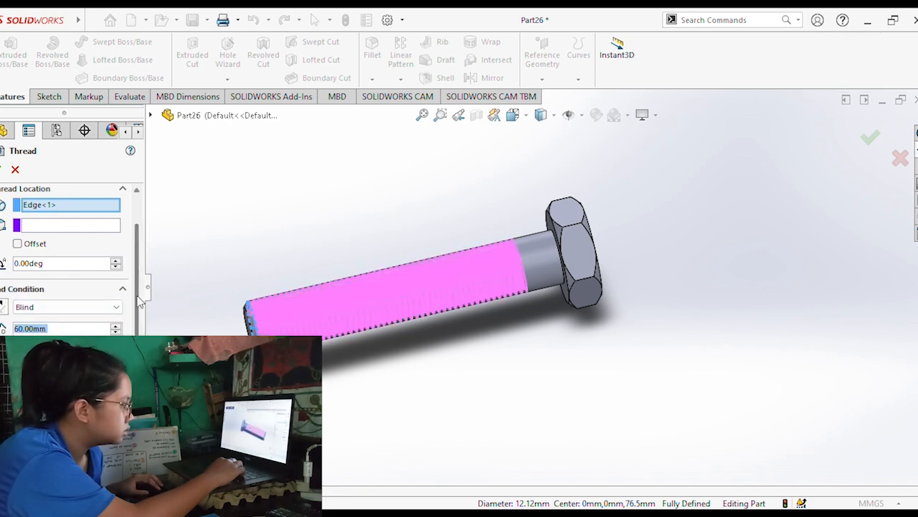
pyautogui.scroll(-2, 141, 301)
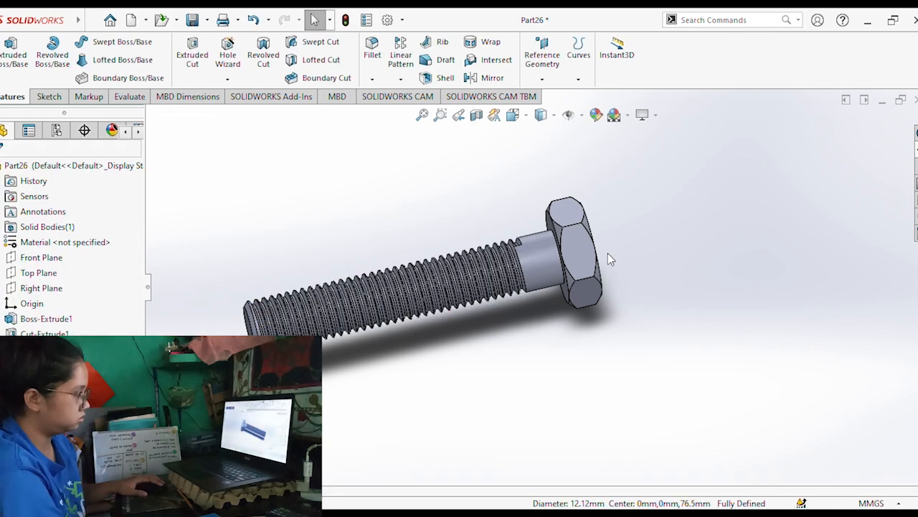
pyautogui.moveTo(617, 264); pyautogui.dragTo(596, 198, button='middle')
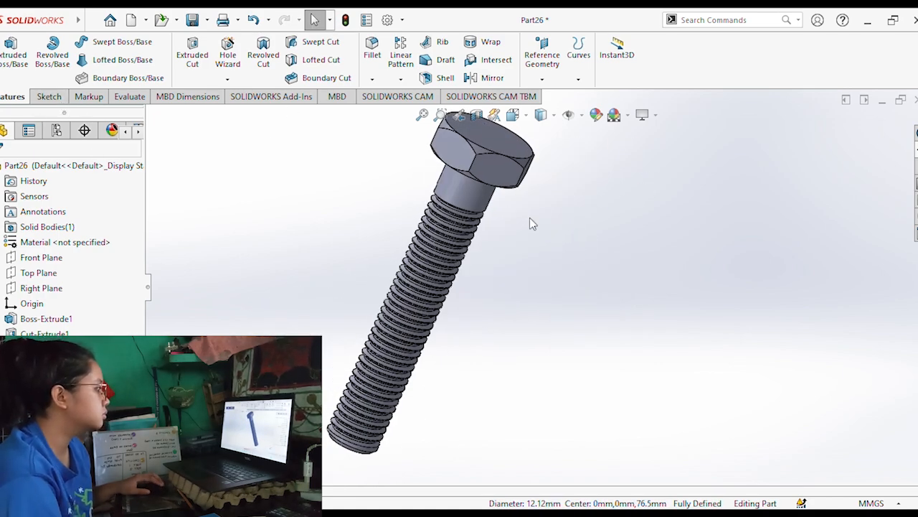
pyautogui.scroll(-1, 524, 226)
pyautogui.moveTo(521, 230); pyautogui.dragTo(533, 259, button='middle')
pyautogui.scroll(1, 533, 251)
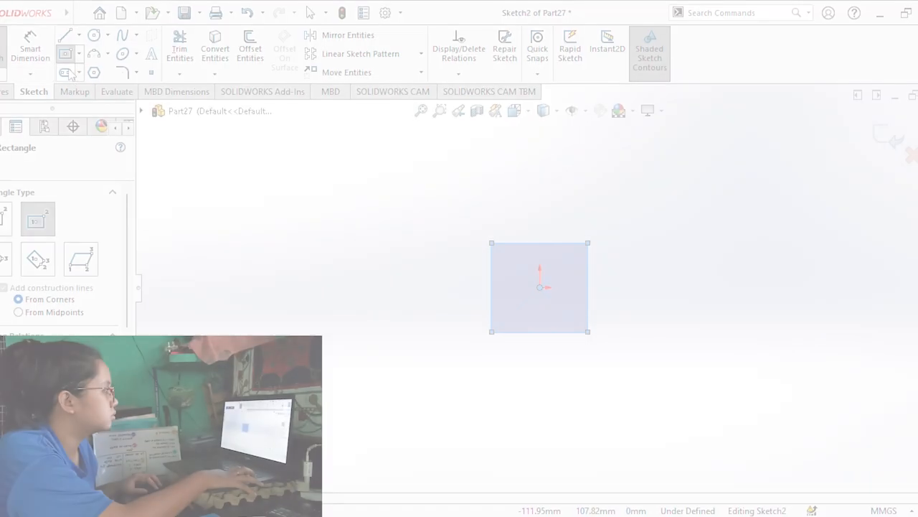
# Dimension the centred rectangle in the new part's sketch and set both its width and height to 21 mm.
pyautogui.click(30, 45)
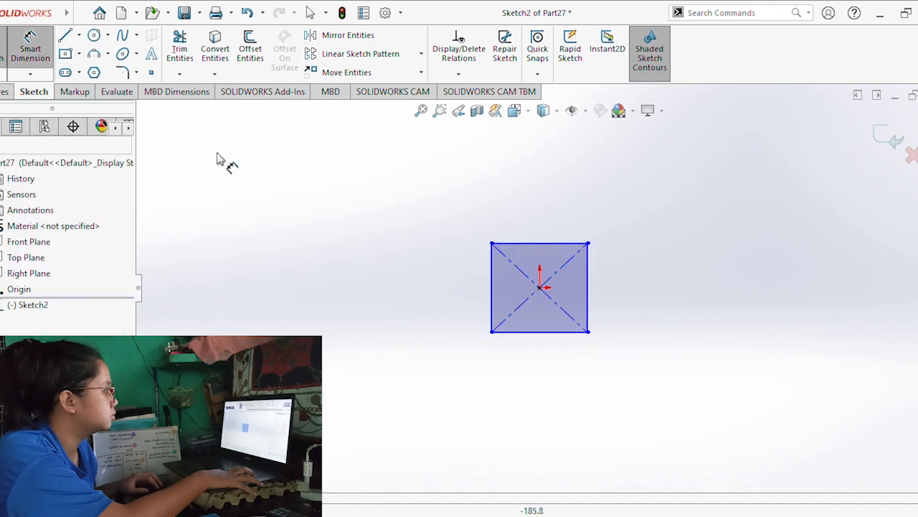
pyautogui.click(533, 245)
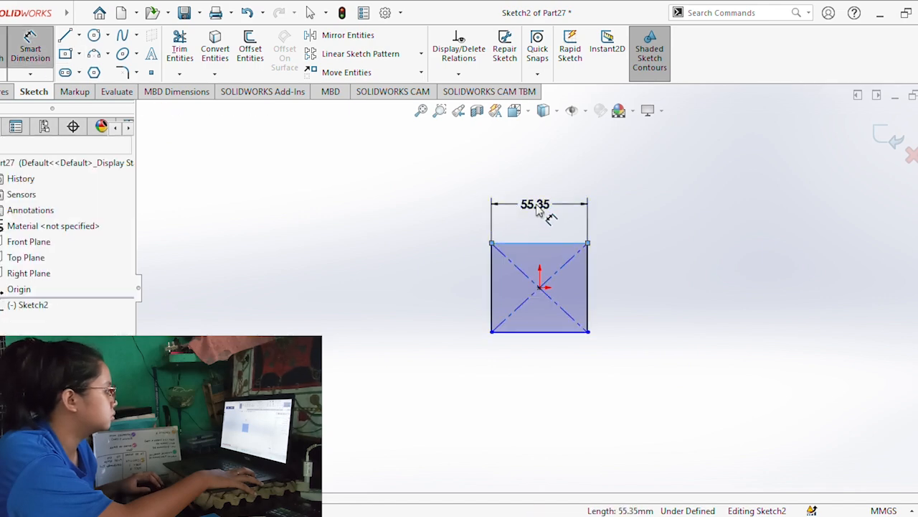
pyautogui.click(543, 208)
pyautogui.write('21')
pyautogui.press('Return')
pyautogui.click(587, 286)
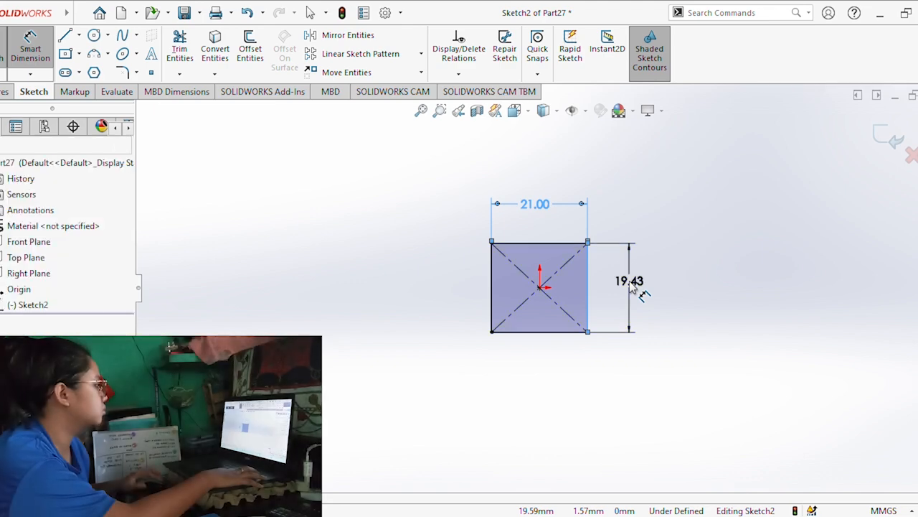
pyautogui.click(636, 287)
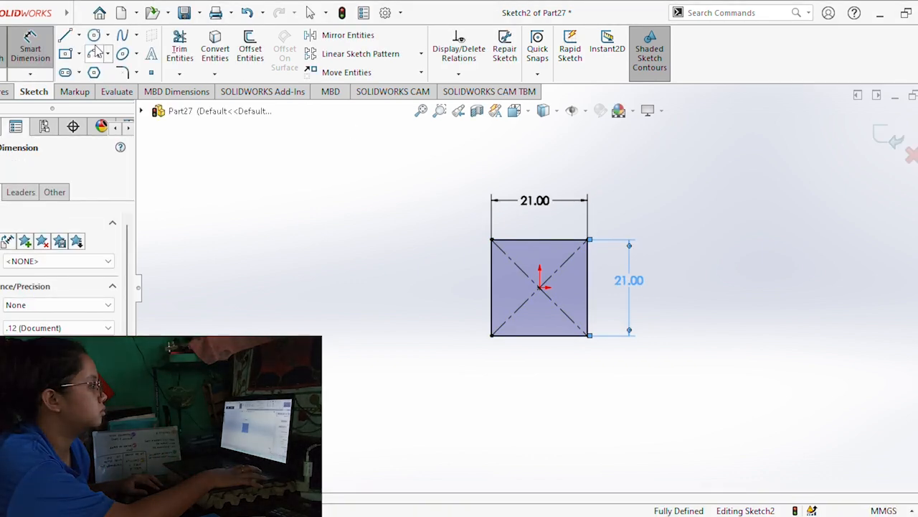
# Try to sketch a circle of 10.5 mm radius centred on the origin and tangent to the square's sides.
pyautogui.click(94, 35)
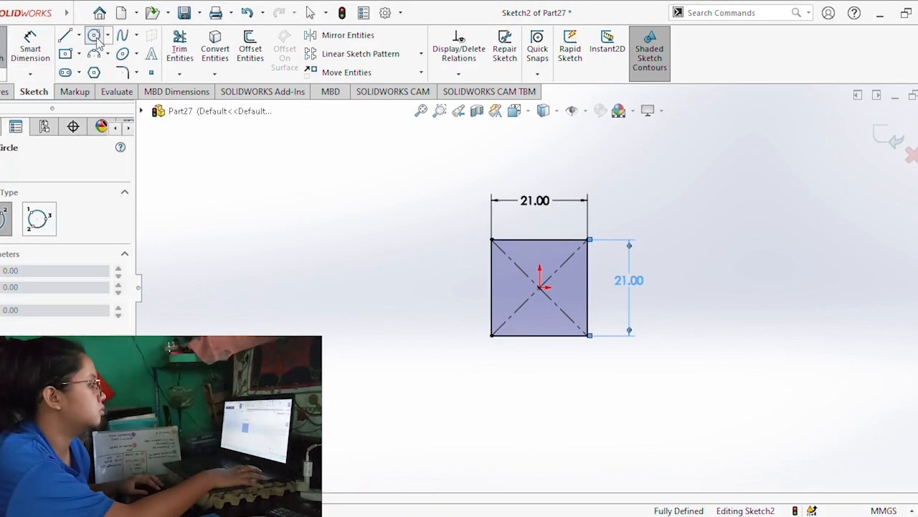
pyautogui.click(540, 286)
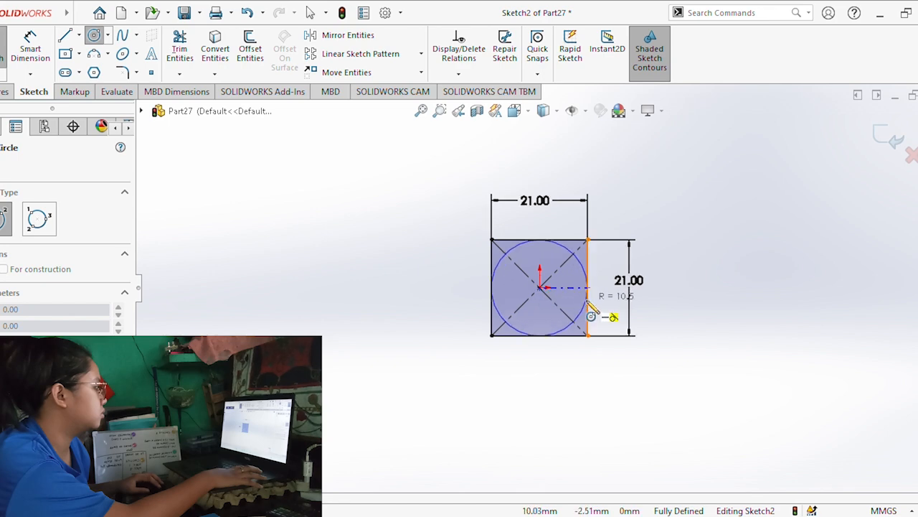
pyautogui.click(589, 310)
pyautogui.click(6, 92)
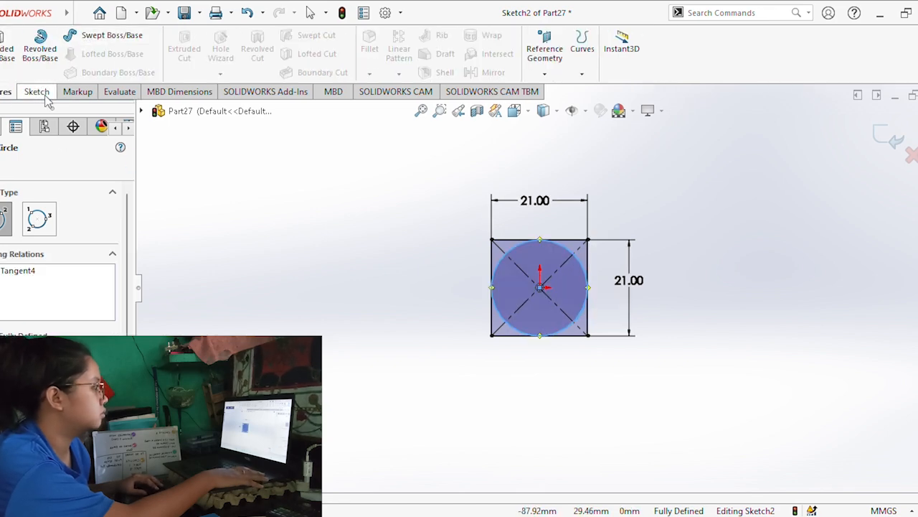
pyautogui.click(42, 93)
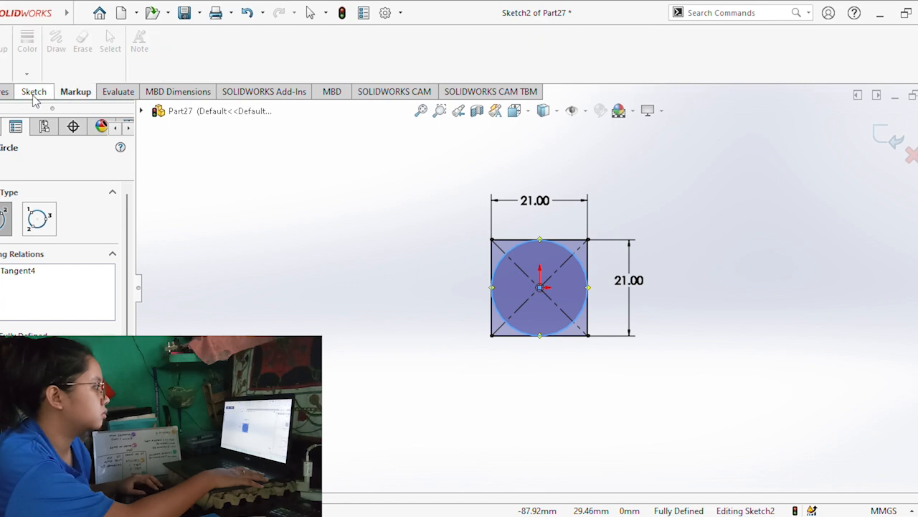
pyautogui.click(6, 92)
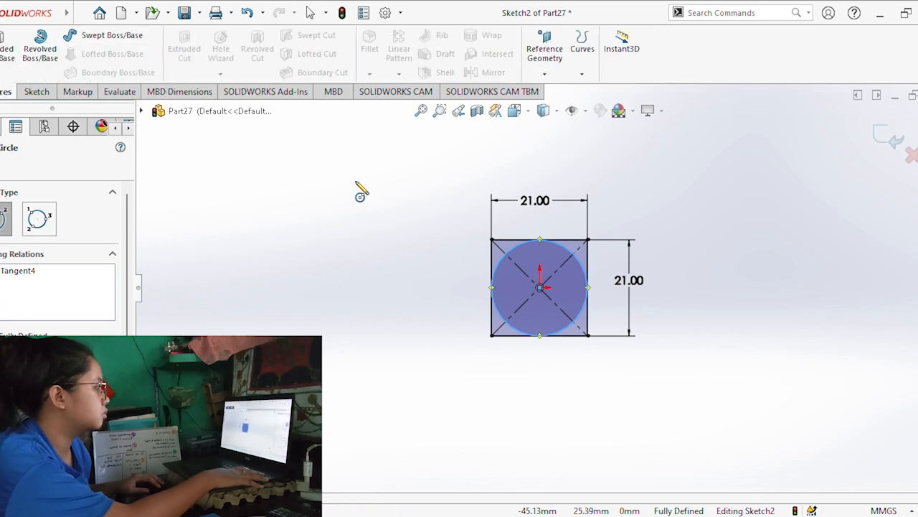
pyautogui.press('Escape')
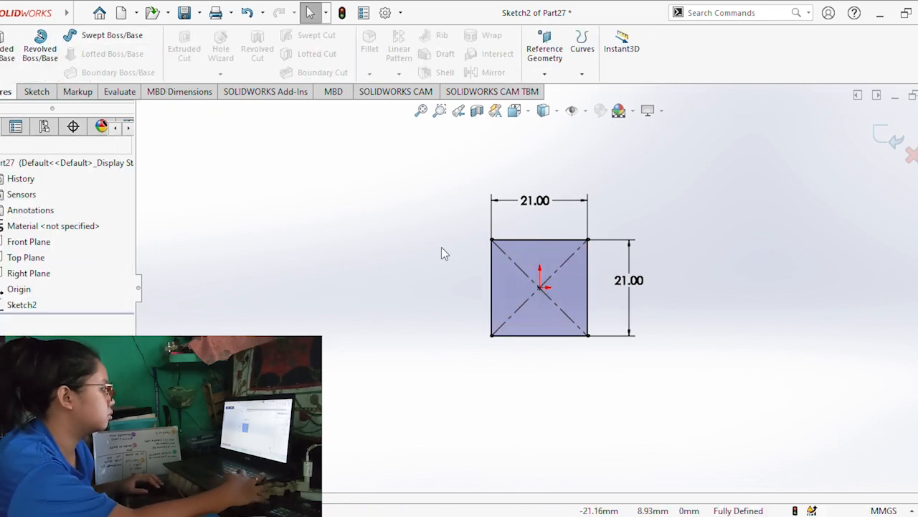
# Extrude the 21 mm square sketch as a blind boss 7.5 mm thick.
pyautogui.click(7, 55)
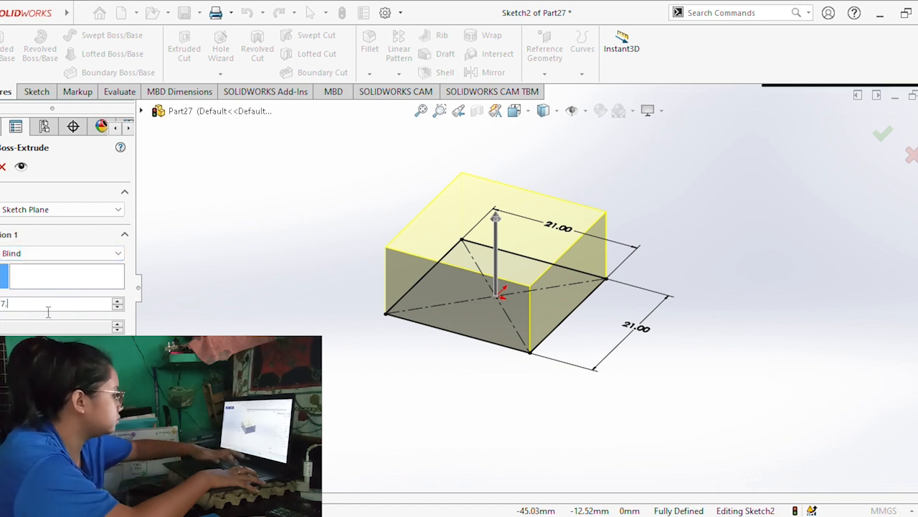
pyautogui.write('5')
pyautogui.press('Return')
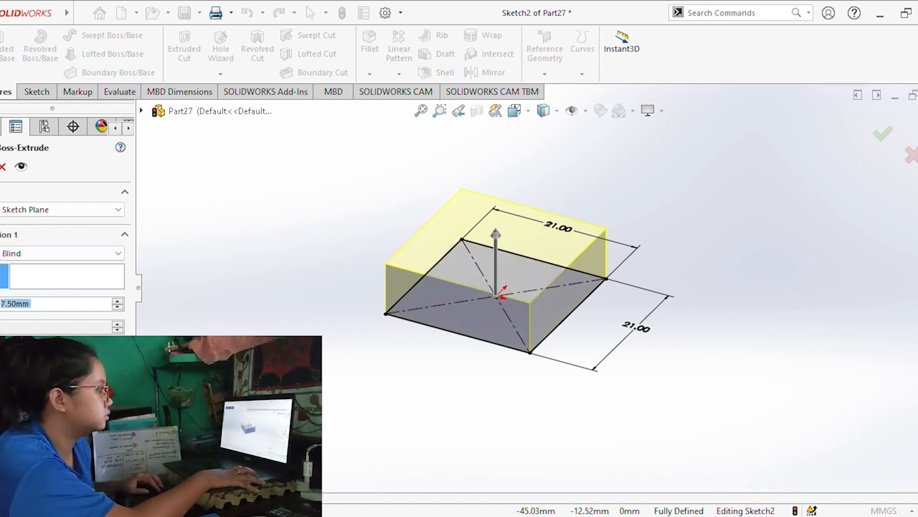
pyautogui.press('Return')
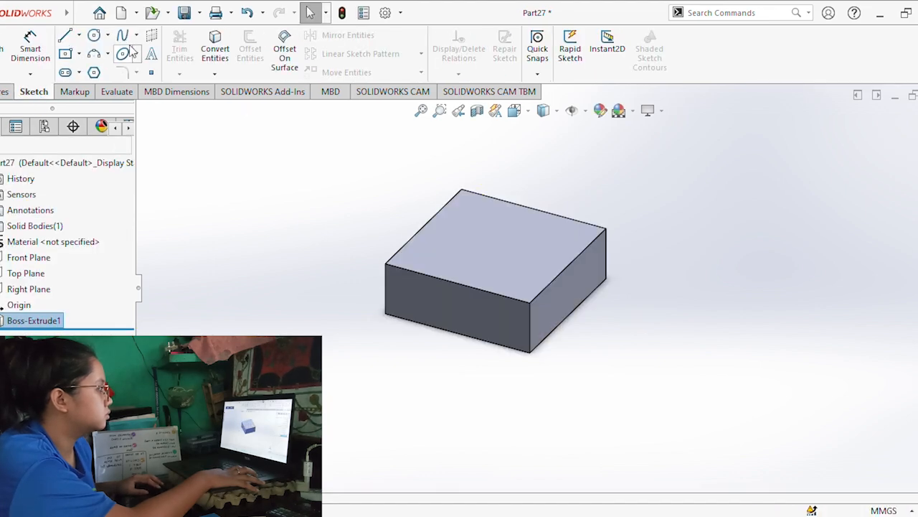
# Sketch a circle on the square block's top face, centred on the origin and reaching the block's side edges.
pyautogui.click(98, 39)
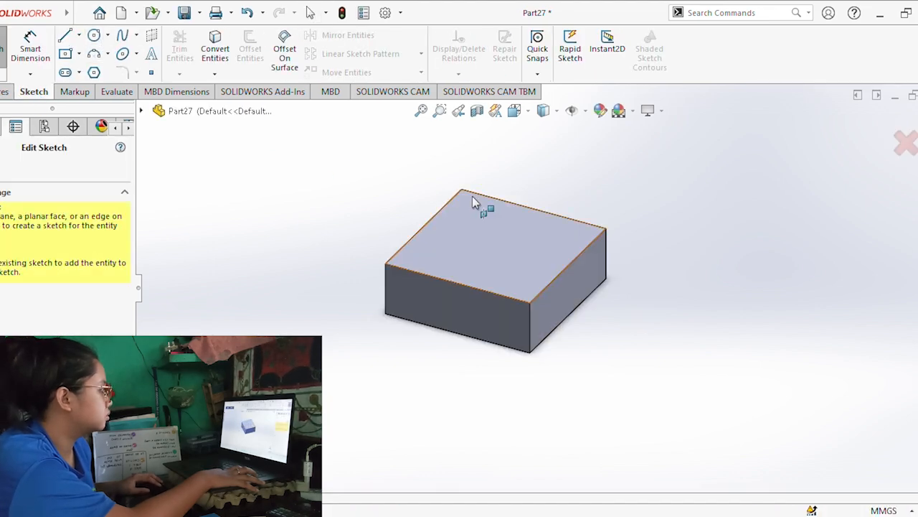
pyautogui.click(497, 231)
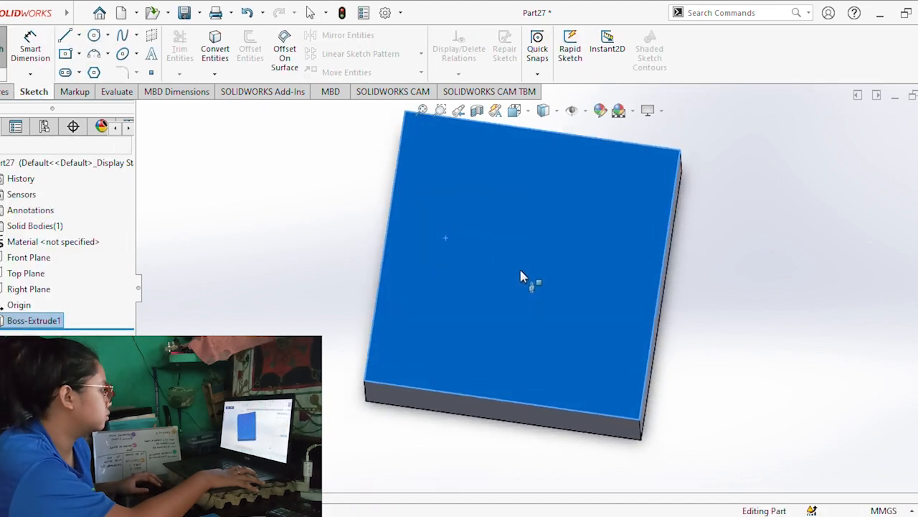
pyautogui.click(540, 287)
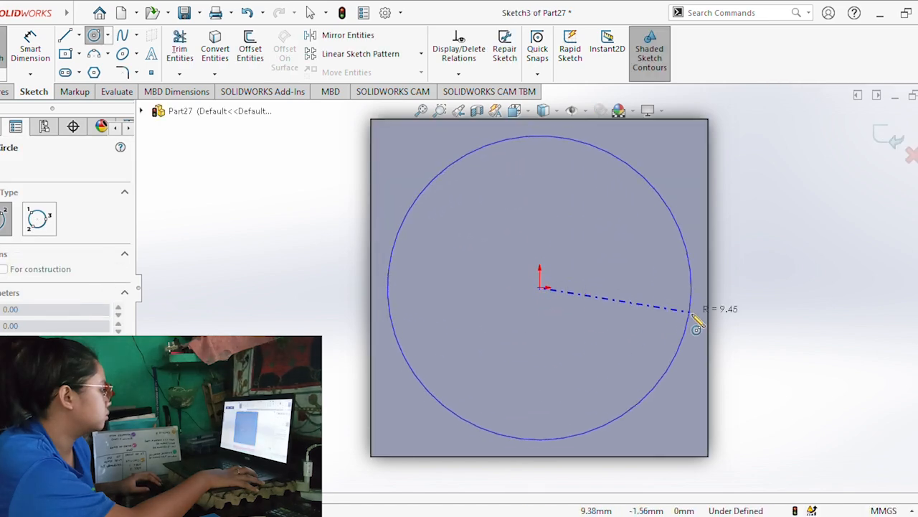
pyautogui.click(711, 335)
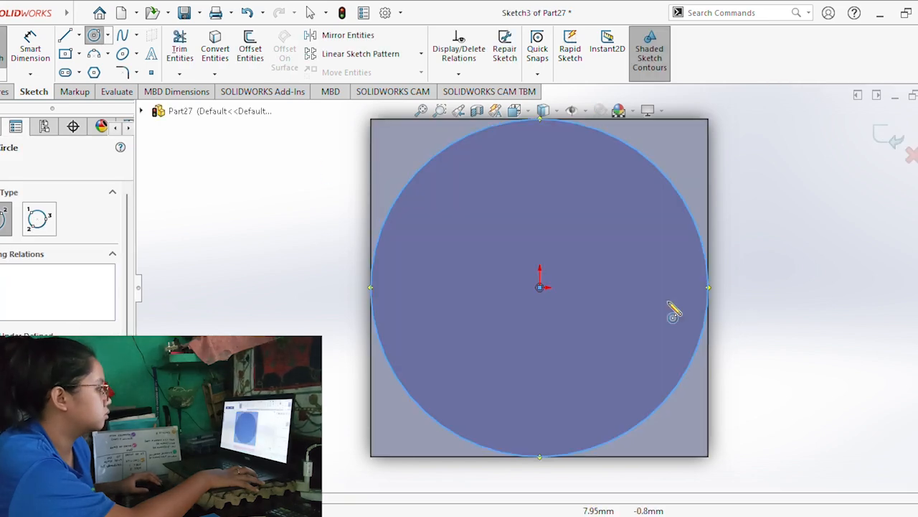
pyautogui.click(4, 92)
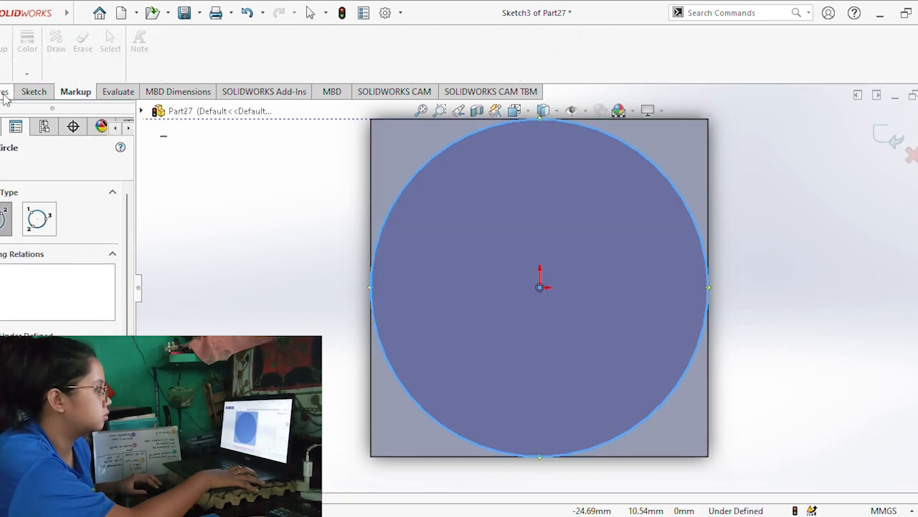
# Cut away the block's corners outside the circle with a drafted, flipped-side blind cut 7.5 mm deep.
pyautogui.click(197, 50)
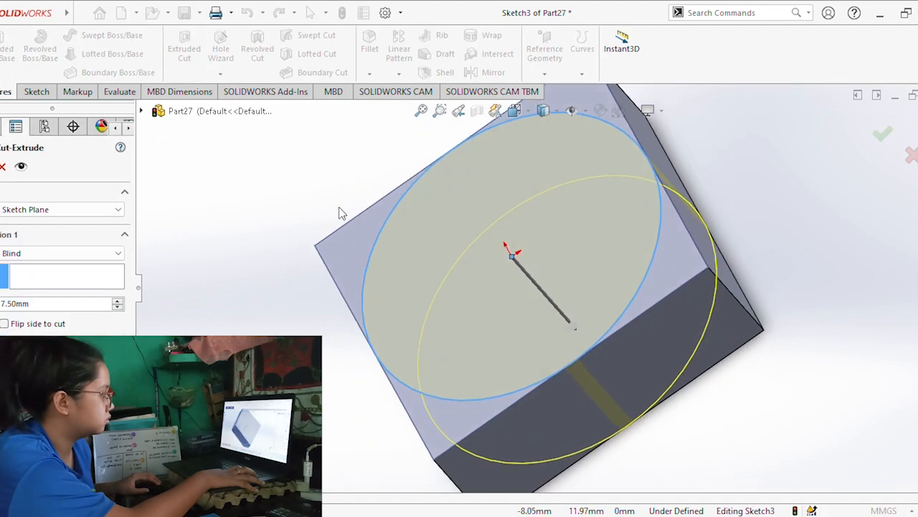
pyautogui.moveTo(310, 346); pyautogui.dragTo(225, 347, button='middle')
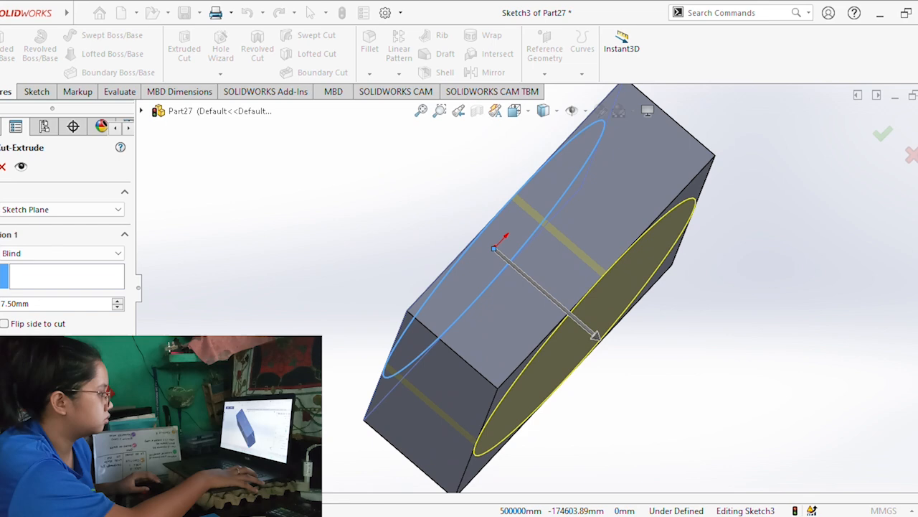
pyautogui.click(5, 324)
pyautogui.moveTo(366, 353); pyautogui.dragTo(421, 402, button='middle')
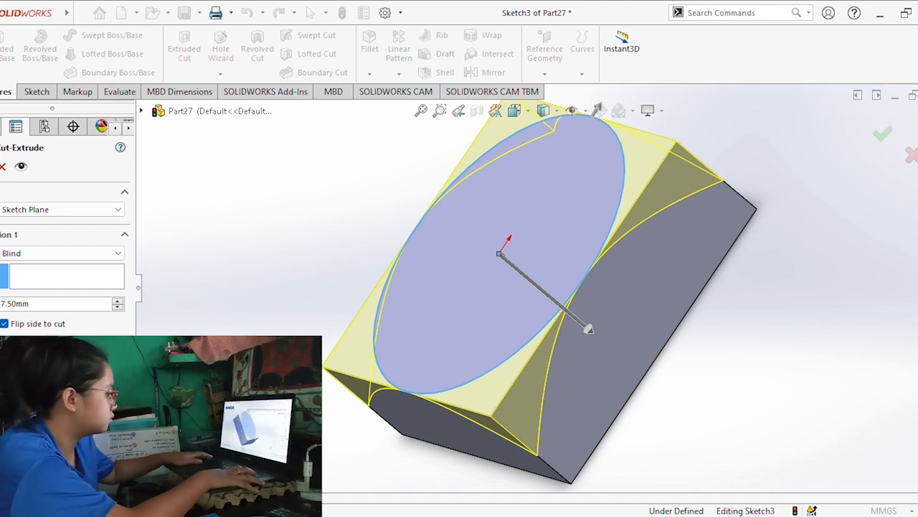
pyautogui.press('Return')
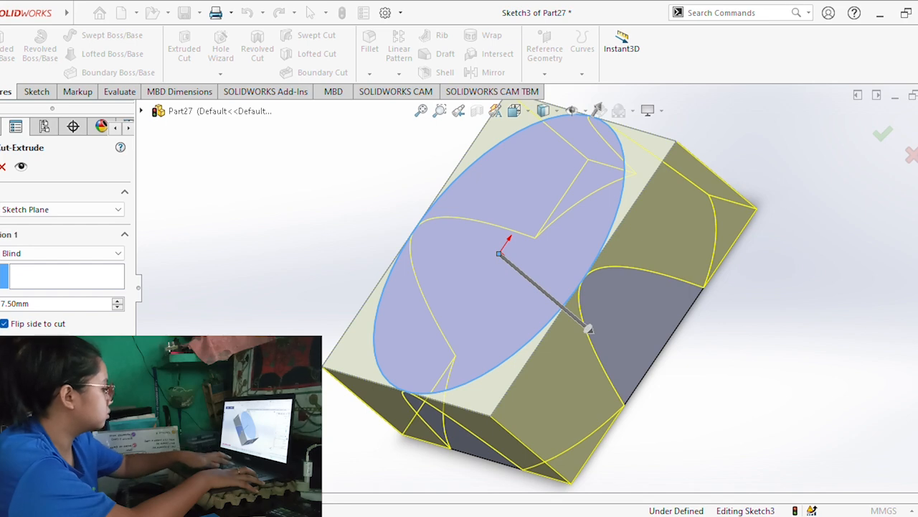
pyautogui.press('Return')
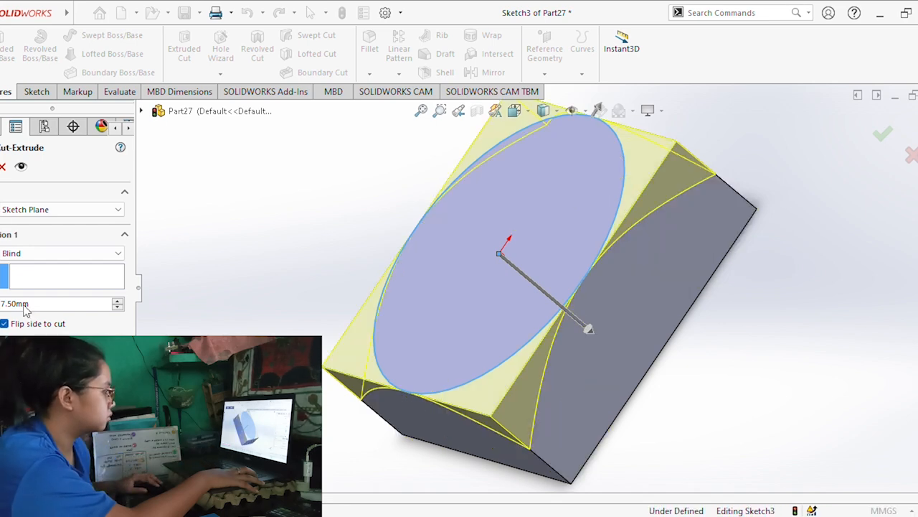
pyautogui.press('Return')
# Sketch a circle on the block's opposite square face, centred on the origin and reaching the side edges.
pyautogui.moveTo(695, 367); pyautogui.dragTo(549, 260, button='middle')
pyautogui.click(548, 260)
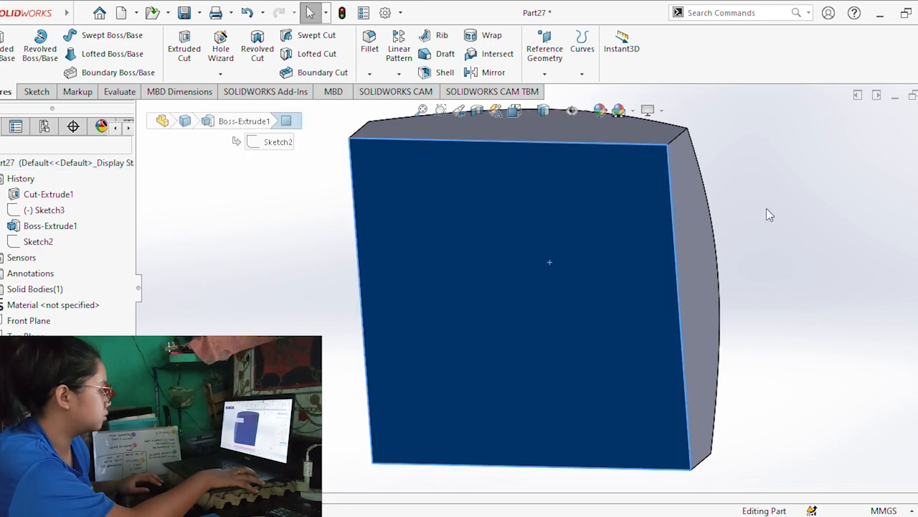
pyautogui.hotkey('ctrl', '8')
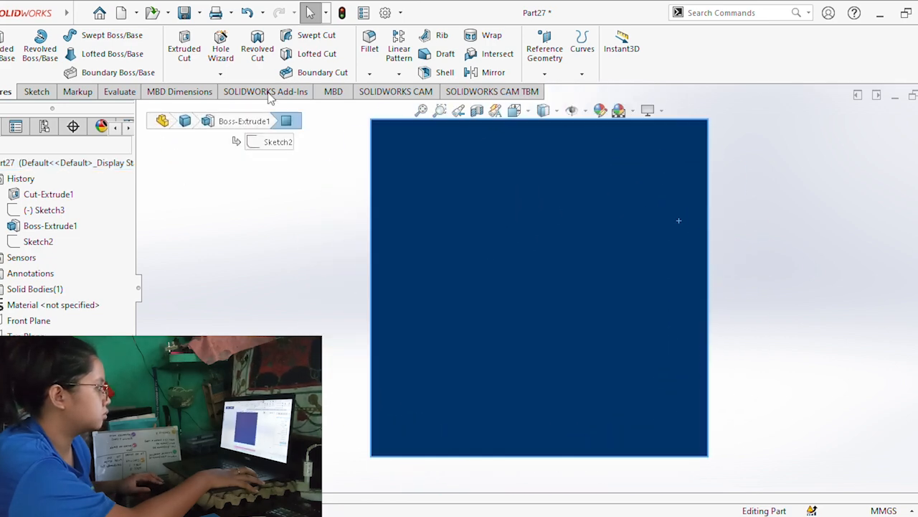
pyautogui.click(34, 92)
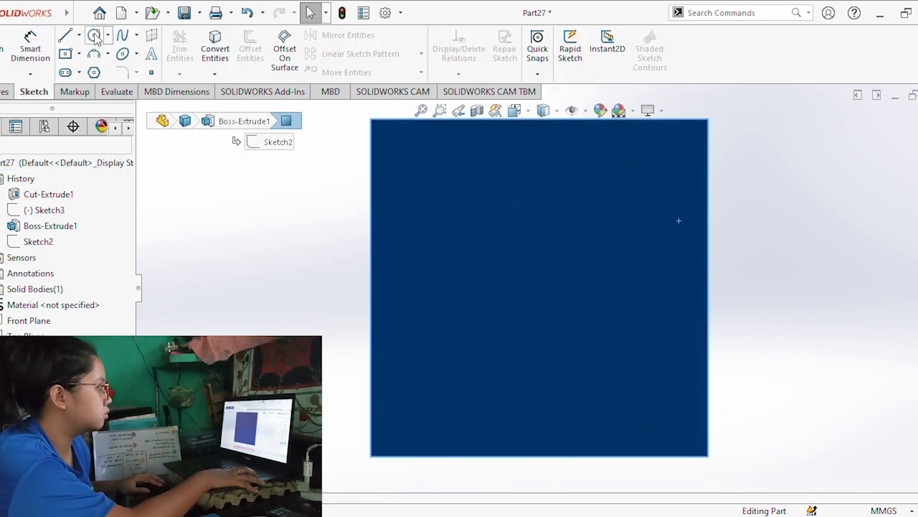
pyautogui.click(95, 36)
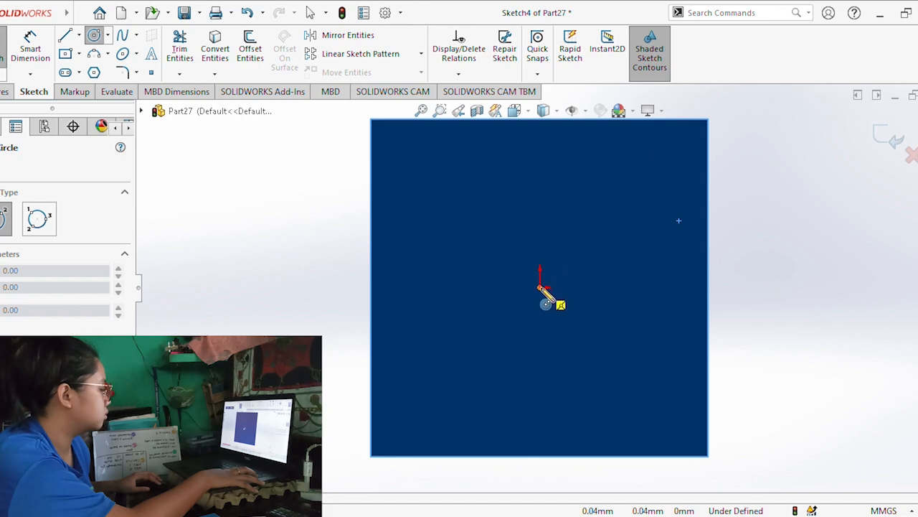
pyautogui.click(539, 287)
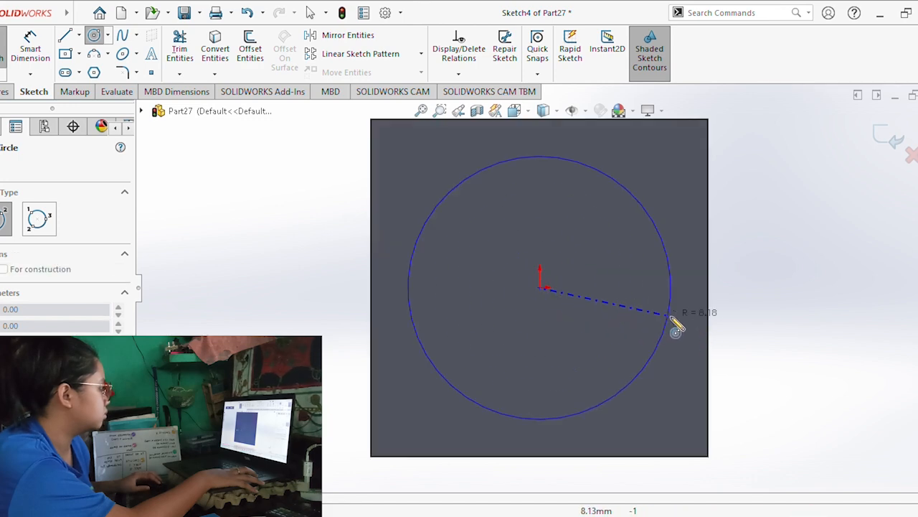
pyautogui.click(709, 335)
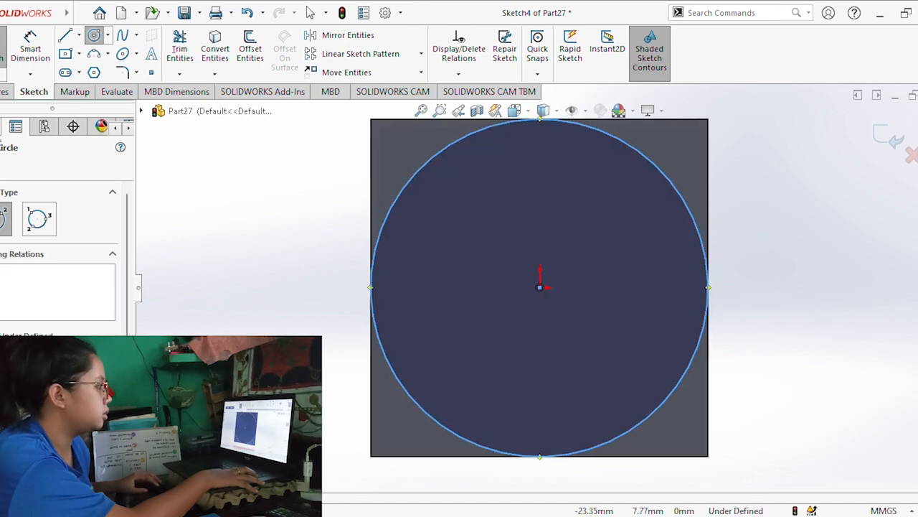
# Cut away the corners outside this circle with a flipped-side drafted blind cut 7.5 mm deep.
pyautogui.click(6, 91)
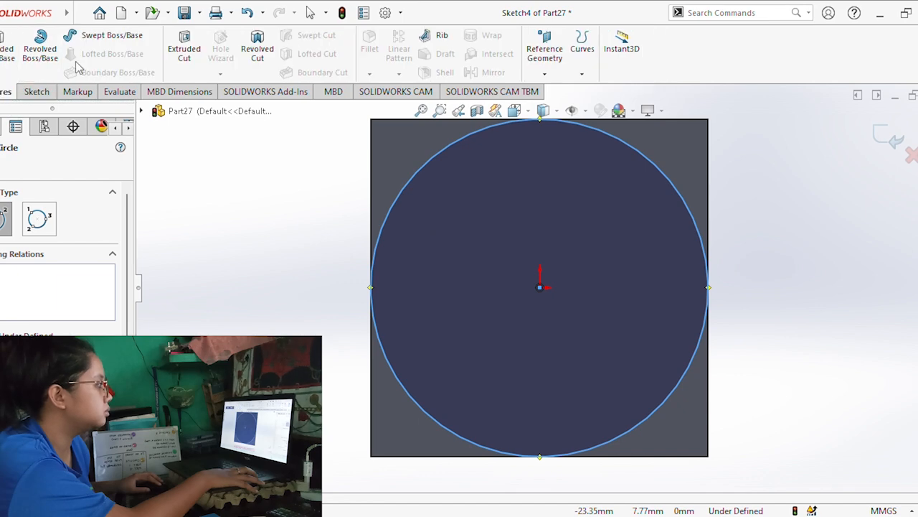
pyautogui.click(184, 57)
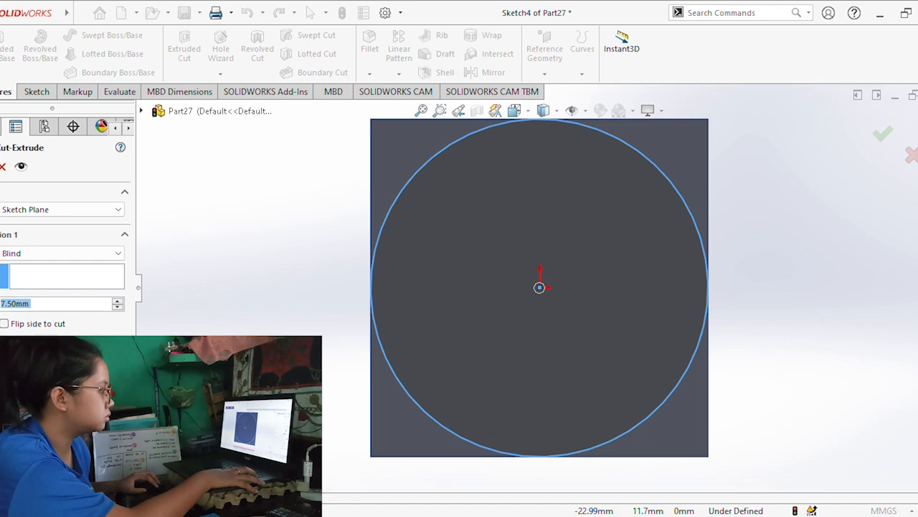
pyautogui.click(4, 324)
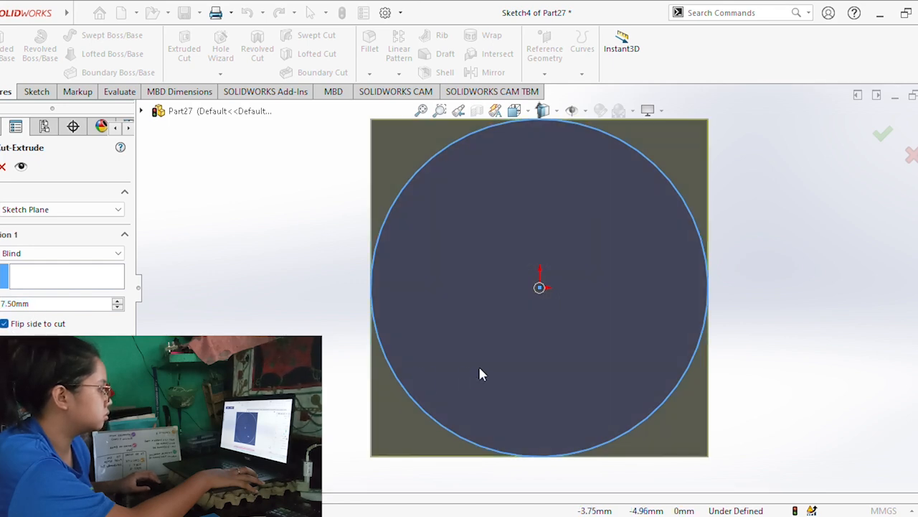
pyautogui.moveTo(477, 363); pyautogui.dragTo(697, 312, button='middle')
pyautogui.moveTo(578, 297); pyautogui.dragTo(596, 335, button='middle')
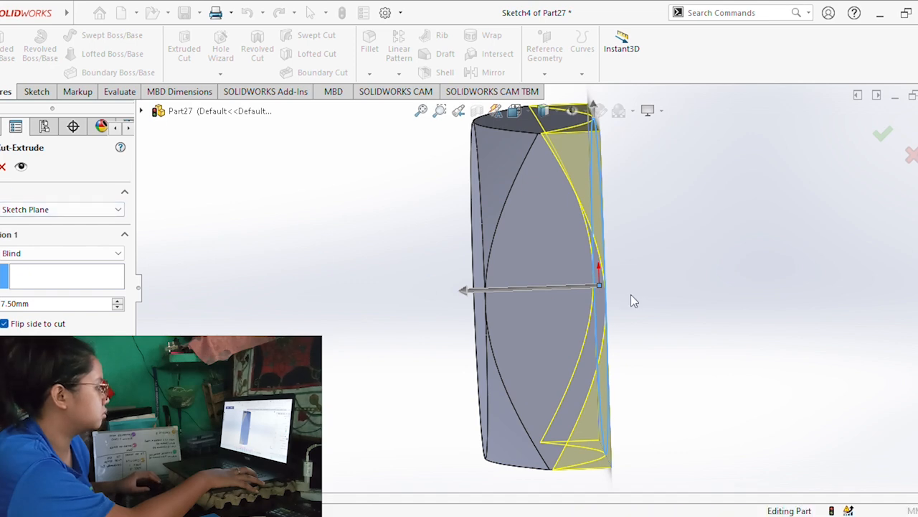
# Sketch a circle of about 4.5 mm radius on the block's round face, centred on the origin.
pyautogui.moveTo(656, 268); pyautogui.dragTo(563, 261, button='middle')
pyautogui.click(540, 264)
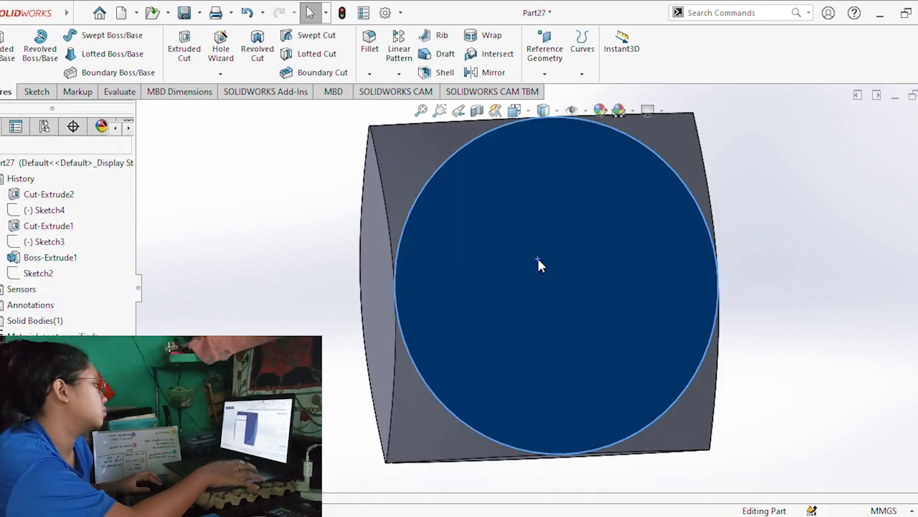
pyautogui.click(631, 194)
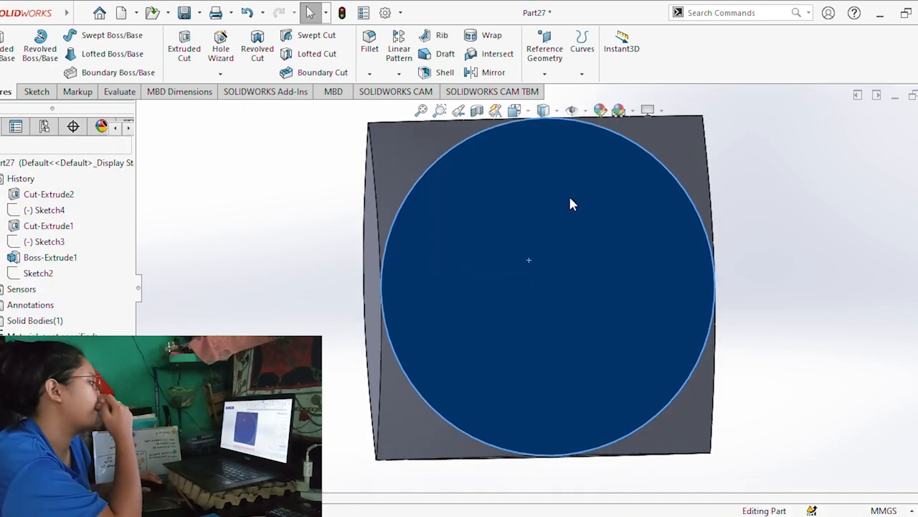
pyautogui.click(37, 92)
pyautogui.click(94, 35)
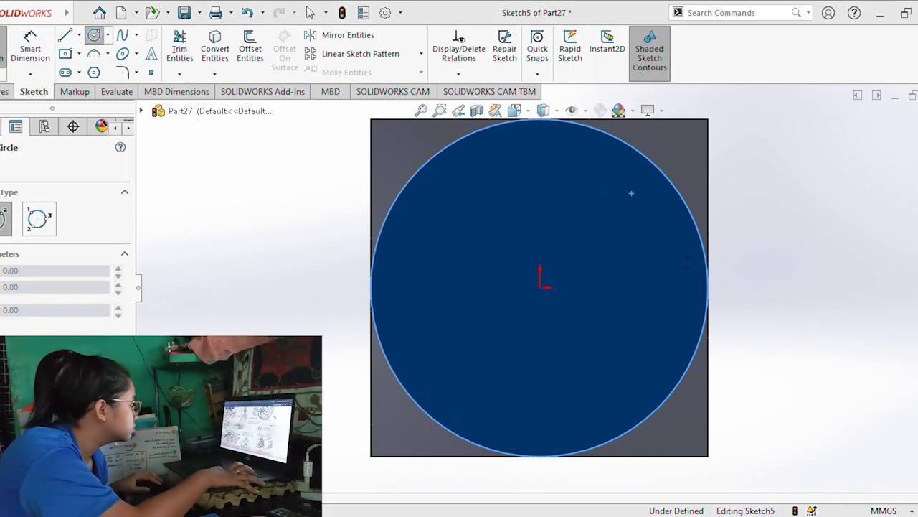
pyautogui.click(542, 287)
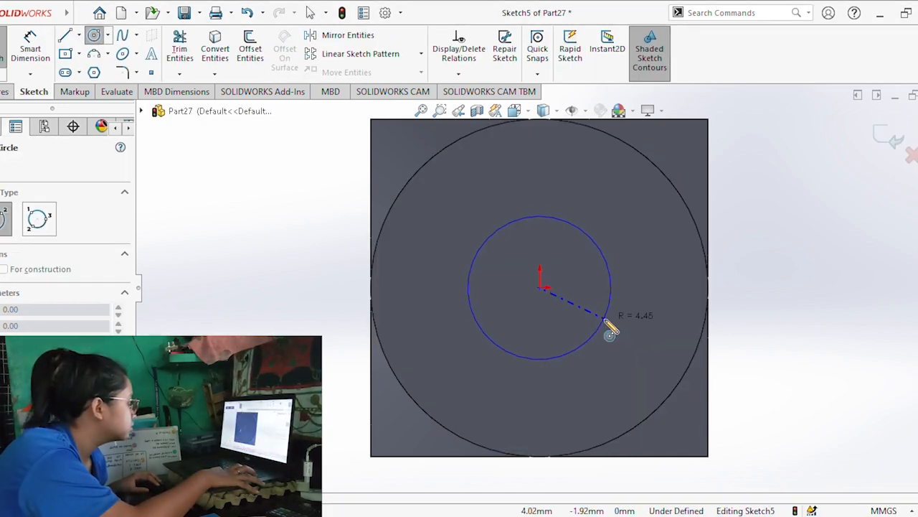
pyautogui.click(604, 319)
# Dimension the inner circle and set its diameter to 12.12 mm.
pyautogui.click(46, 55)
pyautogui.click(767, 225)
pyautogui.write('12.12')
pyautogui.press('Return')
# Cut the 12.12 mm circle through the full thickness of the square block.
pyautogui.moveTo(735, 291); pyautogui.dragTo(689, 279, button='middle')
pyautogui.click(5, 92)
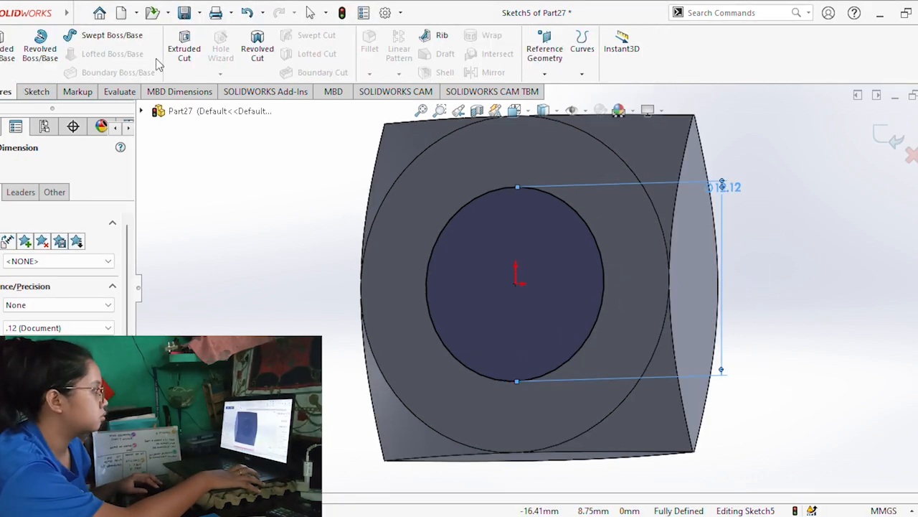
pyautogui.click(184, 50)
pyautogui.click(45, 254)
pyautogui.click(53, 301)
pyautogui.click(1, 166)
pyautogui.moveTo(508, 330); pyautogui.dragTo(461, 324, button='middle')
# Start a thread at the hole's circular edge and end it with Up To Selection at the opposite edge.
pyautogui.click(45, 92)
pyautogui.click(5, 92)
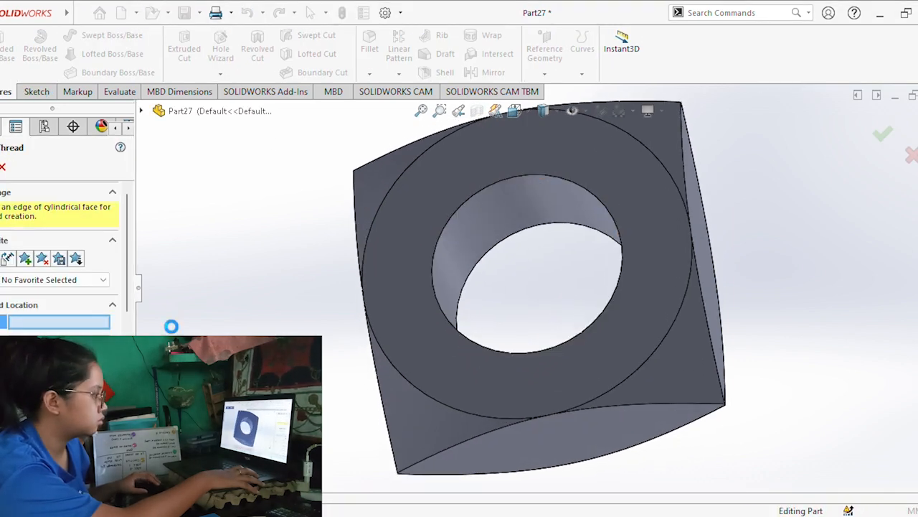
pyautogui.click(531, 175)
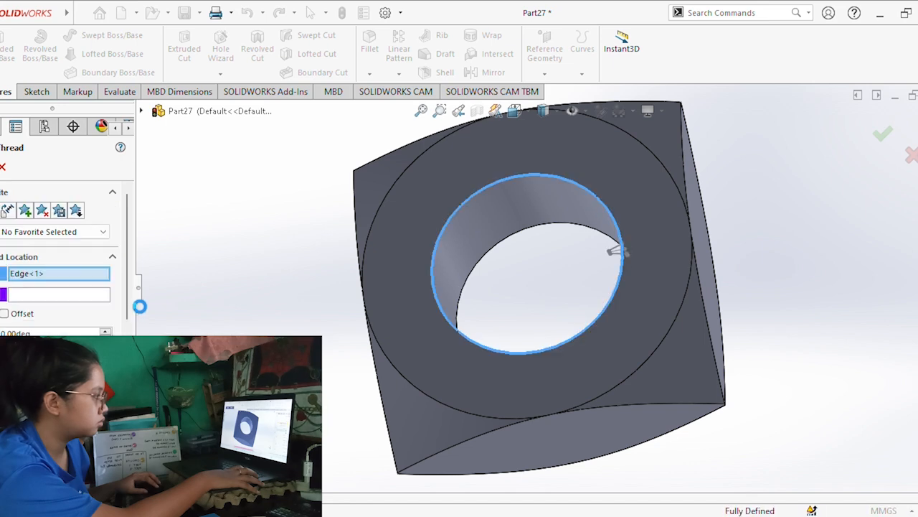
pyautogui.moveTo(526, 261); pyautogui.dragTo(522, 333, button='middle')
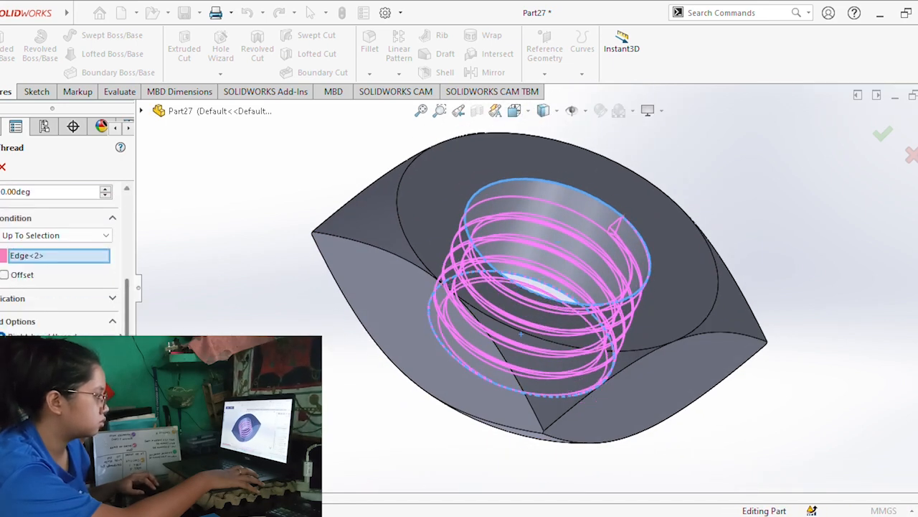
# Review the thread's location, end condition and specification settings.
pyautogui.moveTo(127, 344); pyautogui.dragTo(144, 234)
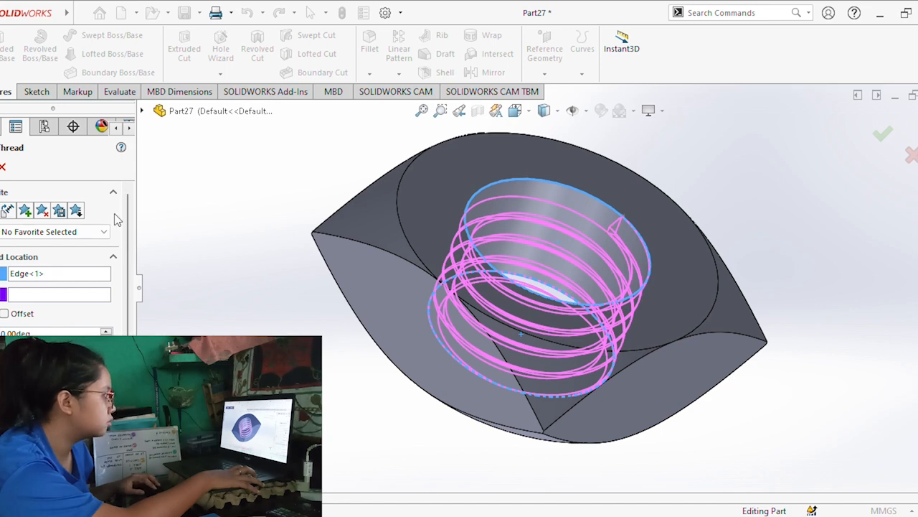
pyautogui.scroll(-3, 119, 320)
pyautogui.scroll(3, 119, 320)
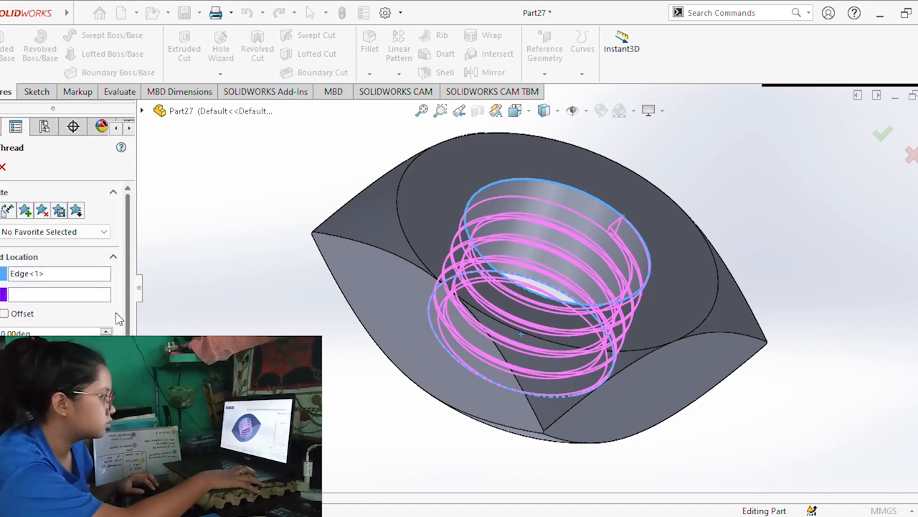
pyautogui.scroll(-5, 118, 321)
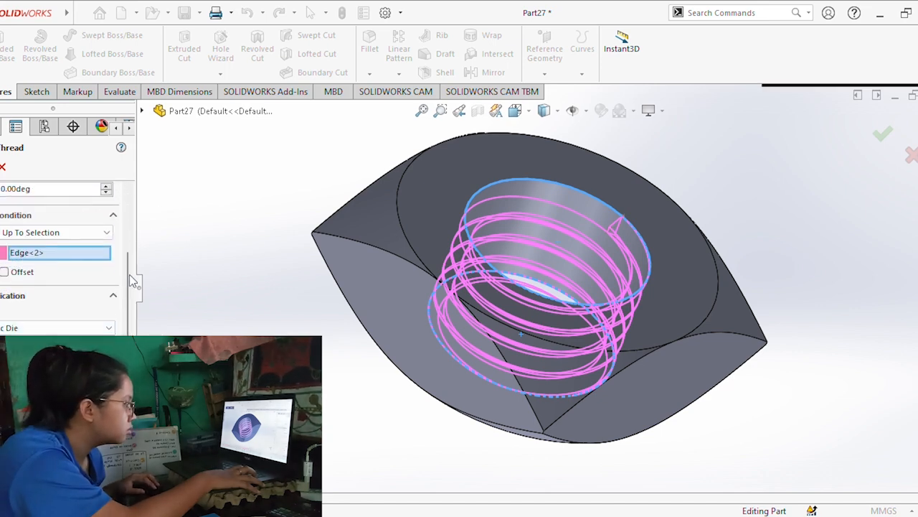
pyautogui.scroll(-2, 119, 321)
pyautogui.scroll(-2, 118, 320)
pyautogui.scroll(10, 83, 198)
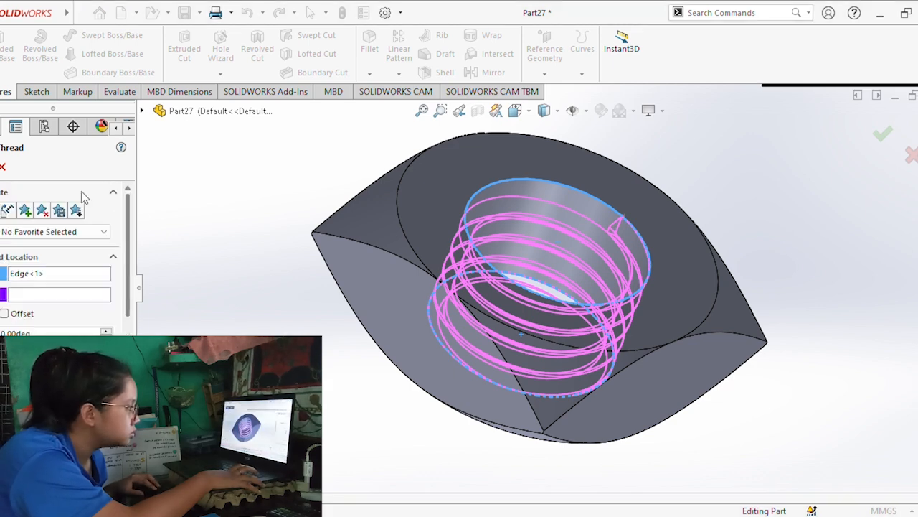
pyautogui.click(114, 256)
pyautogui.click(115, 280)
pyautogui.click(116, 302)
pyautogui.click(117, 325)
pyautogui.click(124, 192)
pyautogui.click(115, 216)
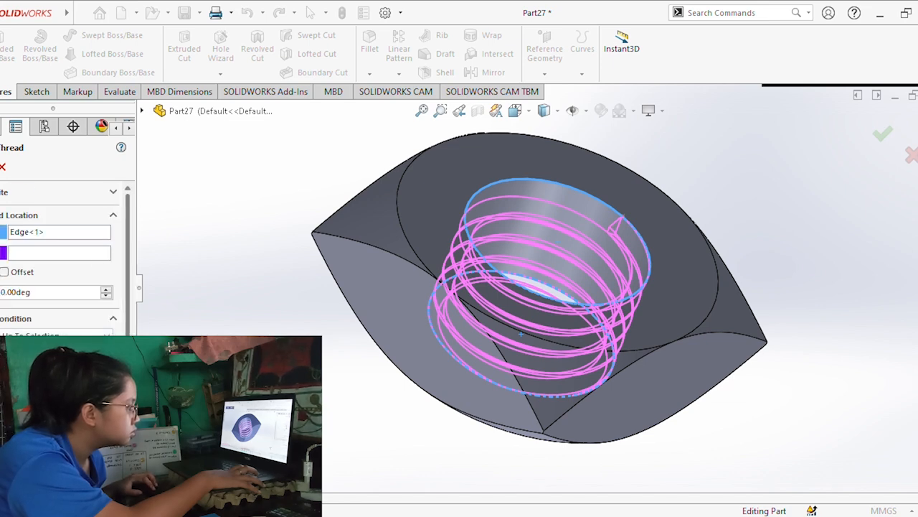
# Apply the Metric Die thread with 1.75 mm pitch to the hole and inspect the threaded bore.
pyautogui.click(114, 399)
pyautogui.click(5, 369)
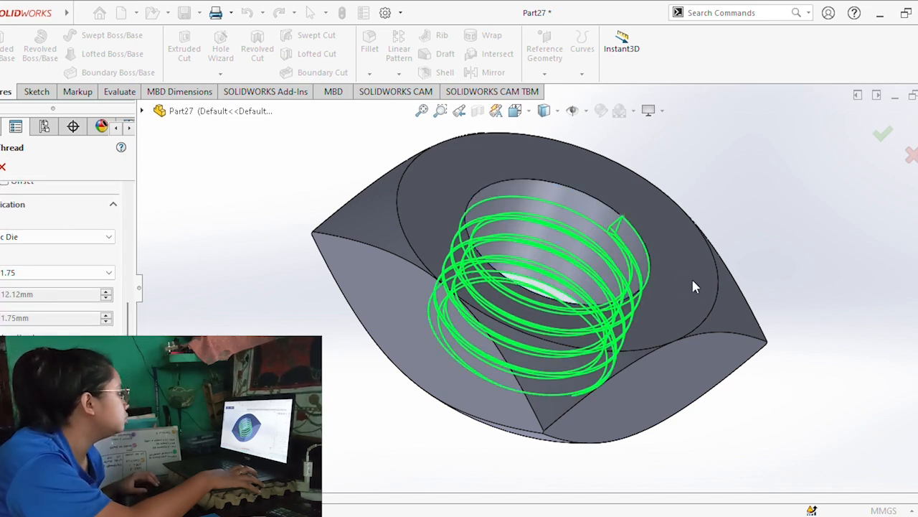
pyautogui.moveTo(693, 297); pyautogui.dragTo(637, 365, button='middle')
pyautogui.scroll(-3, 640, 334)
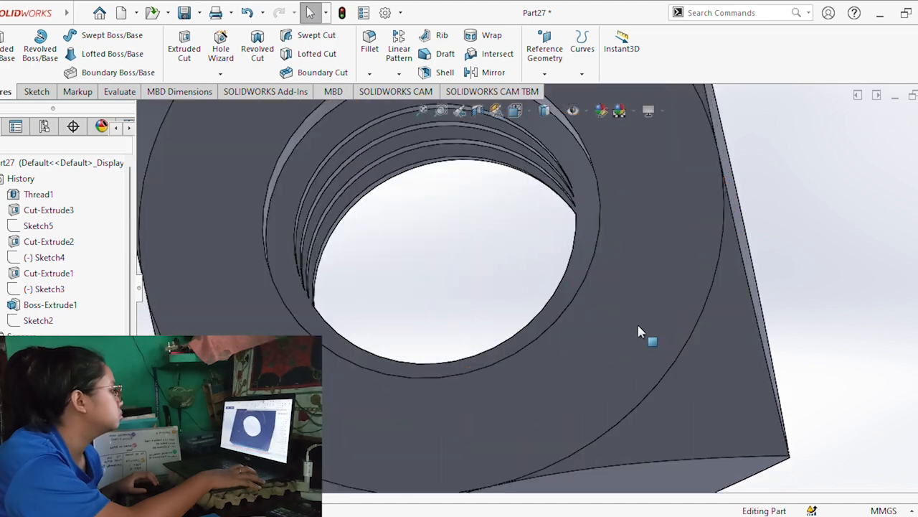
pyautogui.scroll(6, 643, 333)
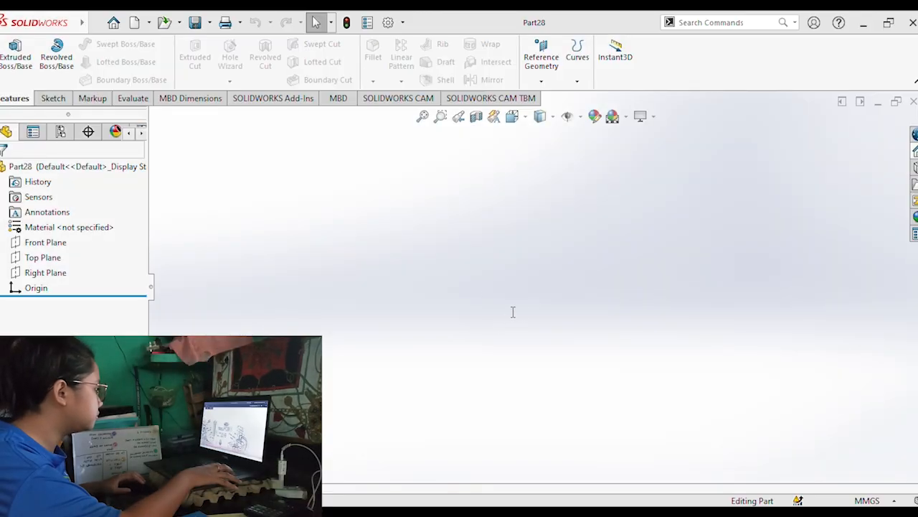
# Sketch a circle about 49 mm in diameter on the new part's Front Plane, centred on the origin.
pyautogui.click(53, 97)
pyautogui.click(10, 51)
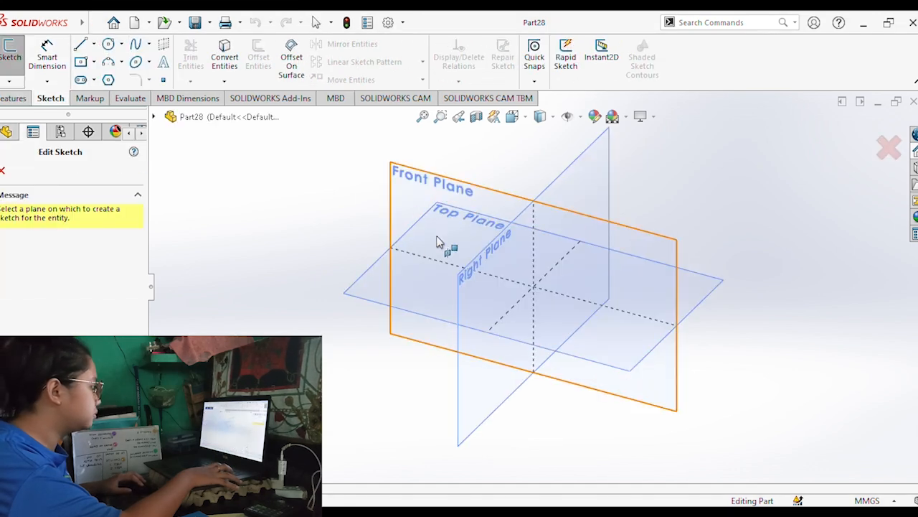
pyautogui.click(393, 283)
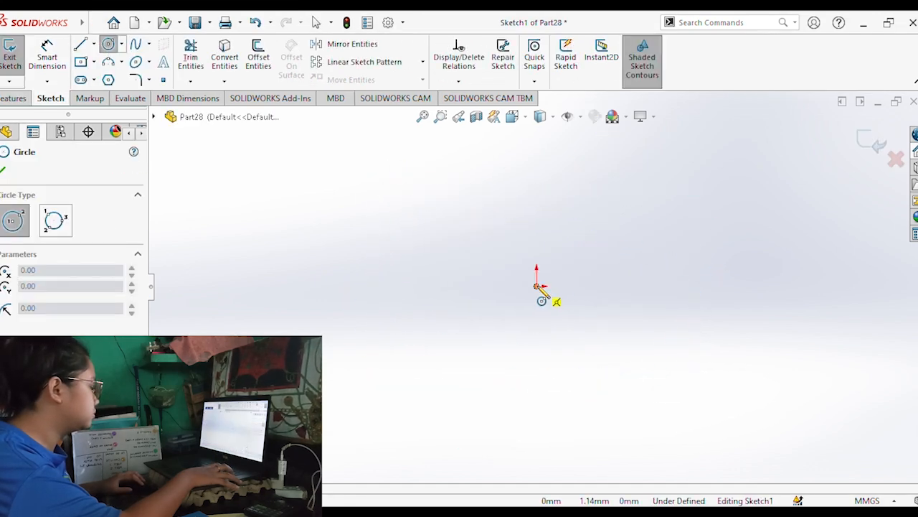
pyautogui.click(537, 286)
pyautogui.click(581, 298)
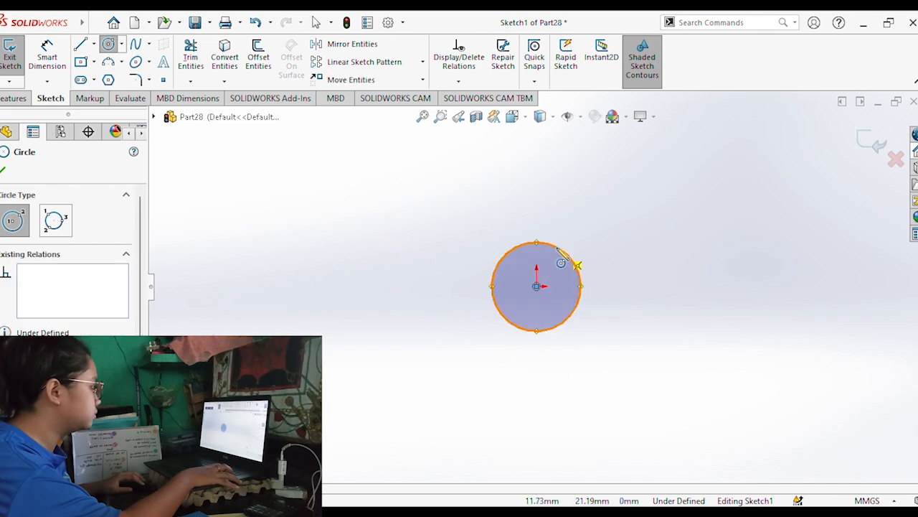
# Dimension the circle's diameter at 12.12 mm.
pyautogui.click(47, 63)
pyautogui.click(581, 269)
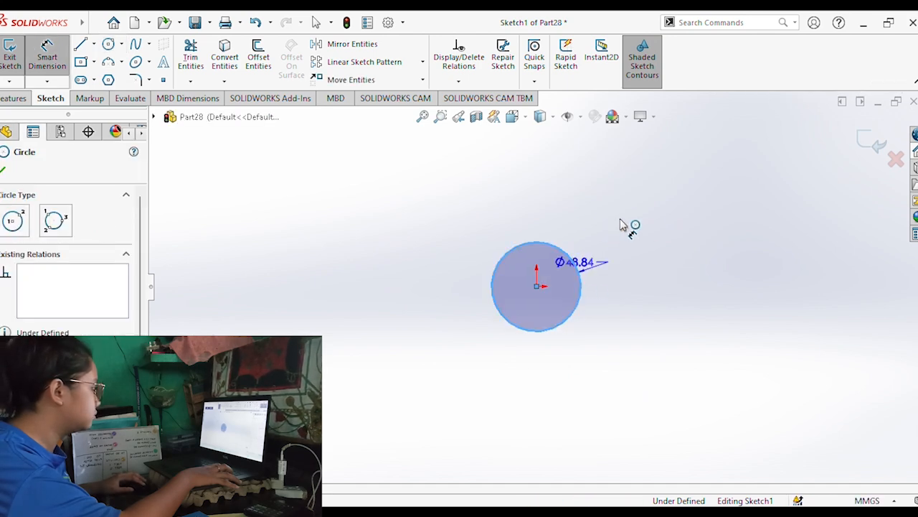
pyautogui.click(657, 241)
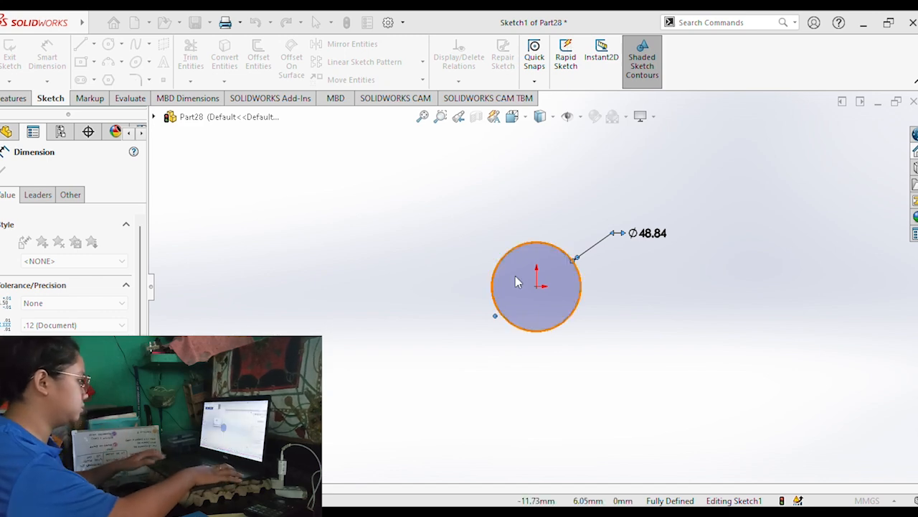
pyautogui.press('Return')
# Create a helix from the circle with a constant 2.5 mm pitch and 0.99 revolutions.
pyautogui.moveTo(350, 384); pyautogui.dragTo(620, 191, button='middle')
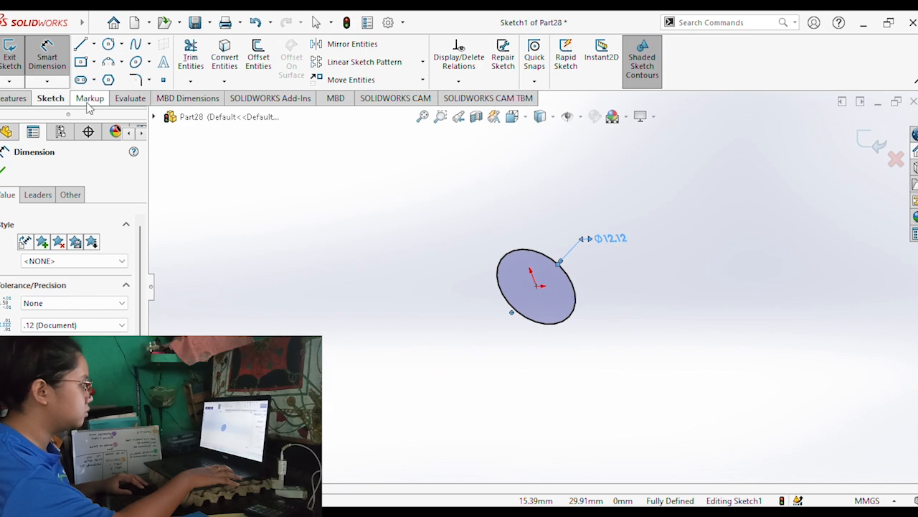
pyautogui.click(14, 98)
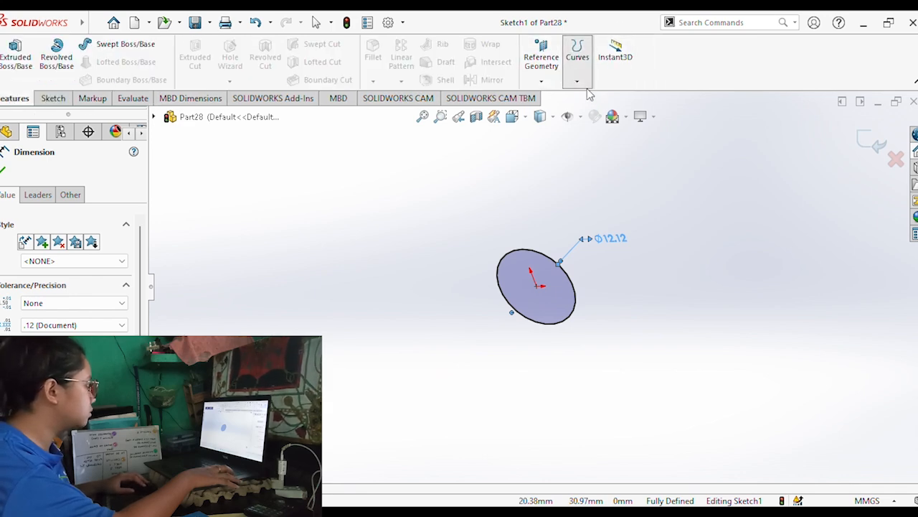
pyautogui.click(574, 151)
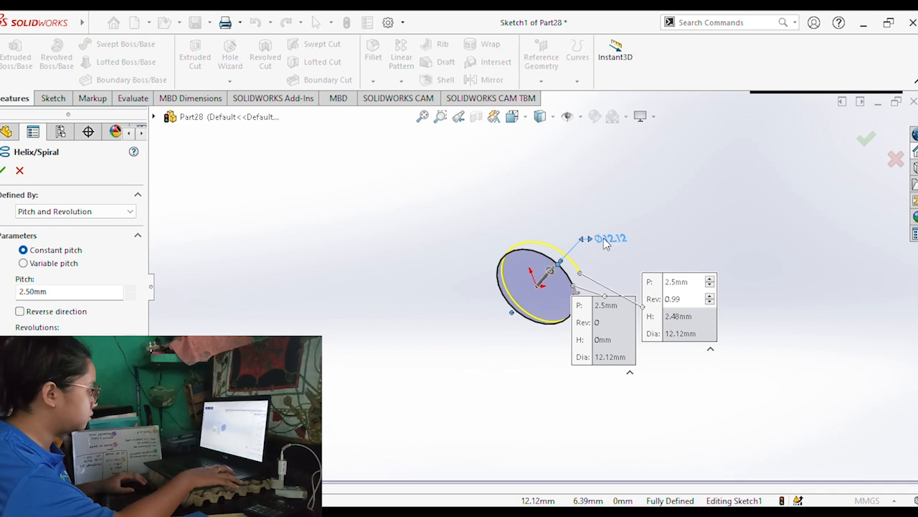
pyautogui.moveTo(605, 240); pyautogui.dragTo(574, 244, button='middle')
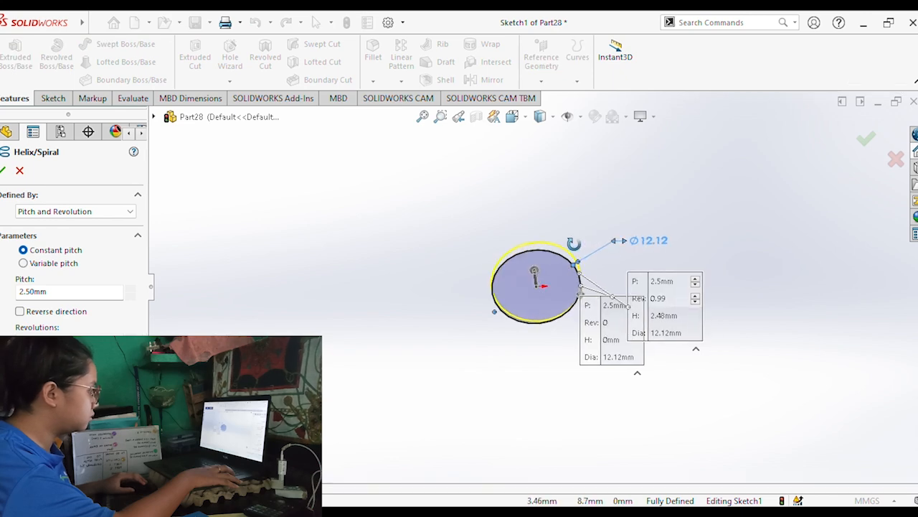
pyautogui.click(4, 170)
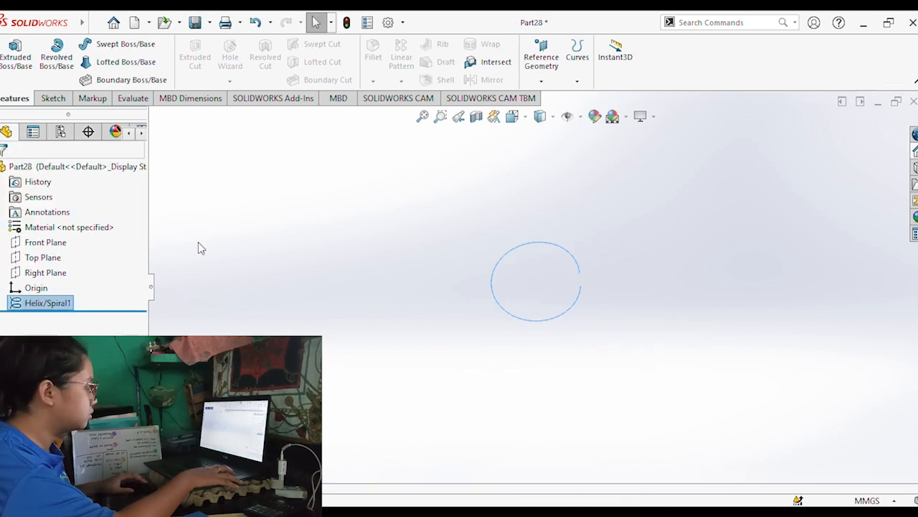
# Sketch a corner rectangle about 4 by 2.5 mm on the Front Plane, extending outward from the helix's open ends.
pyautogui.click(43, 241)
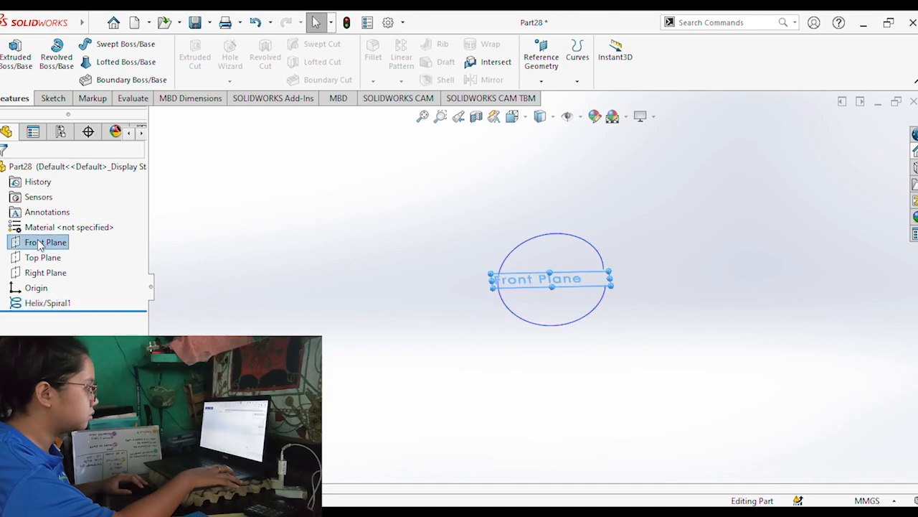
pyautogui.click(53, 101)
pyautogui.click(12, 60)
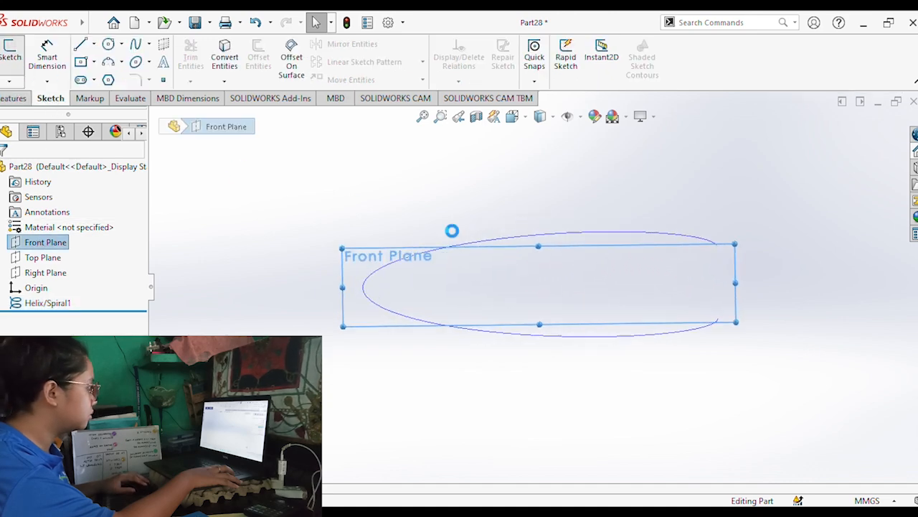
pyautogui.click(81, 62)
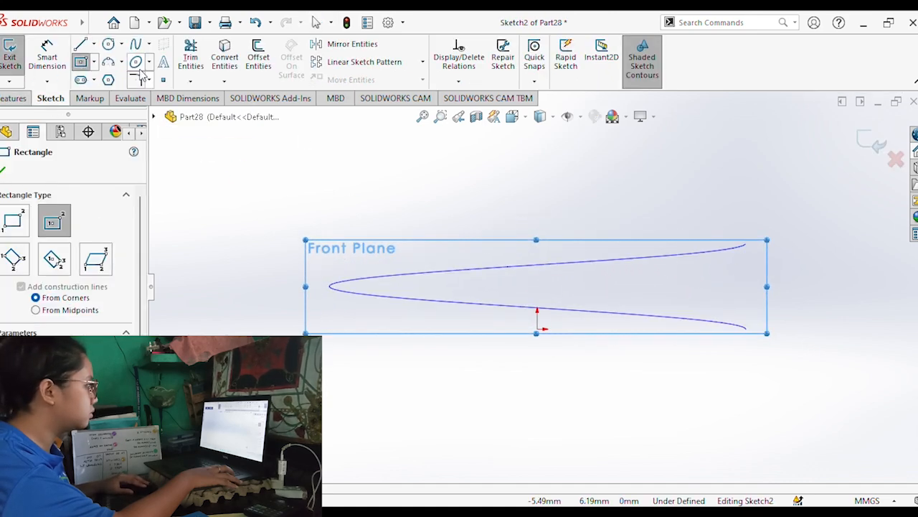
pyautogui.click(93, 82)
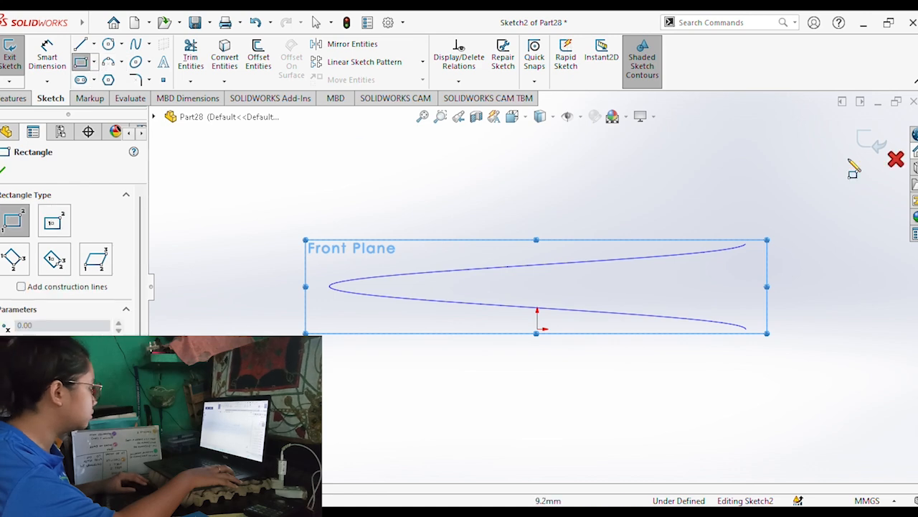
pyautogui.click(746, 246)
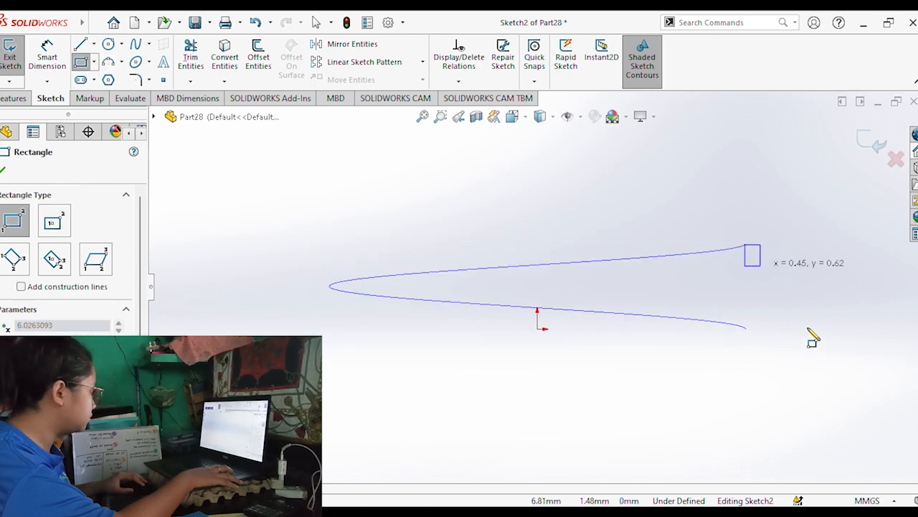
pyautogui.click(884, 329)
# Dimension the rectangle's outer vertical side at 2.5 mm.
pyautogui.click(47, 57)
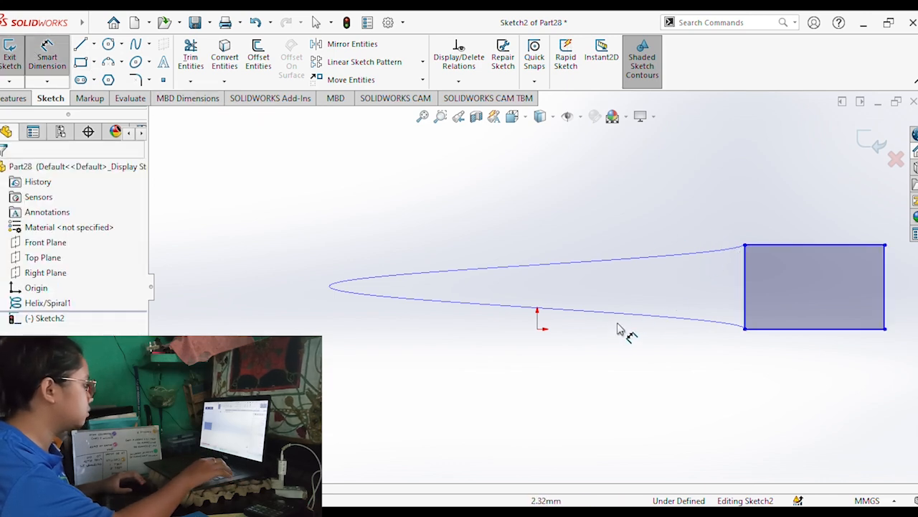
pyautogui.press('Escape')
pyautogui.moveTo(625, 337)
pyautogui.mouseDown(button='middle')
pyautogui.moveTo(576, 332)
pyautogui.moveTo(605, 365)
pyautogui.moveTo(707, 333)
pyautogui.mouseUp(button='middle')
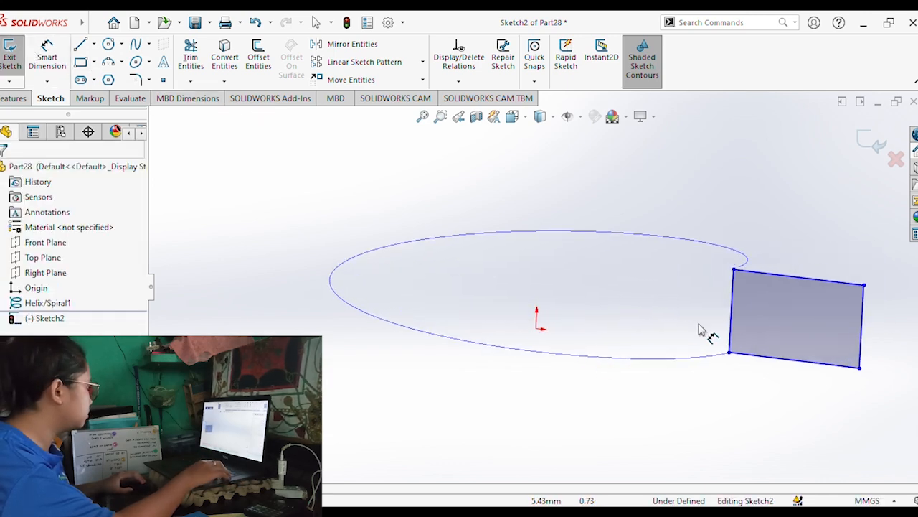
pyautogui.scroll(-2, 802, 335)
pyautogui.scroll(-5, 804, 336)
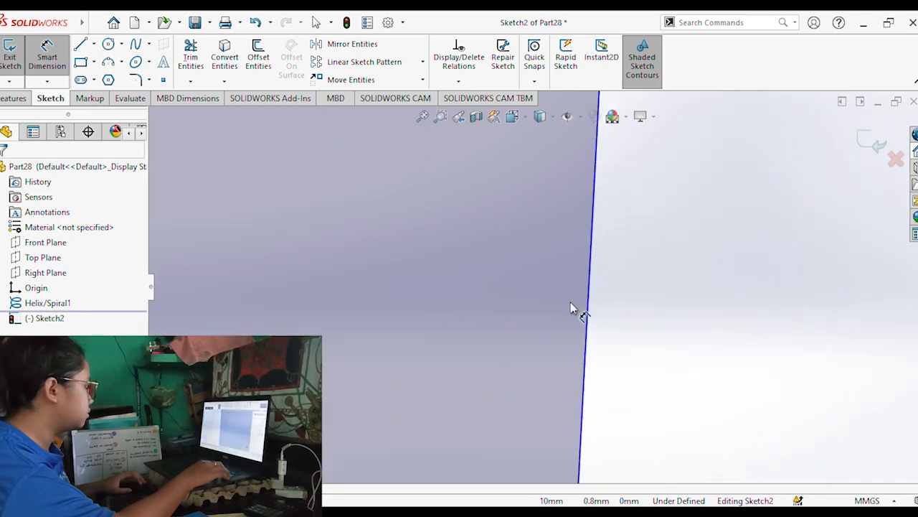
pyautogui.scroll(-1, 523, 329)
pyautogui.scroll(6, 523, 329)
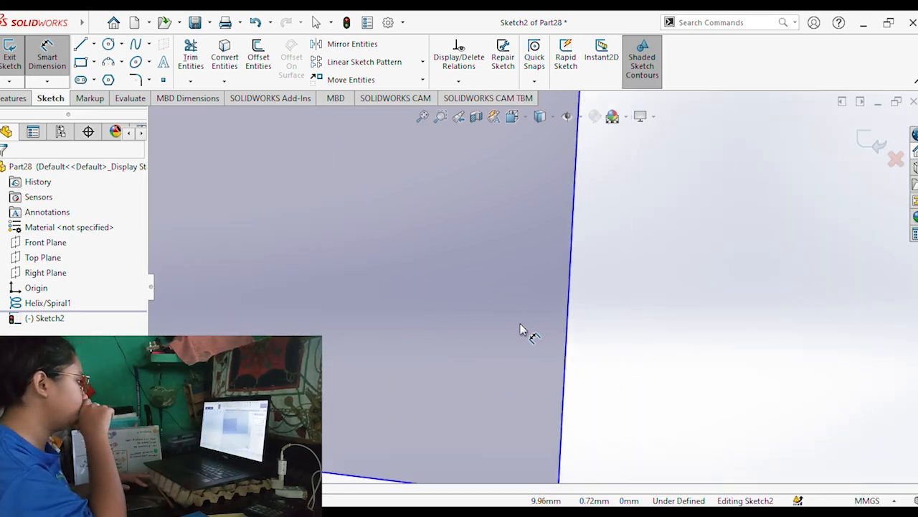
pyautogui.scroll(-4, 537, 308)
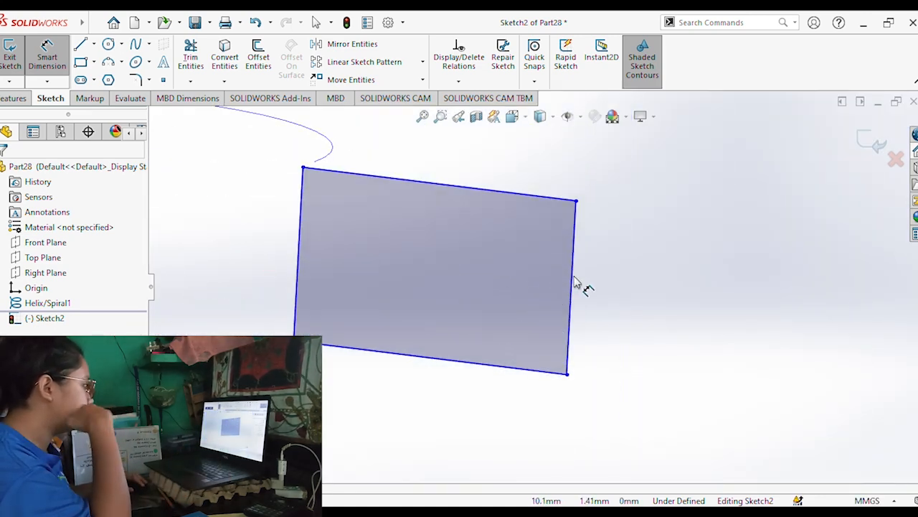
pyautogui.click(572, 285)
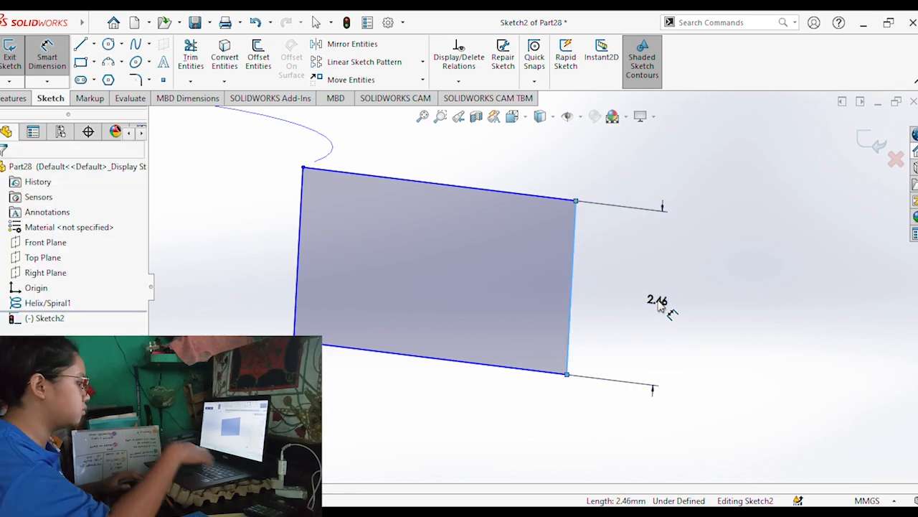
pyautogui.click(658, 302)
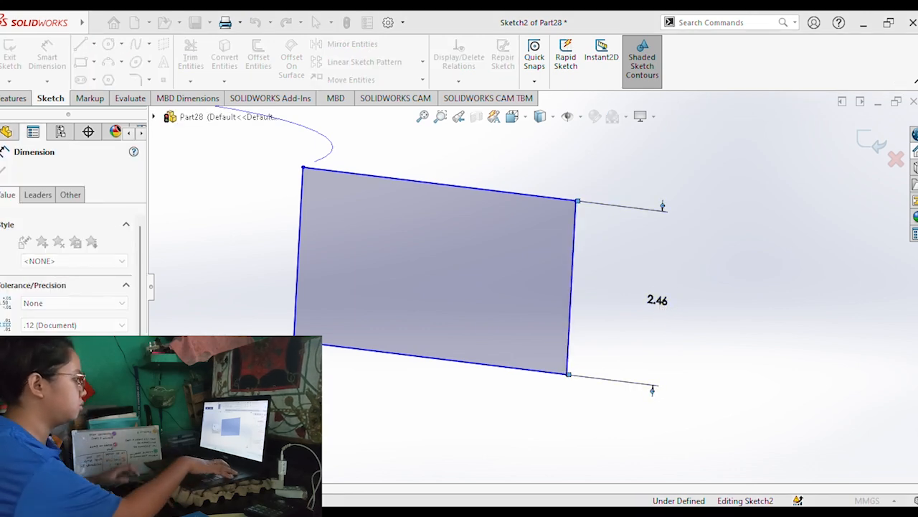
pyautogui.write('2.5')
pyautogui.press('Return')
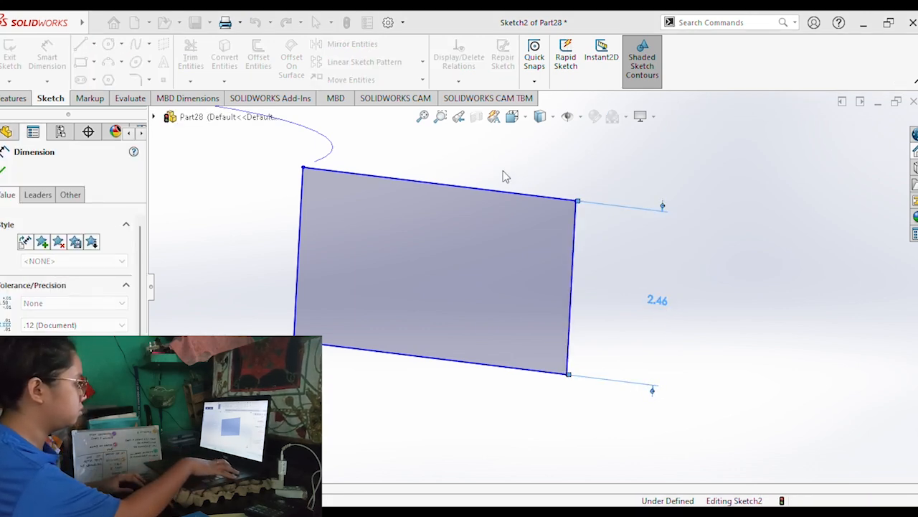
# Dimension the rectangle's upper horizontal side at 9 mm.
pyautogui.click(490, 189)
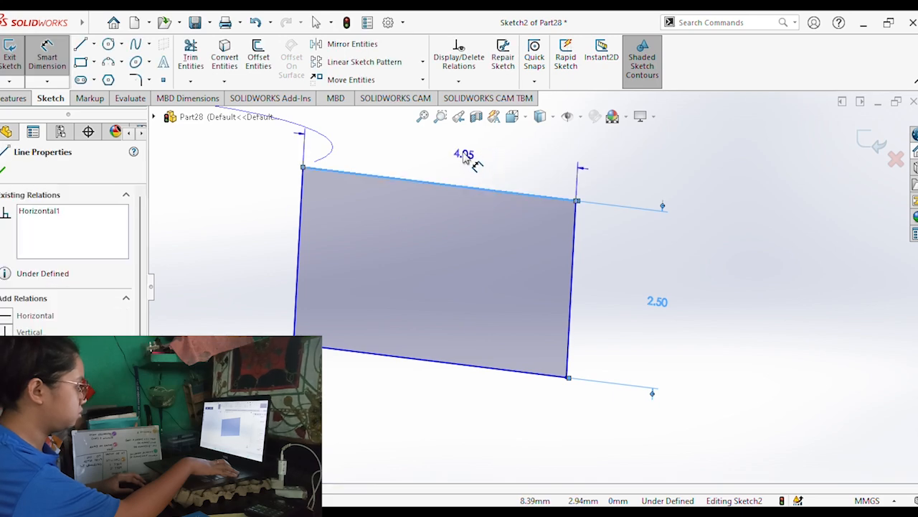
pyautogui.click(436, 146)
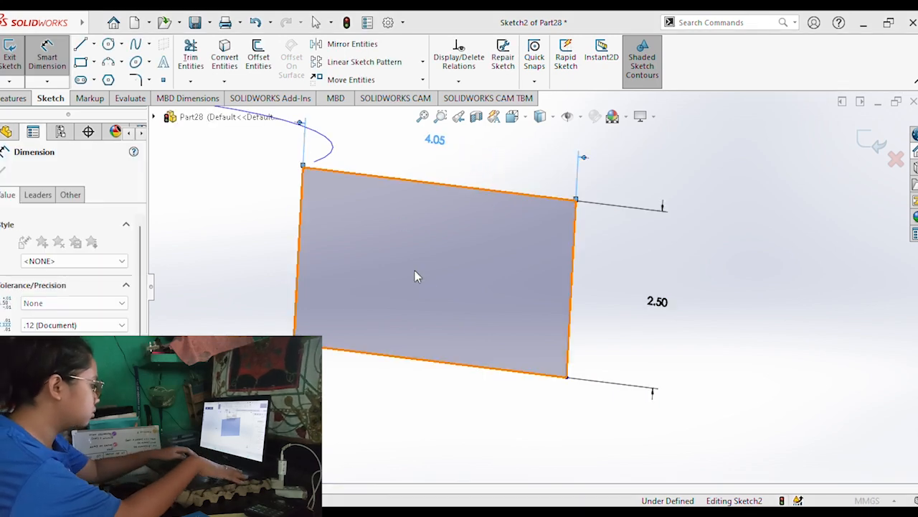
pyautogui.write('9')
pyautogui.press('Return')
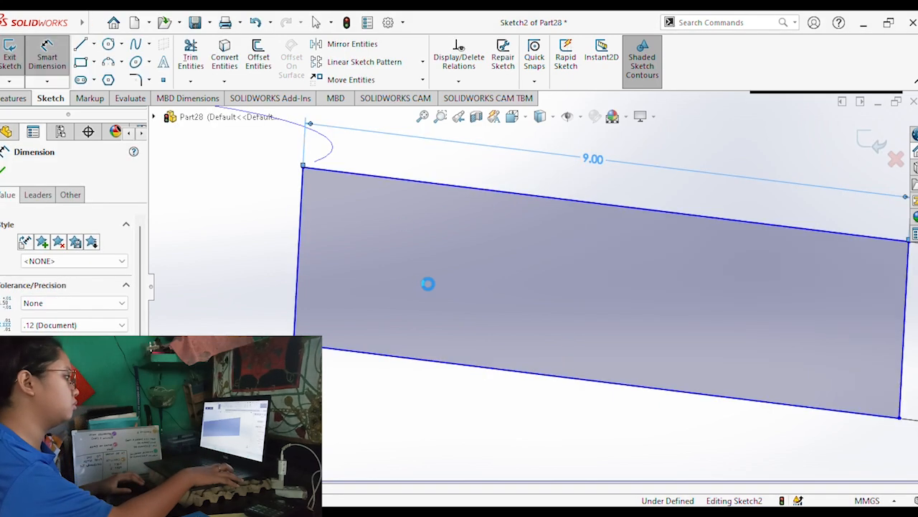
pyautogui.press('f')
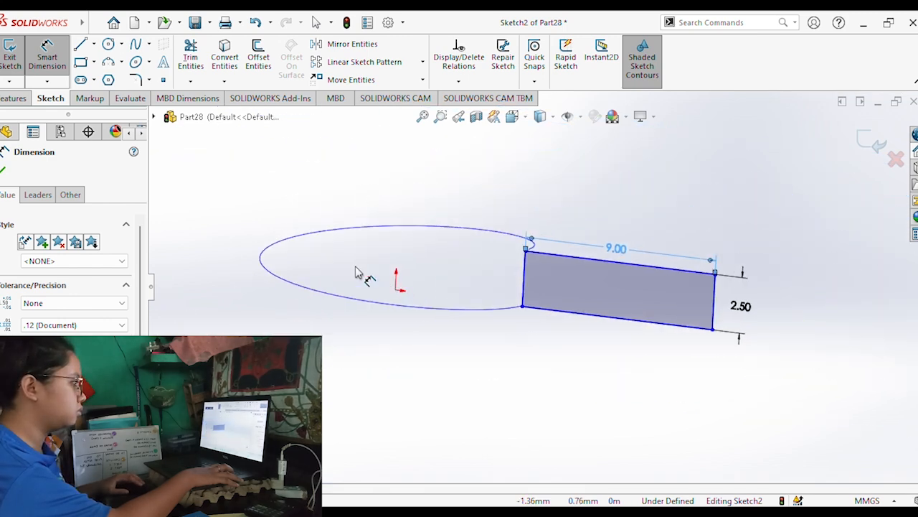
# Sweep the rectangle sketch along the helix as a solid boss and inspect the resulting split ring.
pyautogui.click(11, 101)
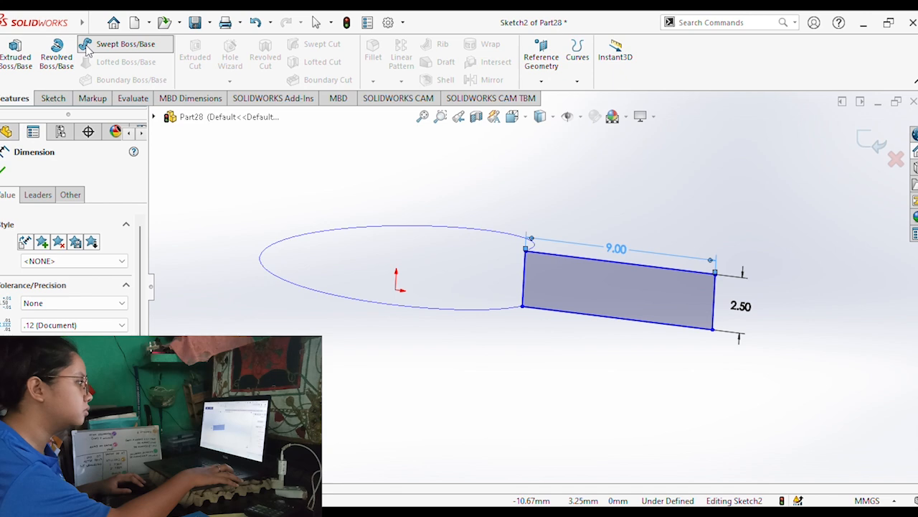
pyautogui.click(86, 45)
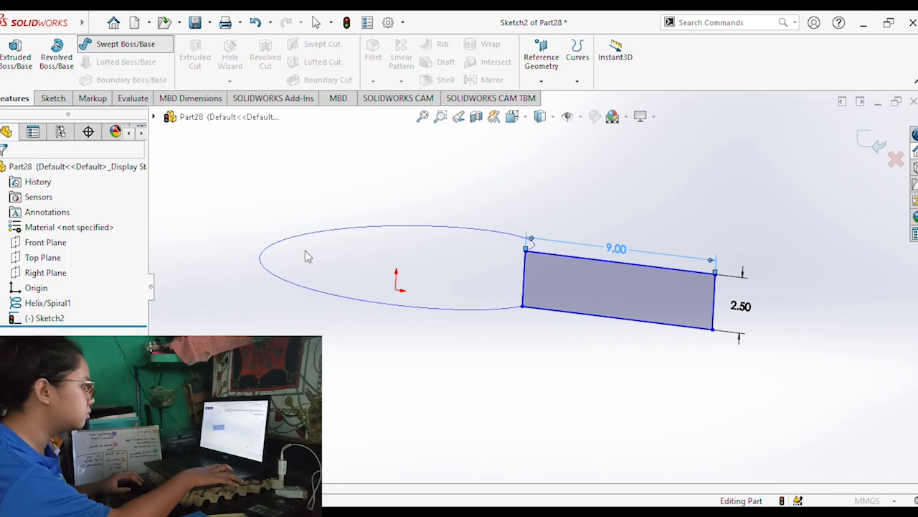
pyautogui.click(613, 325)
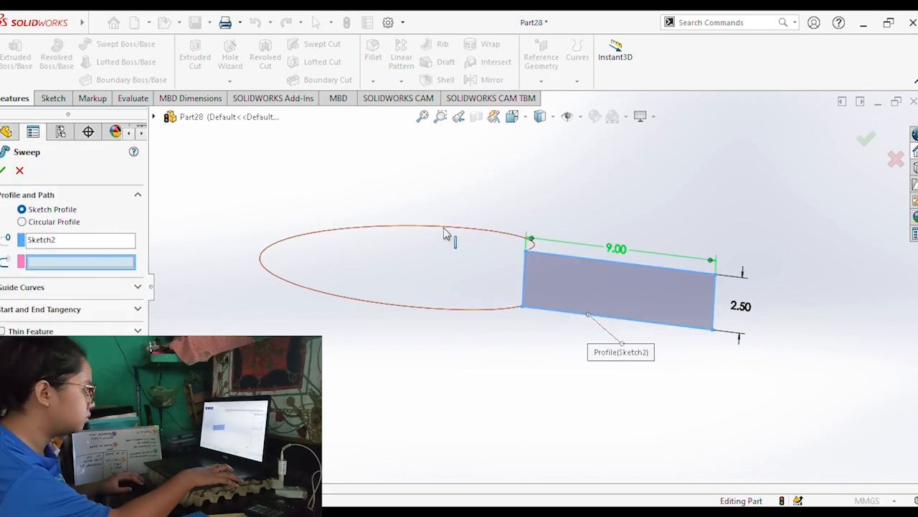
pyautogui.click(434, 234)
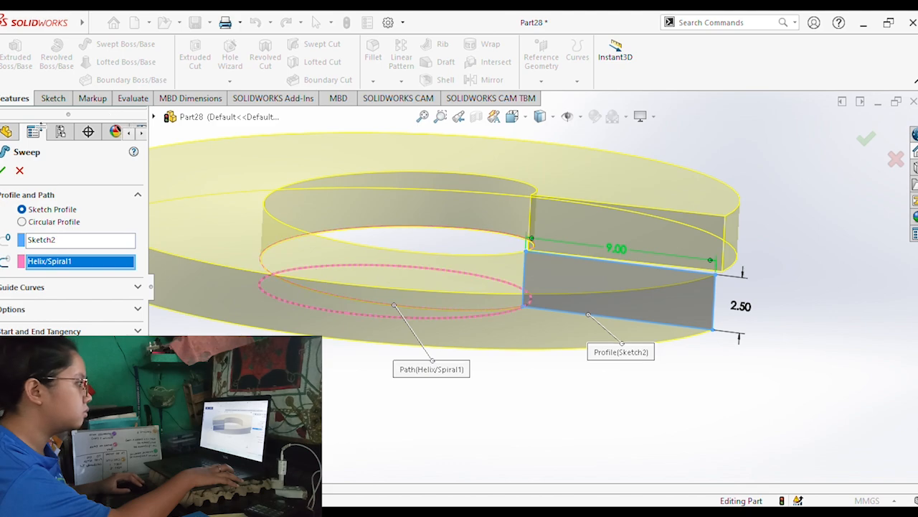
pyautogui.click(4, 169)
pyautogui.moveTo(437, 271); pyautogui.dragTo(460, 277, button='middle')
pyautogui.scroll(4, 446, 245)
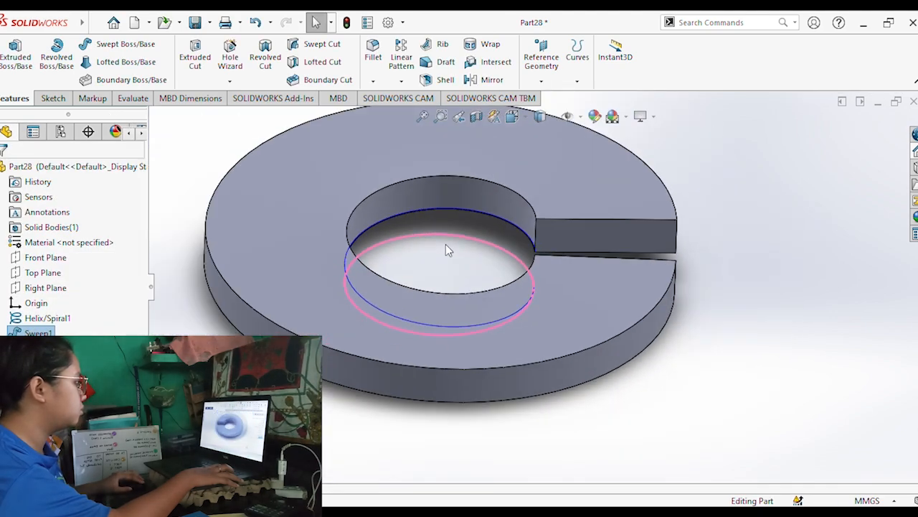
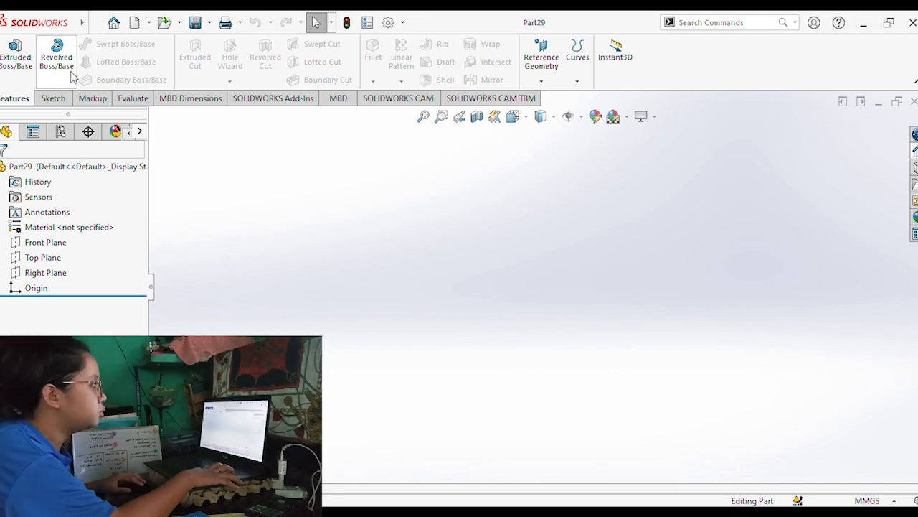
# Sketch a circle about 4 mm in diameter centred on the origin of the Top Plane.
pyautogui.click(53, 99)
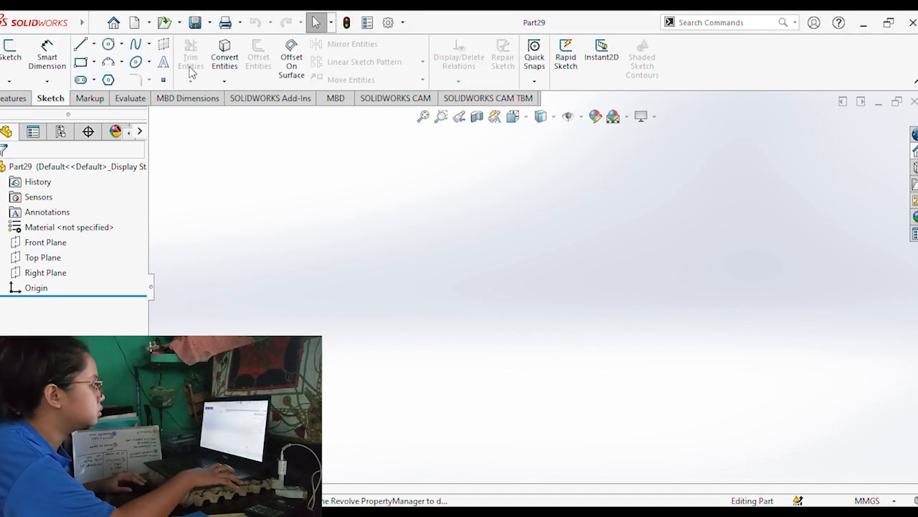
pyautogui.click(110, 47)
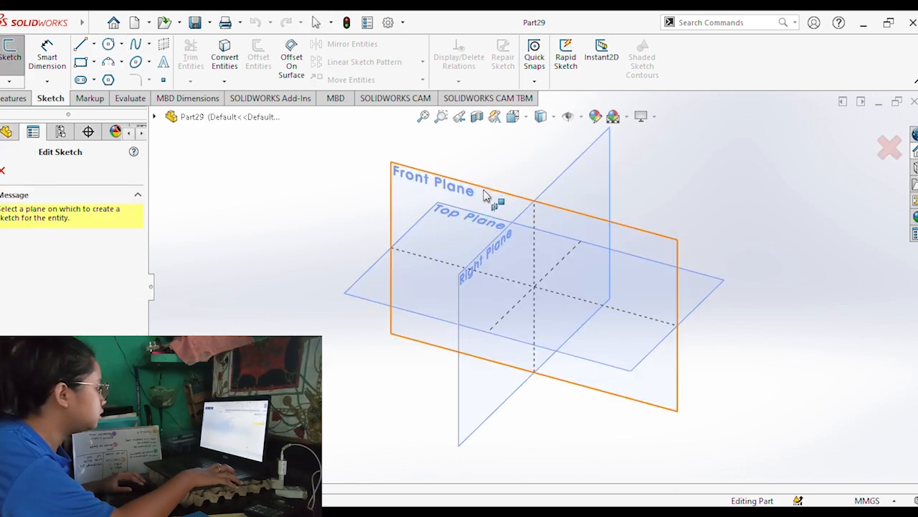
pyautogui.click(373, 277)
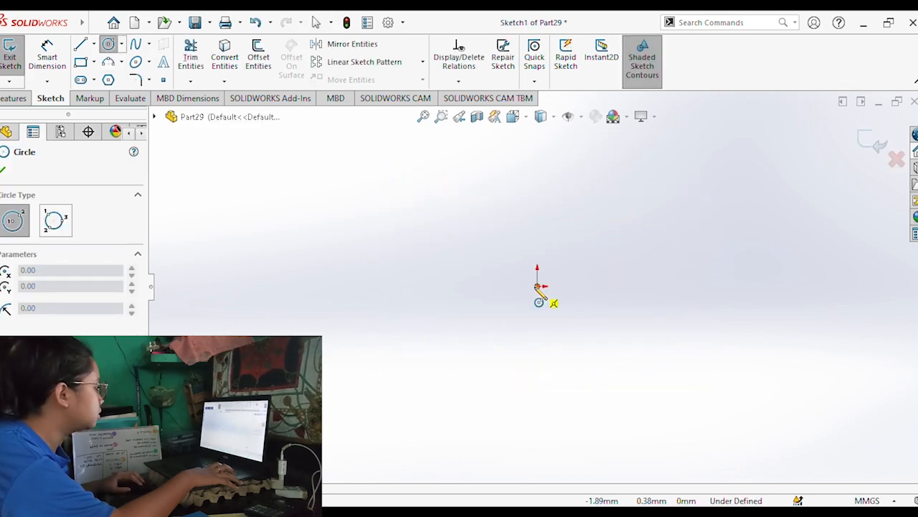
pyautogui.click(537, 286)
pyautogui.click(578, 325)
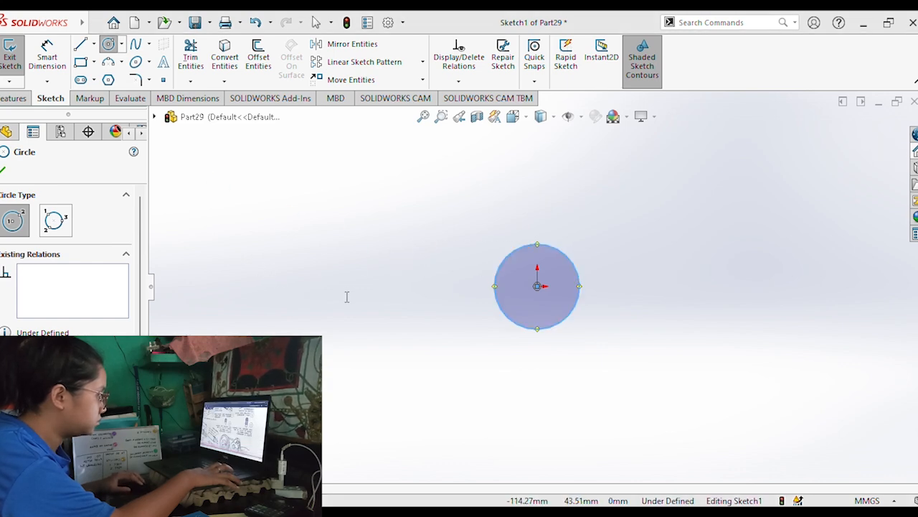
# Dimension the circle's diameter at 5 mm.
pyautogui.click(47, 56)
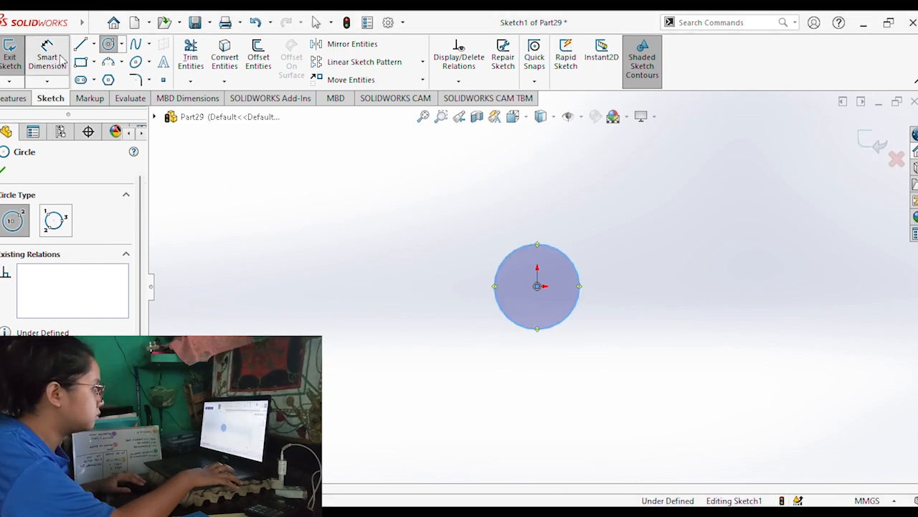
pyautogui.click(579, 266)
pyautogui.click(635, 243)
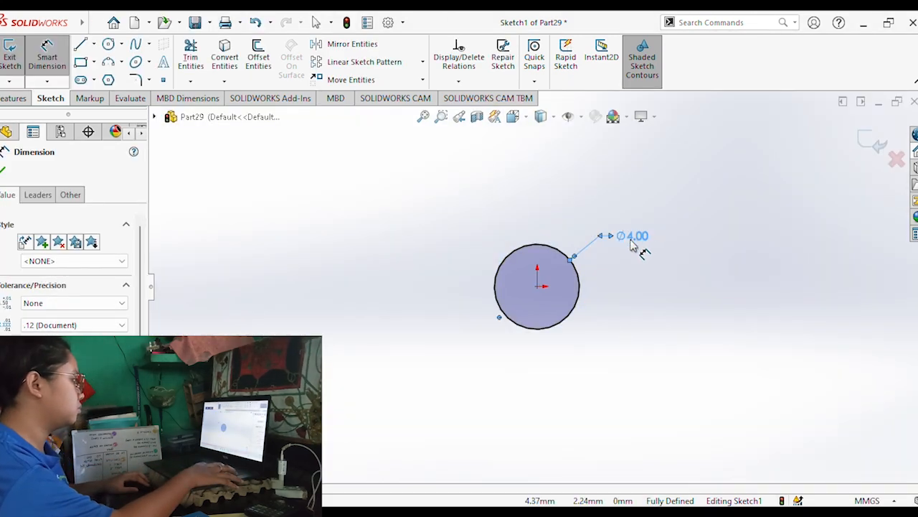
pyautogui.doubleClick(638, 242)
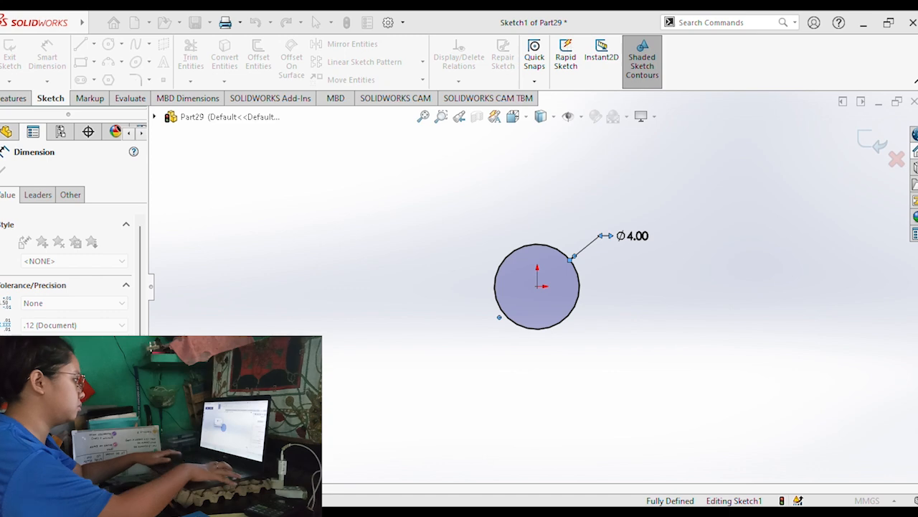
pyautogui.press('Return')
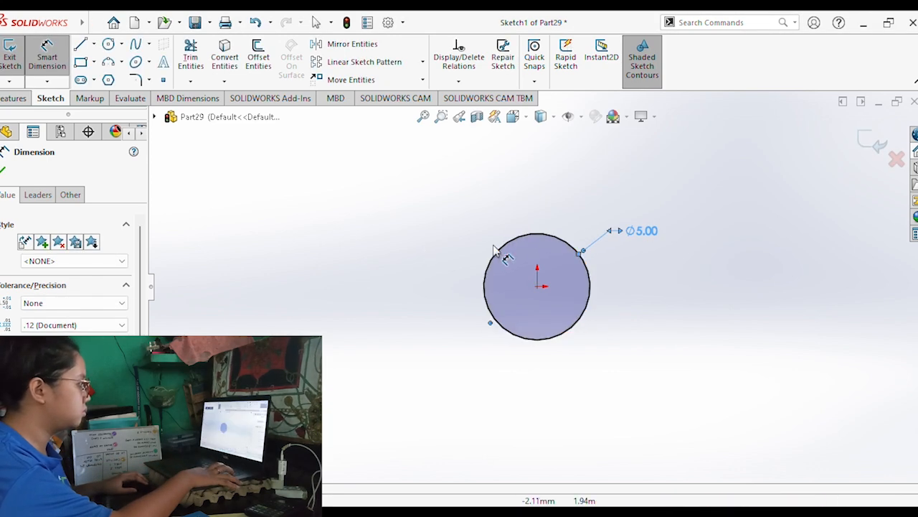
# Extrude the circle 22 mm blind into a solid cylinder.
pyautogui.moveTo(498, 275); pyautogui.dragTo(468, 279, button='middle')
pyautogui.doubleClick(26, 117)
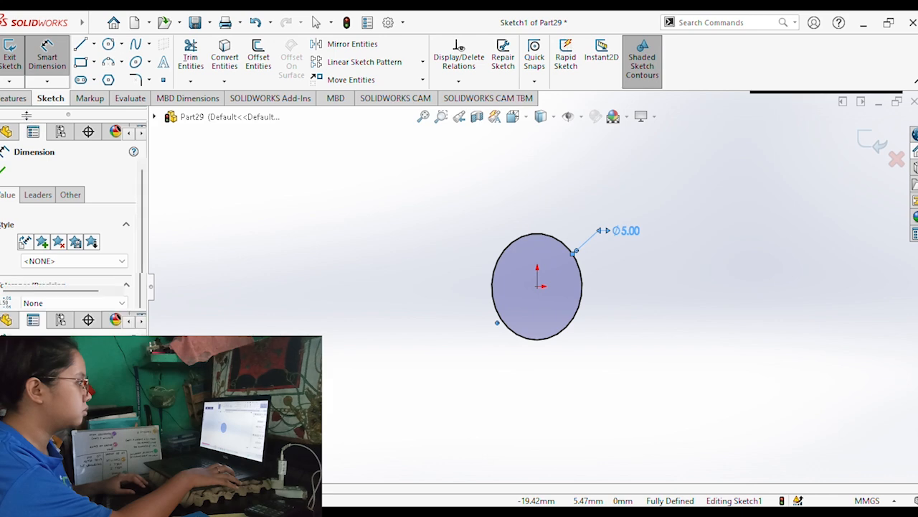
pyautogui.click(13, 99)
pyautogui.click(17, 56)
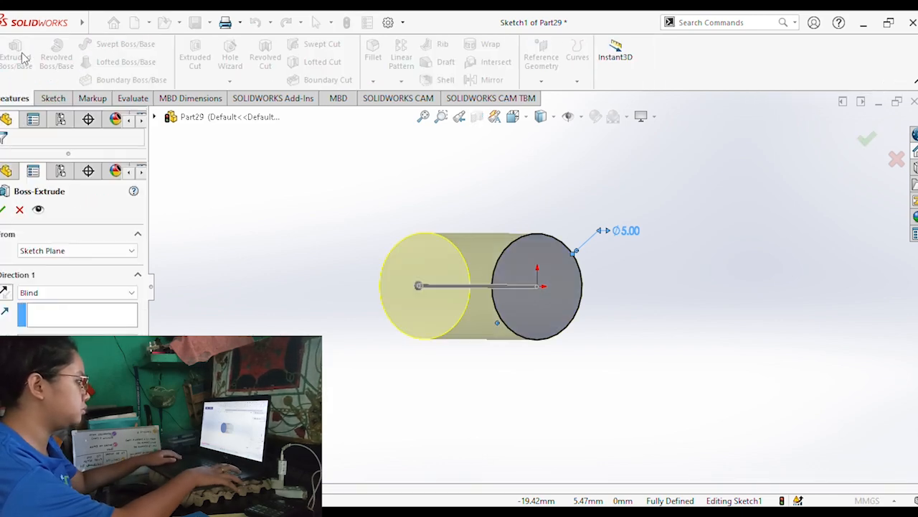
pyautogui.click(3, 209)
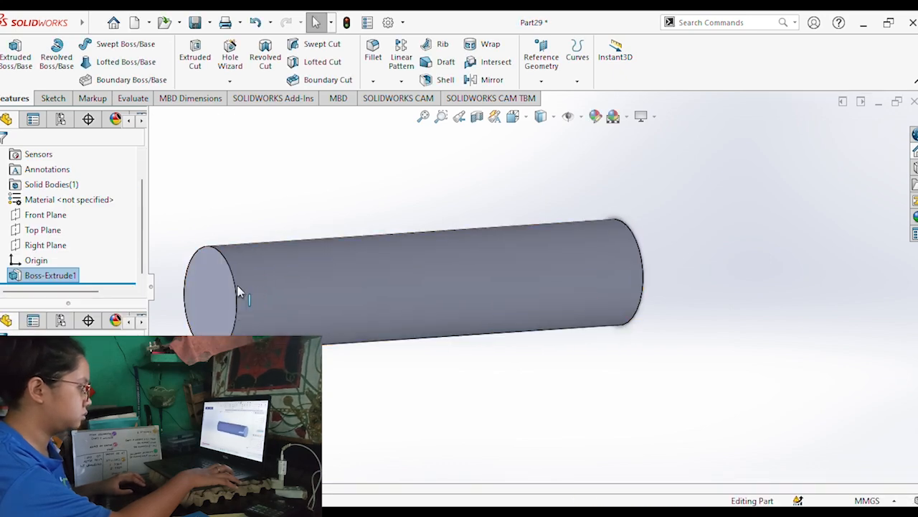
# Chamfer the circular edge at the cylinder's extruded end with a 4 mm distance and a 7° angle.
pyautogui.click(236, 291)
pyautogui.click(201, 71)
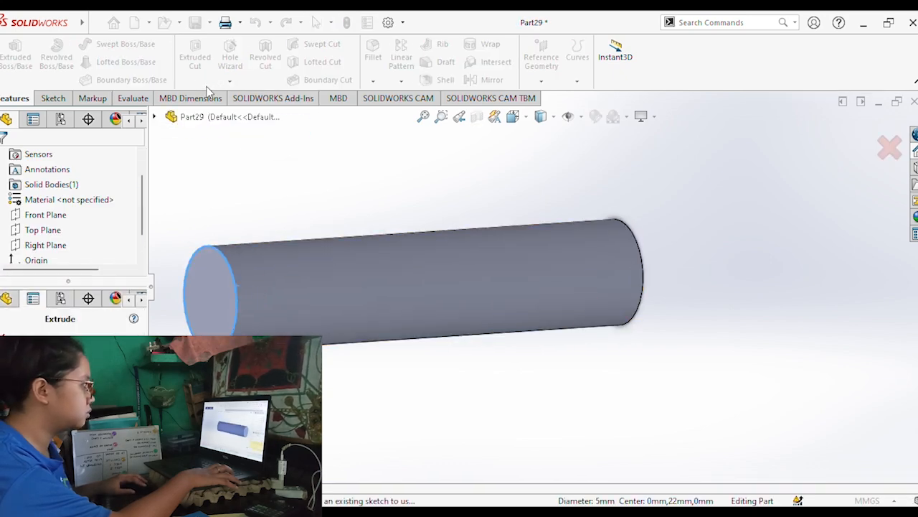
pyautogui.press('Escape')
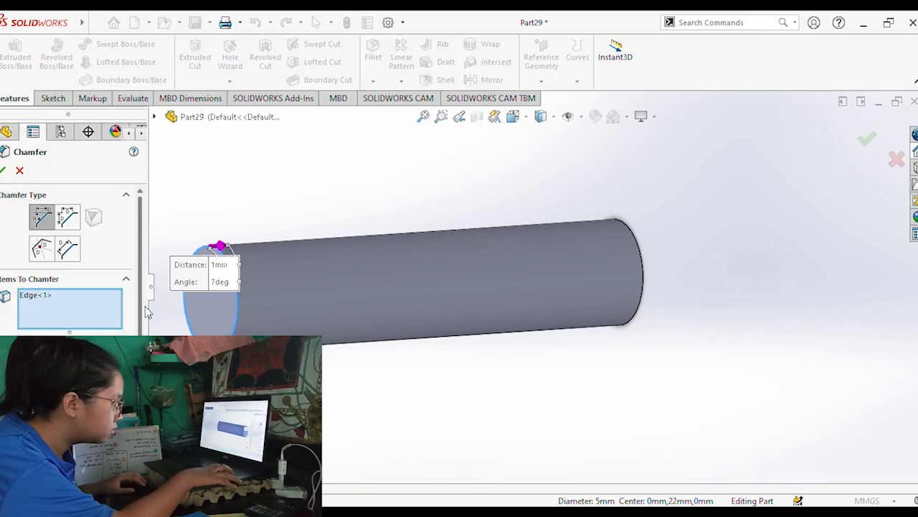
pyautogui.scroll(-2, 147, 311)
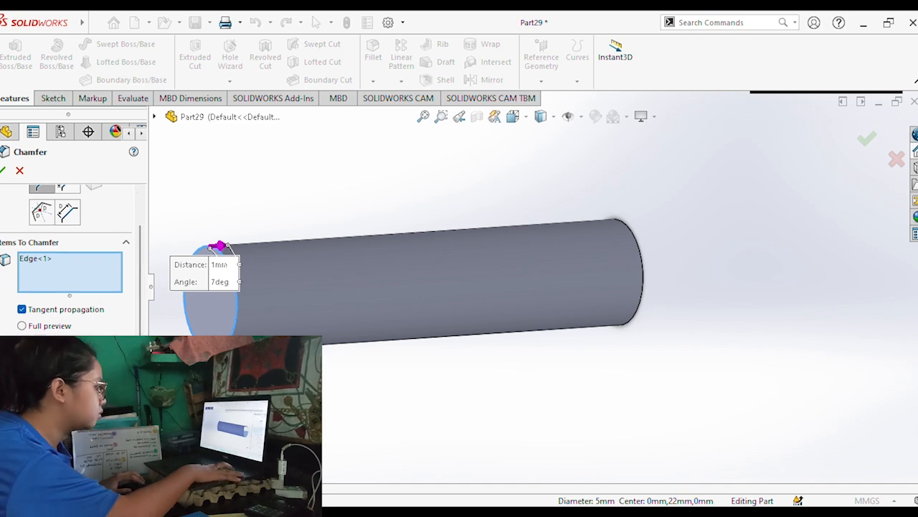
pyautogui.click(5, 174)
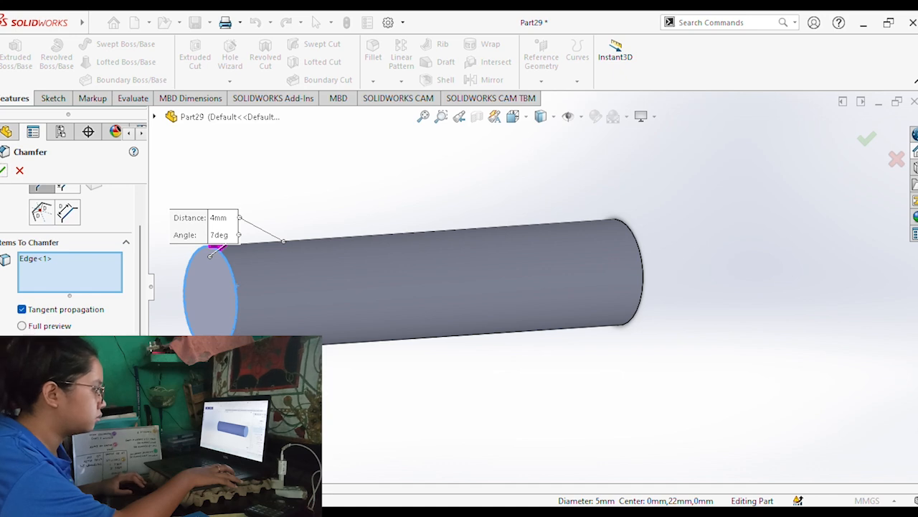
pyautogui.click(3, 171)
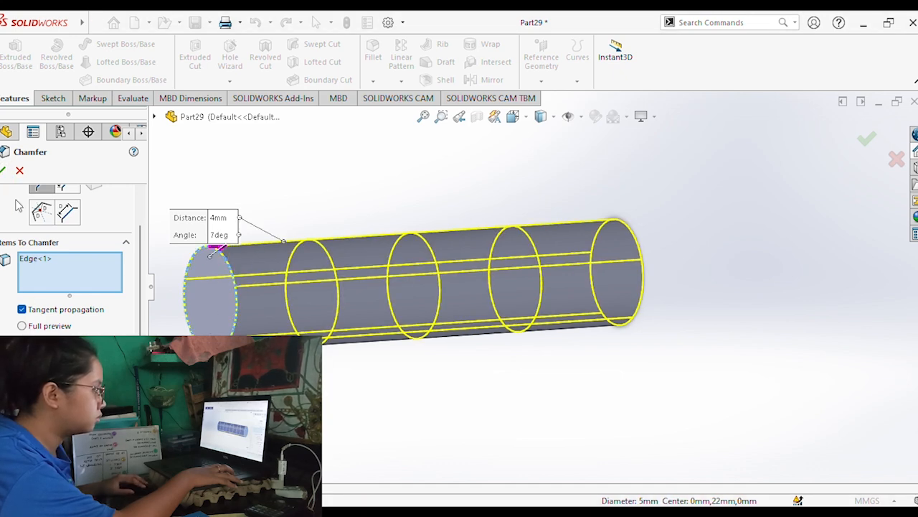
pyautogui.click(4, 170)
# Sketch a six-sided inscribed-circle polygon about 1.7 mm from centre to corner, centred on the cylinder's unchamfered end face.
pyautogui.moveTo(463, 213); pyautogui.dragTo(475, 271, button='middle')
pyautogui.click(439, 262)
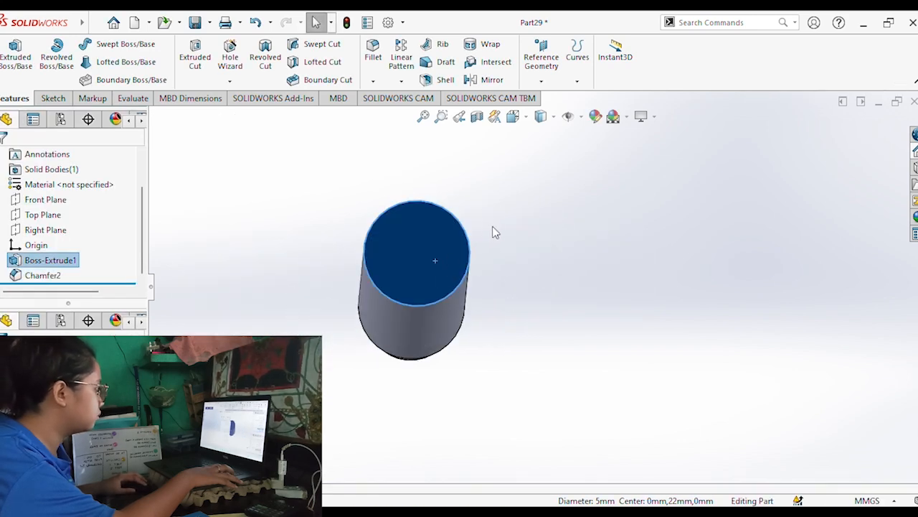
pyautogui.hotkey('ctrl', '8')
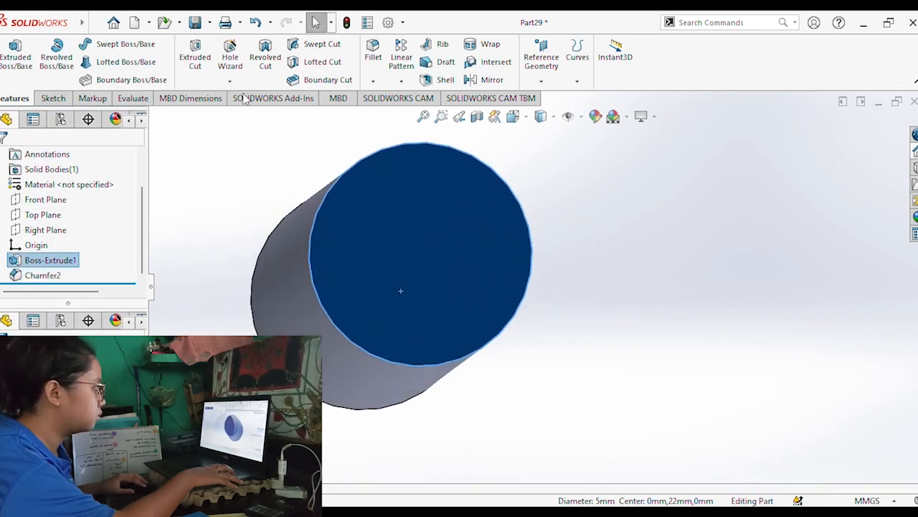
pyautogui.click(53, 99)
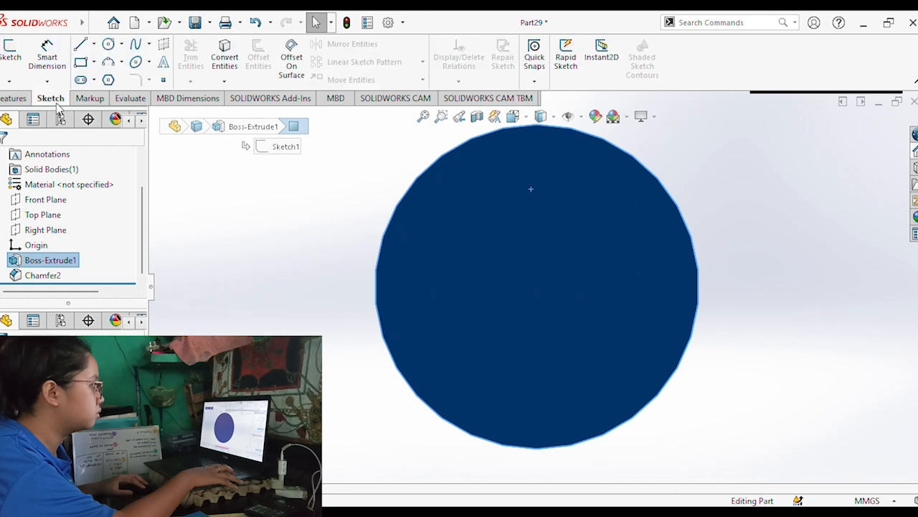
pyautogui.click(108, 79)
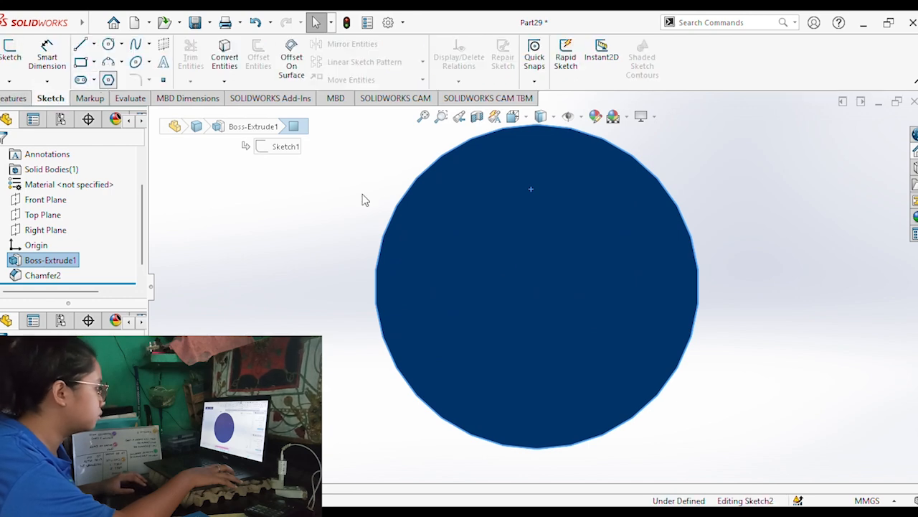
pyautogui.click(538, 287)
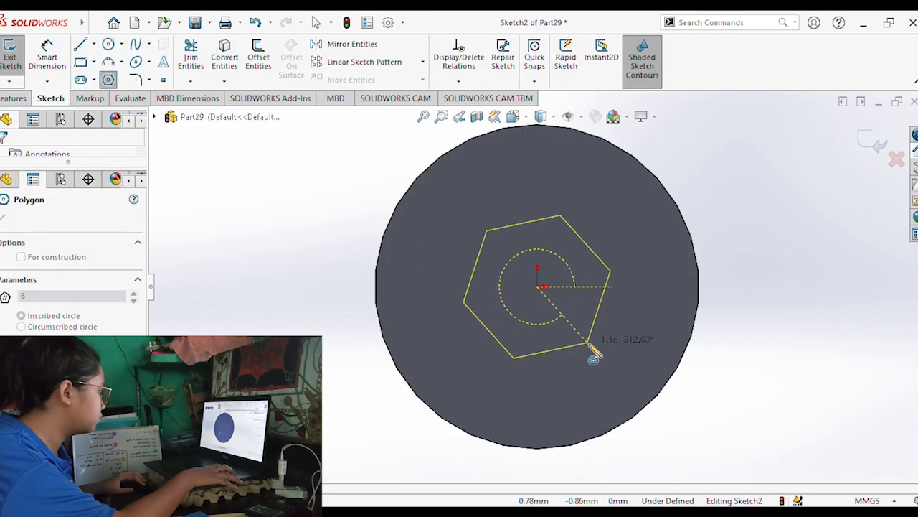
pyautogui.click(566, 395)
# Cut the hexagon 2.5 mm blind into the cylinder's end as a socket.
pyautogui.moveTo(549, 242)
pyautogui.mouseDown(button='middle')
pyautogui.moveTo(550, 259)
pyautogui.moveTo(488, 258)
pyautogui.mouseUp(button='middle')
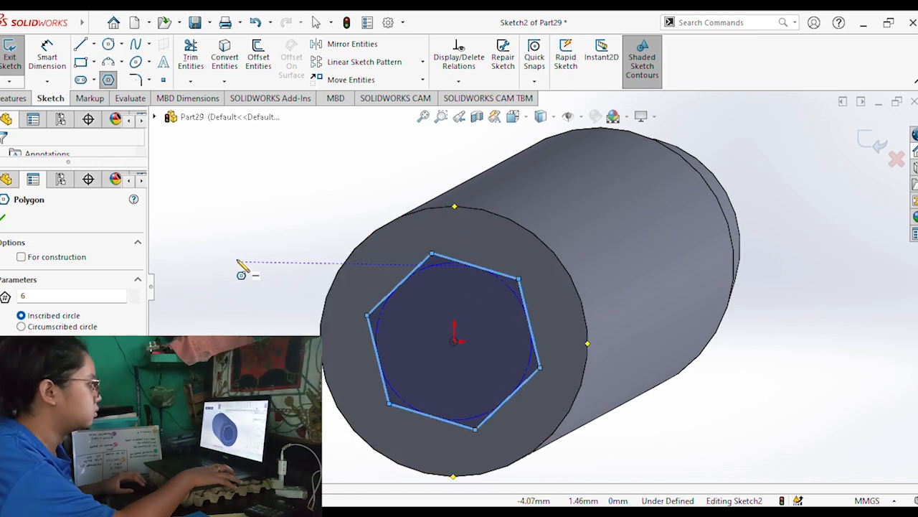
pyautogui.click(13, 99)
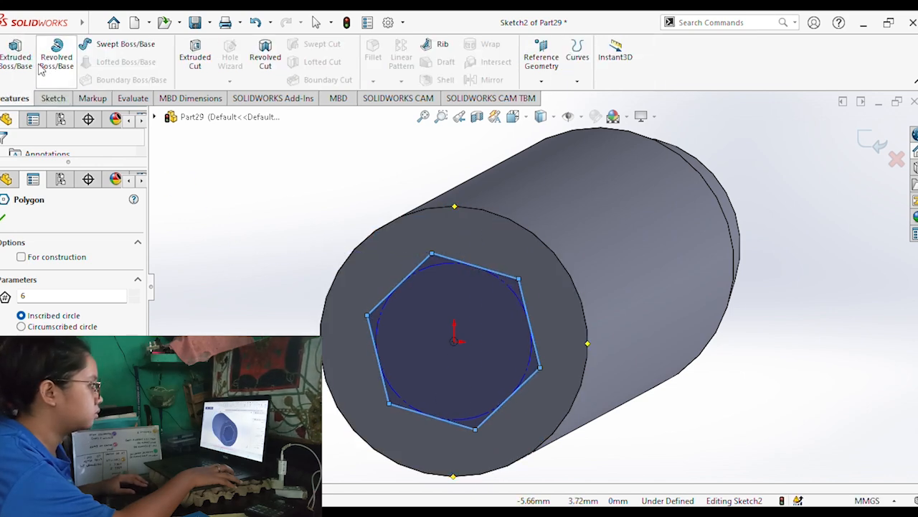
pyautogui.click(197, 57)
pyautogui.click(194, 55)
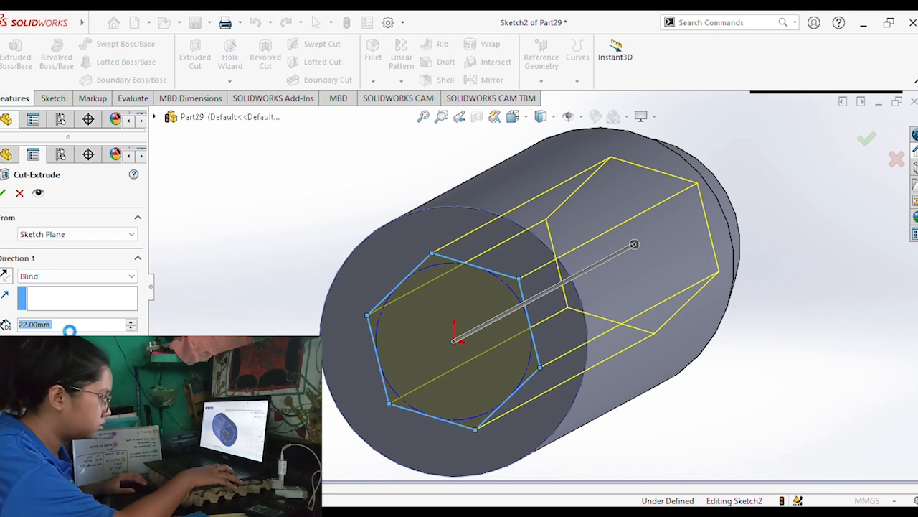
pyautogui.write('2.5')
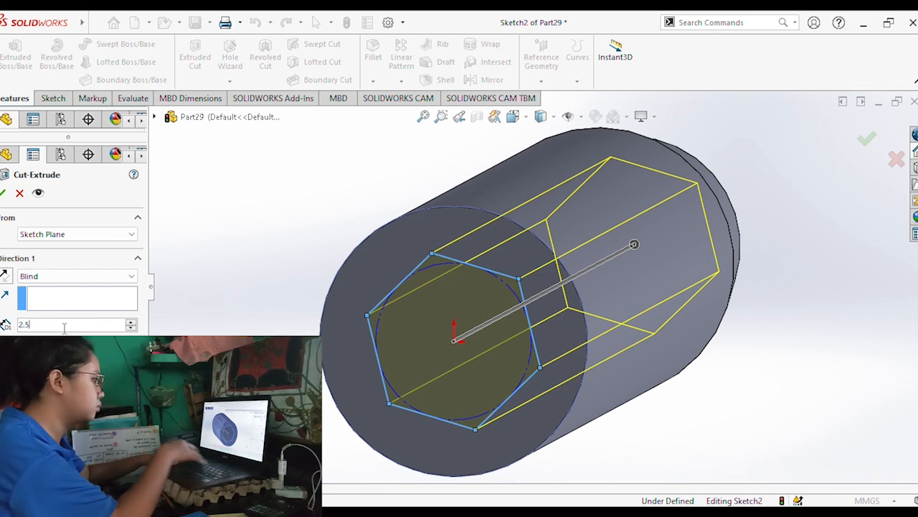
pyautogui.press('Return')
pyautogui.click(4, 192)
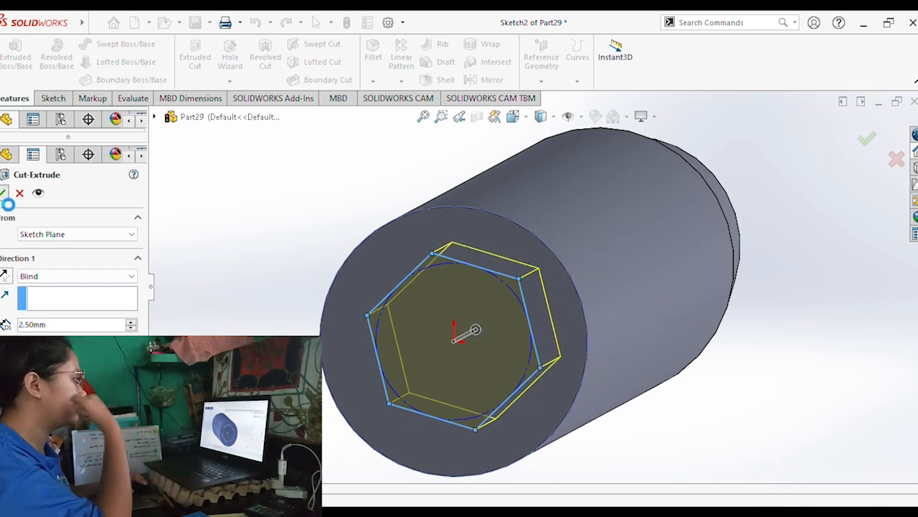
# Locate a thread starting at the socket end's outer circular edge and ending up to the edge where the chamfer begins.
pyautogui.moveTo(617, 265); pyautogui.dragTo(551, 266, button='middle')
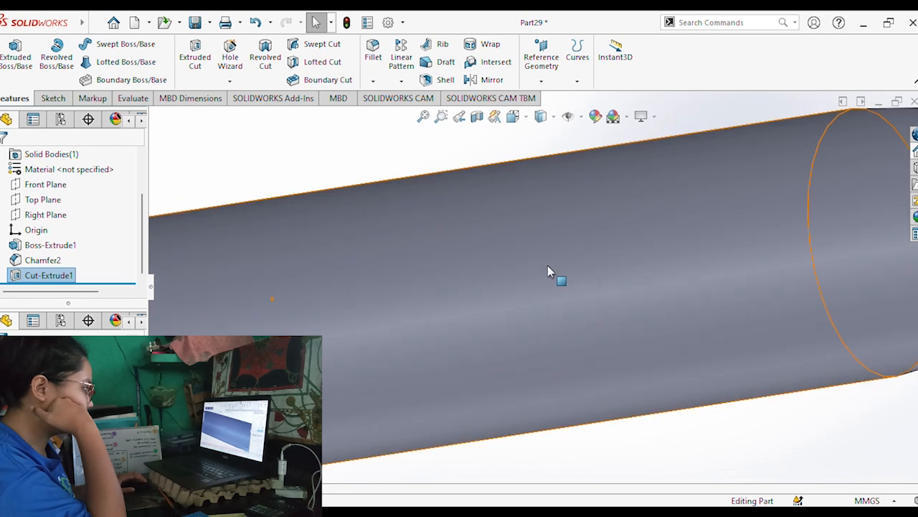
pyautogui.scroll(6, 491, 271)
pyautogui.click(437, 286)
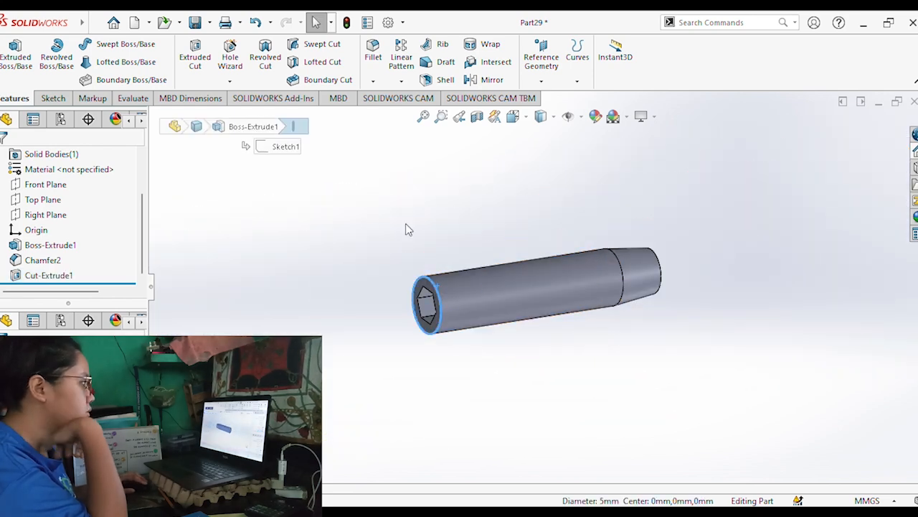
pyautogui.click(62, 101)
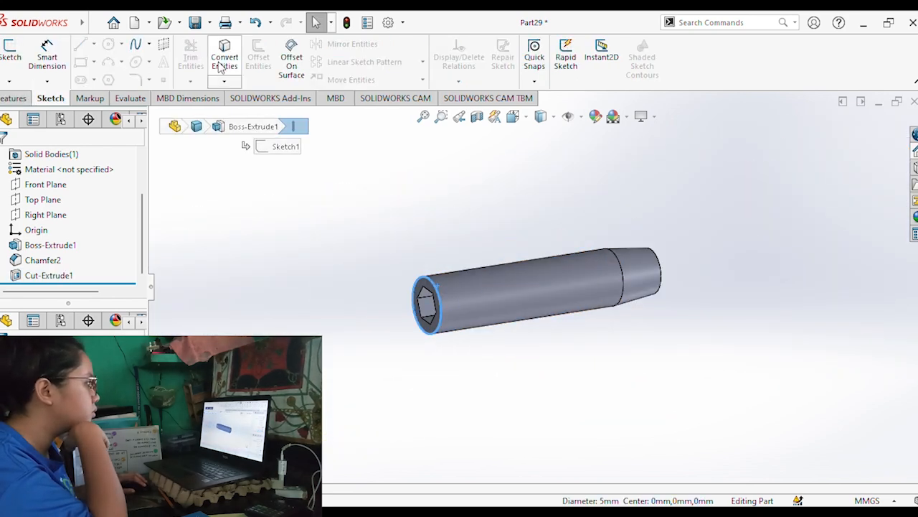
pyautogui.click(5, 97)
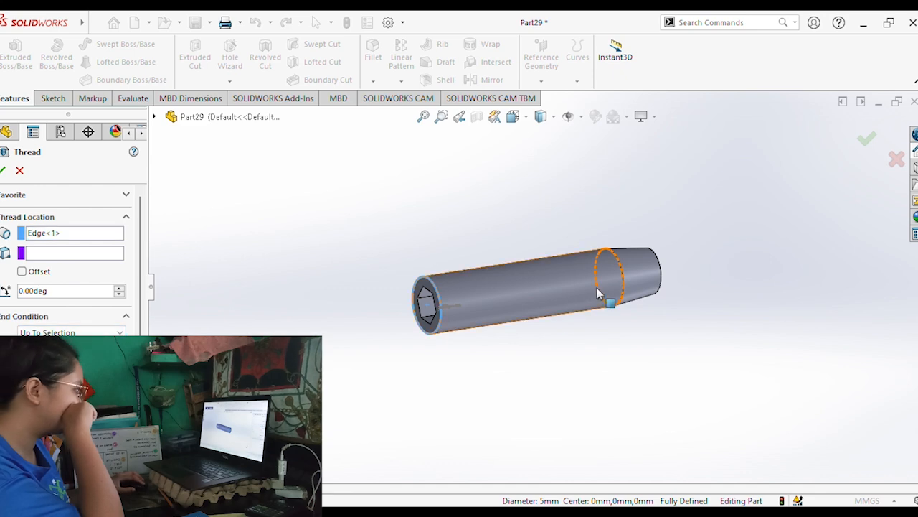
pyautogui.click(624, 289)
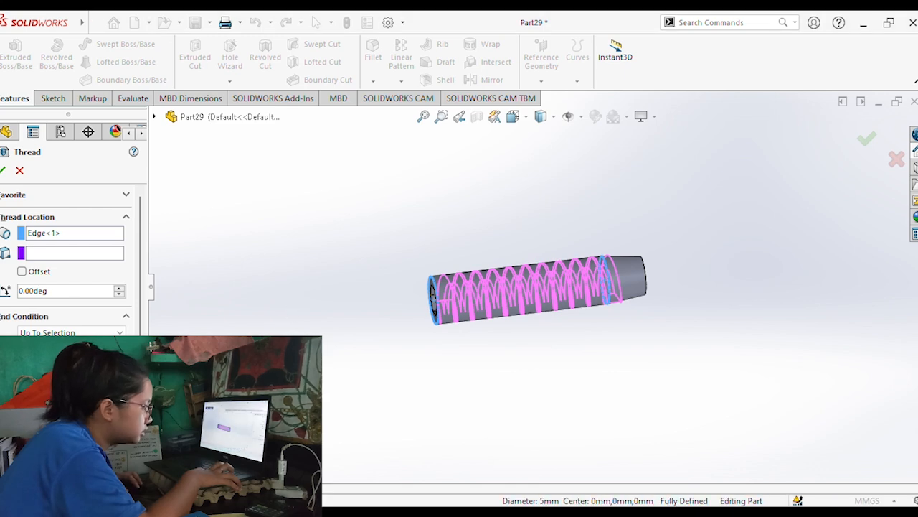
# Specify the thread as Metric Die, size M8x1.25, using the cut thread method, and create it on the cylinder.
pyautogui.moveTo(140, 262); pyautogui.dragTo(140, 310)
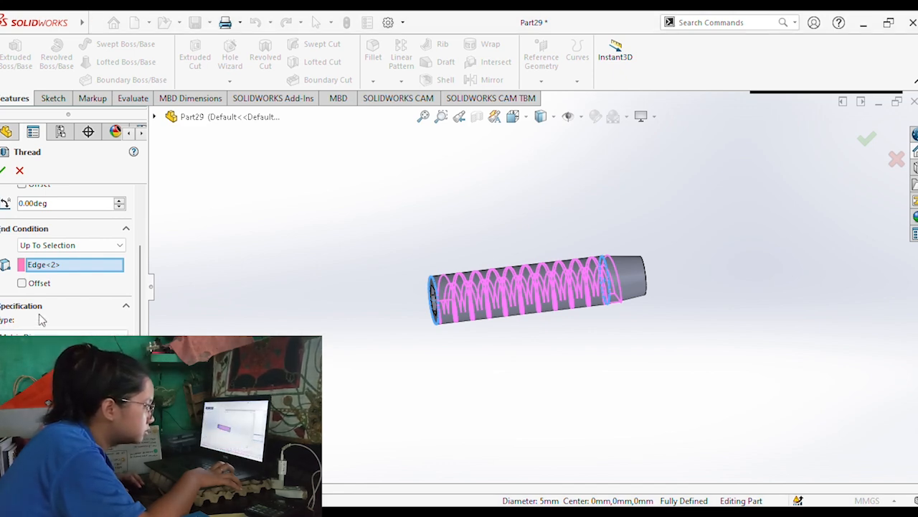
pyautogui.click(42, 356)
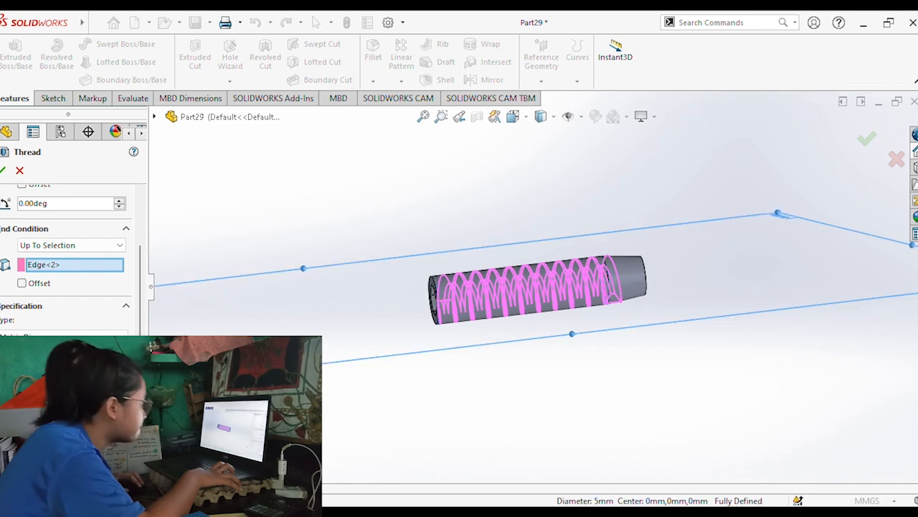
pyautogui.scroll(-3, 65, 258)
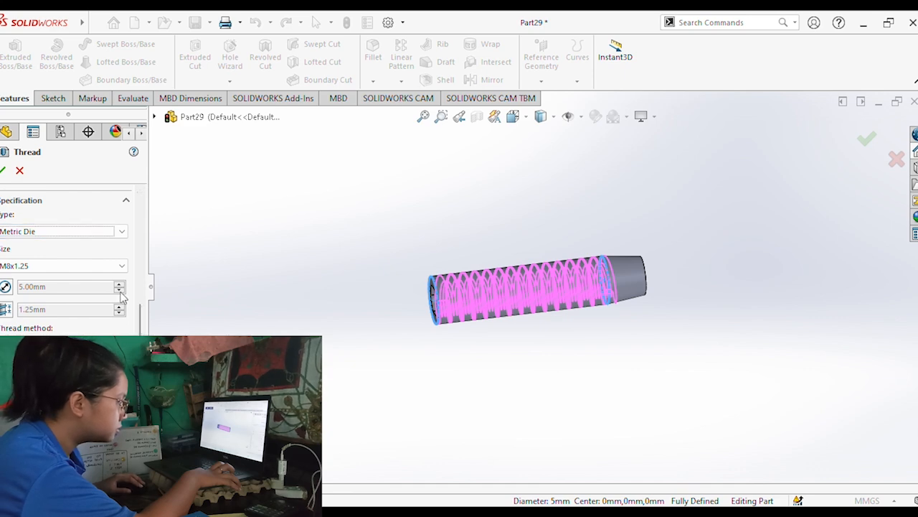
pyautogui.click(47, 356)
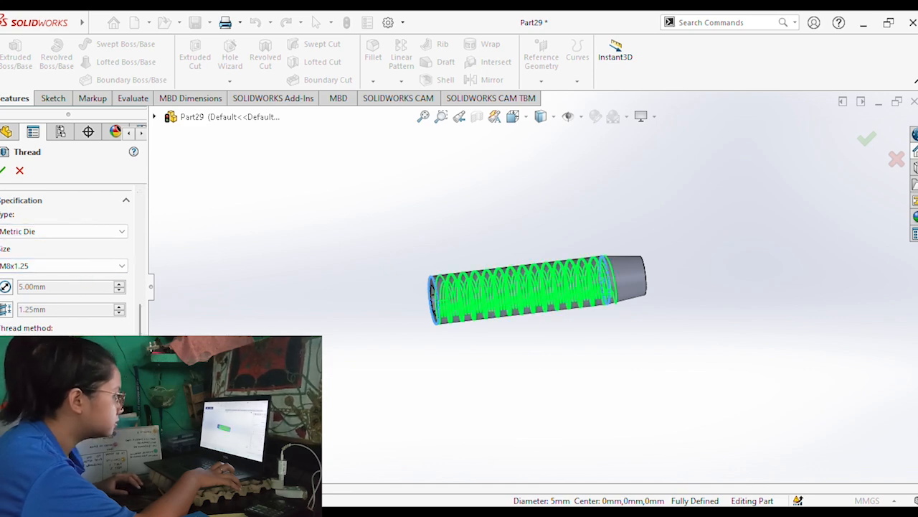
pyautogui.click(45, 343)
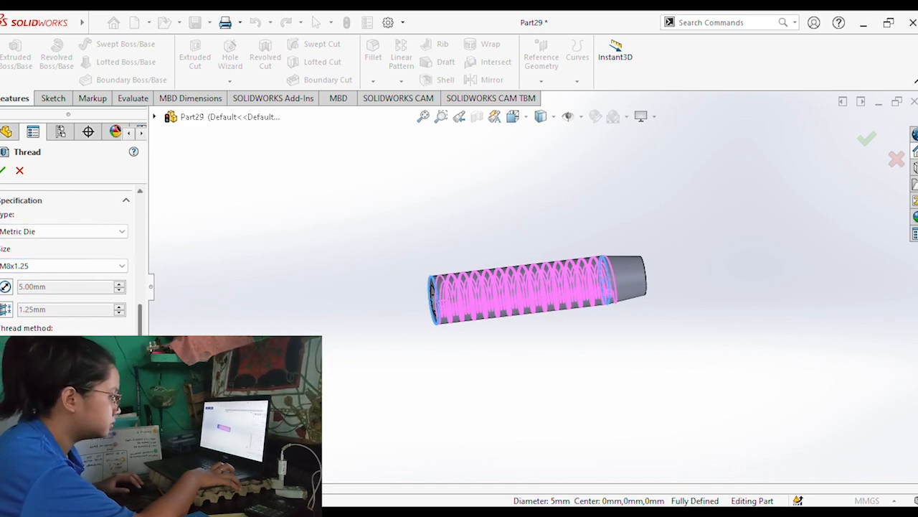
pyautogui.scroll(-3, 72, 258)
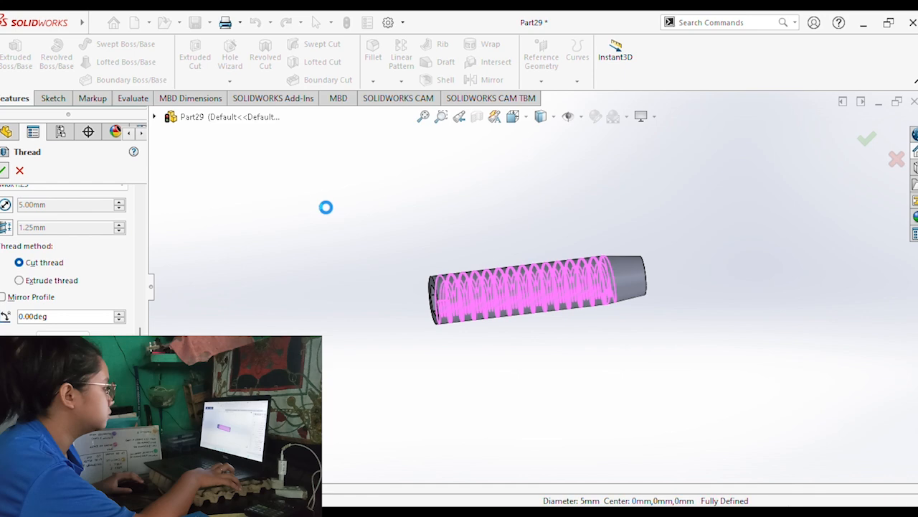
pyautogui.moveTo(397, 280); pyautogui.dragTo(584, 250, button='middle')
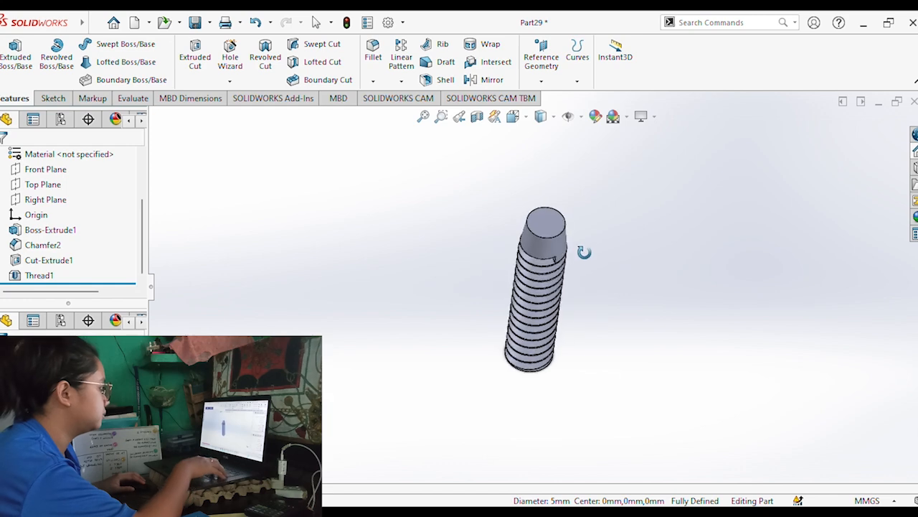
# Save the threaded set screw as Part 11.
pyautogui.click(195, 22)
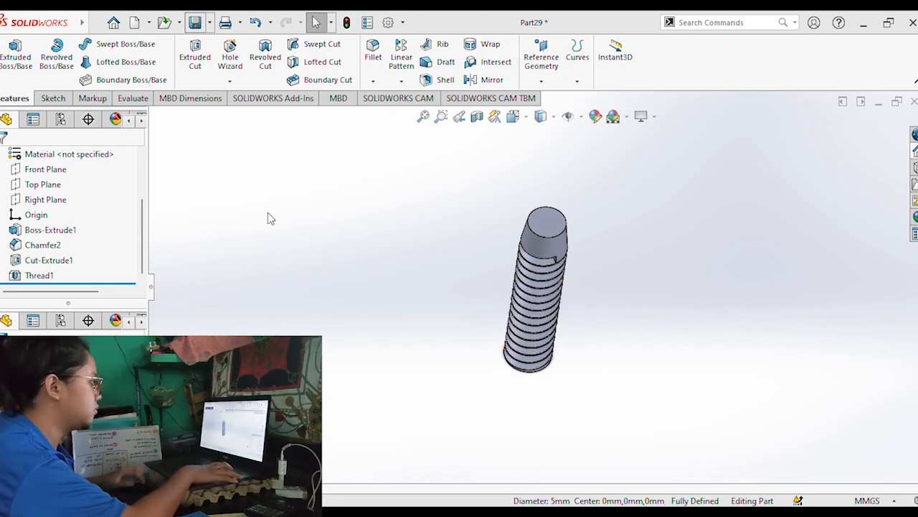
pyautogui.click(406, 218)
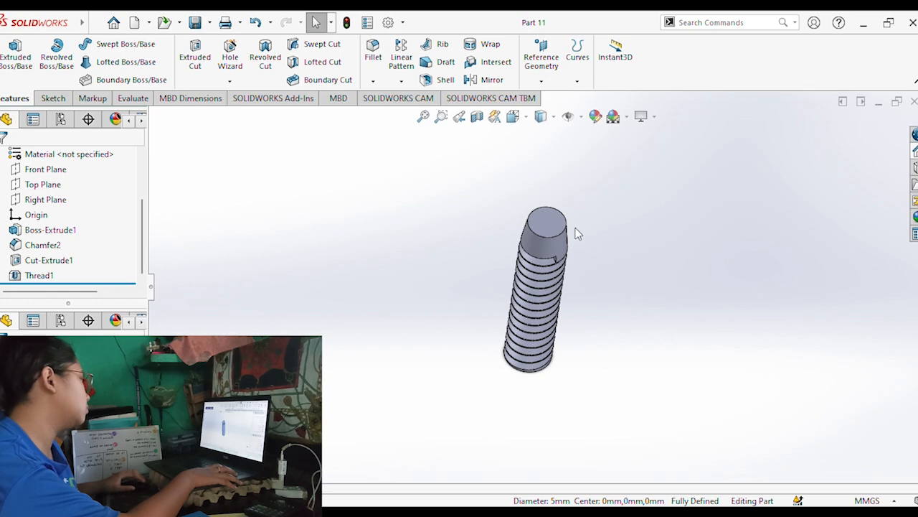
pyautogui.moveTo(591, 219); pyautogui.dragTo(532, 238, button='middle')
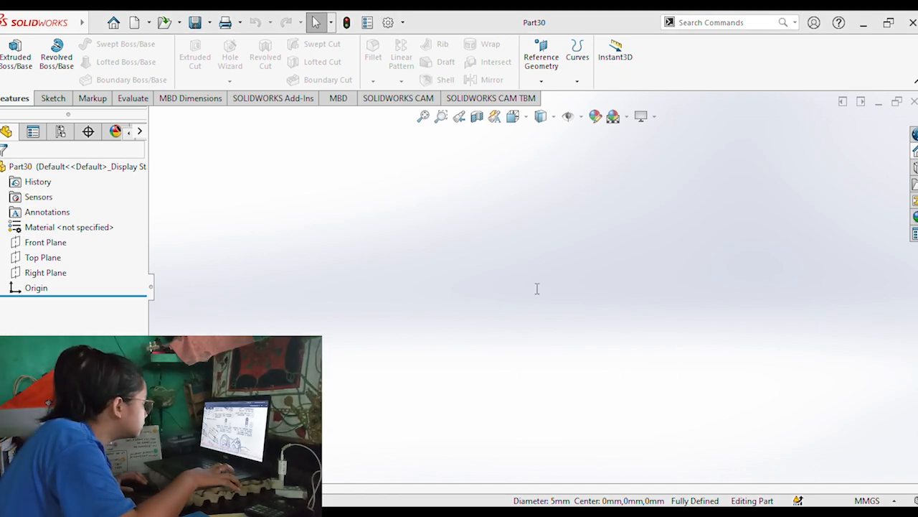
# Sketch a circle about 47 mm in diameter on the Top Plane of the new part, centred on the origin.
pyautogui.click(51, 99)
pyautogui.click(81, 44)
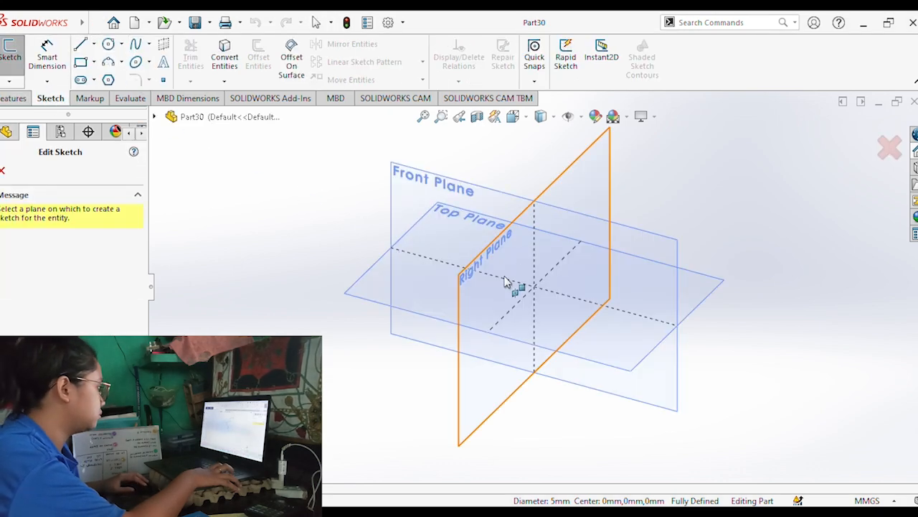
pyautogui.click(365, 291)
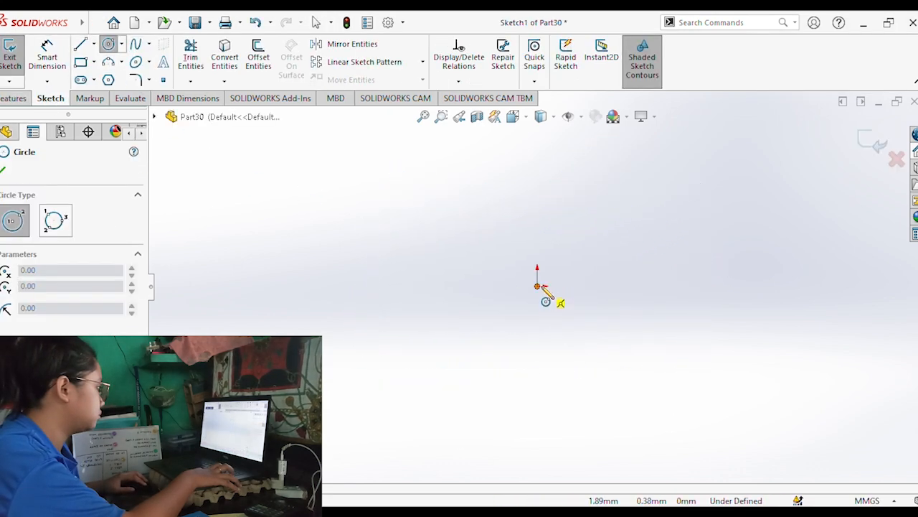
pyautogui.click(538, 287)
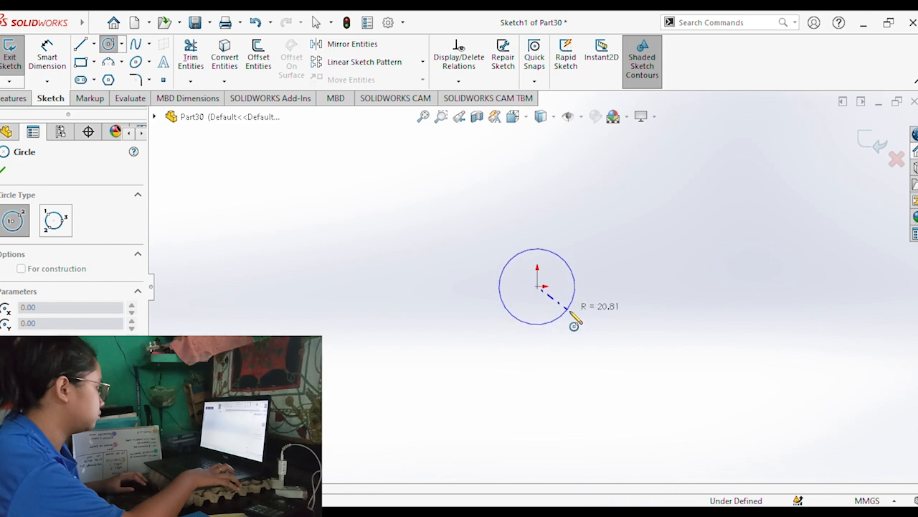
pyautogui.click(572, 313)
# Dimension the circle's diameter and set it to 5 mm.
pyautogui.click(49, 63)
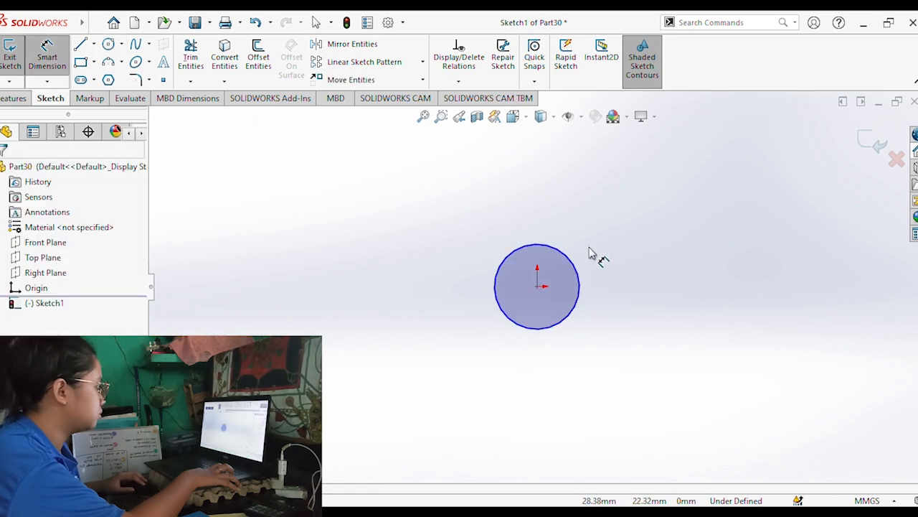
pyautogui.click(579, 267)
pyautogui.click(640, 226)
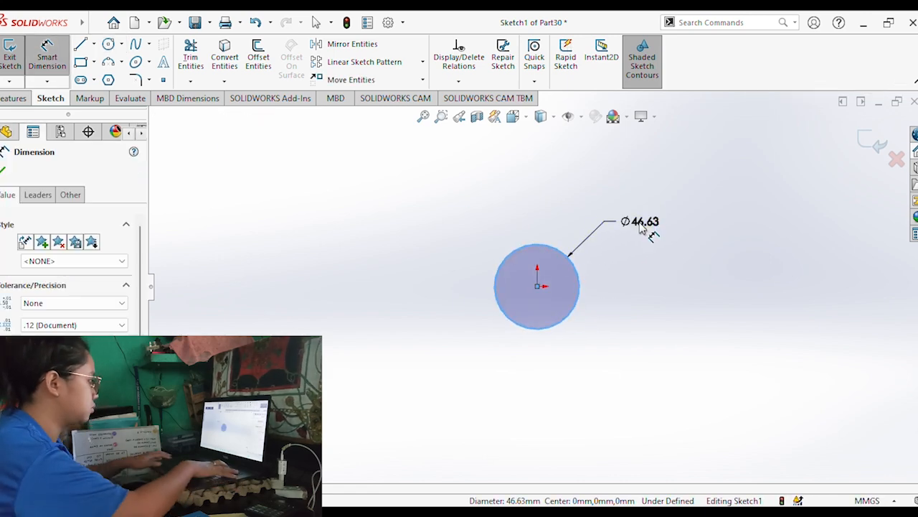
pyautogui.write('5')
pyautogui.press('Return')
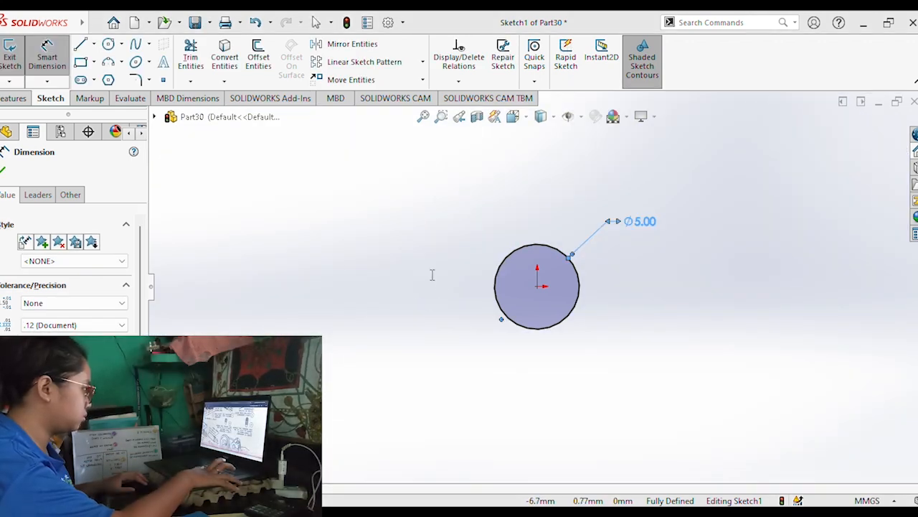
# Extrude the circle 10 mm blind from the sketch plane into a solid cylinder.
pyautogui.click(16, 98)
pyautogui.click(16, 61)
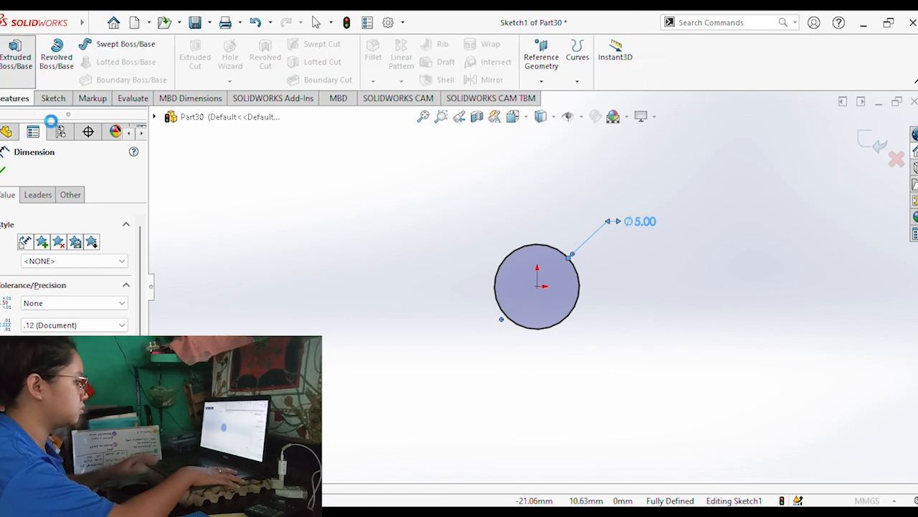
pyautogui.write('10')
pyautogui.press('Return')
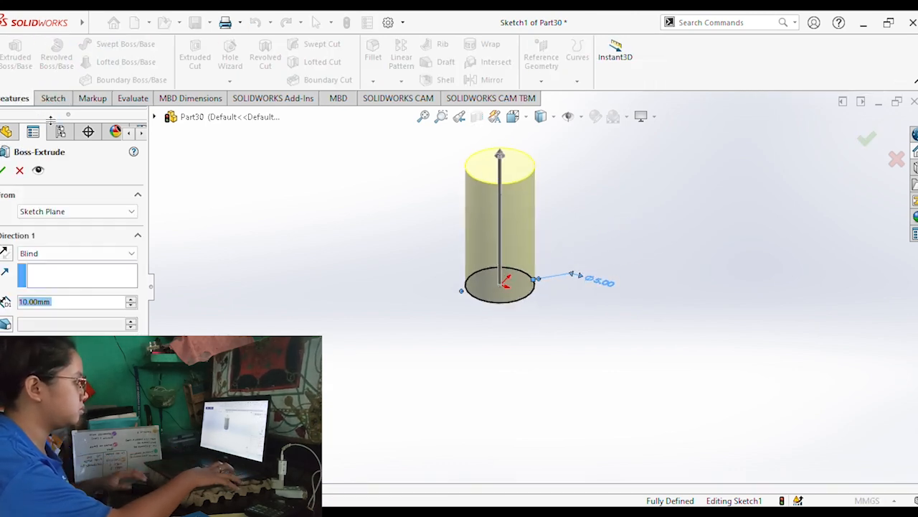
pyautogui.click(5, 171)
# Chamfer the circular edge at the cylinder's origin end to form a tapered tip.
pyautogui.moveTo(537, 311); pyautogui.dragTo(521, 304, button='middle')
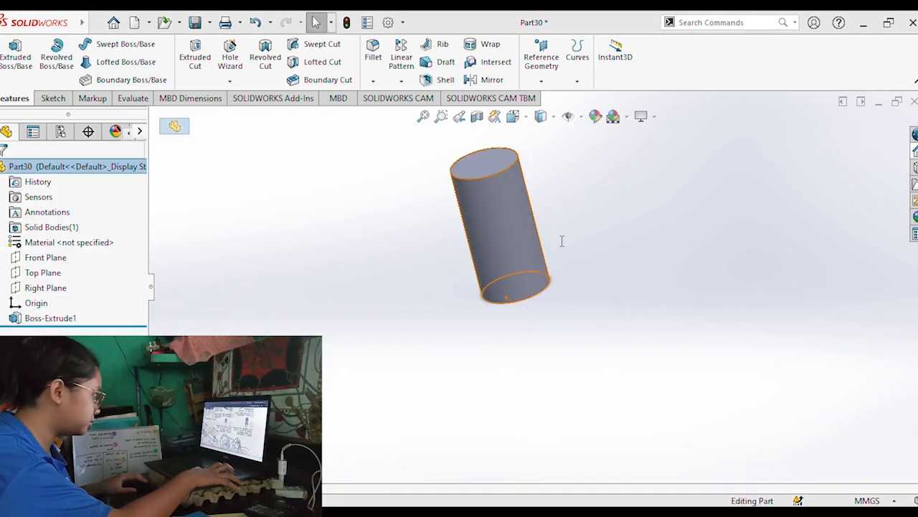
pyautogui.moveTo(604, 302); pyautogui.dragTo(451, 259, button='middle')
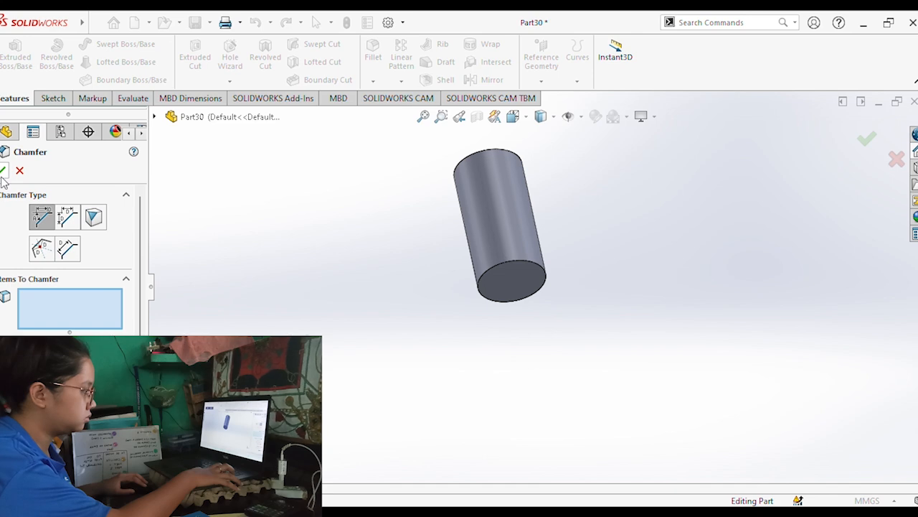
pyautogui.moveTo(478, 287); pyautogui.dragTo(447, 287, button='middle')
pyautogui.click(452, 290)
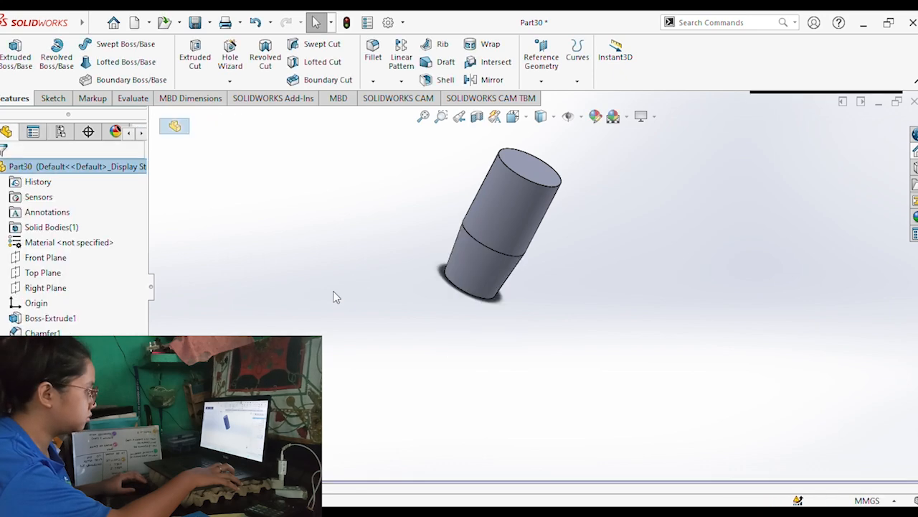
# Sketch a six-sided inscribed-circle polygon about 1.8 mm from centre to corner, centred on the short cylinder's unchamfered end face.
pyautogui.moveTo(370, 264); pyautogui.dragTo(395, 251, button='middle')
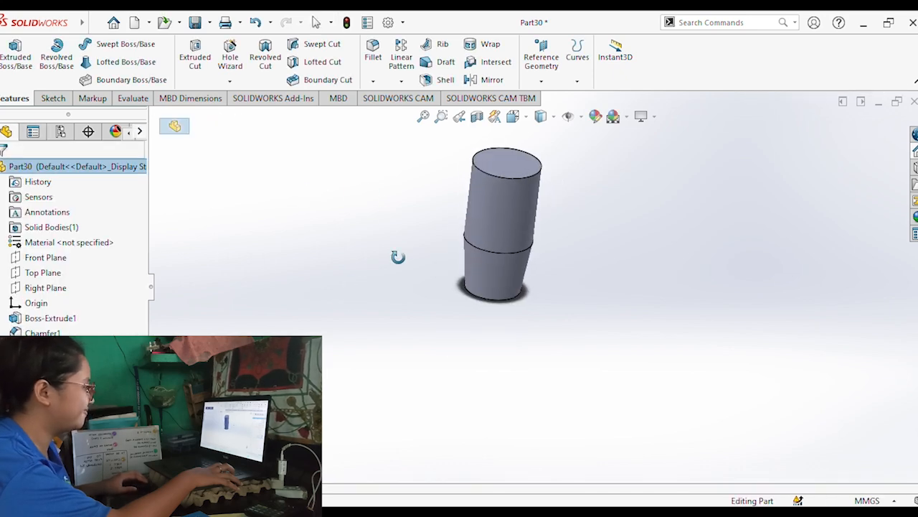
pyautogui.click(512, 168)
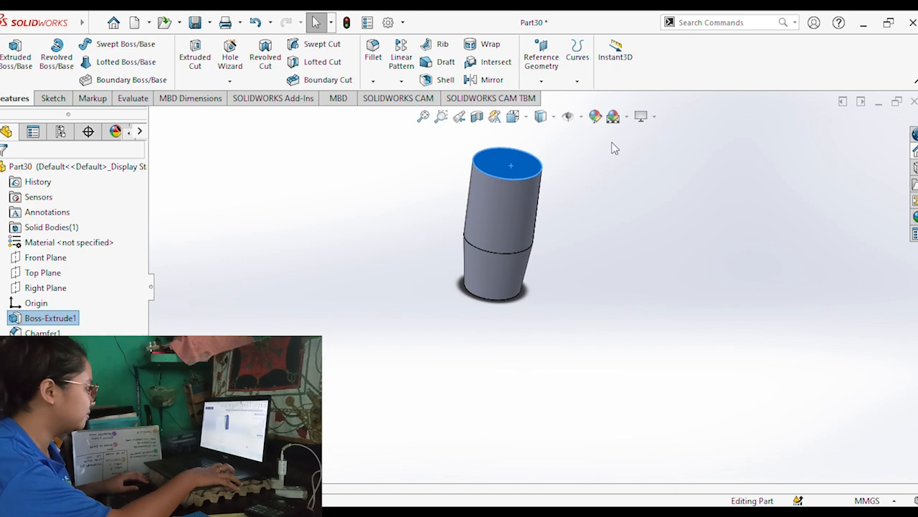
pyautogui.hotkey('ctrl', '8')
pyautogui.click(609, 176)
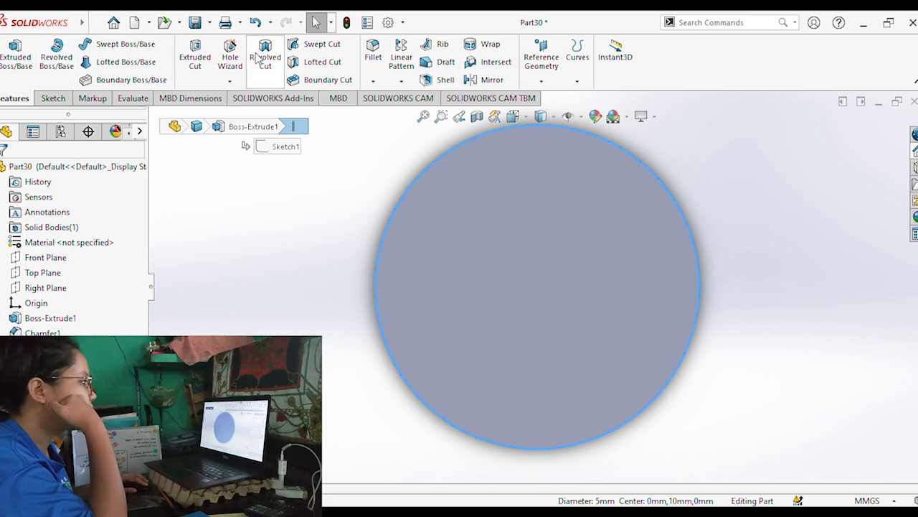
pyautogui.click(49, 97)
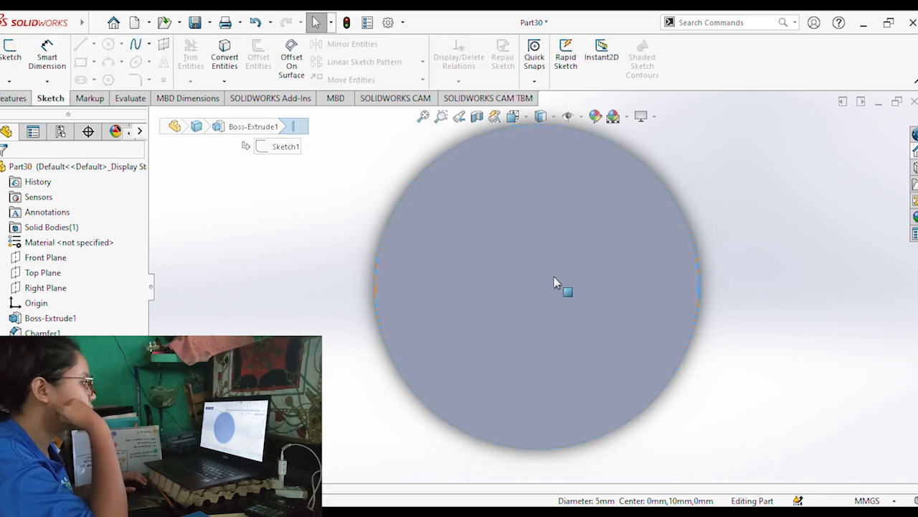
pyautogui.click(558, 279)
pyautogui.click(108, 79)
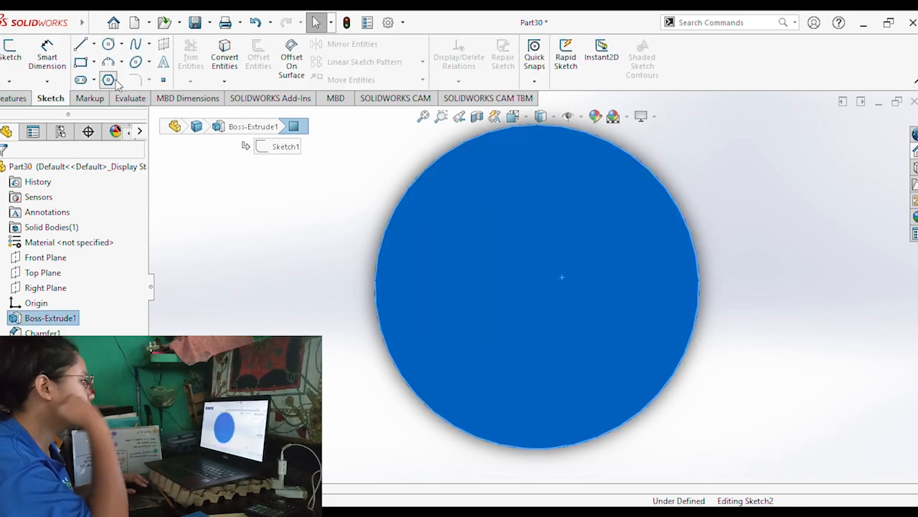
pyautogui.click(538, 286)
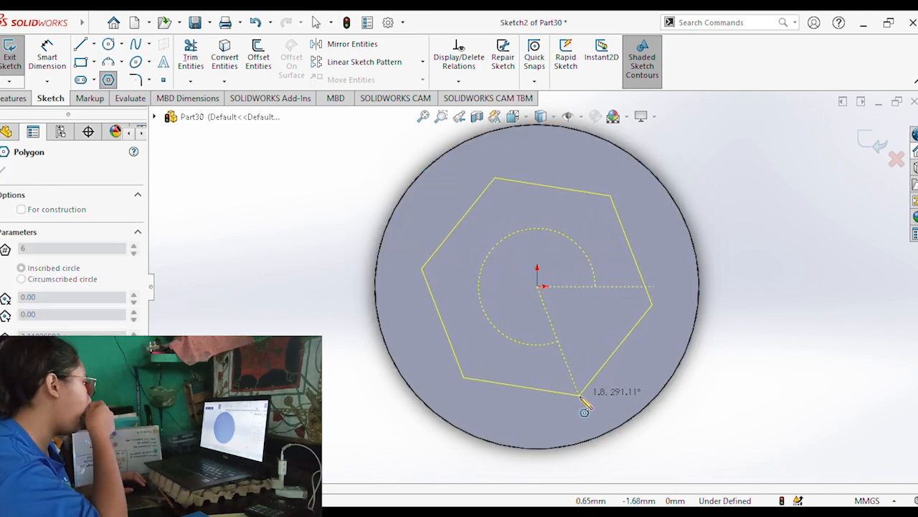
pyautogui.click(581, 395)
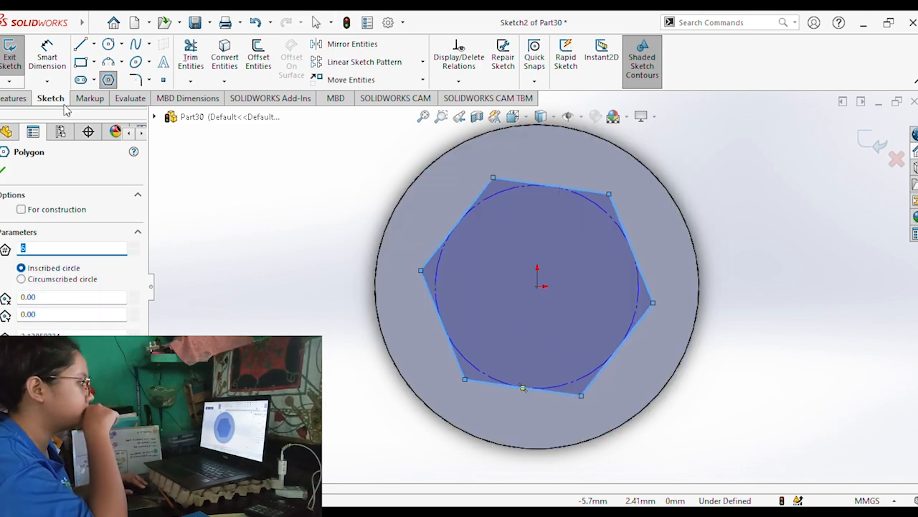
# Cut the hexagon 2.5 mm blind into the unchamfered end as a socket.
pyautogui.click(14, 97)
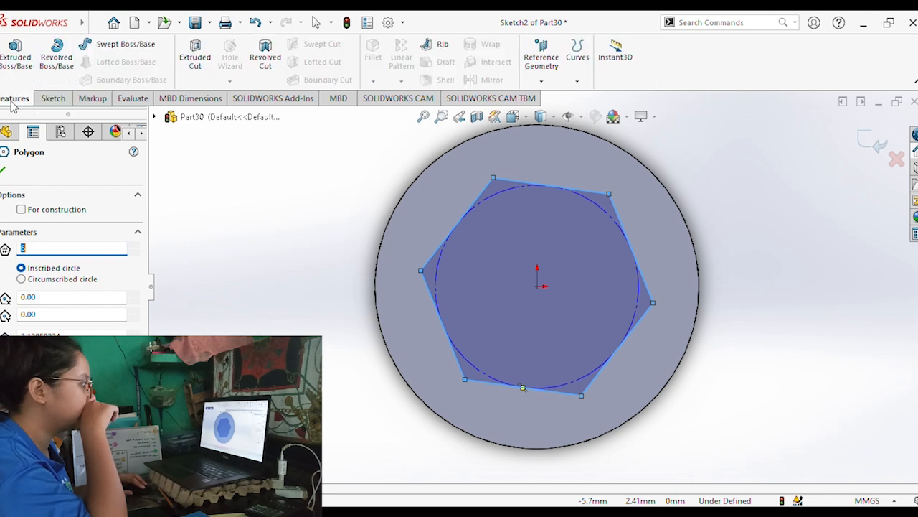
pyautogui.click(196, 59)
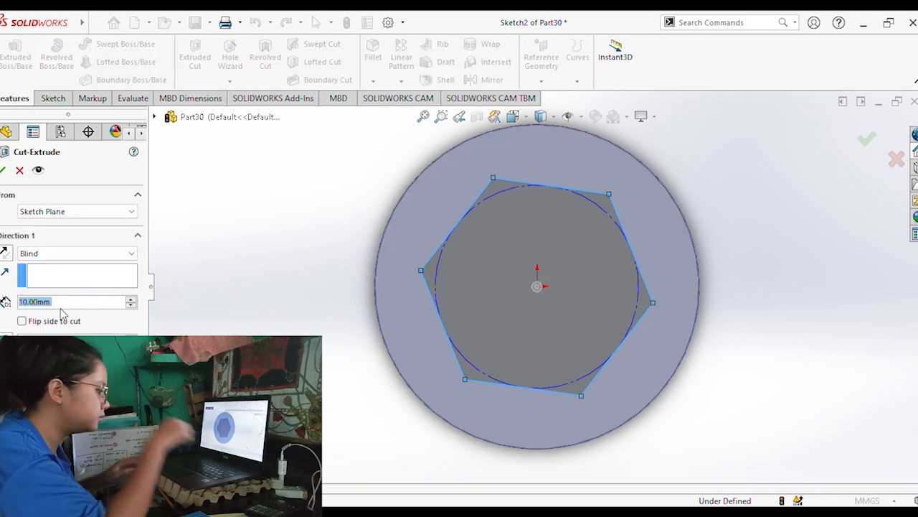
pyautogui.write('2.')
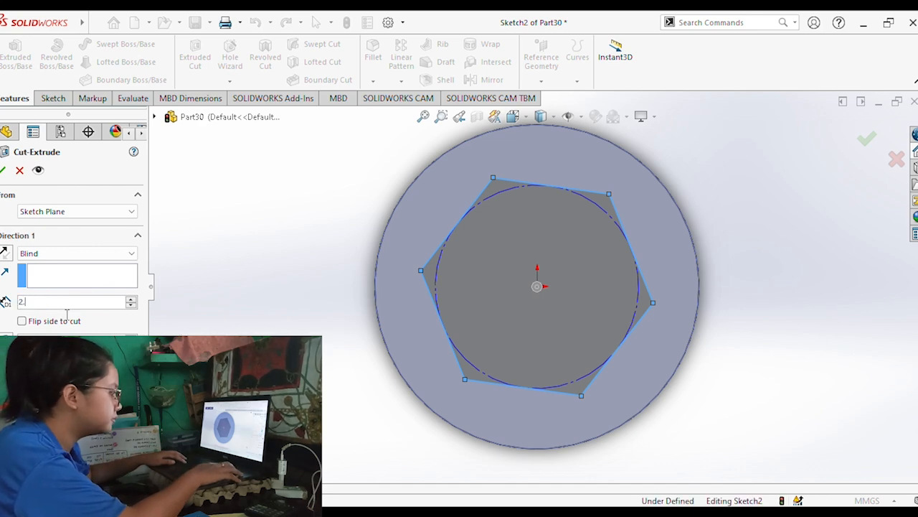
pyautogui.write('5')
pyautogui.press('Return')
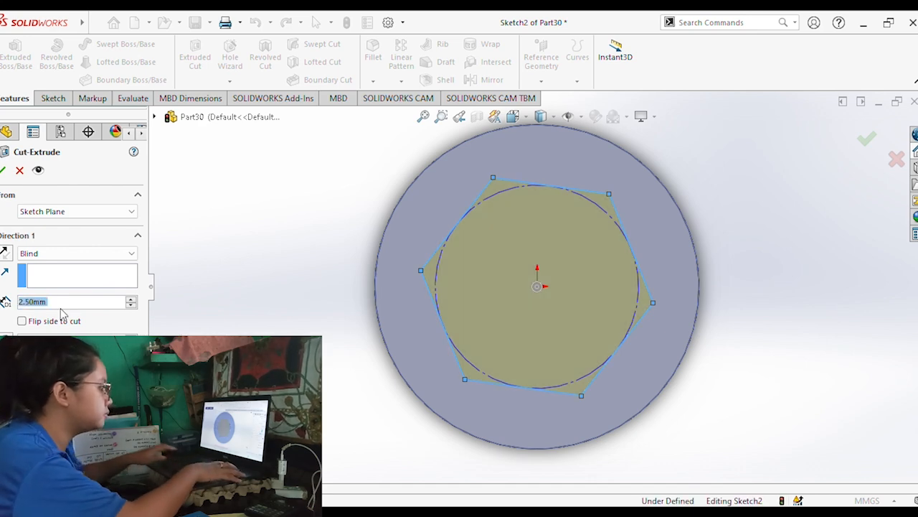
pyautogui.click(3, 170)
# Set up a thread on the set screw starting at the socket-end circular edge and ending up to the chamfer's circular edge.
pyautogui.moveTo(473, 352); pyautogui.dragTo(567, 252, button='middle')
pyautogui.scroll(-2, 566, 252)
pyautogui.scroll(6, 566, 252)
pyautogui.moveTo(626, 205); pyautogui.dragTo(590, 227, button='middle')
pyautogui.click(623, 218)
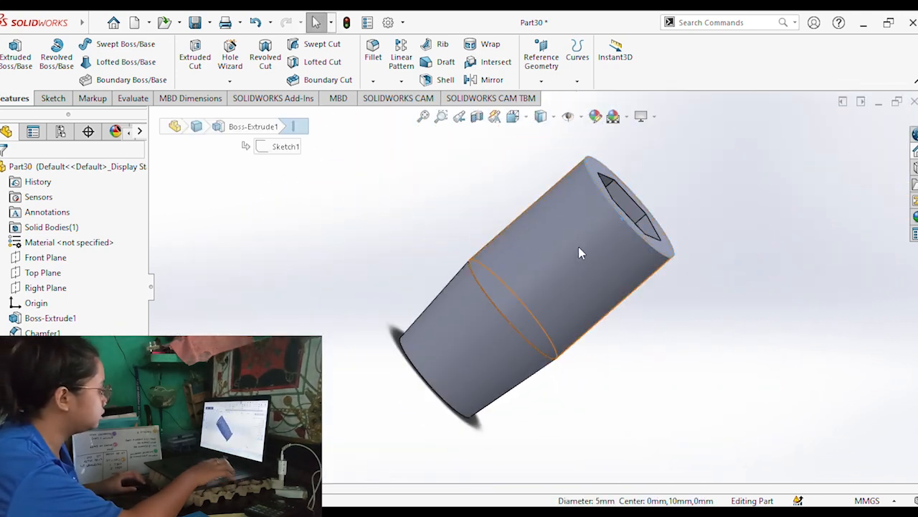
pyautogui.keyDown('ctrl'); pyautogui.click(505, 324); pyautogui.keyUp('ctrl')
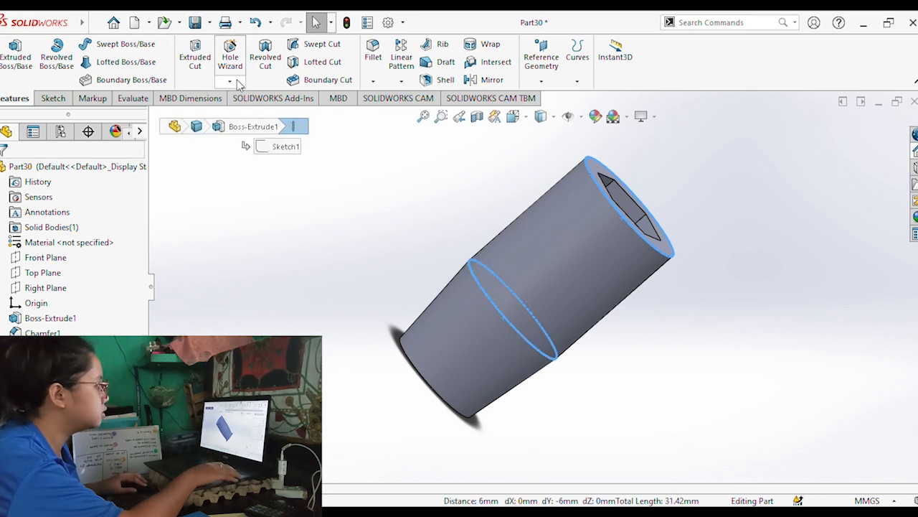
pyautogui.click(348, 204)
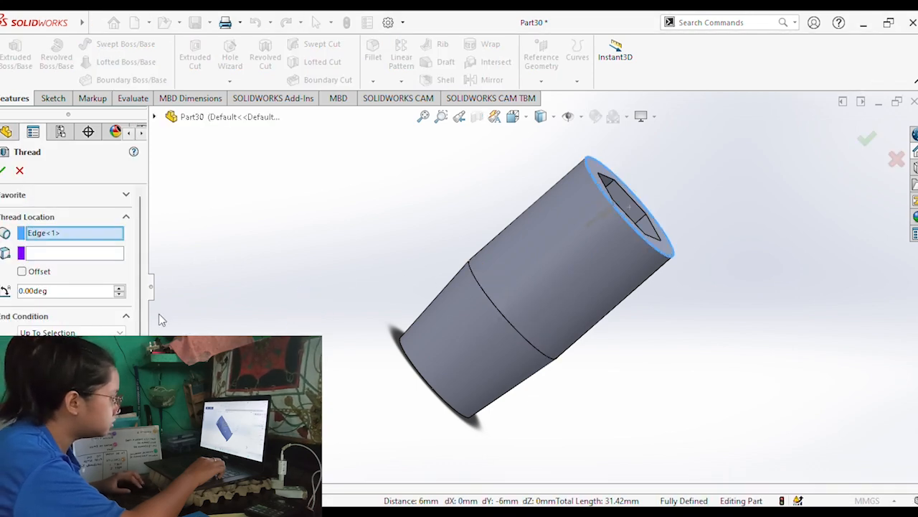
pyautogui.click(508, 322)
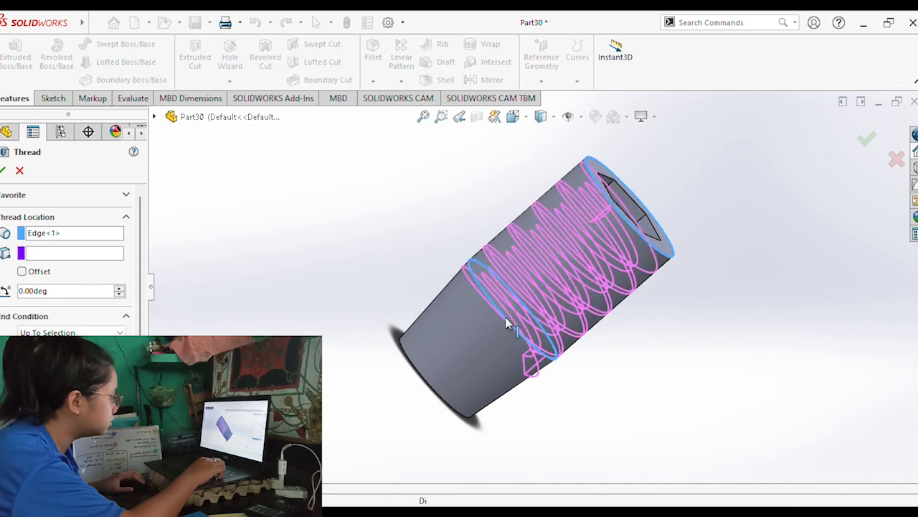
# Create the thread as a cut with 5 mm diameter and 1.25 mm pitch, and save the set screw part.
pyautogui.moveTo(475, 285); pyautogui.dragTo(233, 265, button='middle')
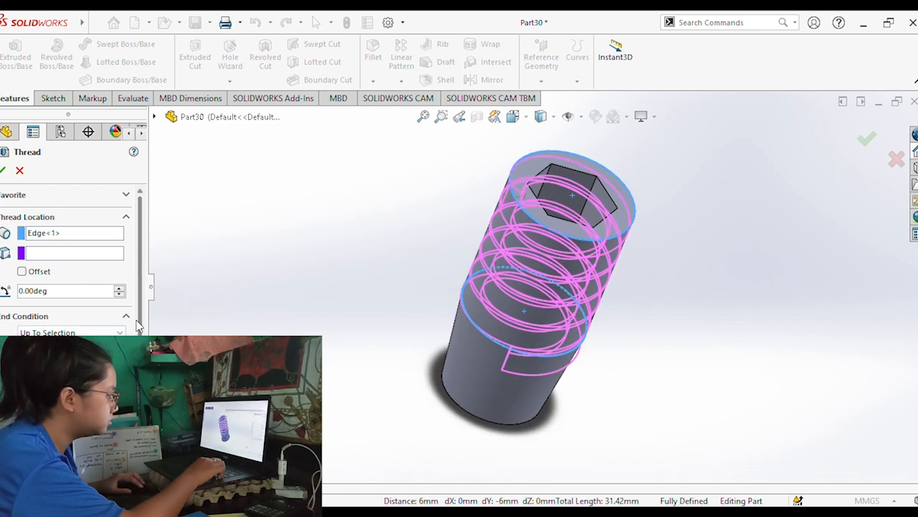
pyautogui.scroll(-8, 72, 302)
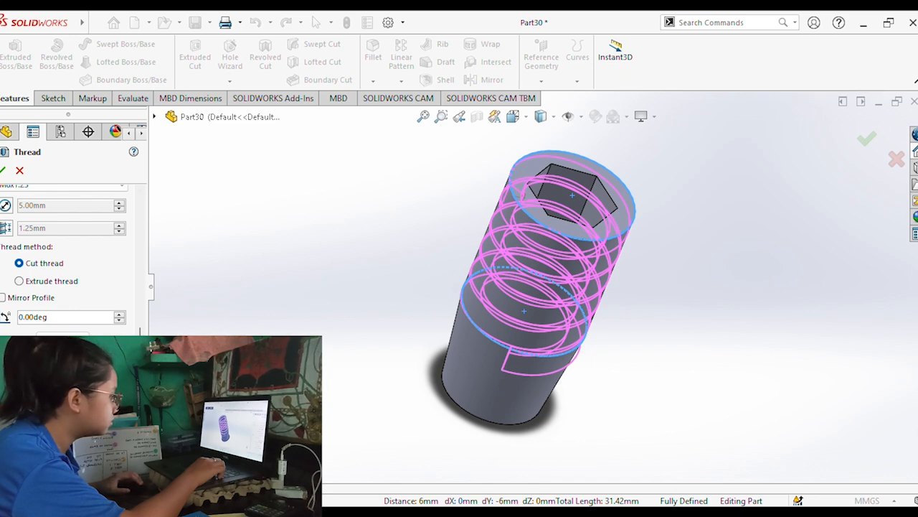
pyautogui.moveTo(225, 439); pyautogui.dragTo(293, 334, button='middle')
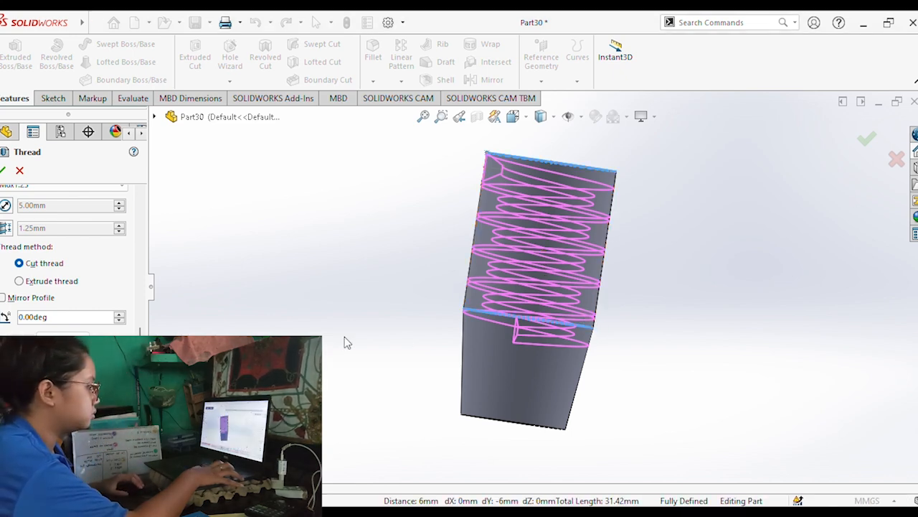
pyautogui.moveTo(358, 246); pyautogui.dragTo(478, 270, button='middle')
pyautogui.moveTo(707, 273); pyautogui.dragTo(594, 319, button='middle')
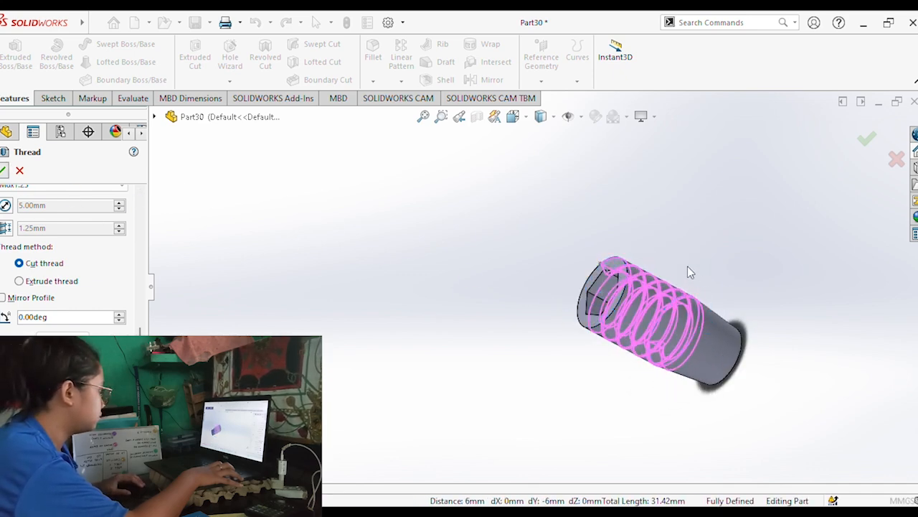
pyautogui.moveTo(700, 268); pyautogui.dragTo(732, 207, button='middle')
pyautogui.moveTo(646, 271); pyautogui.dragTo(736, 233, button='middle')
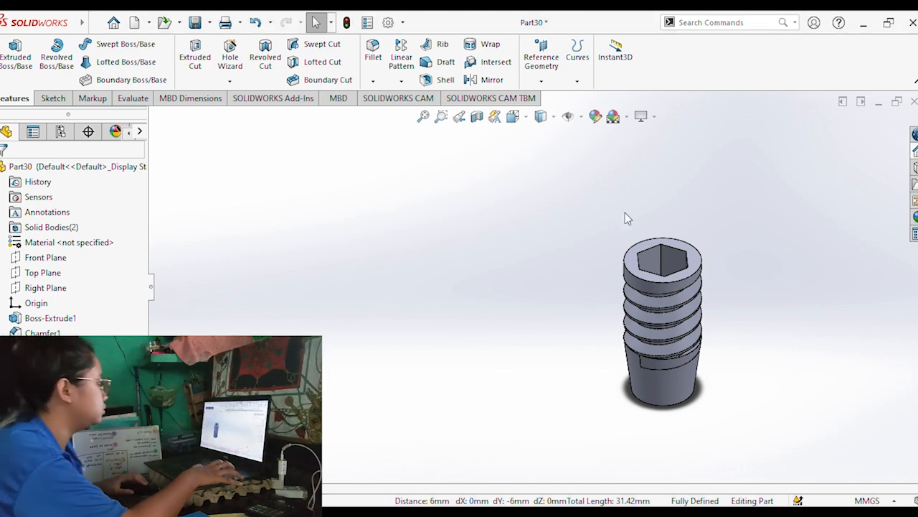
pyautogui.click(194, 24)
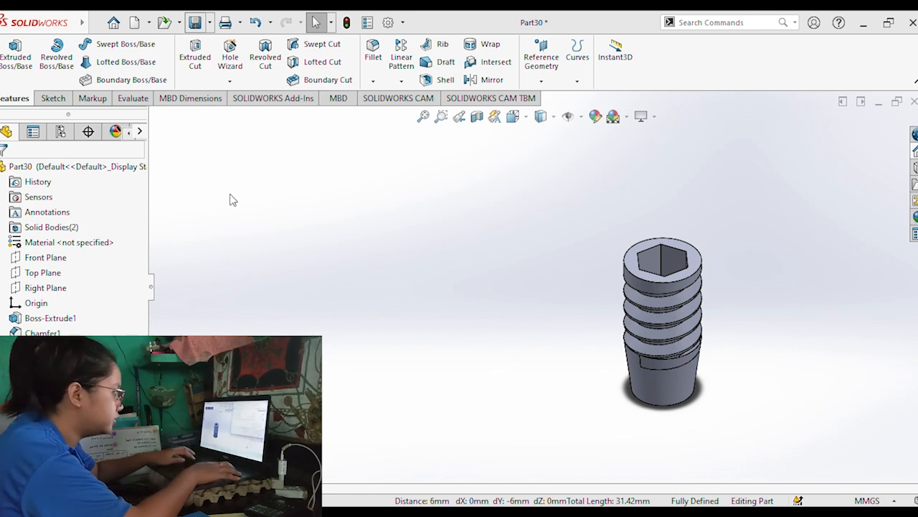
pyautogui.click(428, 223)
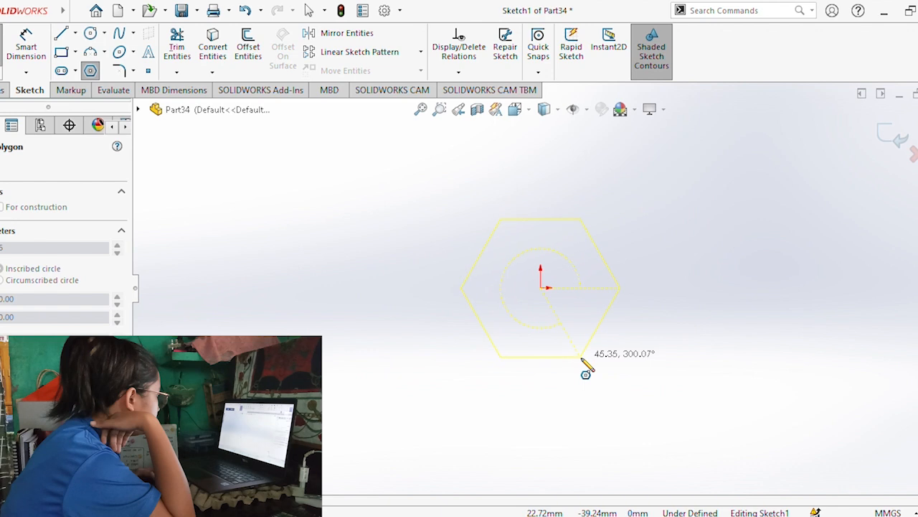
# Sketch a hexagon about 45 mm from centre to corner at the origin and set its width across flats to 10 mm.
pyautogui.click(582, 357)
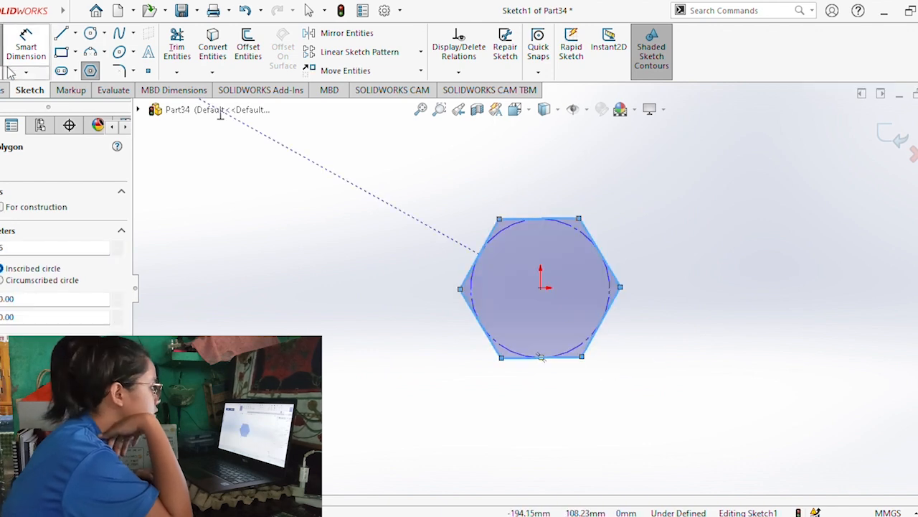
pyautogui.click(23, 49)
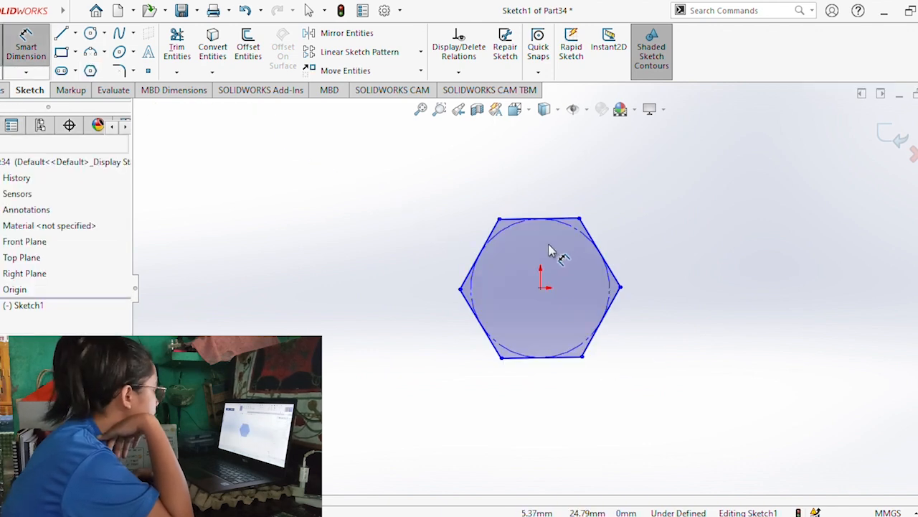
pyautogui.click(486, 257)
pyautogui.click(605, 318)
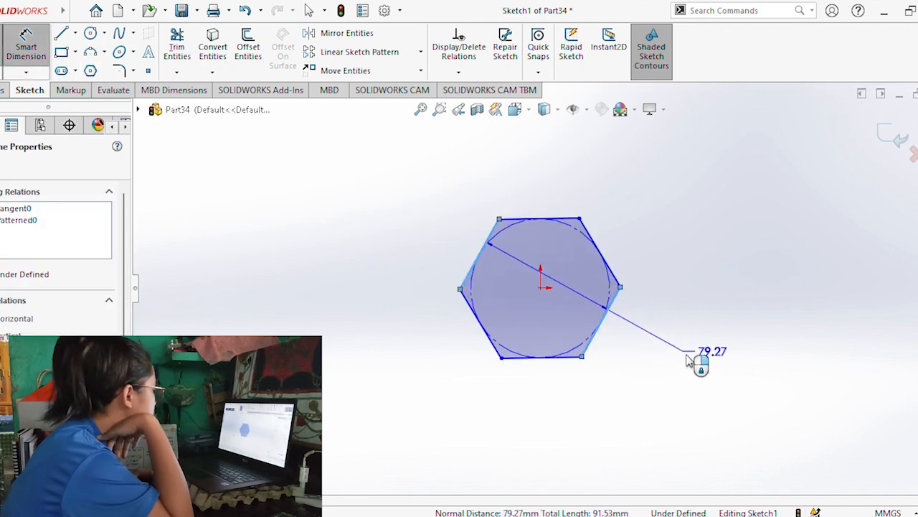
pyautogui.click(709, 382)
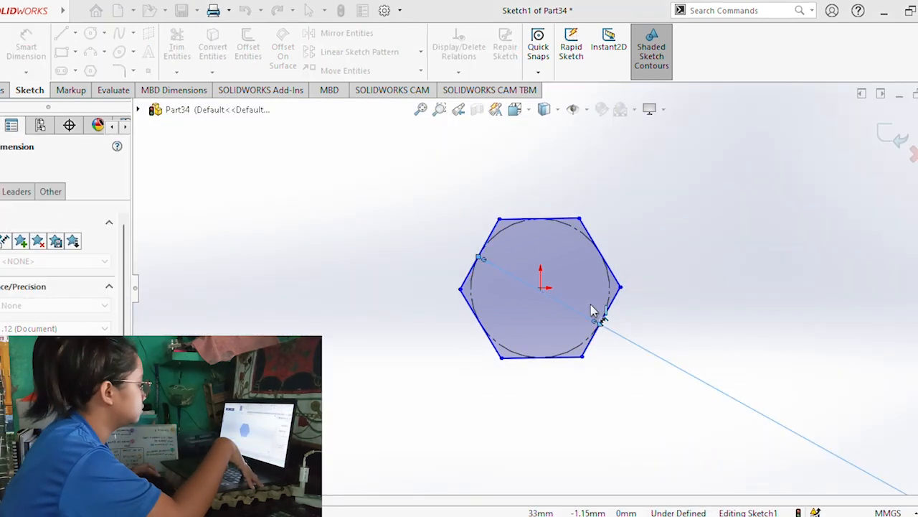
# Extrude the hexagon 2.5 mm blind from the sketch plane into a solid block.
pyautogui.click(4, 90)
pyautogui.click(6, 58)
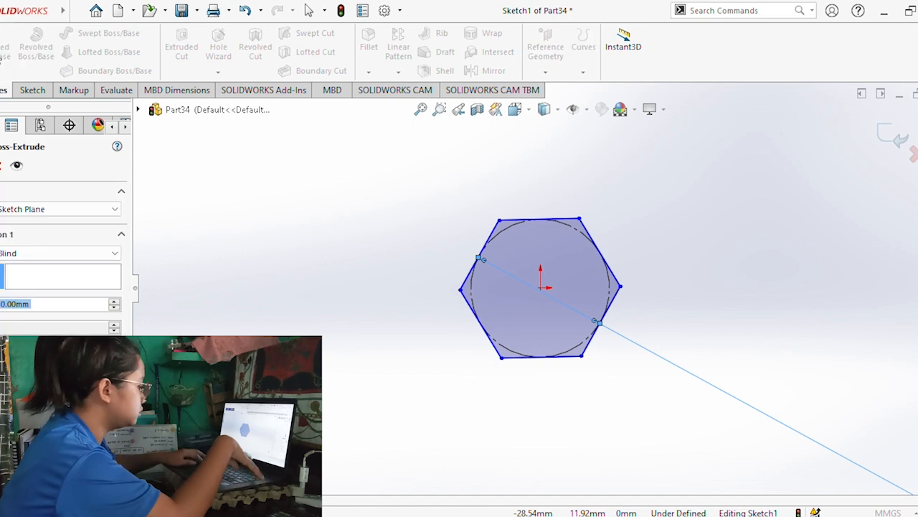
pyautogui.write('2.5')
pyautogui.press('Return')
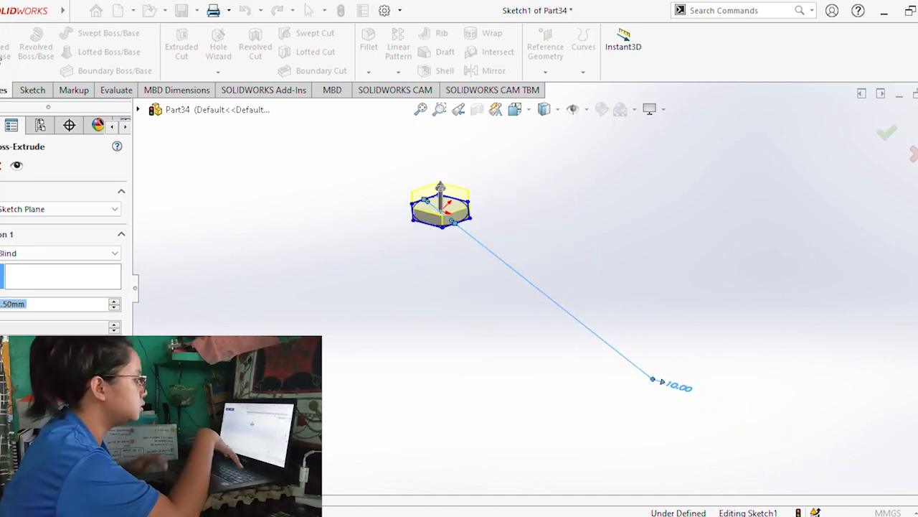
pyautogui.press('Return')
pyautogui.moveTo(437, 177); pyautogui.dragTo(452, 217, button='middle')
pyautogui.scroll(-4, 447, 194)
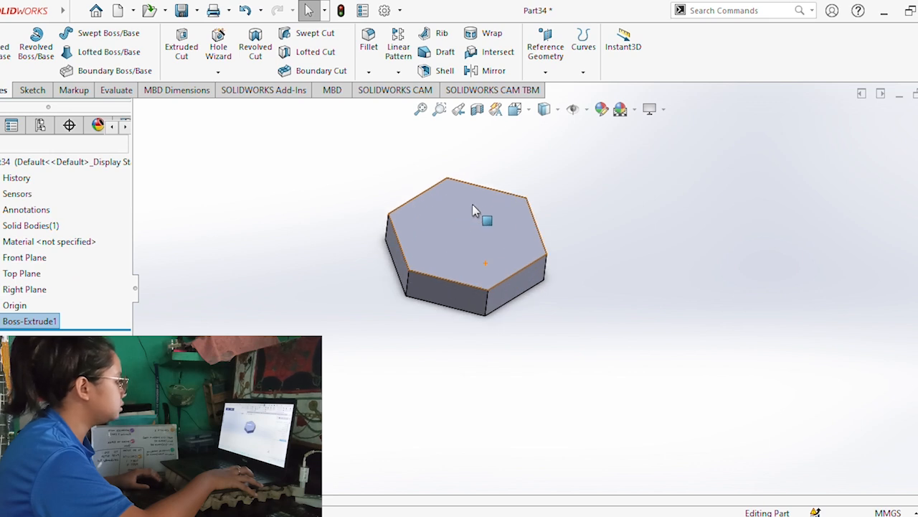
# Try to create a reference plane from the hexagonal block's side geometry, and undo it.
pyautogui.click(448, 276)
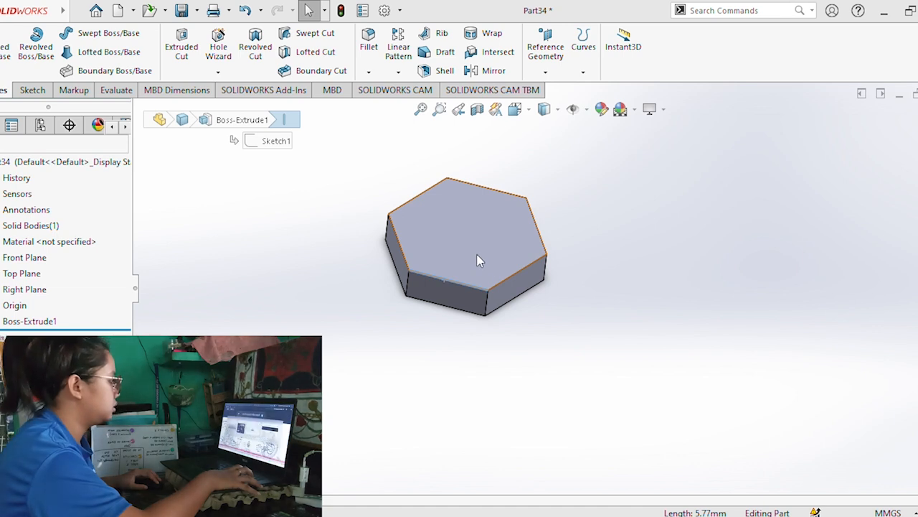
pyautogui.moveTo(447, 303); pyautogui.dragTo(495, 237, button='middle')
pyautogui.keyDown('ctrl'); pyautogui.click(403, 279); pyautogui.keyUp('ctrl')
pyautogui.click(547, 70)
pyautogui.click(550, 88)
pyautogui.press('Return')
pyautogui.hotkey('ctrl', 'z')
pyautogui.click(458, 287)
pyautogui.keyDown('ctrl'); pyautogui.click(483, 197); pyautogui.keyUp('ctrl')
pyautogui.moveTo(513, 205); pyautogui.dragTo(421, 274, button='middle')
pyautogui.press('Escape')
# Create a reference plane midway between two opposite side faces of the hexagonal block.
pyautogui.click(416, 287)
pyautogui.keyDown('ctrl'); pyautogui.click(522, 202); pyautogui.keyUp('ctrl')
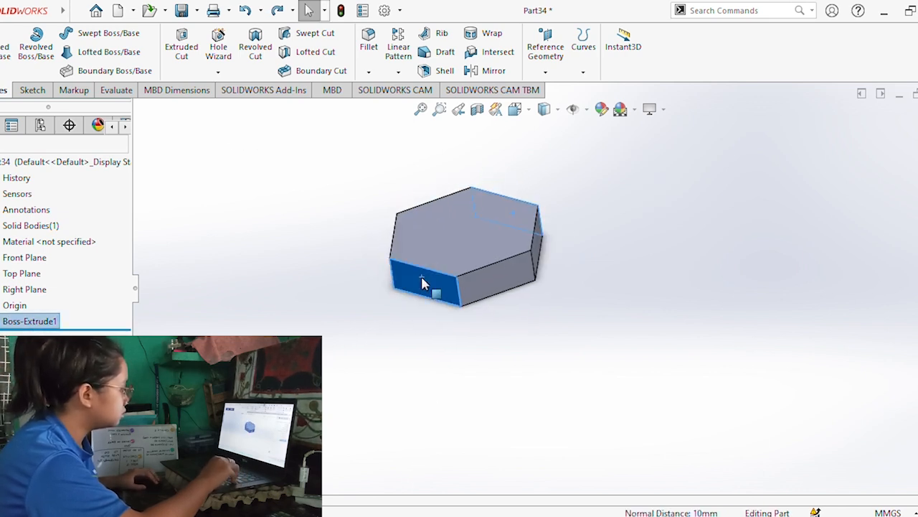
pyautogui.click(551, 72)
pyautogui.click(551, 88)
pyautogui.rightClick(247, 226)
pyautogui.moveTo(387, 264); pyautogui.dragTo(424, 202, button='middle')
# Open a sketch on the new reference plane and start a six-sided polygon centred on the origin.
pyautogui.click(33, 90)
pyautogui.click(2, 43)
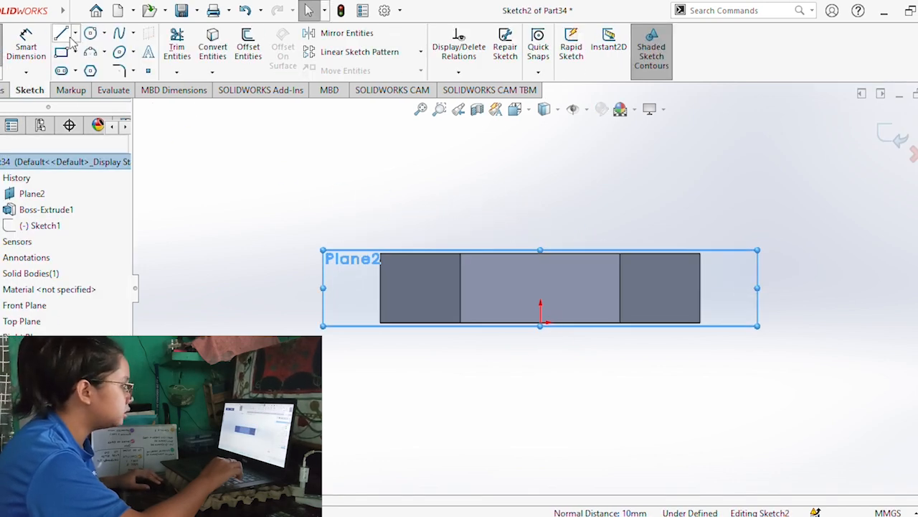
pyautogui.click(90, 71)
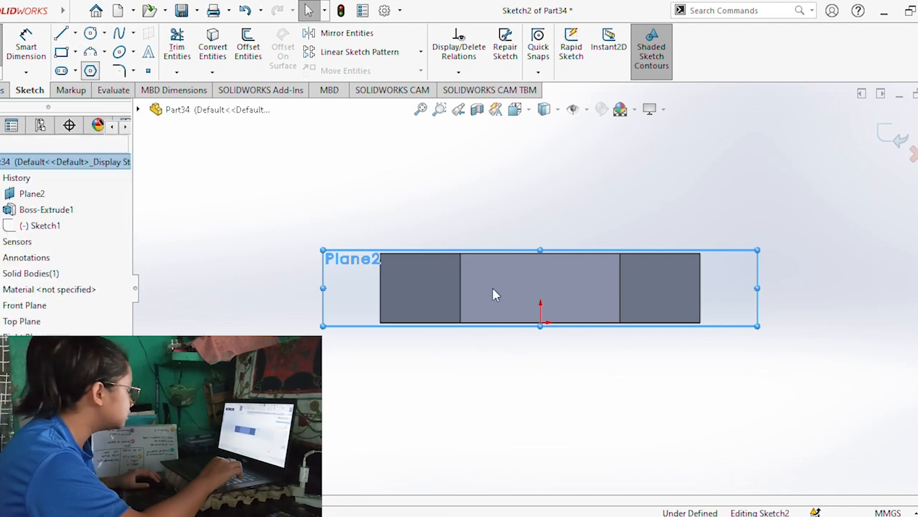
pyautogui.click(542, 324)
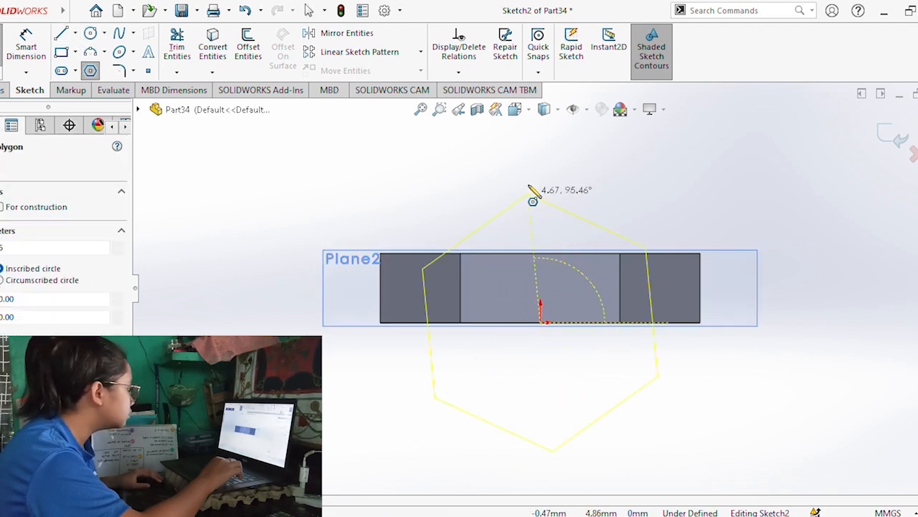
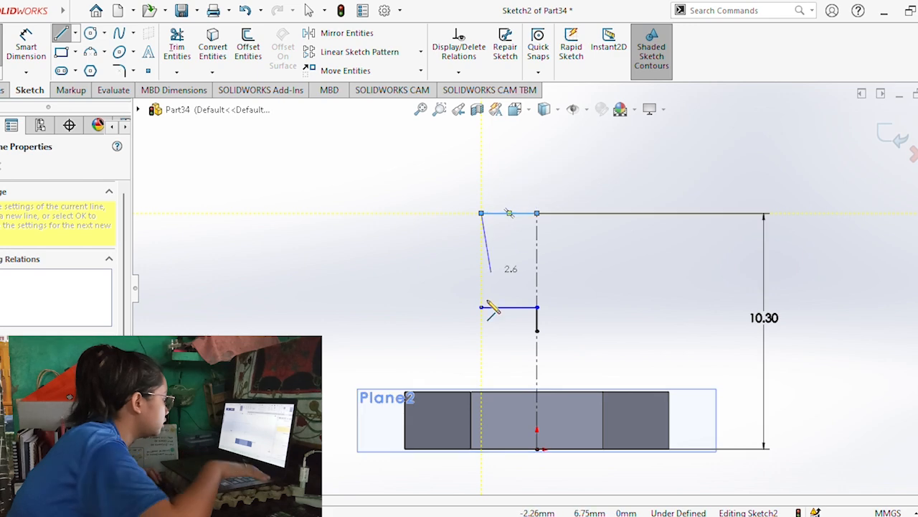
# Close the half-profile above the block with an outward three-point arc of about 2.91 mm radius and a vertical line along the centreline.
pyautogui.click(92, 54)
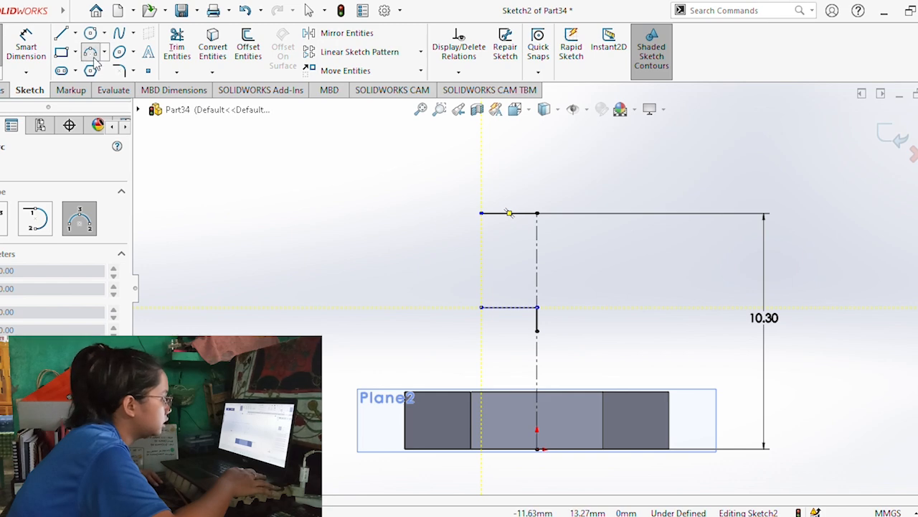
pyautogui.click(482, 307)
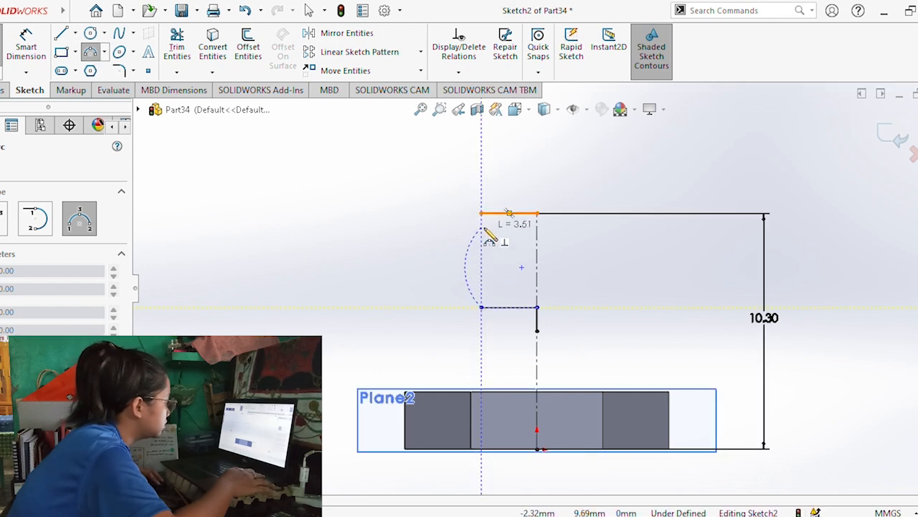
pyautogui.click(481, 213)
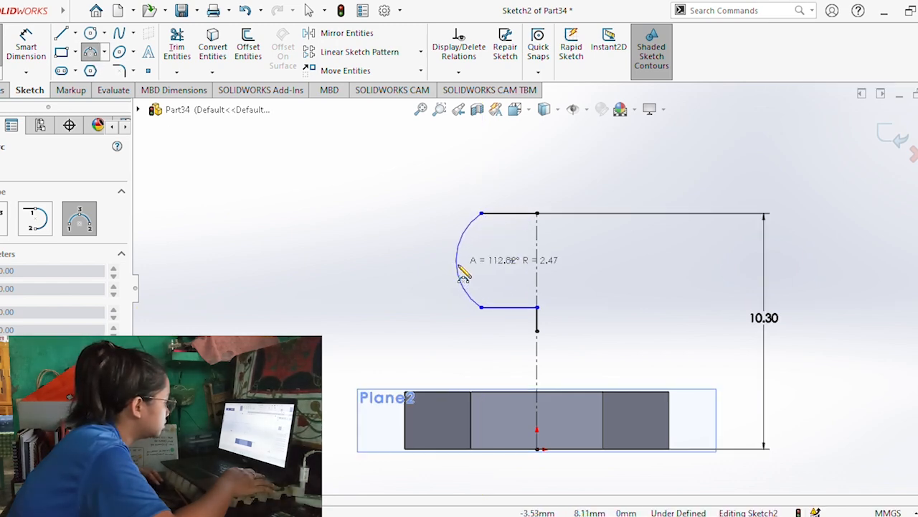
pyautogui.click(463, 267)
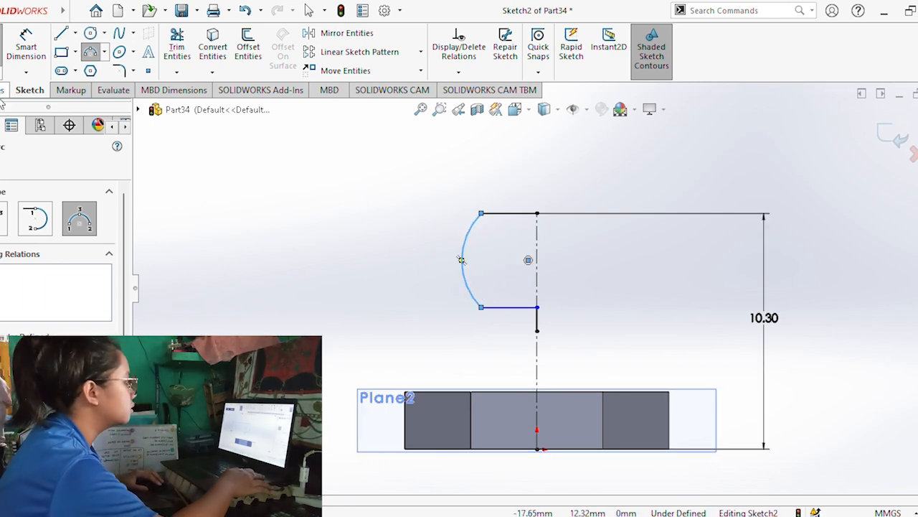
pyautogui.press('Escape')
pyautogui.press('l')
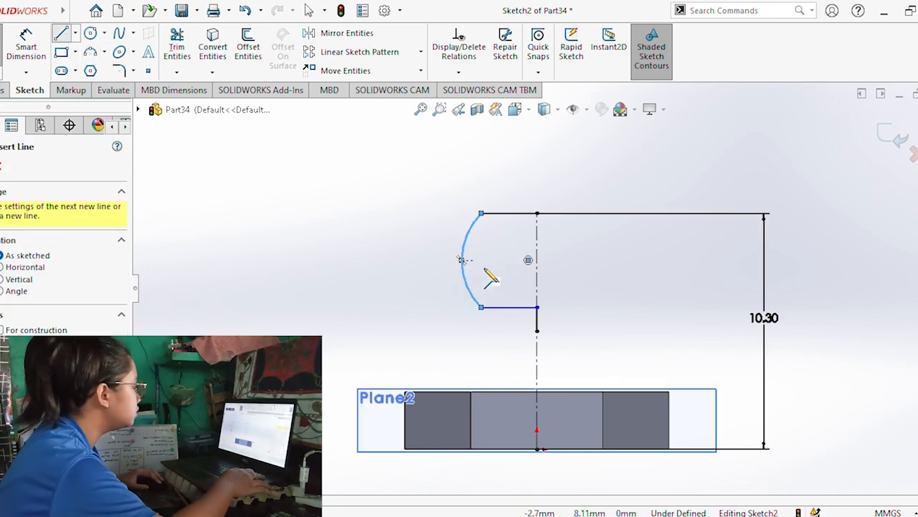
pyautogui.click(538, 307)
pyautogui.click(537, 213)
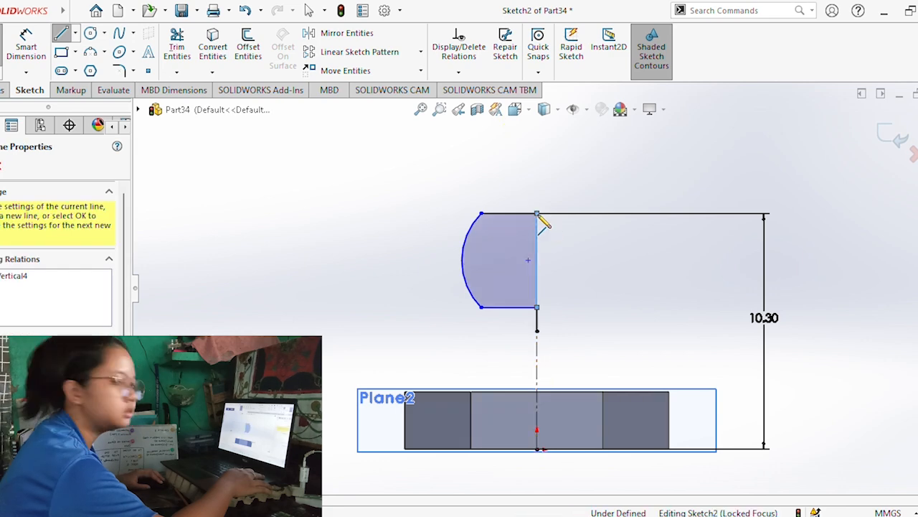
pyautogui.click(3, 91)
pyautogui.click(109, 35)
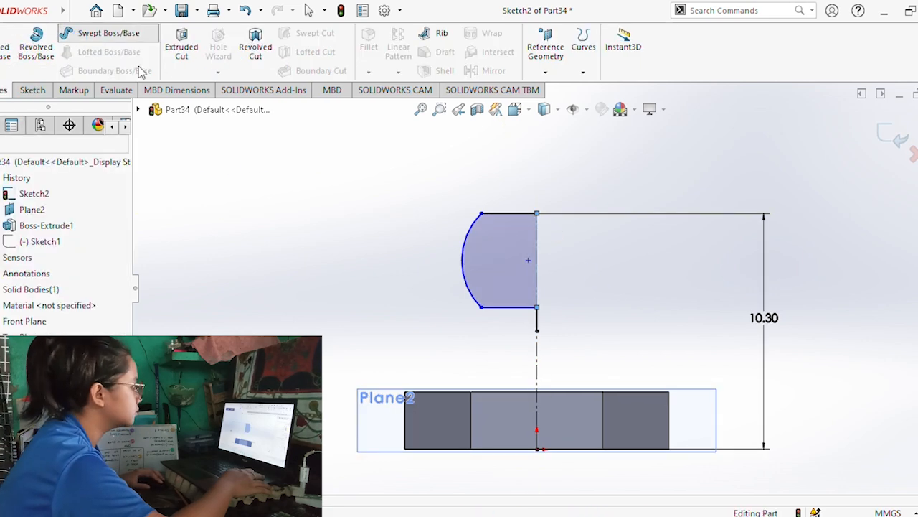
pyautogui.click(38, 46)
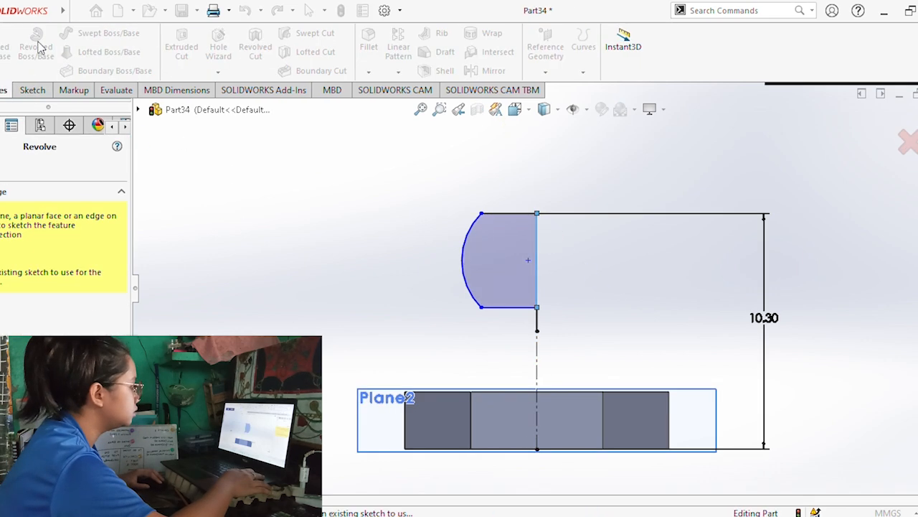
pyautogui.click(461, 260)
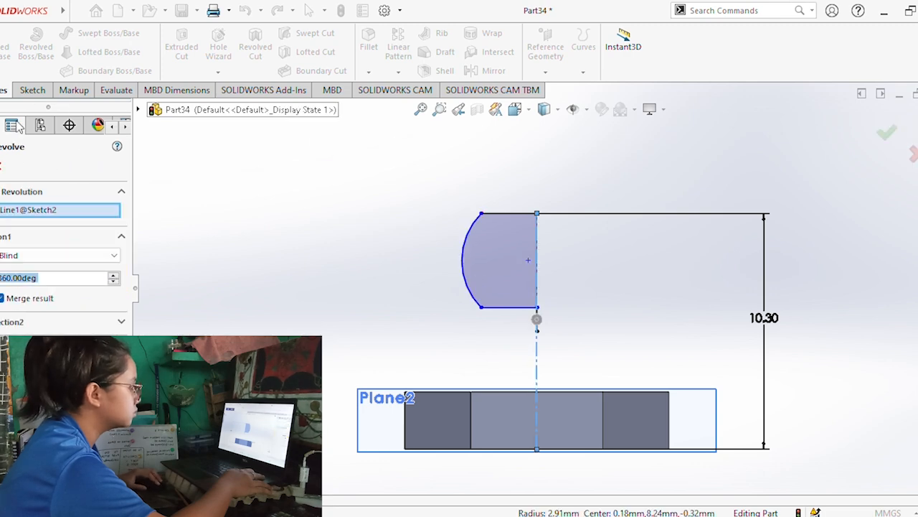
pyautogui.press('Escape')
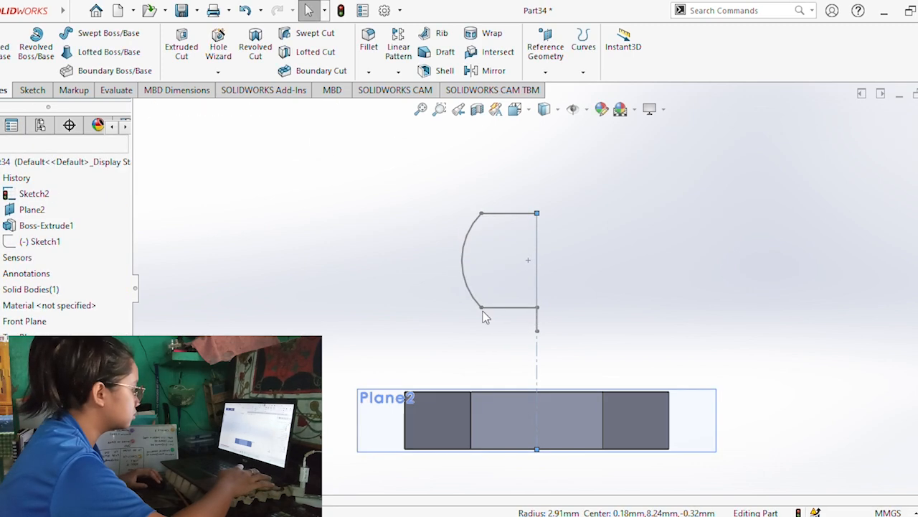
# Reopen the profile sketch and revolve its closed region 360° about the vertical closing line into a truncated ball.
pyautogui.doubleClick(538, 316)
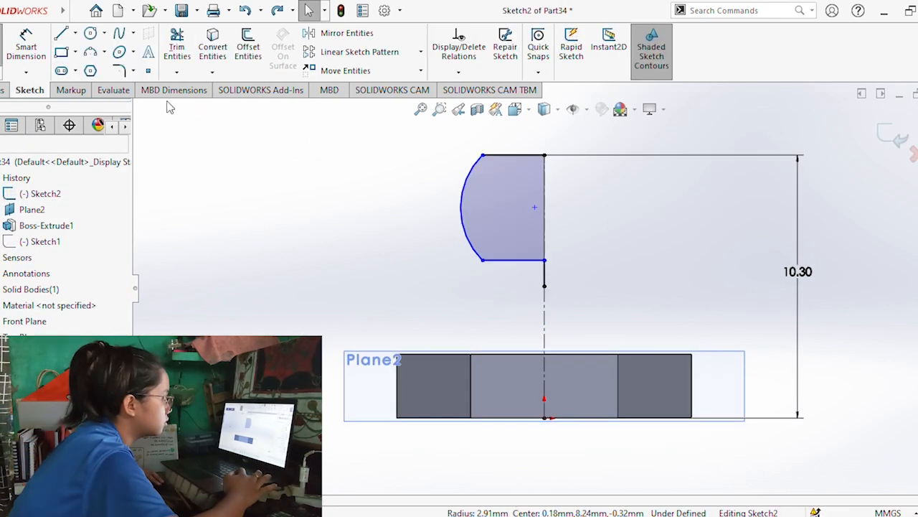
pyautogui.click(36, 44)
pyautogui.click(509, 206)
pyautogui.click(50, 209)
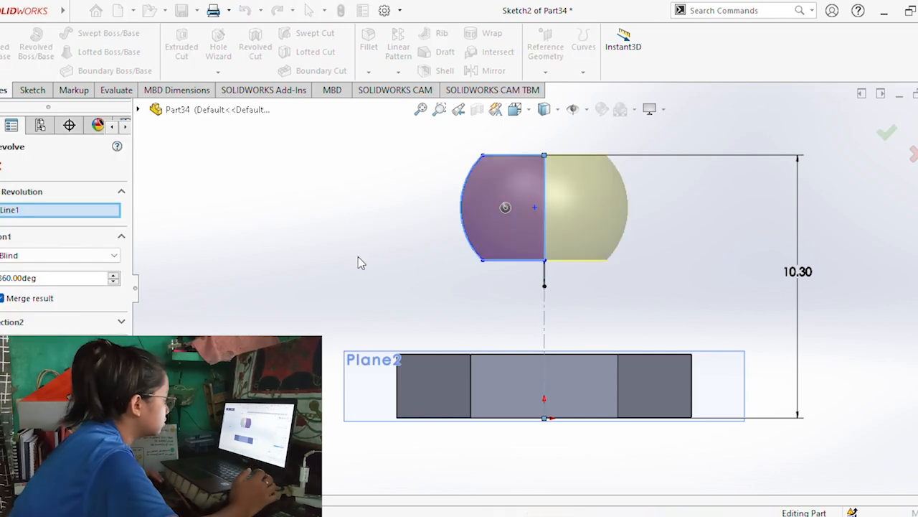
pyautogui.press('Return')
# Loft a solid between the flat underside of the truncated ball and the facing hexagonal face of the block.
pyautogui.moveTo(589, 297); pyautogui.dragTo(583, 266, button='middle')
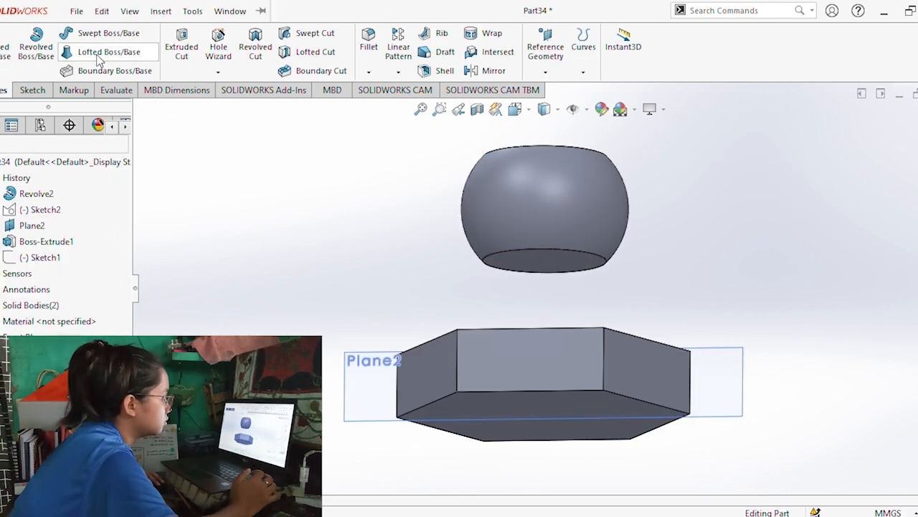
pyautogui.click(550, 256)
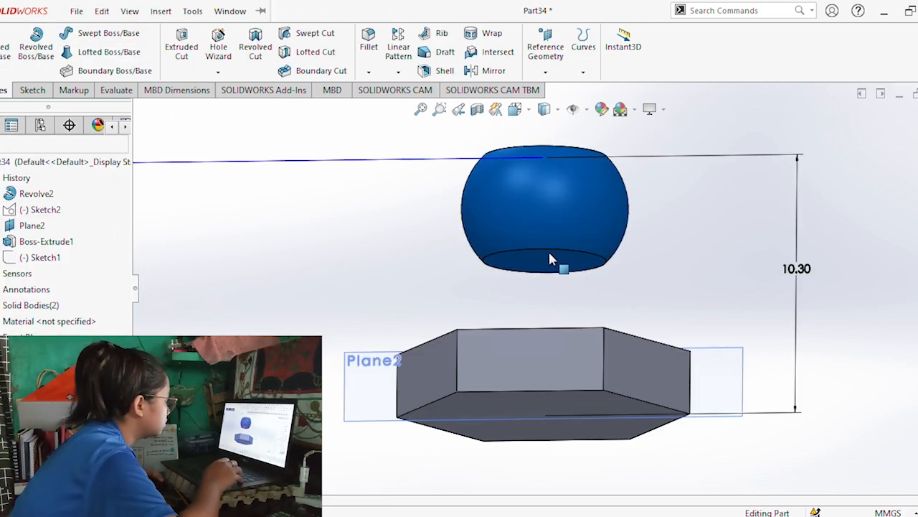
pyautogui.moveTo(557, 251)
pyautogui.mouseDown(button='middle')
pyautogui.moveTo(553, 289)
pyautogui.moveTo(587, 256)
pyautogui.moveTo(567, 254)
pyautogui.mouseUp(button='middle')
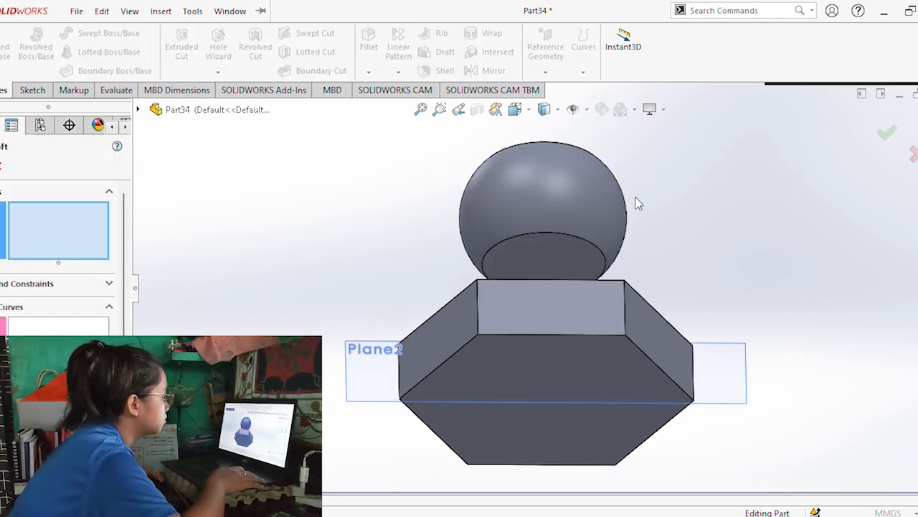
pyautogui.click(553, 241)
pyautogui.moveTo(652, 183); pyautogui.dragTo(626, 287, button='middle')
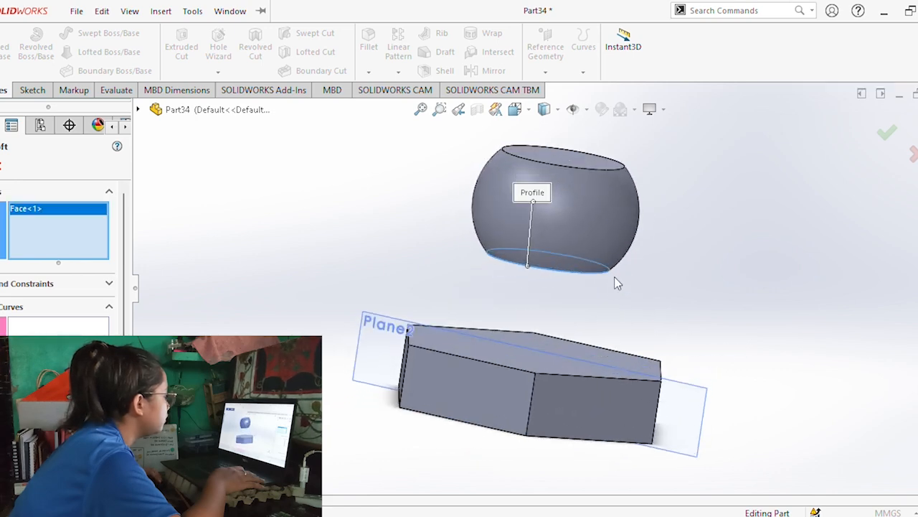
pyautogui.click(512, 355)
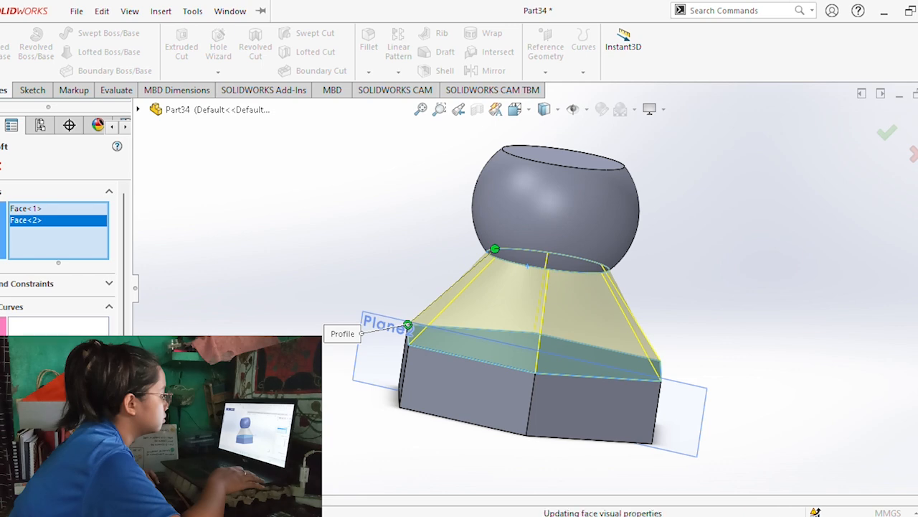
pyautogui.press('Return')
# Select the hexagonal block's bottom face and orient the view normal to it.
pyautogui.moveTo(389, 259)
pyautogui.mouseDown(button='middle')
pyautogui.moveTo(395, 271)
pyautogui.moveTo(400, 260)
pyautogui.mouseUp(button='middle')
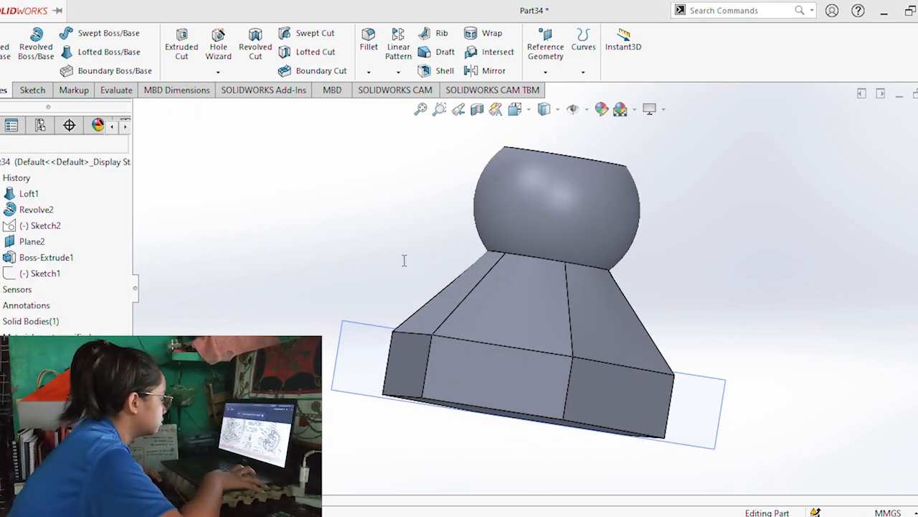
pyautogui.moveTo(539, 329); pyautogui.dragTo(548, 413, button='middle')
pyautogui.click(523, 421)
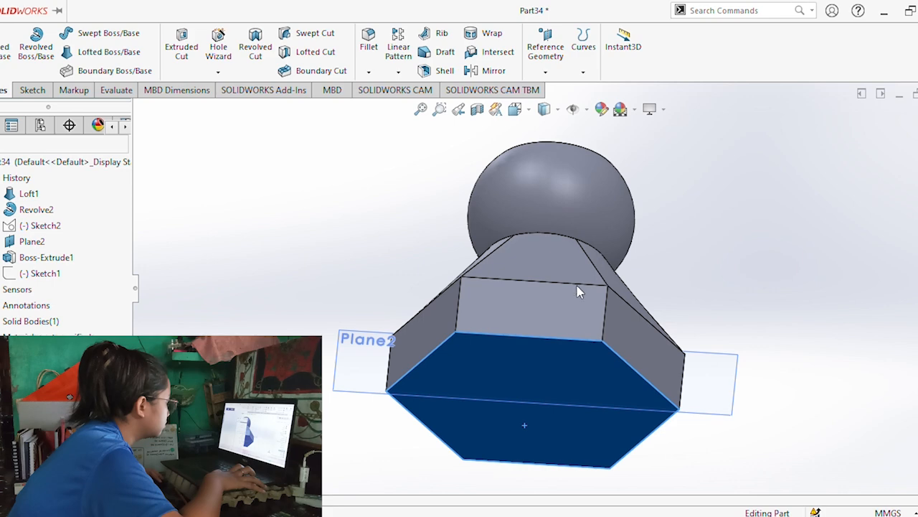
pyautogui.hotkey('ctrl', '8')
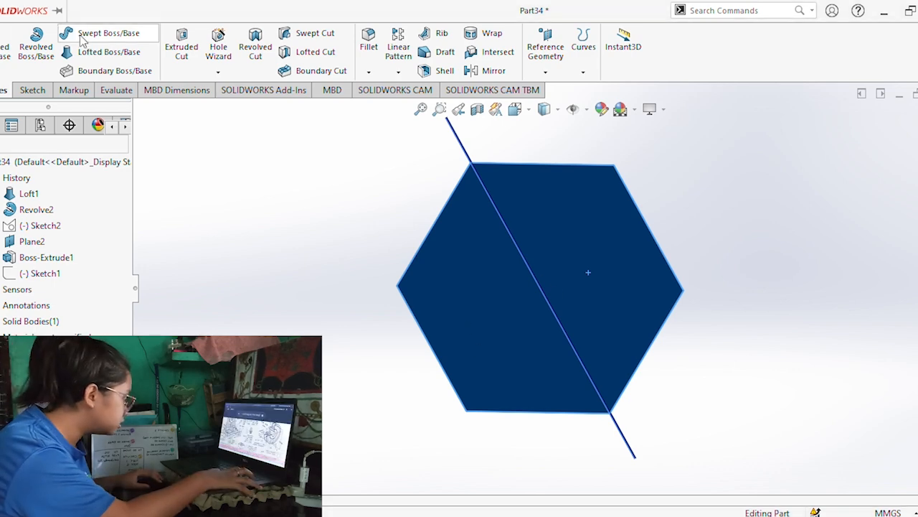
pyautogui.click(33, 90)
pyautogui.click(90, 33)
pyautogui.click(4, 89)
pyautogui.click(139, 110)
pyautogui.click(201, 221)
pyautogui.click(30, 90)
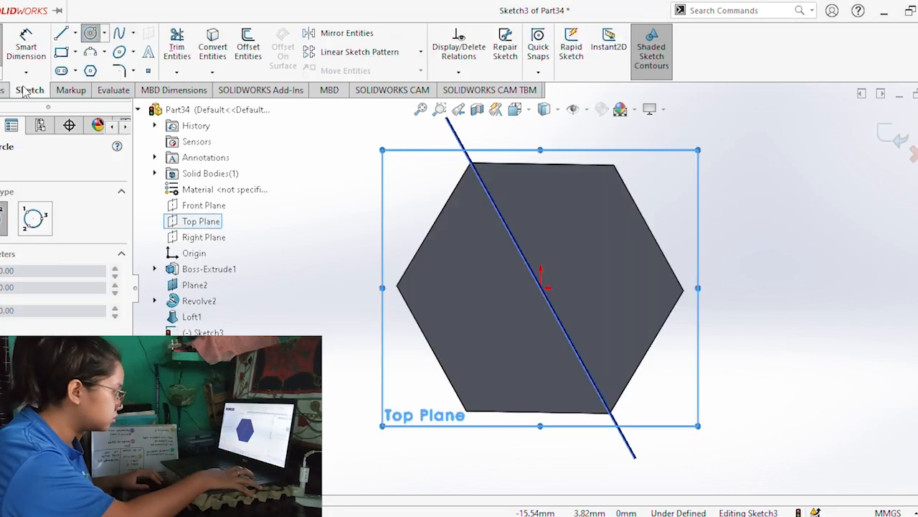
pyautogui.click(1, 46)
# Sketch a circle centred on the origin on the hexagonal block's bottom face and set its diameter to 5 mm.
pyautogui.click(2, 46)
pyautogui.click(573, 276)
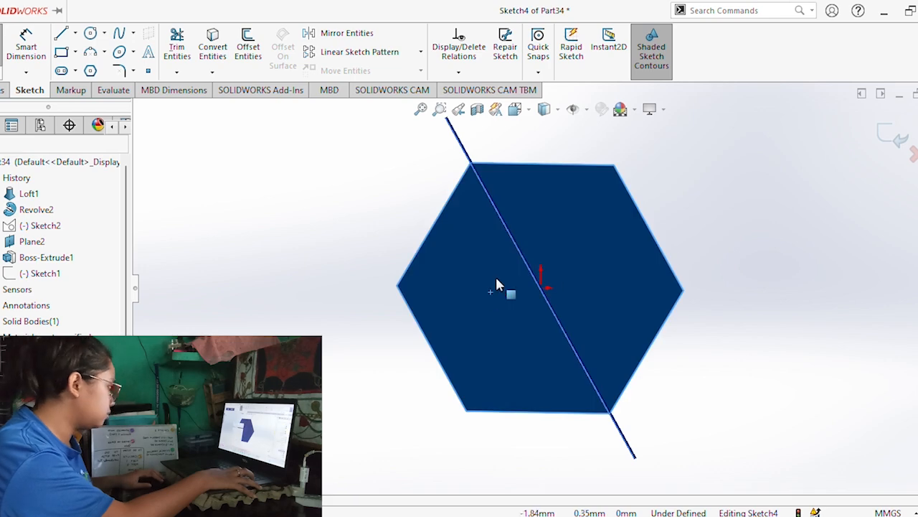
pyautogui.click(91, 33)
pyautogui.moveTo(545, 287); pyautogui.dragTo(511, 303, button='middle')
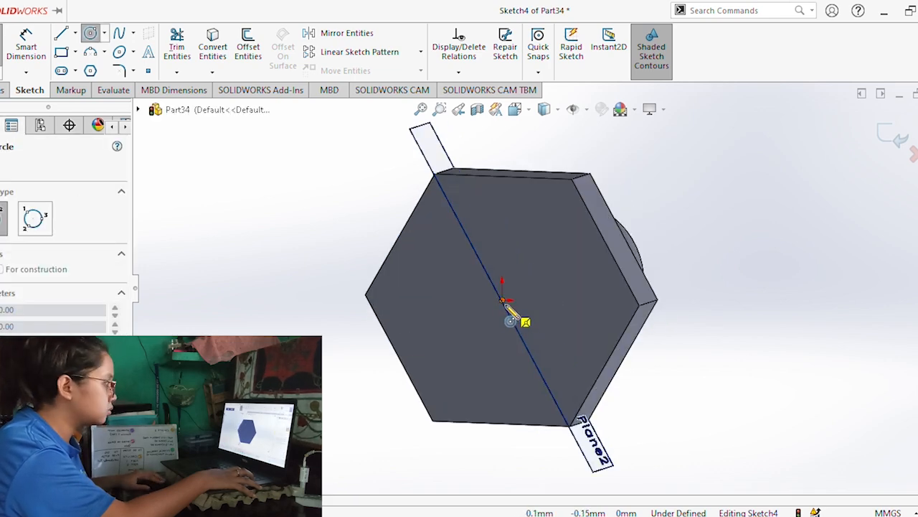
pyautogui.click(503, 301)
pyautogui.click(547, 275)
pyautogui.click(24, 62)
pyautogui.click(550, 280)
pyautogui.click(592, 249)
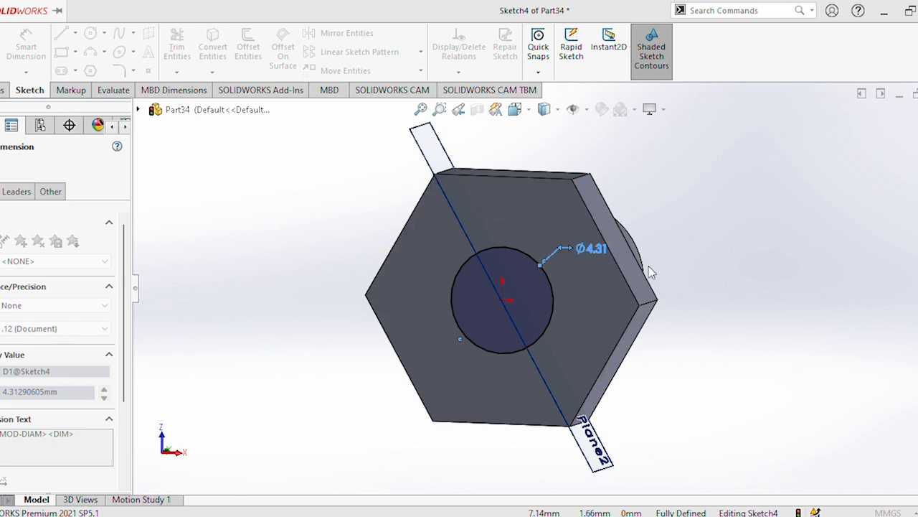
pyautogui.write('5')
pyautogui.press('Return')
# Extrude the circle 6 mm blind outward from the hexagonal base as a merged cylindrical shank.
pyautogui.click(2, 90)
pyautogui.click(3, 44)
pyautogui.moveTo(420, 307); pyautogui.dragTo(302, 309, button='middle')
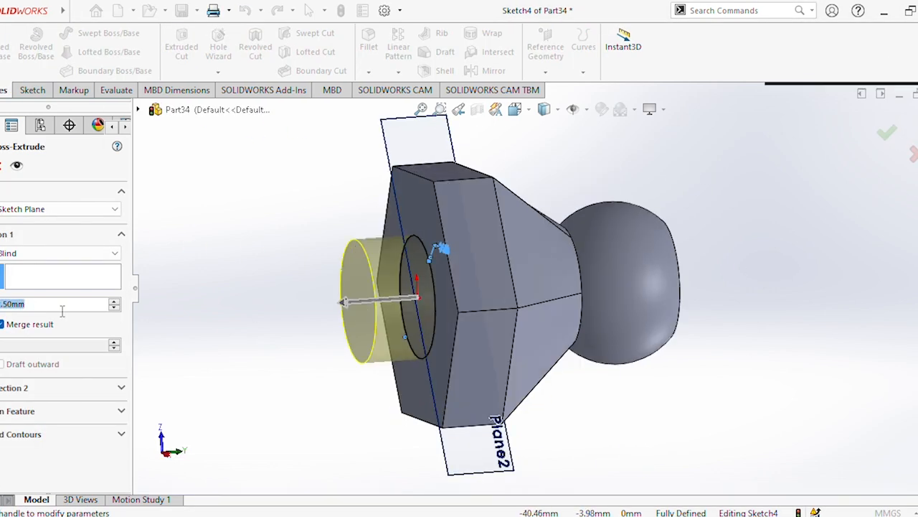
pyautogui.write('6')
pyautogui.press('Return')
pyautogui.press('Return')
# Add a thread along the shank from its free end edge up to the edge at the hexagonal base, and save the part.
pyautogui.moveTo(322, 220); pyautogui.dragTo(308, 290, button='middle')
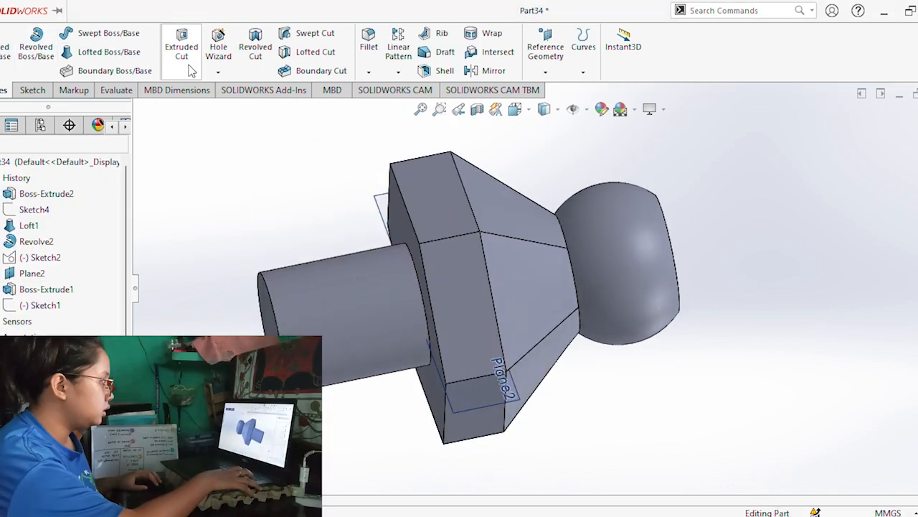
pyautogui.click(218, 73)
pyautogui.click(223, 133)
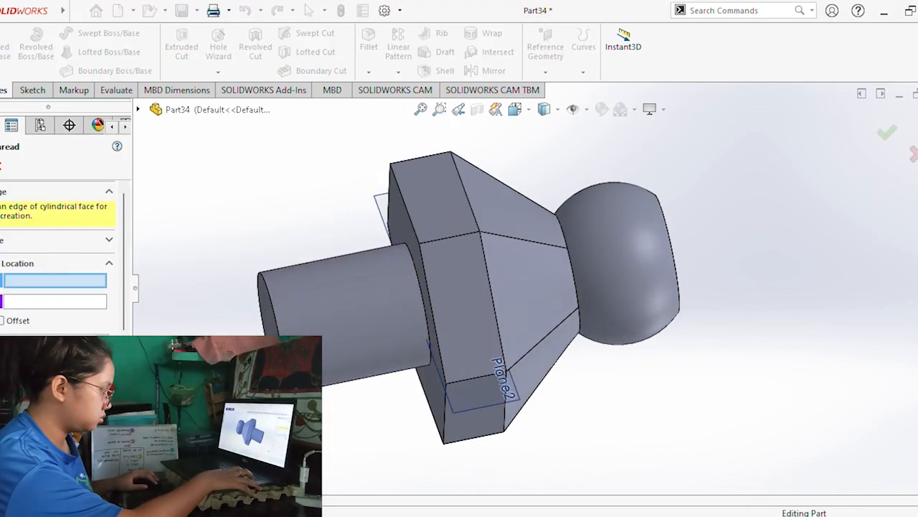
pyautogui.click(268, 328)
pyautogui.scroll(-6, 64, 251)
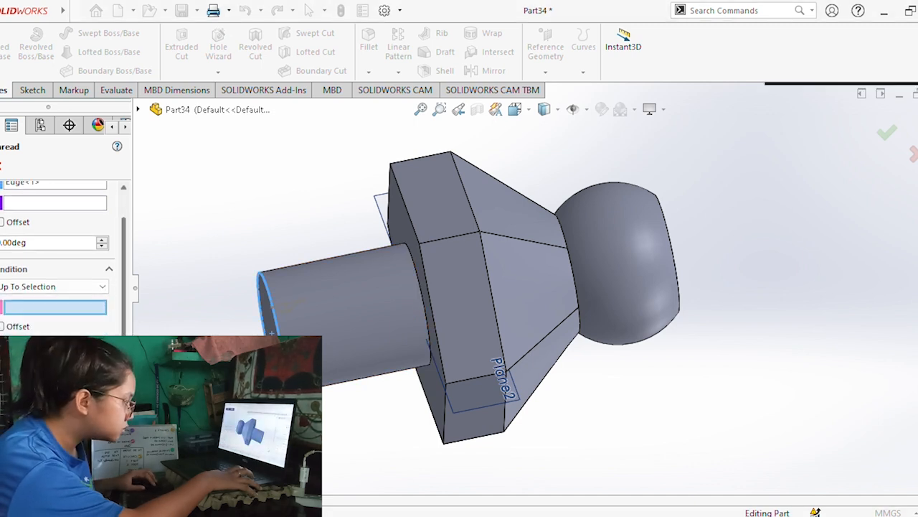
pyautogui.scroll(5, 131, 230)
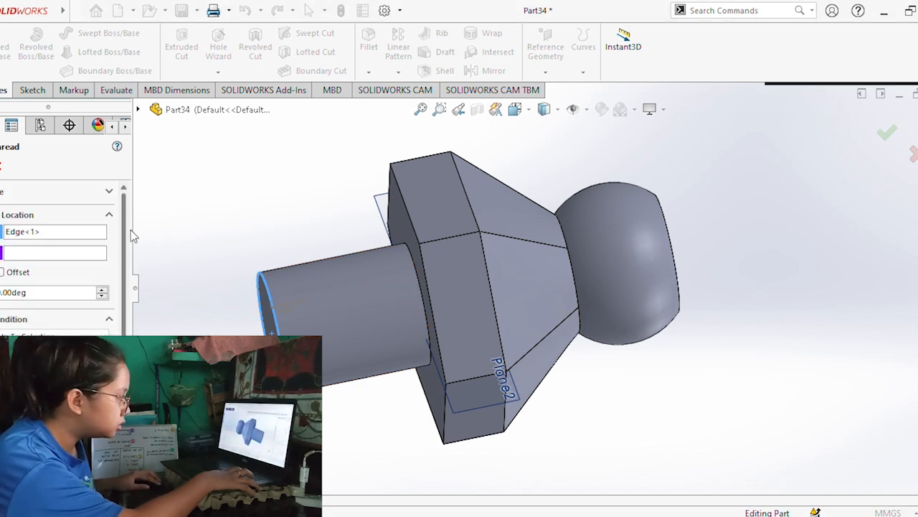
pyautogui.click(420, 279)
pyautogui.moveTo(126, 315); pyautogui.dragTo(126, 370)
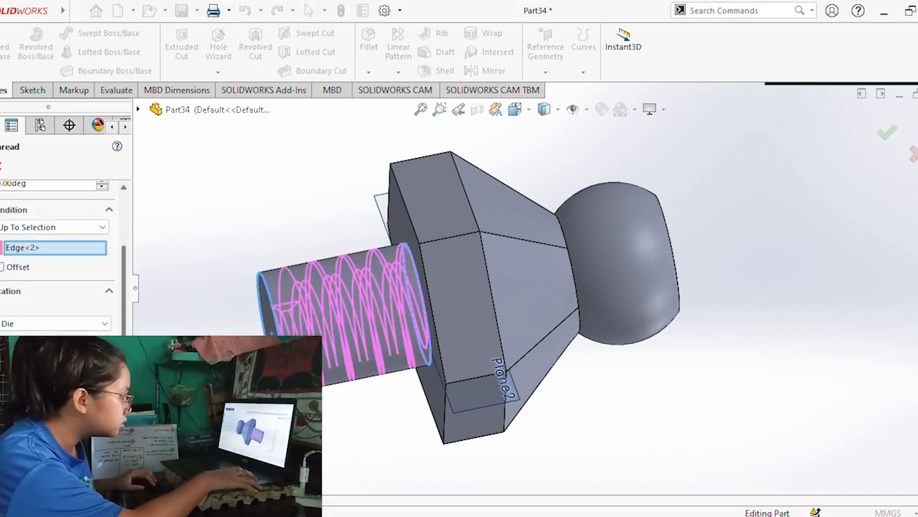
pyautogui.click(0, 166)
pyautogui.moveTo(466, 287); pyautogui.dragTo(308, 246, button='middle')
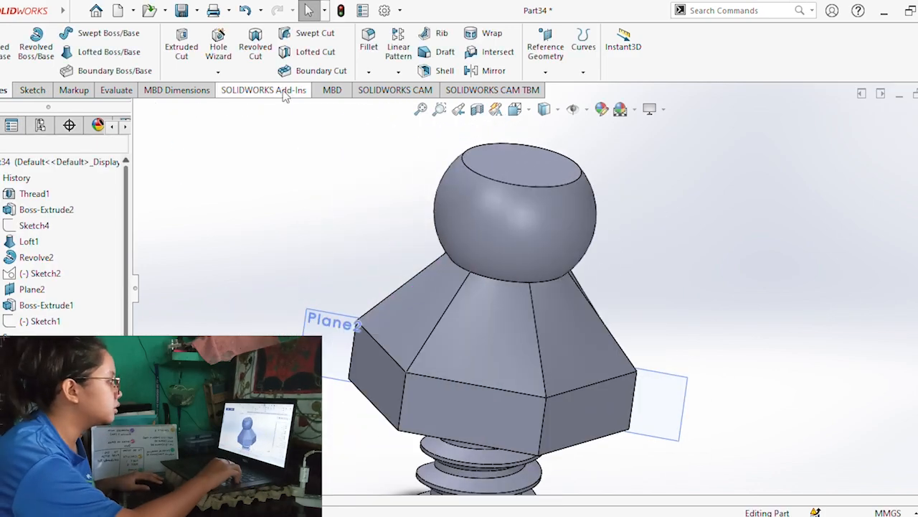
pyautogui.click(182, 11)
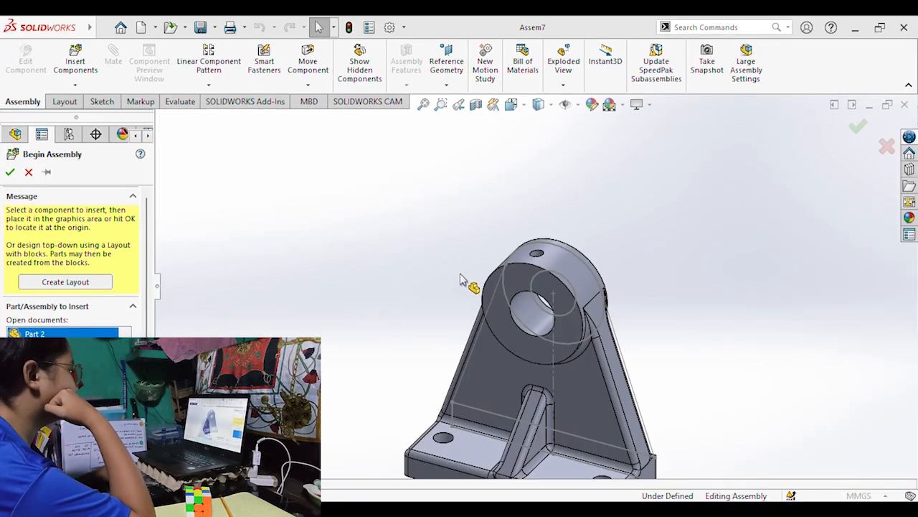
# Place the support bracket, clamp arm, pulley, collar, two shafts and bushing as separate components in the new assembly.
pyautogui.click(461, 278)
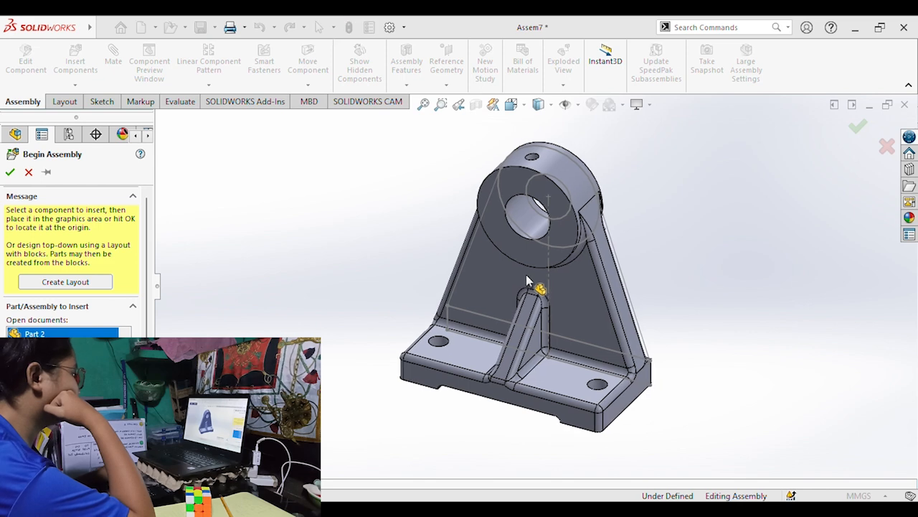
pyautogui.scroll(4, 488, 284)
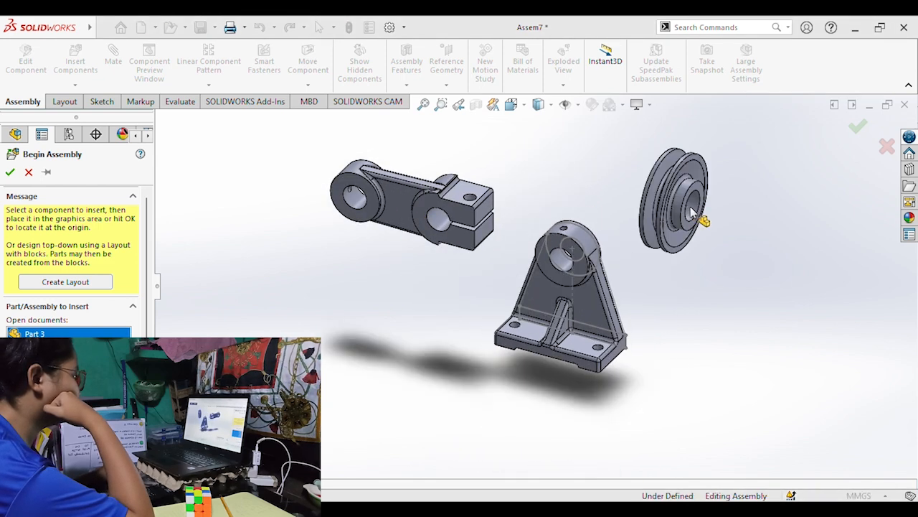
pyautogui.click(769, 231)
pyautogui.click(733, 296)
pyautogui.click(799, 329)
pyautogui.click(708, 384)
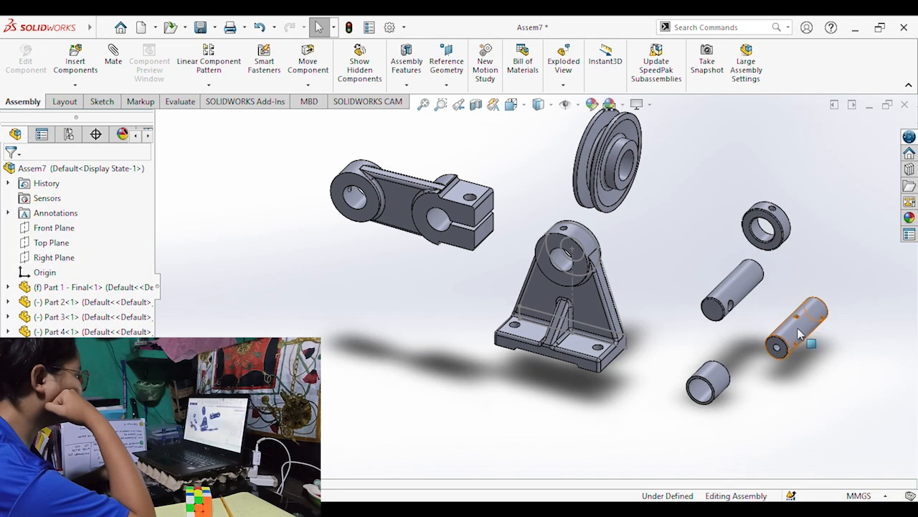
# Rotate the clamp arm about 180° with the move triad, reversing its split end and round boss.
pyautogui.rightClick(403, 206)
pyautogui.click(453, 337)
pyautogui.moveTo(452, 169); pyautogui.dragTo(353, 259)
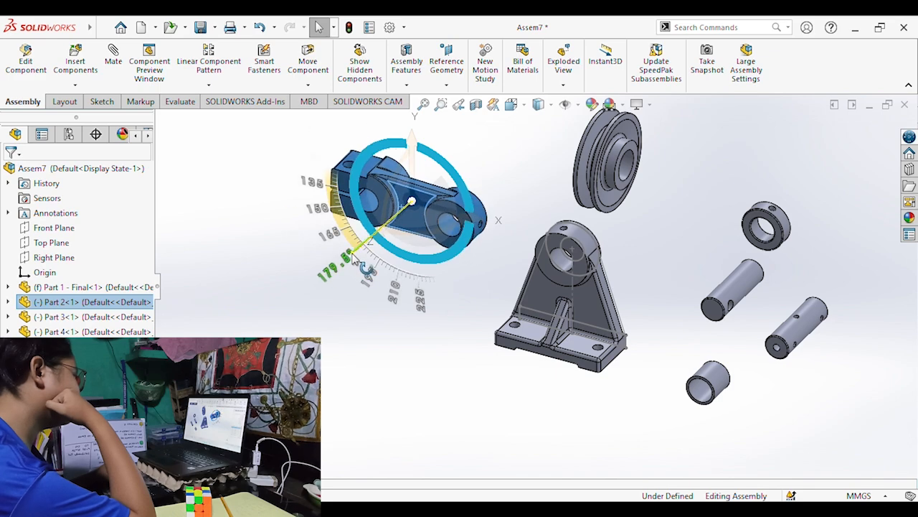
# Mate the shaft with the axial hole concentric with the bore in the clamp arm's round boss.
pyautogui.click(802, 328)
pyautogui.keyDown('ctrl'); pyautogui.click(451, 221); pyautogui.keyUp('ctrl')
pyautogui.click(113, 55)
pyautogui.moveTo(495, 287); pyautogui.dragTo(465, 254, button='middle')
pyautogui.scroll(-5, 528, 231)
pyautogui.rightClick(464, 254)
pyautogui.moveTo(474, 258); pyautogui.dragTo(331, 320)
pyautogui.moveTo(402, 305); pyautogui.dragTo(607, 239, button='middle')
pyautogui.scroll(8, 607, 239)
pyautogui.moveTo(562, 205); pyautogui.dragTo(464, 250, button='middle')
pyautogui.click(490, 333)
pyautogui.moveTo(548, 263); pyautogui.dragTo(584, 266, button='middle')
pyautogui.press('Escape')
pyautogui.moveTo(478, 304); pyautogui.dragTo(484, 280, button='middle')
# Turn the plain shaft end for end with the move triad so its cross-hole faces away from the front.
pyautogui.rightClick(717, 326)
pyautogui.click(759, 245)
pyautogui.moveTo(672, 327); pyautogui.dragTo(806, 329)
pyautogui.moveTo(656, 281); pyautogui.dragTo(622, 376)
pyautogui.moveTo(674, 288); pyautogui.dragTo(676, 287)
# Mate the plain shaft concentric with the bore of the support bracket's hub.
pyautogui.click(780, 288)
pyautogui.click(704, 332)
pyautogui.keyDown('ctrl'); pyautogui.click(442, 317); pyautogui.keyUp('ctrl')
pyautogui.click(705, 332)
pyautogui.keyDown('ctrl'); pyautogui.click(585, 330); pyautogui.keyUp('ctrl')
pyautogui.click(8, 287)
pyautogui.click(674, 322)
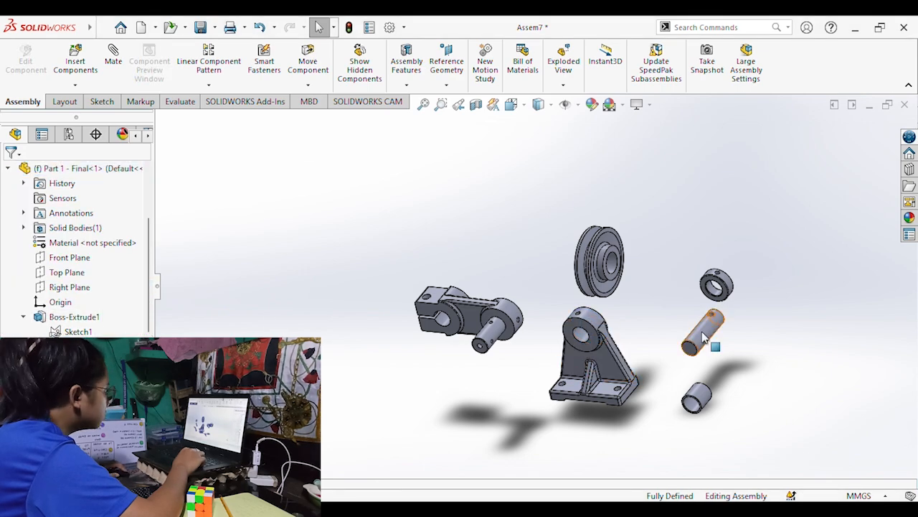
pyautogui.click(704, 332)
pyautogui.keyDown('ctrl'); pyautogui.click(584, 330); pyautogui.keyUp('ctrl')
pyautogui.click(113, 61)
# Align the plain shaft's cross-hole with the tapped hole in the support bracket's hub.
pyautogui.click(520, 199)
pyautogui.scroll(-10, 582, 326)
pyautogui.scroll(-15, 534, 285)
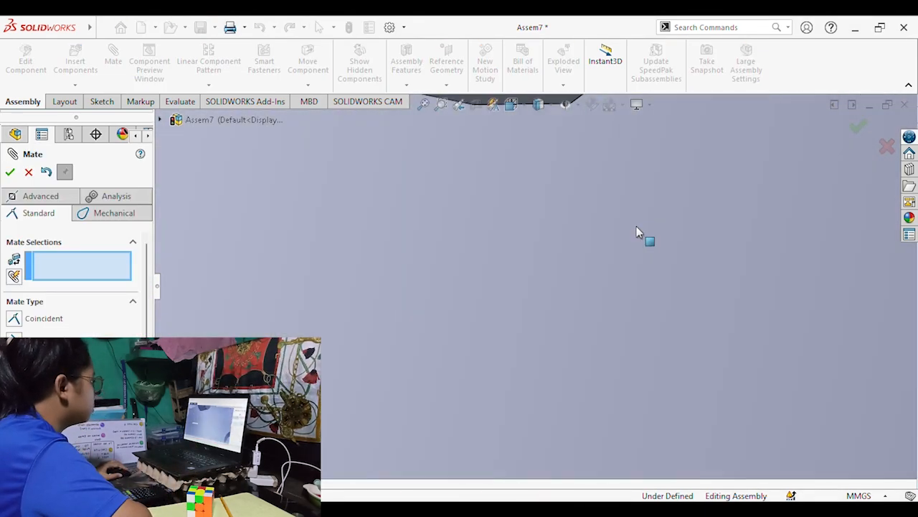
pyautogui.scroll(15, 518, 274)
pyautogui.moveTo(518, 274); pyautogui.dragTo(518, 338, button='middle')
pyautogui.click(497, 191)
pyautogui.click(445, 256)
pyautogui.click(29, 173)
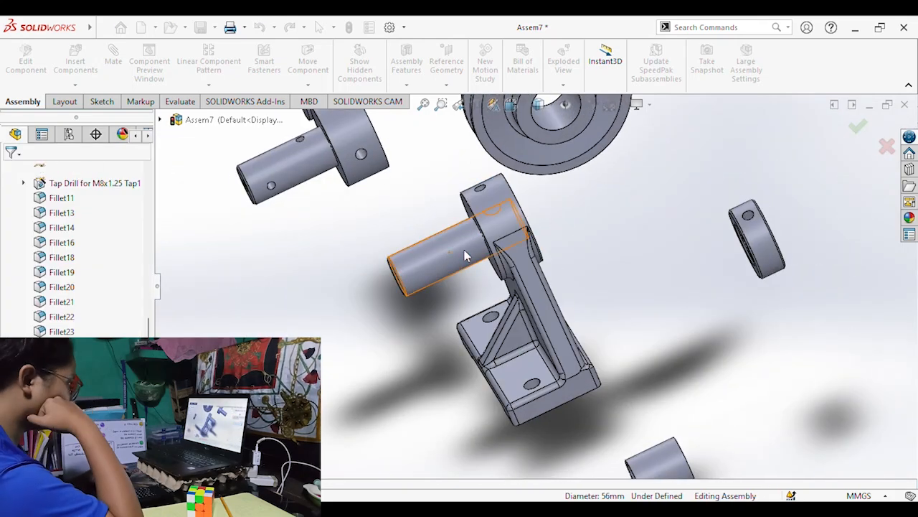
pyautogui.click(509, 215)
pyautogui.click(602, 229)
# Try to mate the clamp arm's split bore with the plain shaft in the bracket.
pyautogui.moveTo(509, 215); pyautogui.dragTo(352, 175, button='middle')
pyautogui.scroll(1, 352, 174)
pyautogui.click(432, 235)
pyautogui.keyDown('ctrl'); pyautogui.click(692, 360); pyautogui.keyUp('ctrl')
pyautogui.click(115, 65)
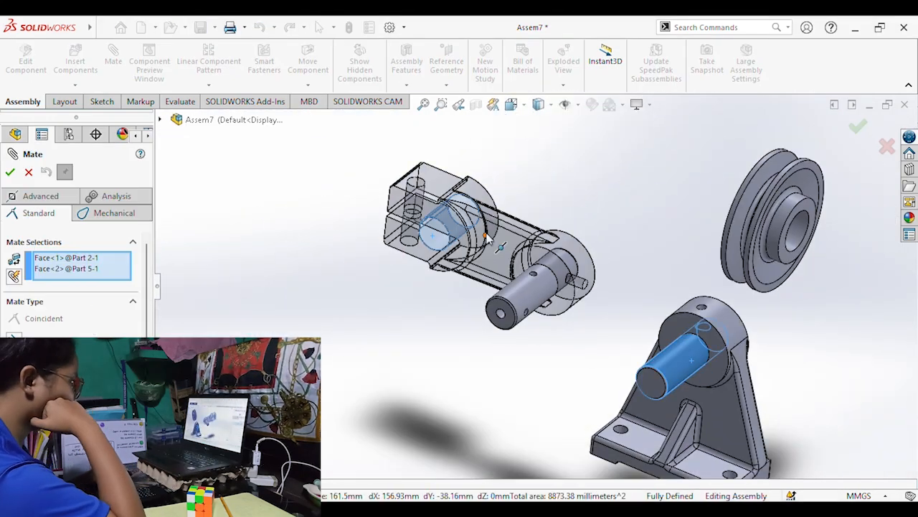
pyautogui.scroll(3, 576, 308)
pyautogui.press('Escape')
pyautogui.click(637, 343)
pyautogui.keyDown('ctrl'); pyautogui.click(490, 266); pyautogui.keyUp('ctrl')
pyautogui.click(494, 262)
pyautogui.keyDown('ctrl'); pyautogui.click(635, 344); pyautogui.keyUp('ctrl')
pyautogui.click(113, 56)
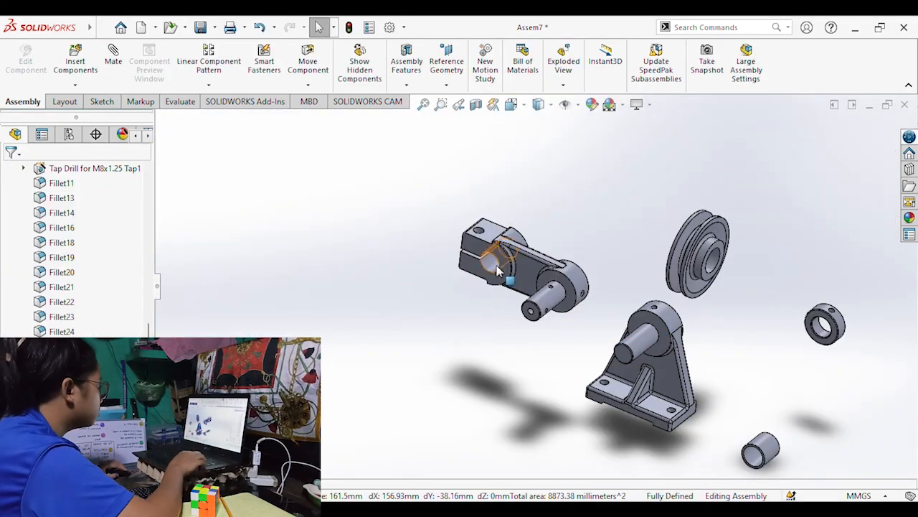
pyautogui.press('Escape')
# Mate the clamp arm's split bore concentric with the plain shaft projecting from the bracket.
pyautogui.keyDown('ctrl'); pyautogui.click(632, 342); pyautogui.keyUp('ctrl')
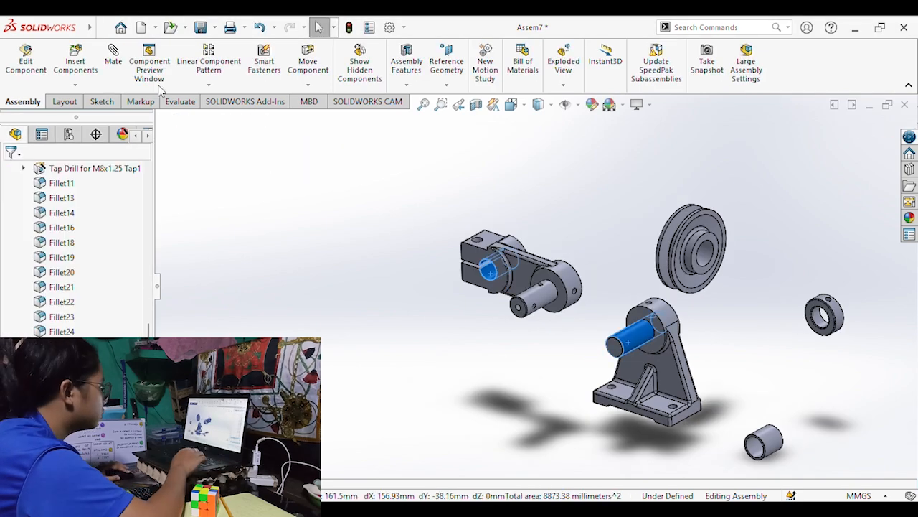
pyautogui.click(113, 56)
pyautogui.press('Escape')
pyautogui.click(113, 55)
pyautogui.click(10, 172)
pyautogui.scroll(-5, 629, 305)
pyautogui.moveTo(603, 265); pyautogui.dragTo(628, 304, button='middle')
pyautogui.scroll(-3, 624, 302)
pyautogui.moveTo(547, 285); pyautogui.dragTo(727, 303, button='middle')
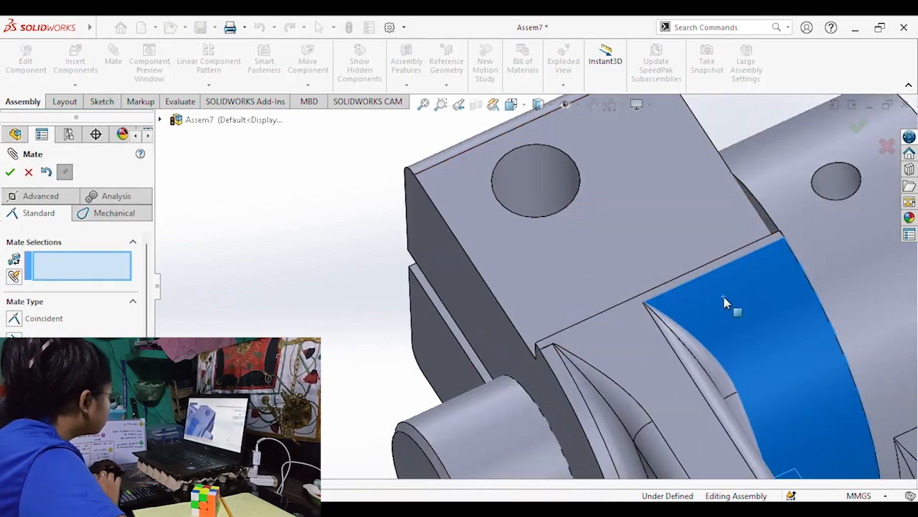
pyautogui.scroll(5, 383, 275)
pyautogui.scroll(3, 608, 303)
pyautogui.press('Escape')
# Mate the bushing concentric with the shaft projecting from the clamp arm's round boss.
pyautogui.click(597, 330)
pyautogui.moveTo(650, 321); pyautogui.dragTo(672, 353, button='middle')
pyautogui.click(636, 352)
pyautogui.click(653, 416)
pyautogui.keyDown('ctrl'); pyautogui.click(588, 322); pyautogui.keyUp('ctrl')
pyautogui.click(108, 72)
pyautogui.click(10, 172)
# Mate the pulley concentric with the shaft projecting from the clamp arm.
pyautogui.moveTo(718, 370); pyautogui.dragTo(664, 374, button='middle')
pyautogui.scroll(-10, 475, 332)
pyautogui.scroll(10, 538, 348)
pyautogui.click(601, 210)
pyautogui.click(516, 281)
pyautogui.click(735, 235)
pyautogui.scroll(-8, 530, 287)
pyautogui.moveTo(505, 288); pyautogui.dragTo(529, 291, button='middle')
pyautogui.moveTo(530, 289); pyautogui.dragTo(520, 293)
pyautogui.scroll(8, 474, 304)
# Mate the collar concentric with the free end of the clamp arm's shaft, in front of the pulley.
pyautogui.click(744, 264)
pyautogui.press('Escape')
pyautogui.keyDown('ctrl'); pyautogui.click(575, 270); pyautogui.keyUp('ctrl')
pyautogui.click(113, 61)
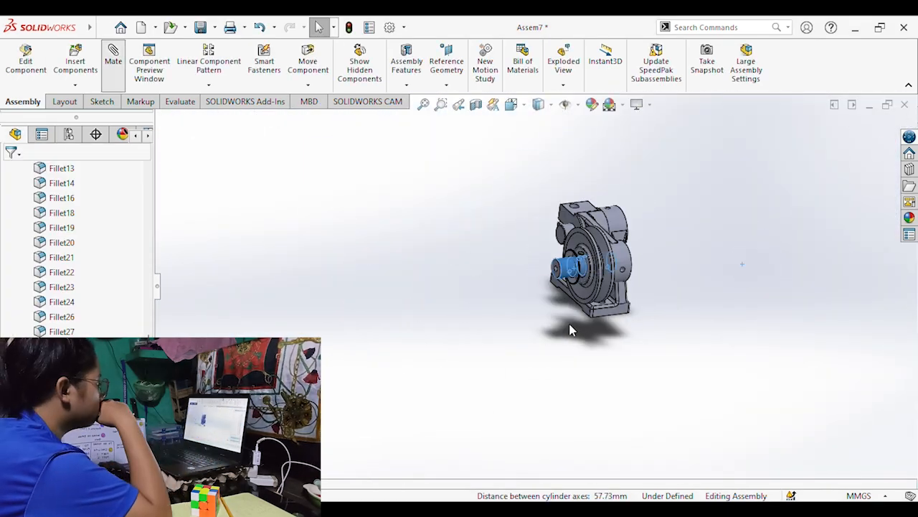
pyautogui.click(10, 172)
pyautogui.moveTo(527, 322); pyautogui.dragTo(500, 281, button='middle')
pyautogui.scroll(-9, 495, 281)
pyautogui.moveTo(473, 287); pyautogui.dragTo(471, 342)
pyautogui.moveTo(472, 342); pyautogui.dragTo(543, 278, button='middle')
pyautogui.press('Escape')
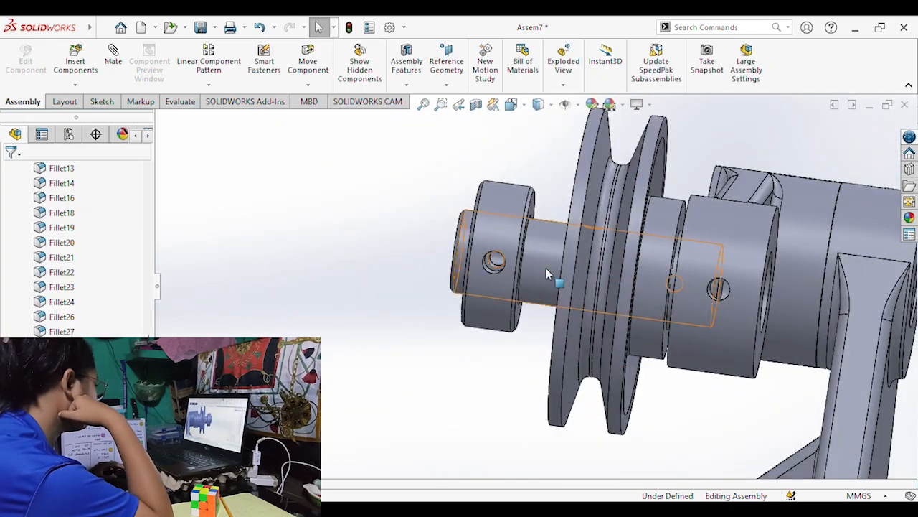
# Slide the parts along the clamp arm's shaft so the collar sits close against the pulley near the shaft's free end.
pyautogui.click(550, 273)
pyautogui.moveTo(600, 287); pyautogui.dragTo(608, 288)
pyautogui.moveTo(558, 349); pyautogui.dragTo(593, 343, button='middle')
pyautogui.moveTo(596, 292); pyautogui.dragTo(604, 295)
pyautogui.moveTo(491, 282); pyautogui.dragTo(546, 290)
pyautogui.moveTo(531, 359); pyautogui.dragTo(505, 363, button='middle')
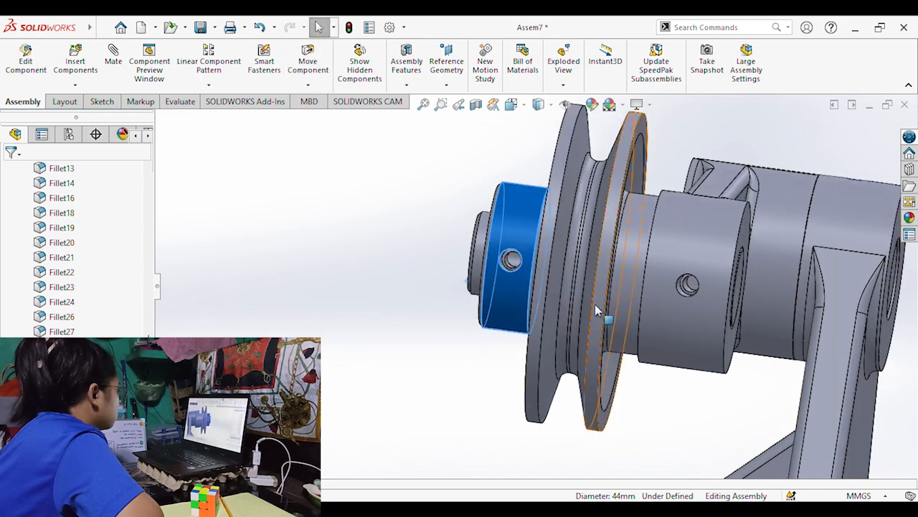
pyautogui.moveTo(610, 301); pyautogui.dragTo(586, 298)
pyautogui.moveTo(445, 308); pyautogui.dragTo(431, 287, button='middle')
pyautogui.click(189, 146)
# Insert the split washer, two set screws, ball-head fitting, hex bolt and hex nut as separate components beside the assembly.
pyautogui.moveTo(308, 237); pyautogui.dragTo(445, 272, button='middle')
pyautogui.scroll(5, 465, 243)
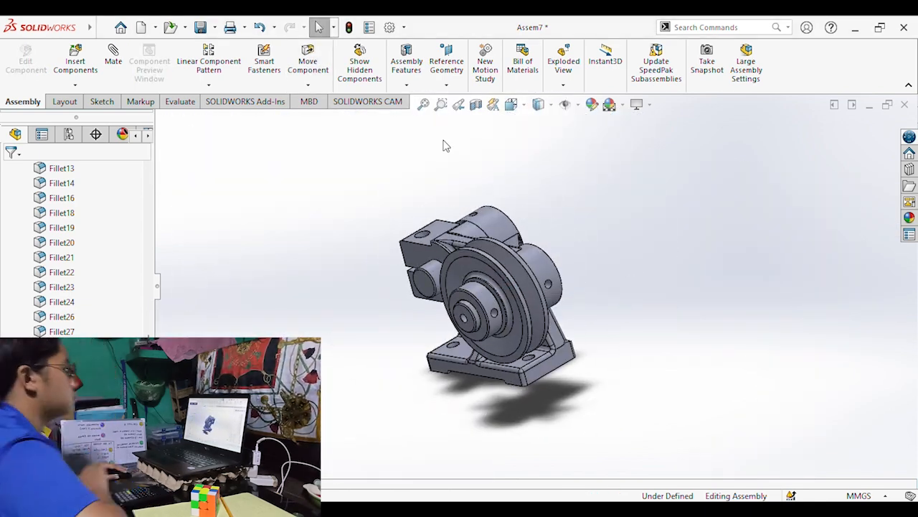
pyautogui.click(75, 64)
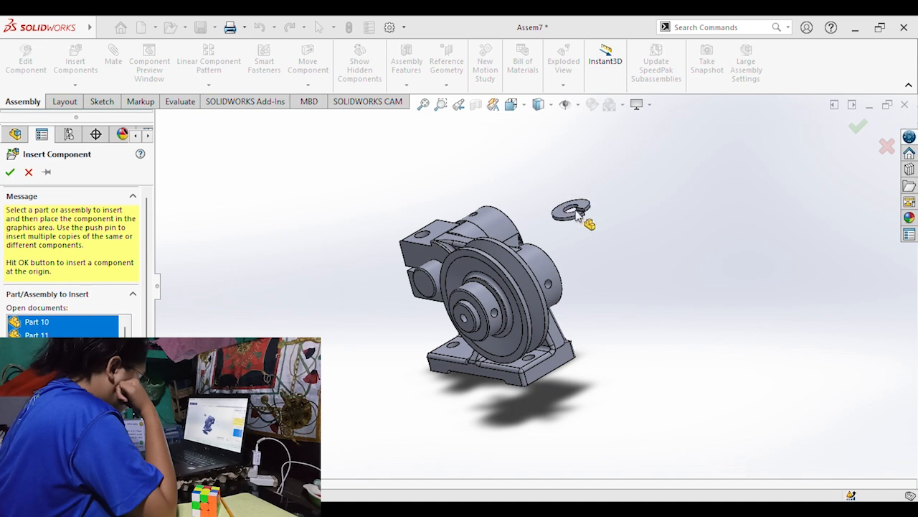
pyautogui.click(686, 219)
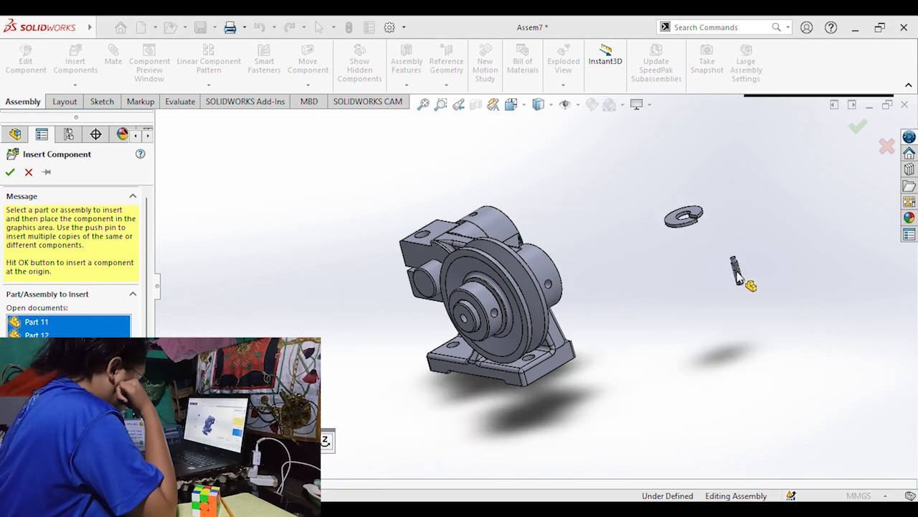
pyautogui.click(731, 265)
pyautogui.click(761, 304)
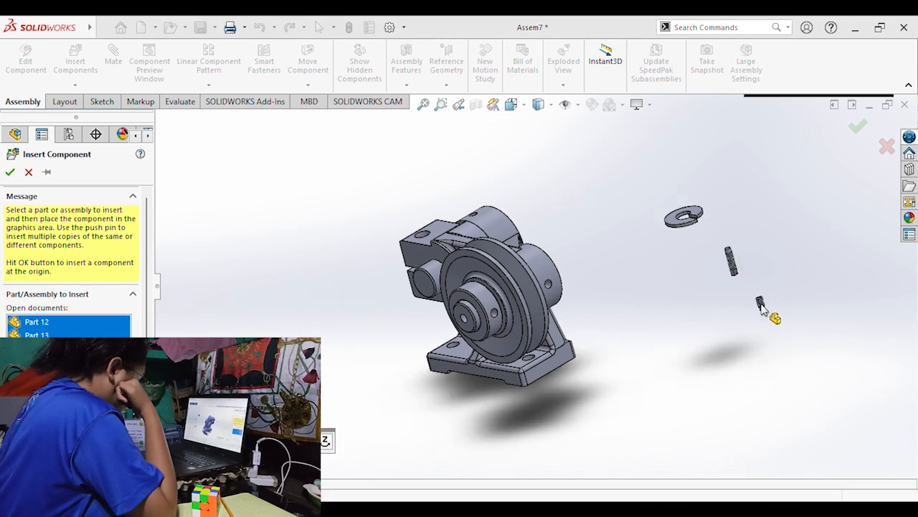
pyautogui.click(764, 242)
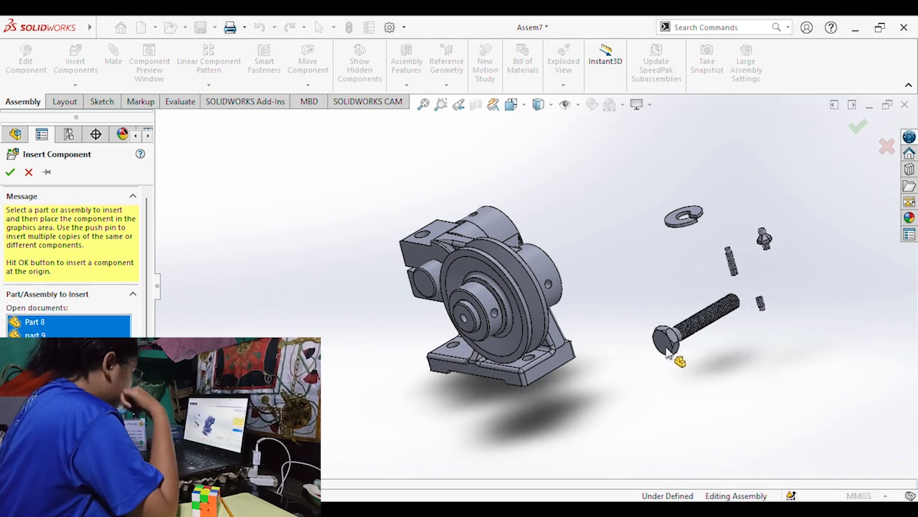
pyautogui.click(666, 347)
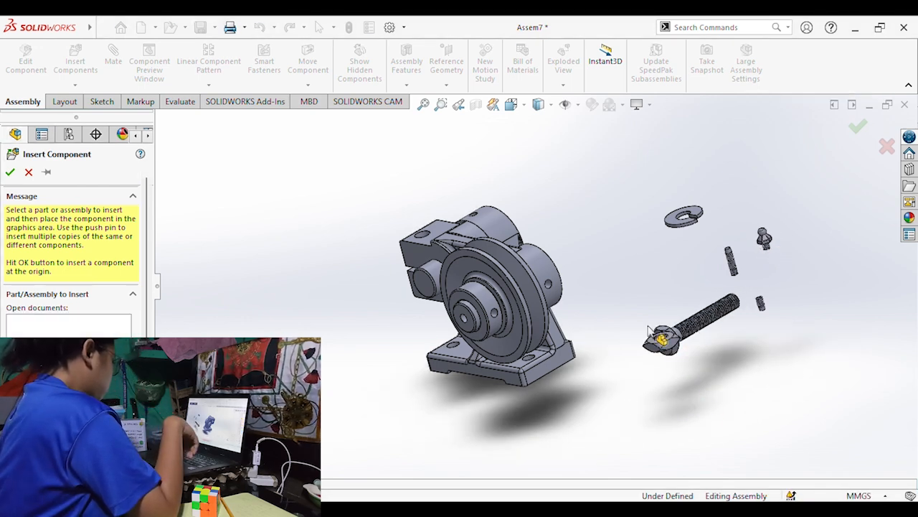
pyautogui.click(661, 347)
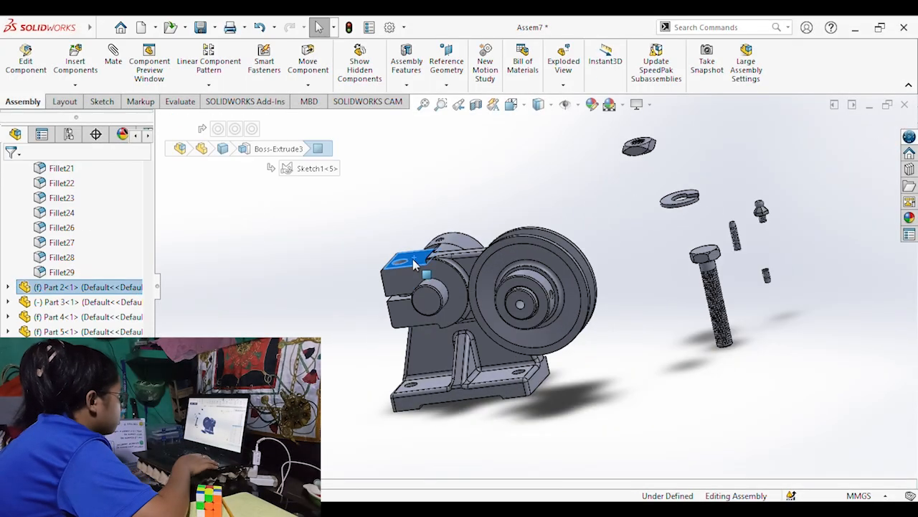
# Mate the hex bolt's threaded shank with the edge of the bolt hole in the clamp arm's split end.
pyautogui.moveTo(216, 147); pyautogui.dragTo(707, 380, button='middle')
pyautogui.click(426, 280)
pyautogui.moveTo(426, 279); pyautogui.dragTo(798, 328, button='middle')
pyautogui.keyDown('ctrl'); pyautogui.click(467, 318); pyautogui.keyUp('ctrl')
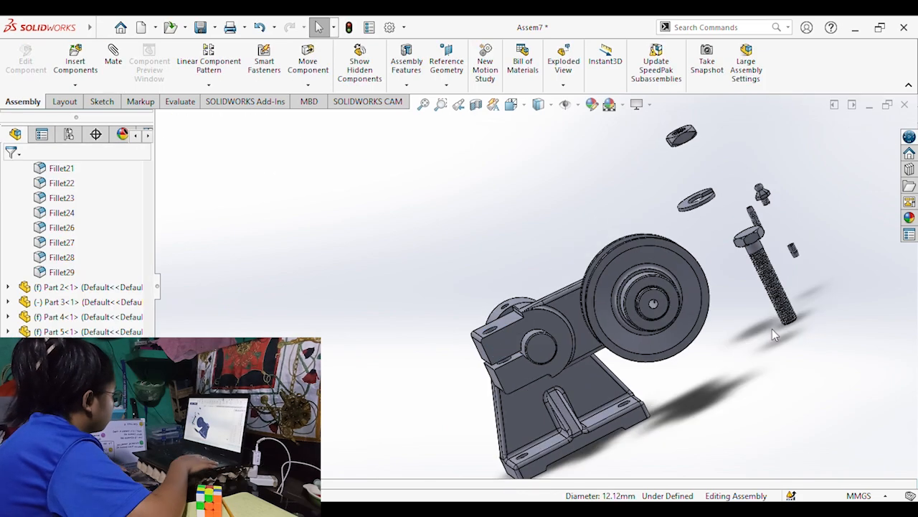
pyautogui.click(782, 330)
pyautogui.moveTo(782, 330); pyautogui.dragTo(501, 366, button='middle')
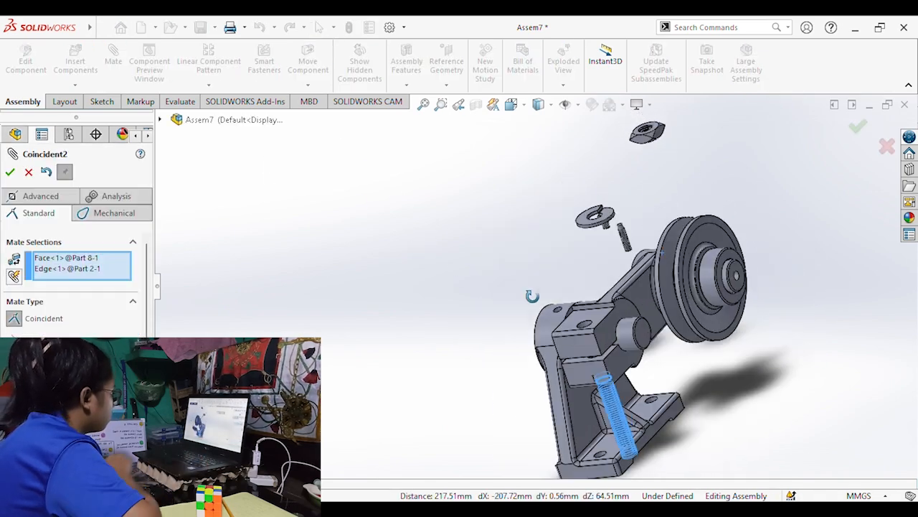
pyautogui.moveTo(529, 295); pyautogui.dragTo(649, 425, button='middle')
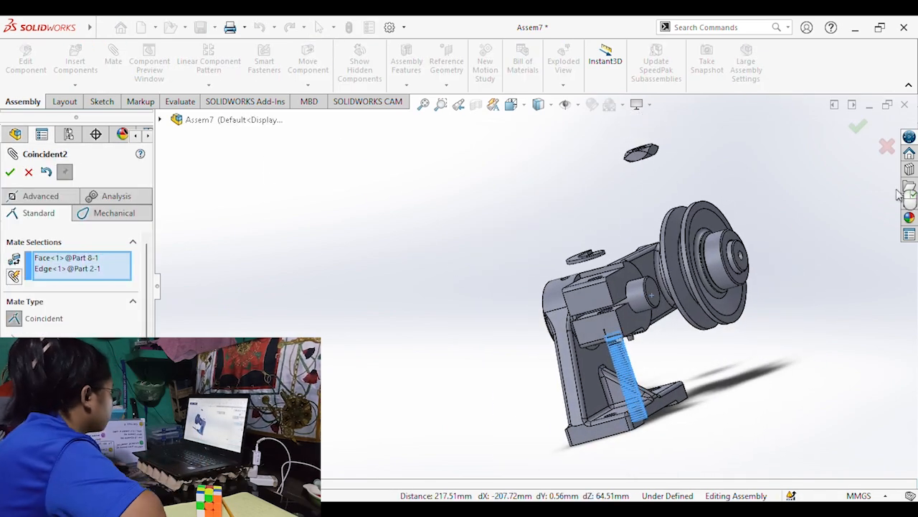
pyautogui.press('Escape')
# Move the hex bolt about 50 mm upward along its axis with the move triad so it passes through the clamp.
pyautogui.click(627, 382)
pyautogui.rightClick(628, 382)
pyautogui.click(663, 359)
pyautogui.moveTo(611, 306); pyautogui.dragTo(590, 245)
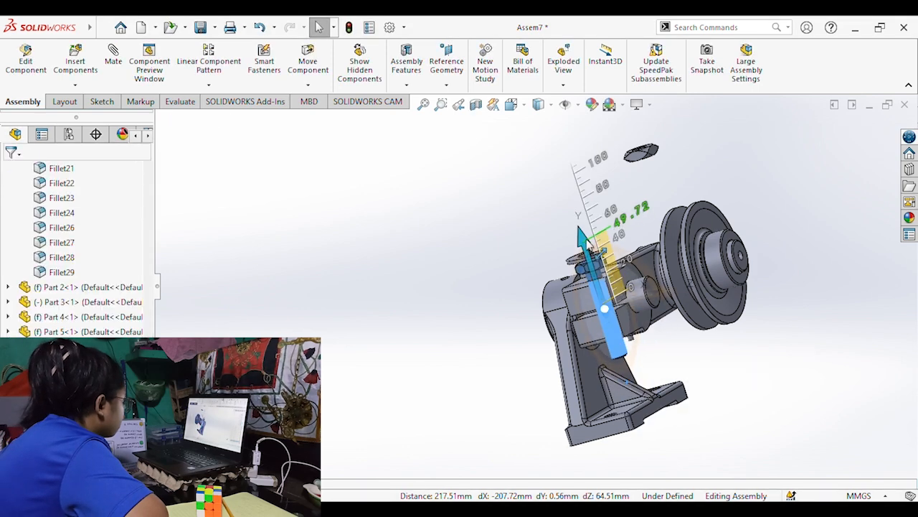
pyautogui.moveTo(574, 266); pyautogui.dragTo(534, 312, button='middle')
pyautogui.press('Escape')
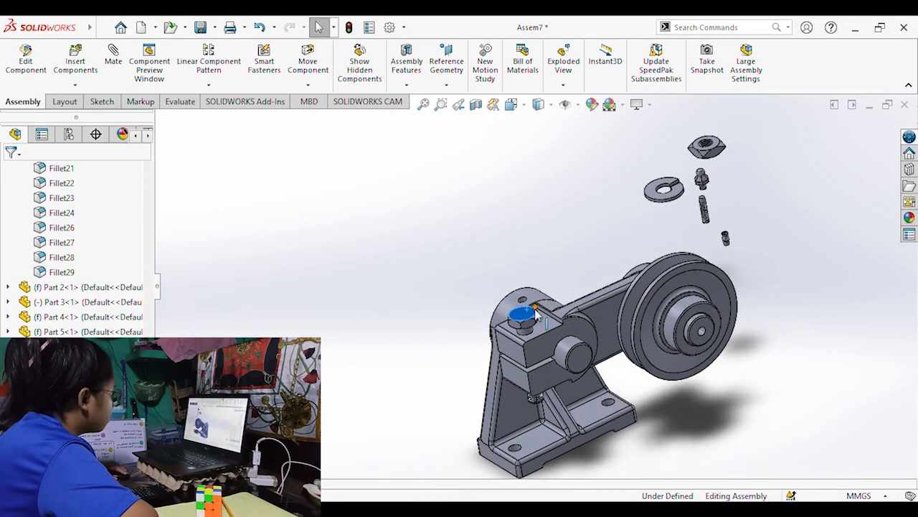
# Mate the split washer with the hex bolt at the clamp arm's split end.
pyautogui.scroll(-5, 513, 324)
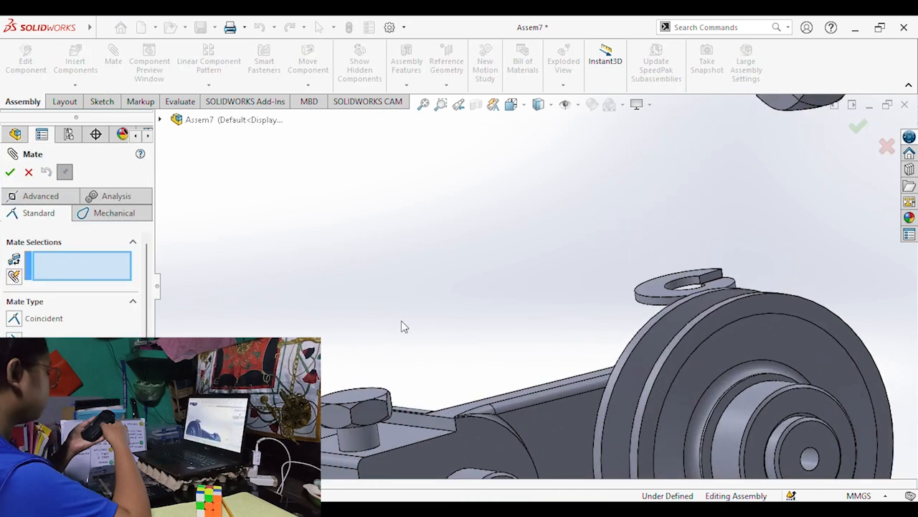
pyautogui.moveTo(402, 327); pyautogui.dragTo(596, 301, button='middle')
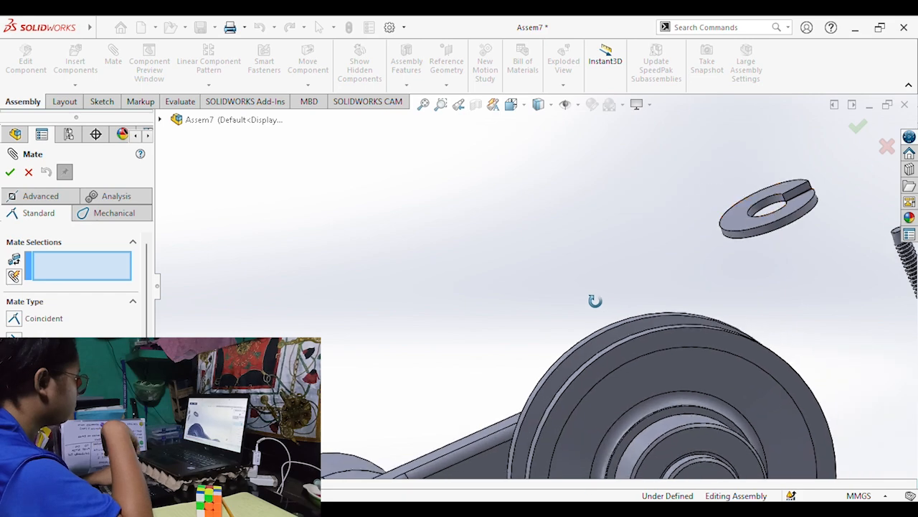
pyautogui.scroll(-1, 765, 209)
pyautogui.moveTo(765, 208); pyautogui.dragTo(602, 259, button='middle')
pyautogui.scroll(5, 526, 287)
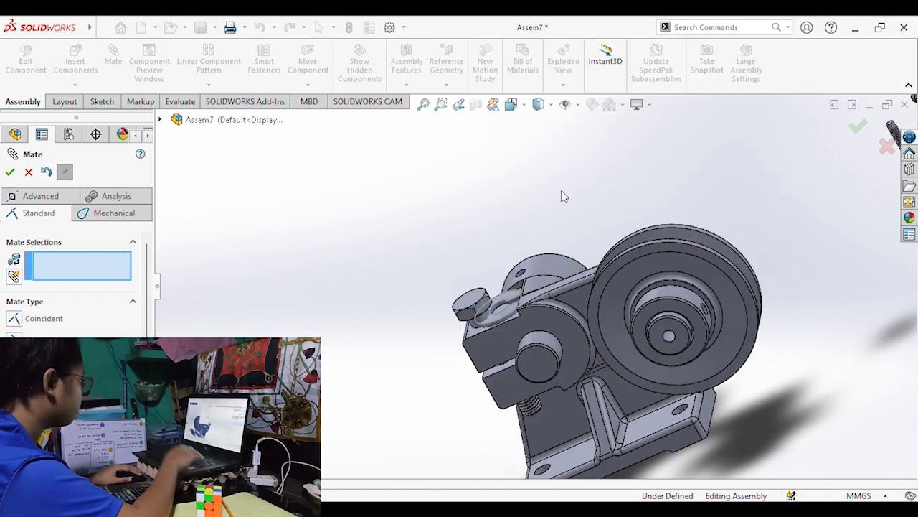
pyautogui.press('Escape')
# Move the split washer with the move triad to a position beneath the hex bolt's head.
pyautogui.rightClick(508, 307)
pyautogui.click(563, 305)
pyautogui.moveTo(563, 305); pyautogui.dragTo(488, 340, button='middle')
pyautogui.scroll(-2, 457, 333)
pyautogui.scroll(2, 495, 346)
pyautogui.scroll(3, 560, 298)
pyautogui.click(487, 340)
# Mate the split washer's flat face with the adjoining face so it seats between the bolt head and the clamp.
pyautogui.scroll(1, 488, 341)
pyautogui.scroll(-2, 644, 256)
pyautogui.moveTo(572, 374); pyautogui.dragTo(509, 394, button='middle')
pyautogui.scroll(2, 644, 257)
pyautogui.scroll(-4, 564, 291)
pyautogui.scroll(2, 484, 381)
pyautogui.click(510, 393)
pyautogui.moveTo(439, 362); pyautogui.dragTo(506, 310, button='middle')
pyautogui.click(506, 310)
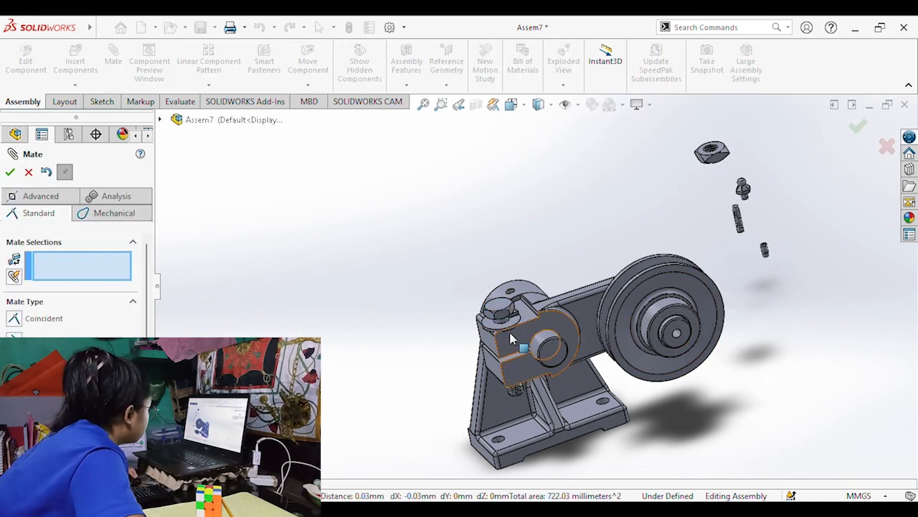
# Mate the hex nut's threaded hole with the bolt's shank on the underside of the clamp.
pyautogui.scroll(-5, 574, 282)
pyautogui.click(475, 255)
pyautogui.moveTo(467, 273); pyautogui.dragTo(506, 225, button='middle')
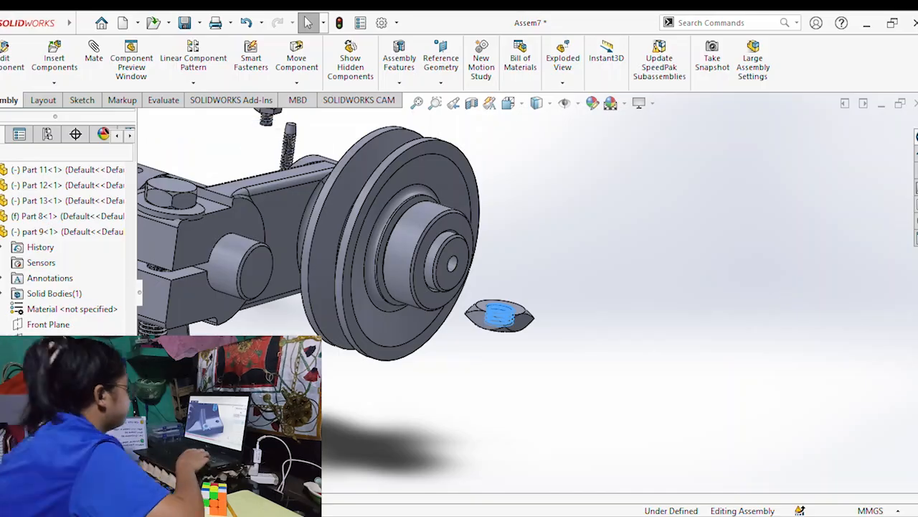
pyautogui.scroll(5, 298, 307)
pyautogui.click(93, 60)
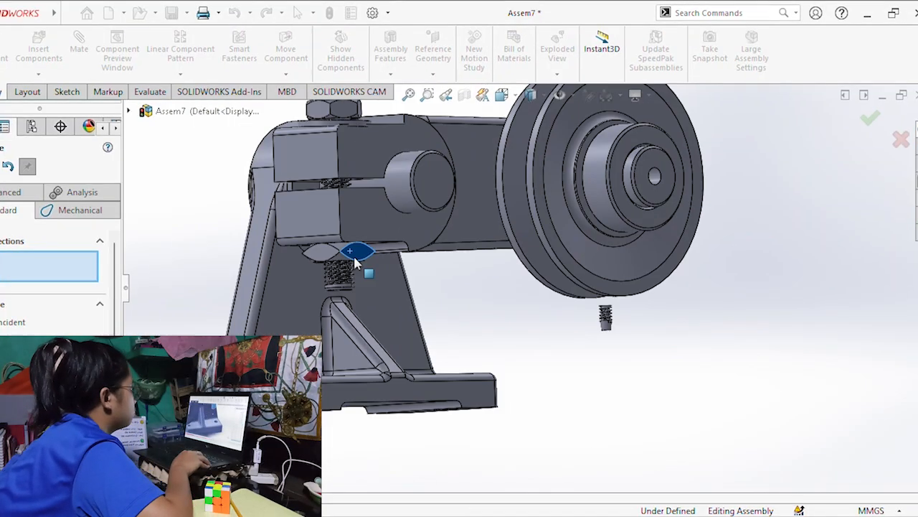
pyautogui.moveTo(353, 258); pyautogui.dragTo(503, 287, button='middle')
pyautogui.scroll(-4, 510, 286)
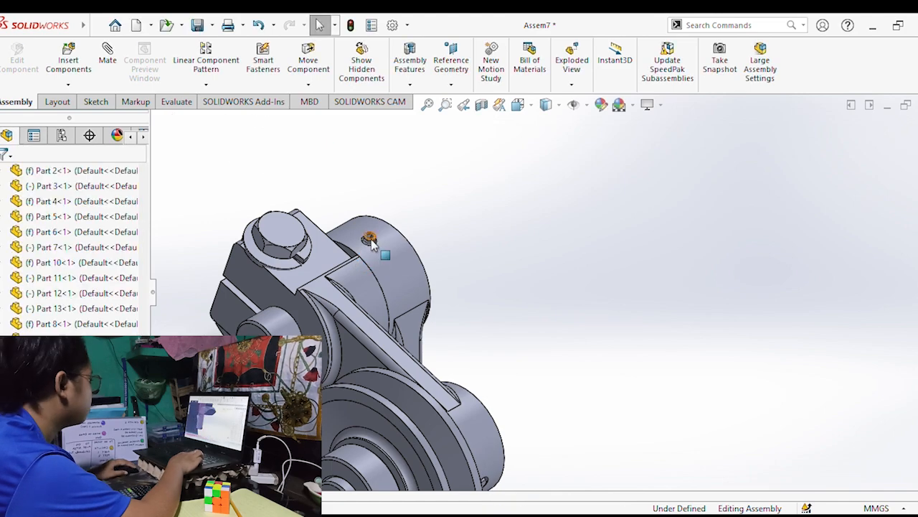
# Rotate the short set screw in the bracket hub's hole to about 323° with the move triad.
pyautogui.moveTo(371, 243); pyautogui.dragTo(387, 269)
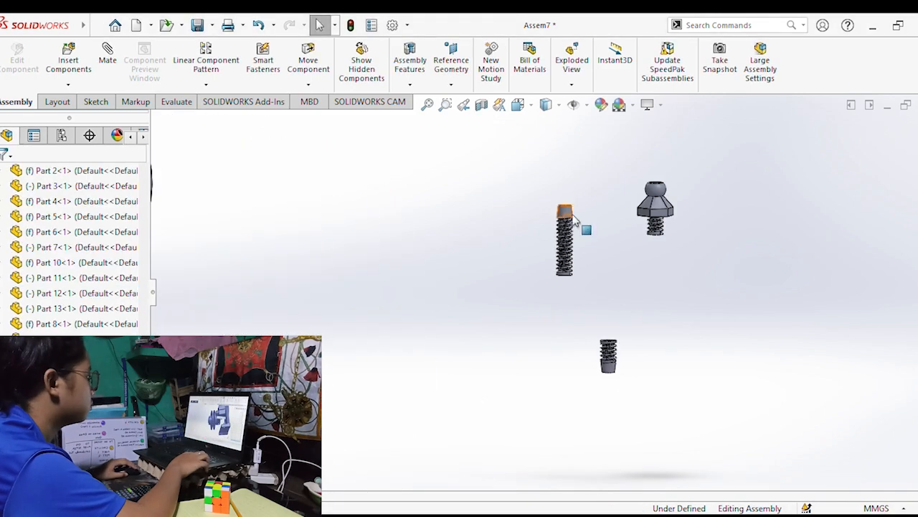
pyautogui.click(607, 352)
# Mate the longer set screw with its hole in the assembly.
pyautogui.moveTo(653, 305); pyautogui.dragTo(541, 301)
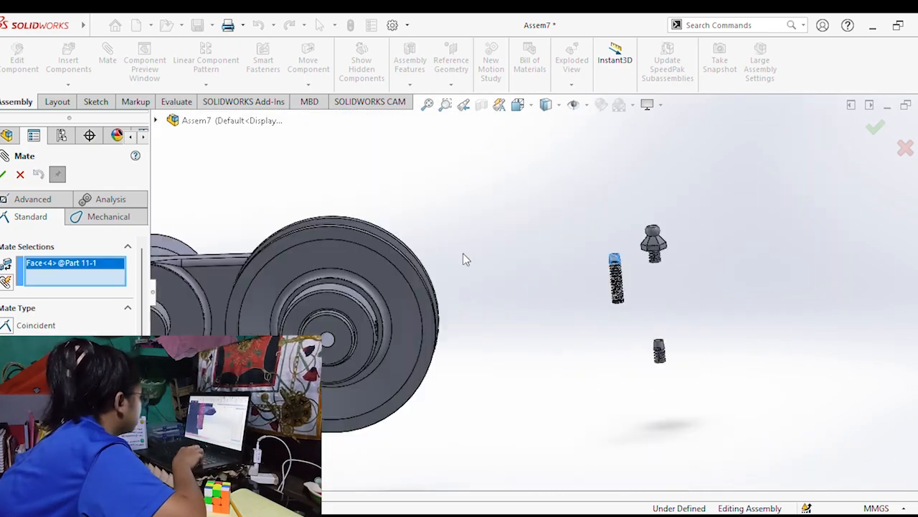
pyautogui.moveTo(462, 255); pyautogui.dragTo(372, 203, button='middle')
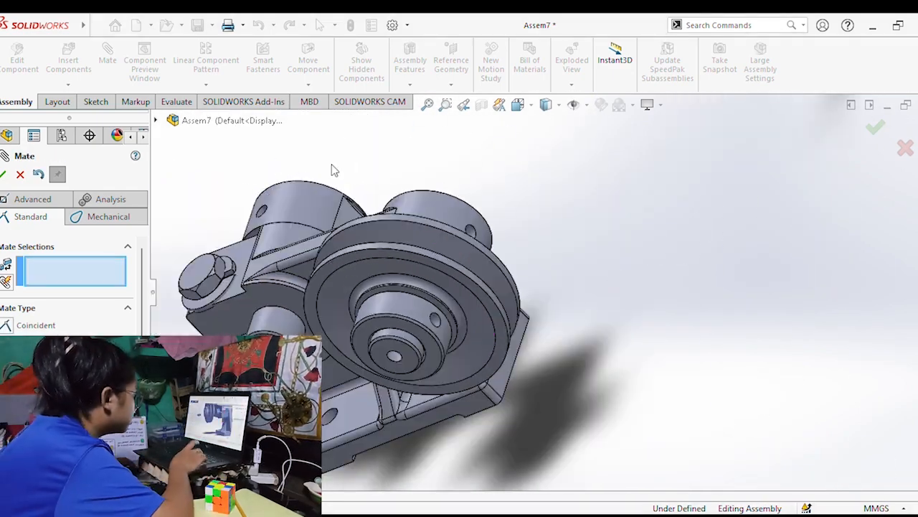
pyautogui.click(16, 101)
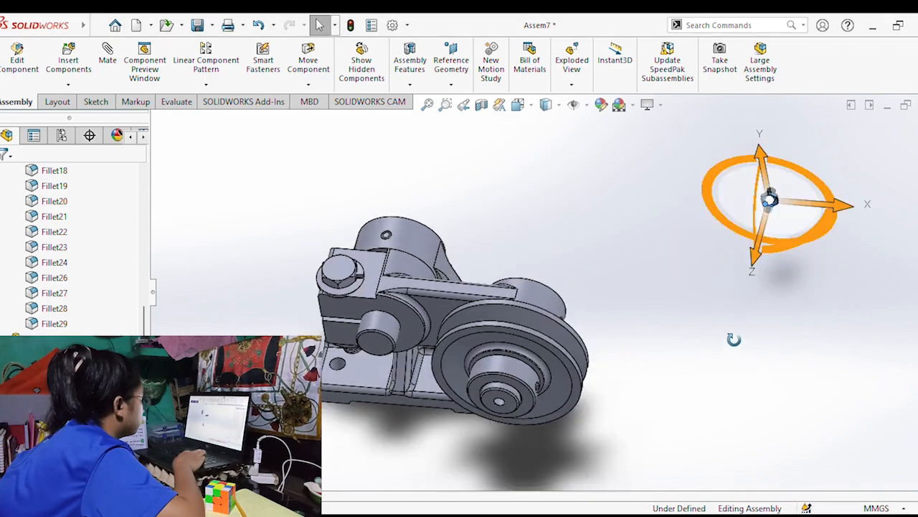
# Examine the assembled belt tightener from the front, side and isometric directions, checking the clamp bolt, pulley, shaft end fitting and bracket.
pyautogui.moveTo(734, 338); pyautogui.dragTo(659, 351)
pyautogui.moveTo(843, 366); pyautogui.dragTo(770, 229)
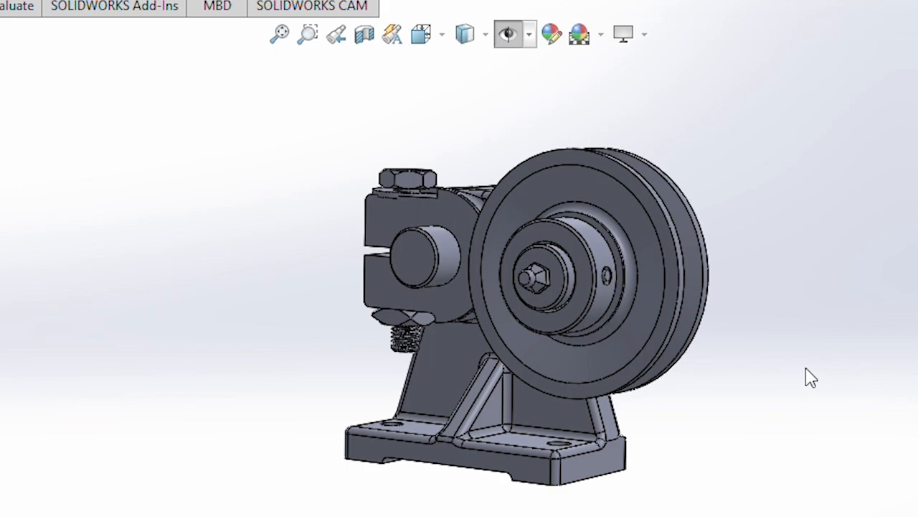
pyautogui.moveTo(813, 373); pyautogui.dragTo(242, 239, button='middle')
pyautogui.moveTo(724, 409); pyautogui.dragTo(777, 346, button='middle')
pyautogui.moveTo(323, 431); pyautogui.dragTo(330, 506, button='middle')
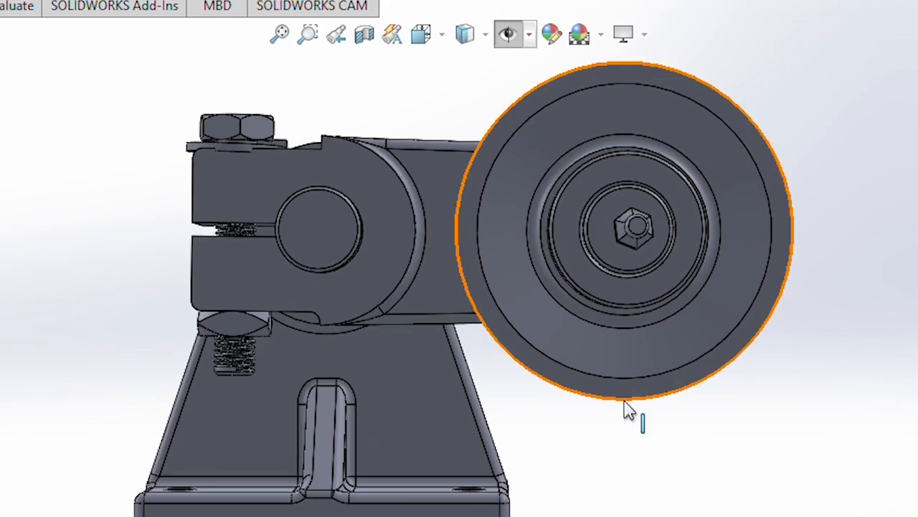
pyautogui.moveTo(637, 423); pyautogui.dragTo(741, 427, button='middle')
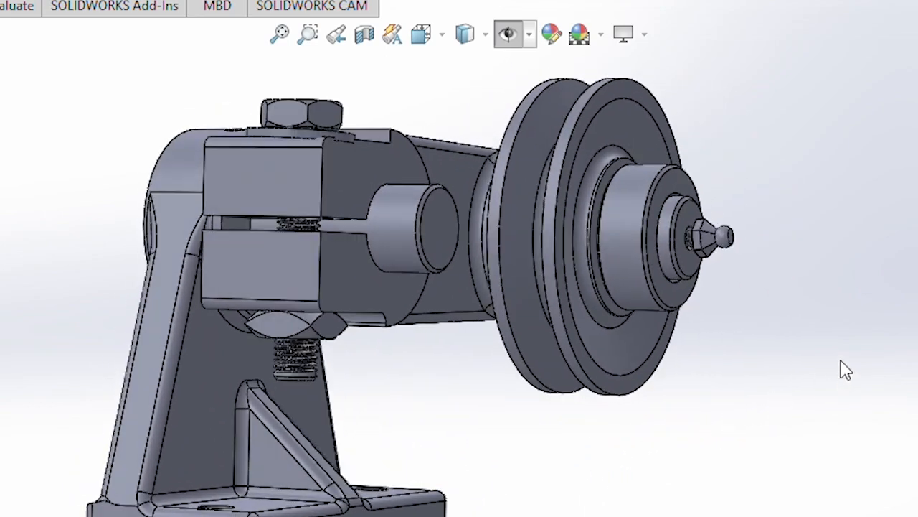
pyautogui.moveTo(743, 391); pyautogui.dragTo(666, 436, button='middle')
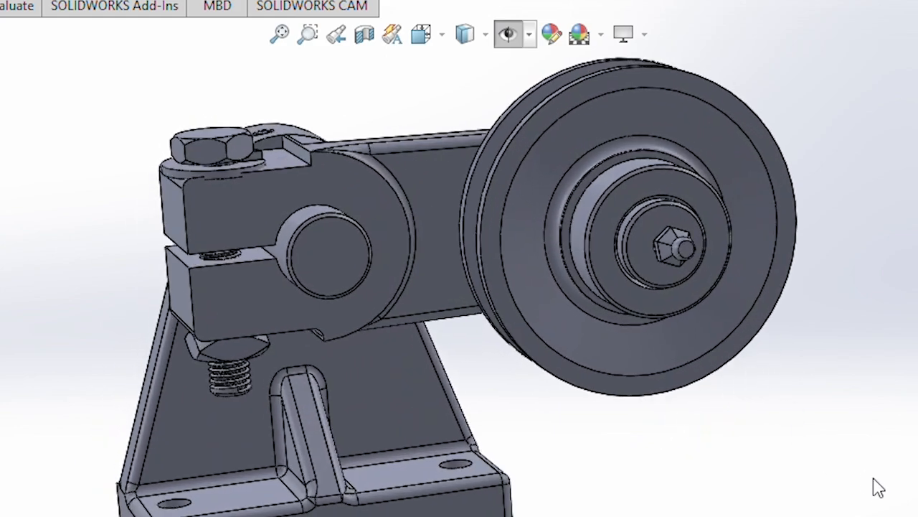
pyautogui.hotkey('ctrl', '7')
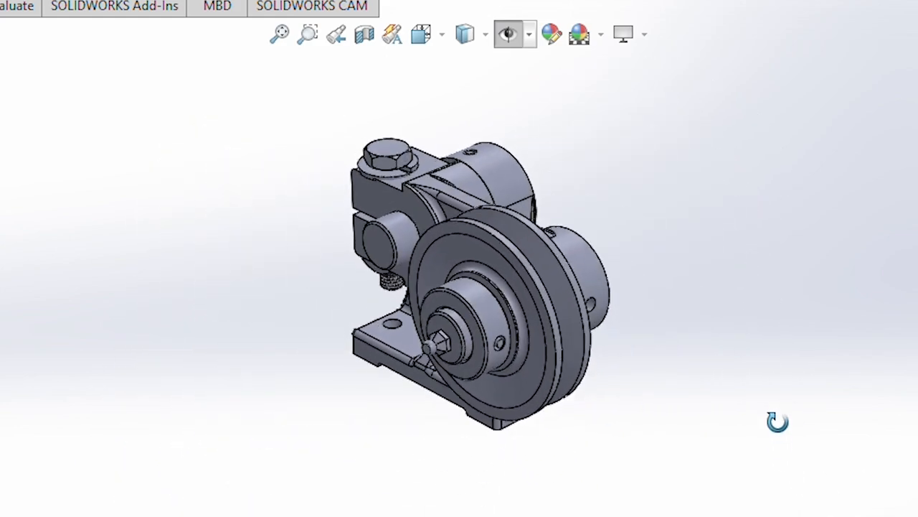
pyautogui.moveTo(782, 371); pyautogui.dragTo(804, 334, button='middle')
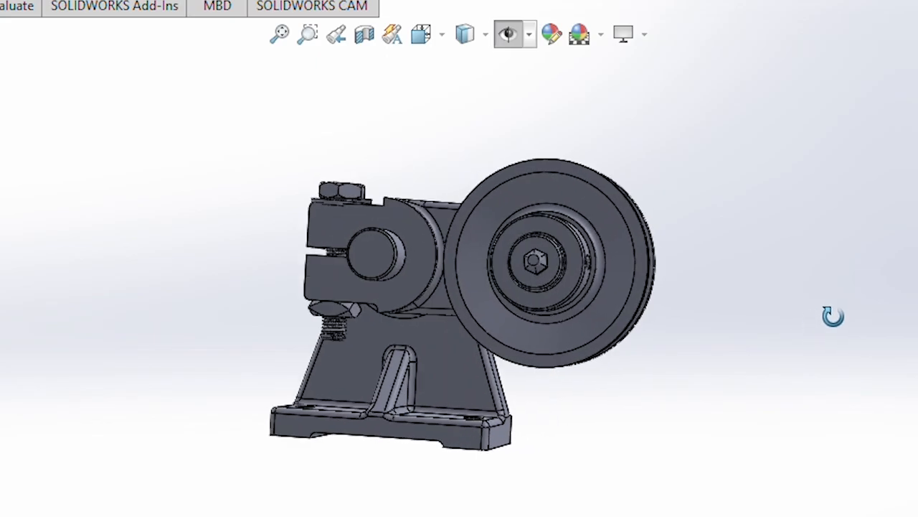